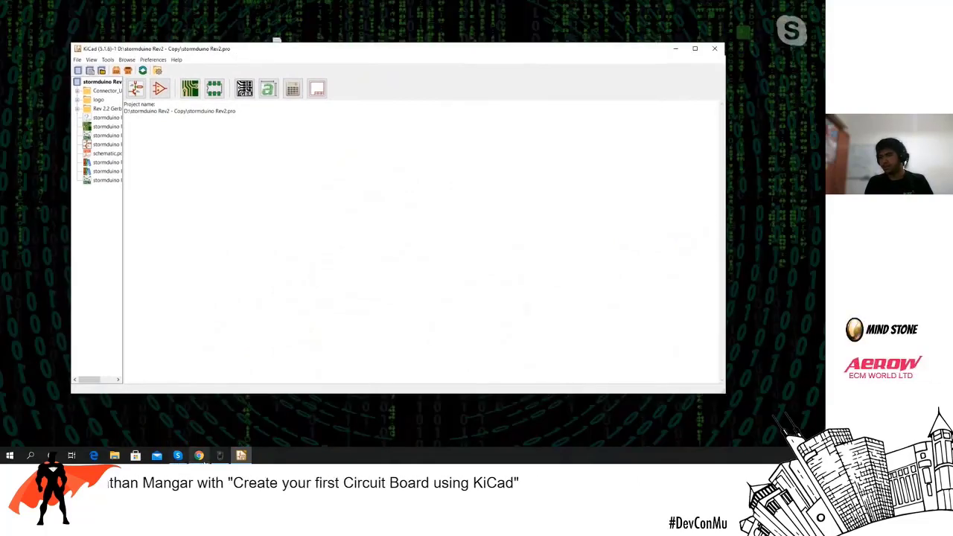
{"action": "left_click", "coordinate": [199, 456]}
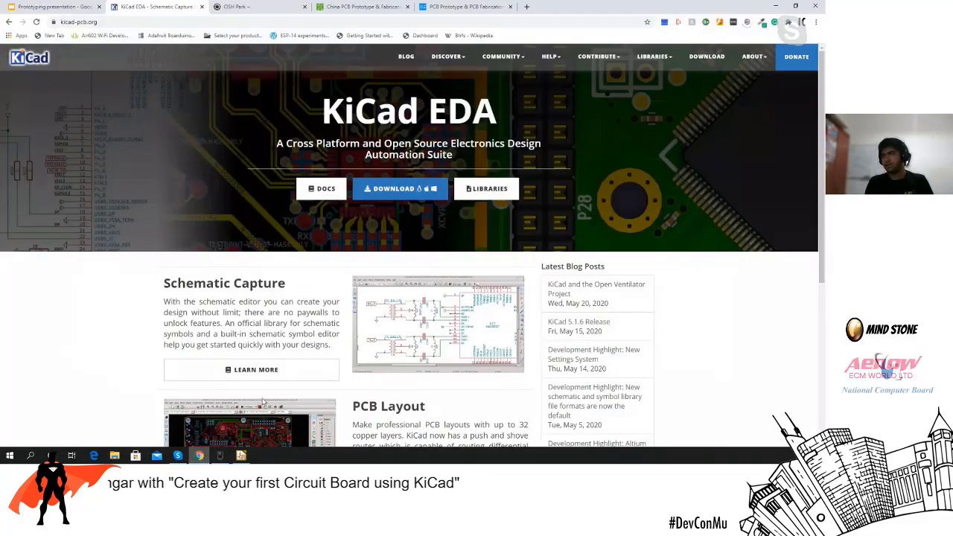
{"action": "left_click", "coordinate": [241, 456]}
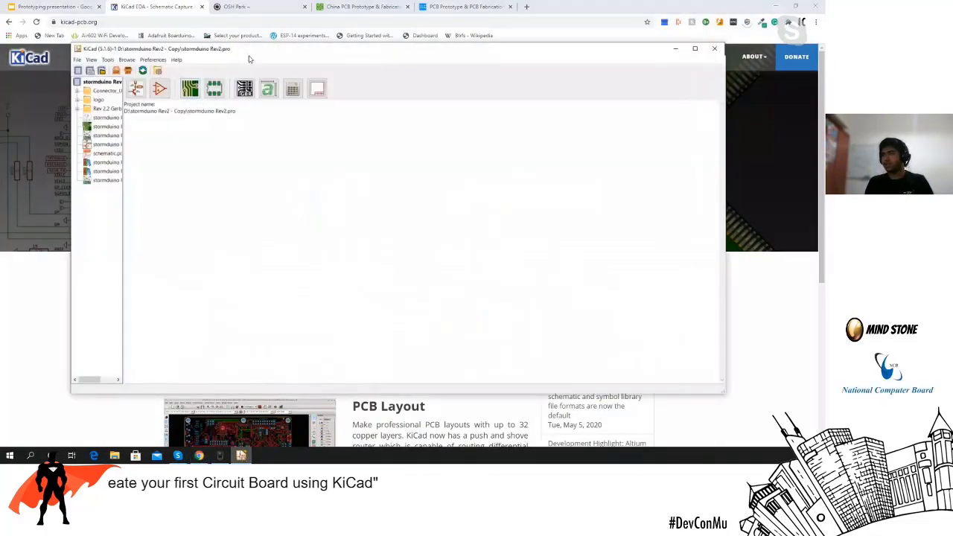
{"action": "left_click_drag", "start_coordinate": [240, 58], "coordinate": [285, 46]}
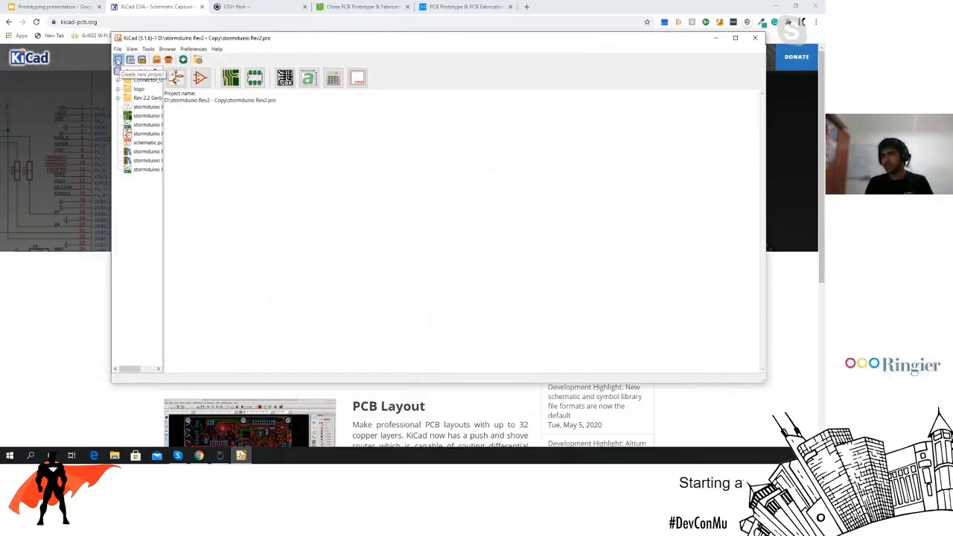
Create a new project named DEVCON-DEMO in its own directory on the D: drive.
{"action": "left_click", "coordinate": [118, 61]}
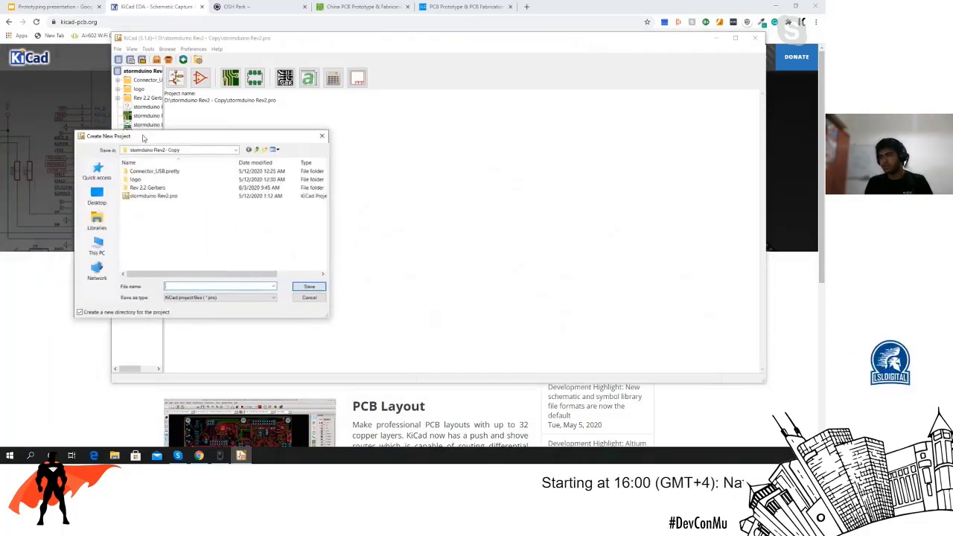
{"action": "left_click", "coordinate": [146, 225]}
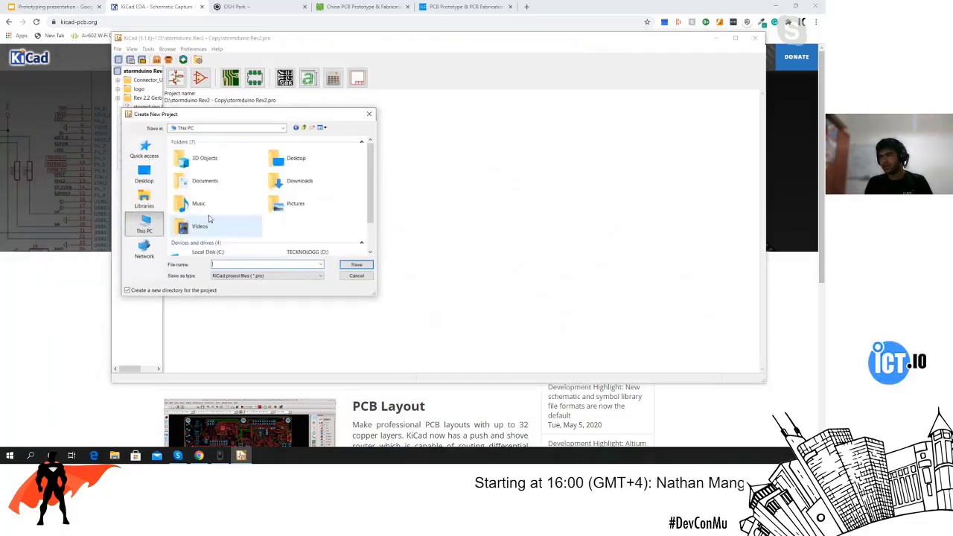
{"action": "scroll", "coordinate": [209, 218], "scroll_direction": "down", "scroll_amount": 2}
{"action": "double_click", "coordinate": [311, 219]}
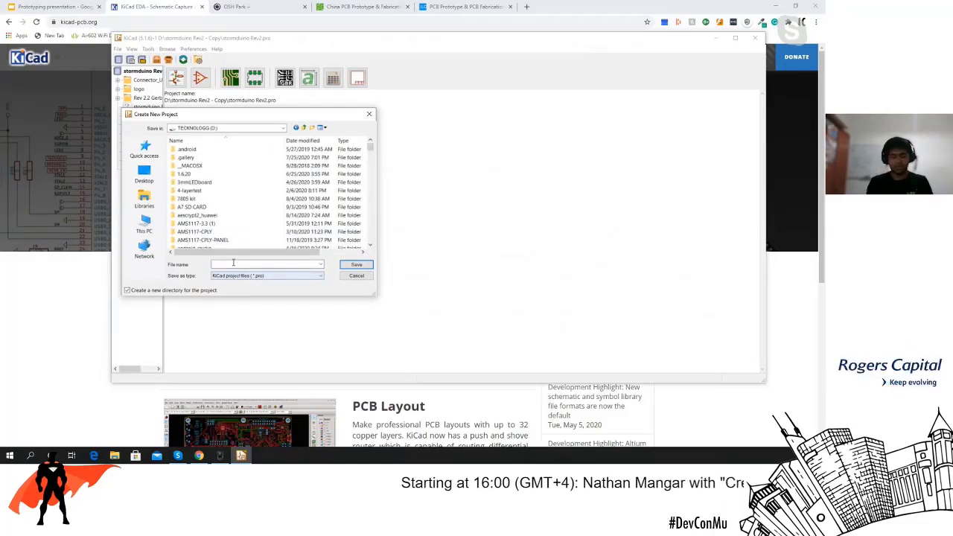
{"action": "type", "text": "EVC"}
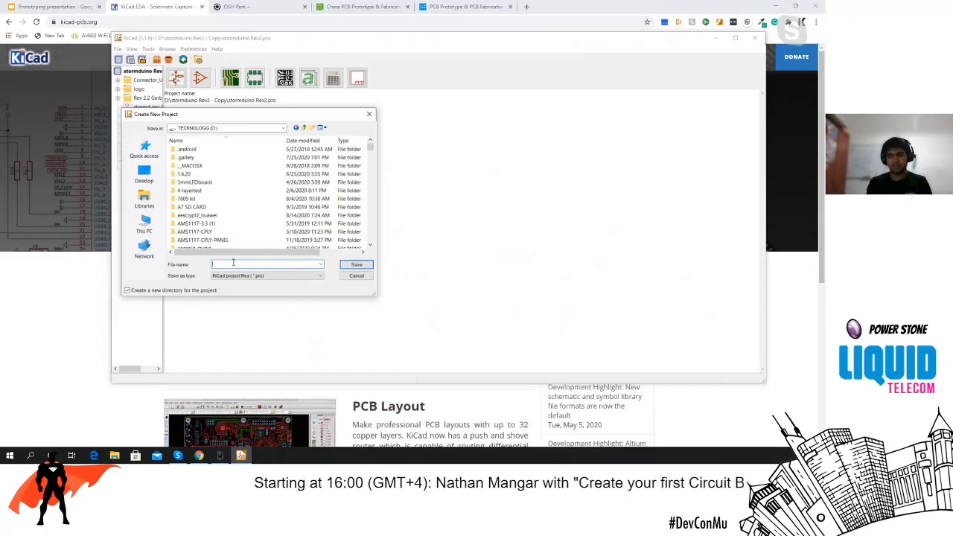
{"action": "type", "text": "DEV"}
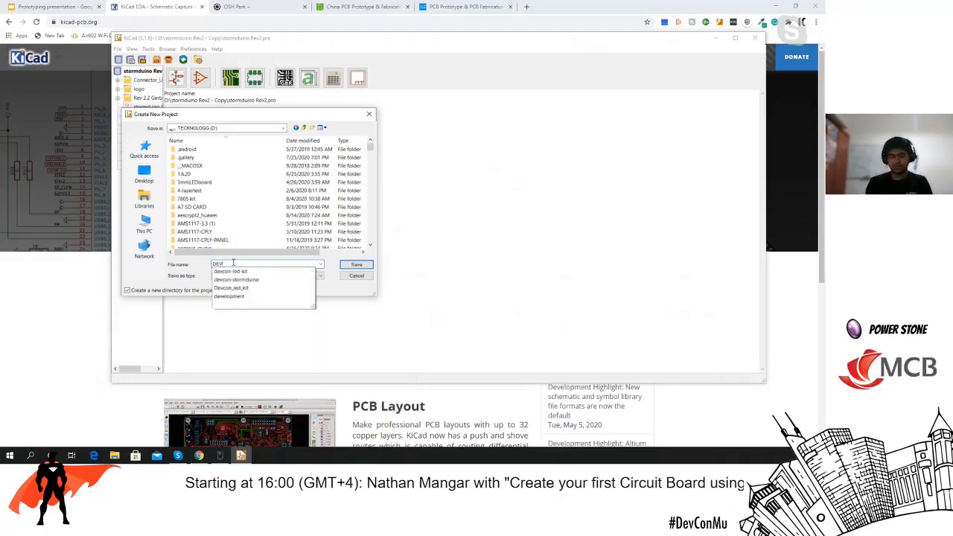
{"action": "type", "text": "CON"}
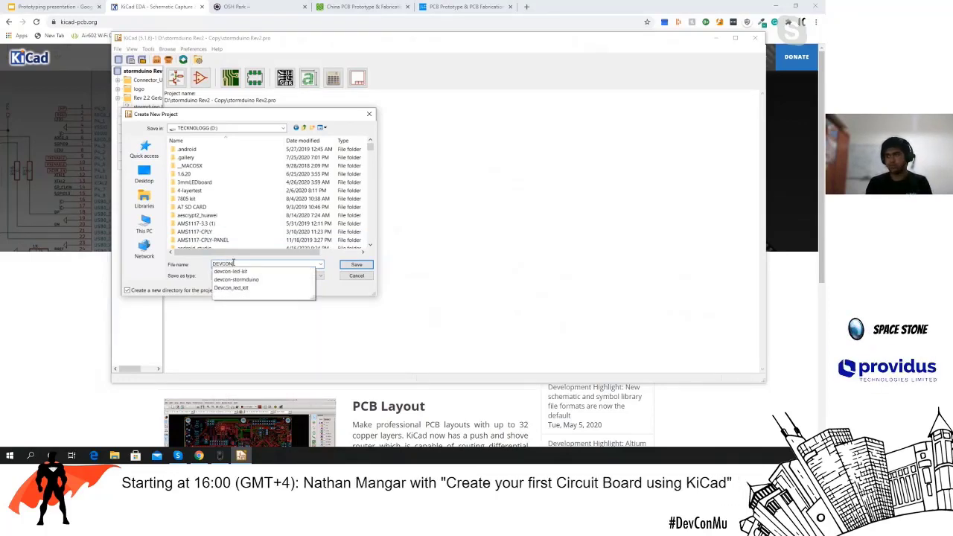
{"action": "type", "text": "DEMO"}
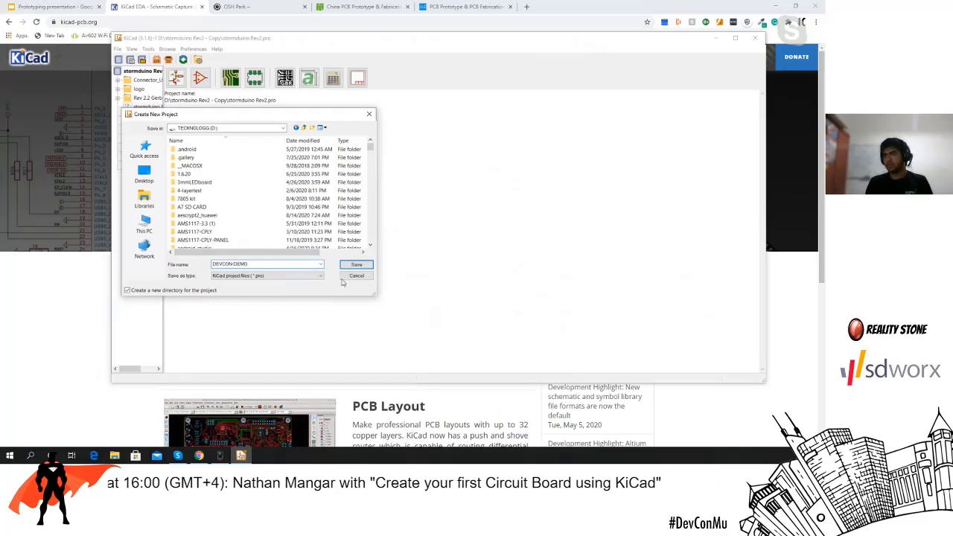
{"action": "left_click", "coordinate": [352, 265]}
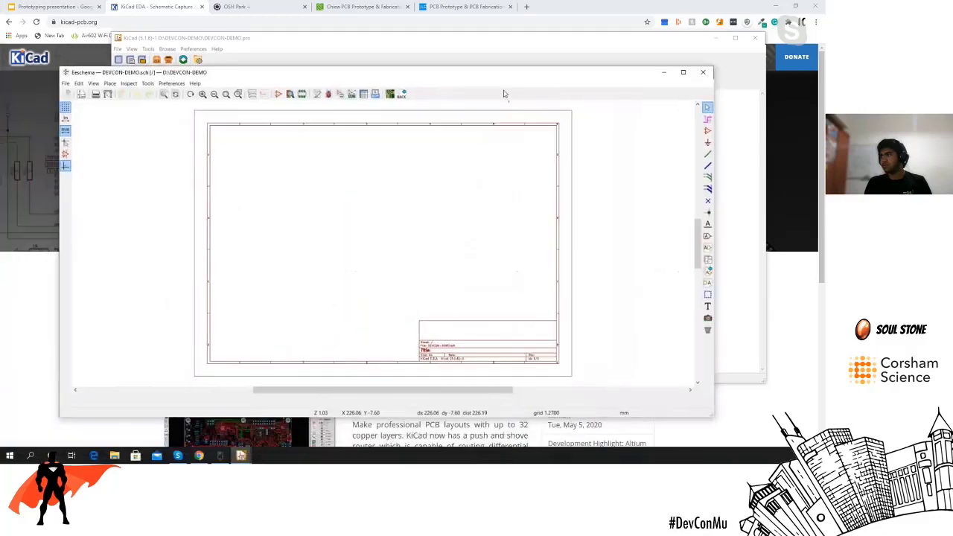
Maximize the schematic editor, start adding a symbol on the sheet and dismiss the missing-library errors.
{"action": "left_click", "coordinate": [676, 67]}
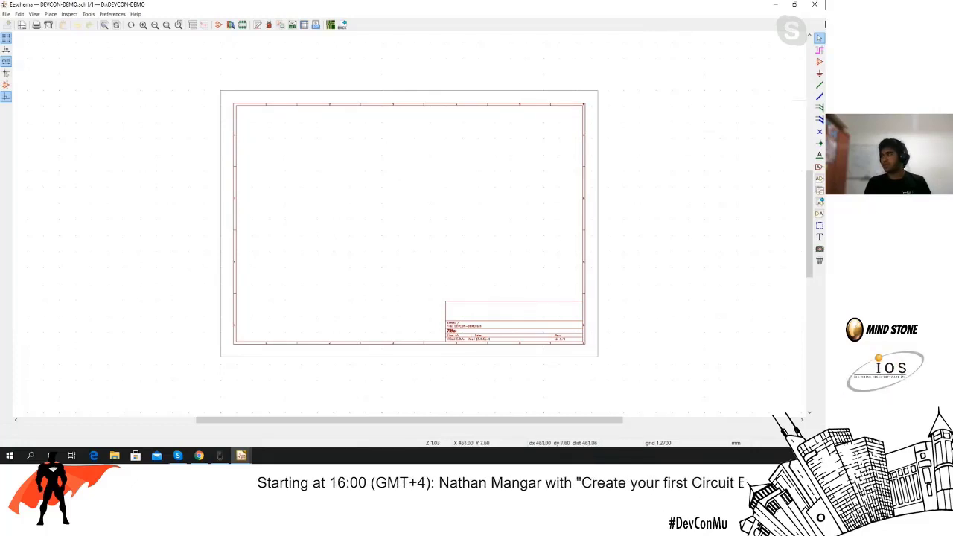
{"action": "left_click", "coordinate": [819, 61]}
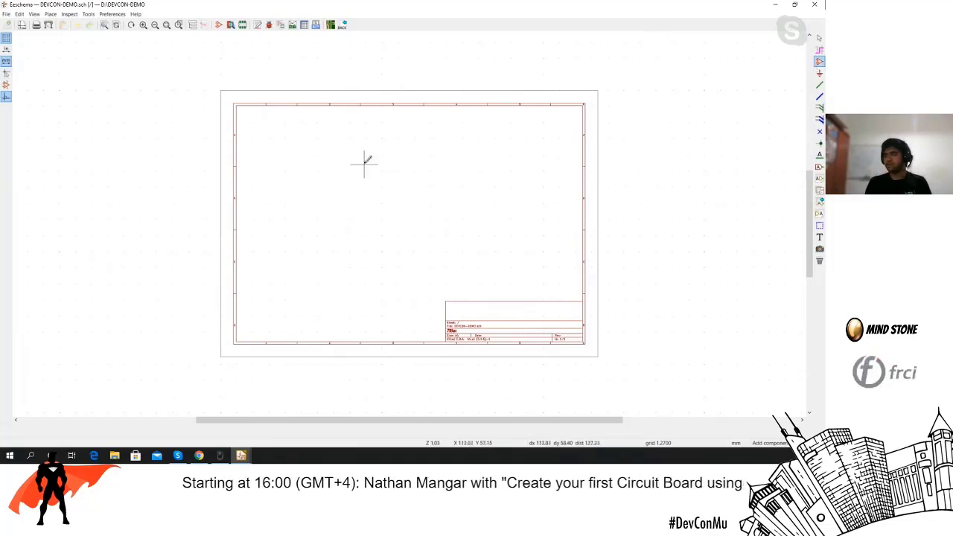
{"action": "left_click", "coordinate": [313, 161]}
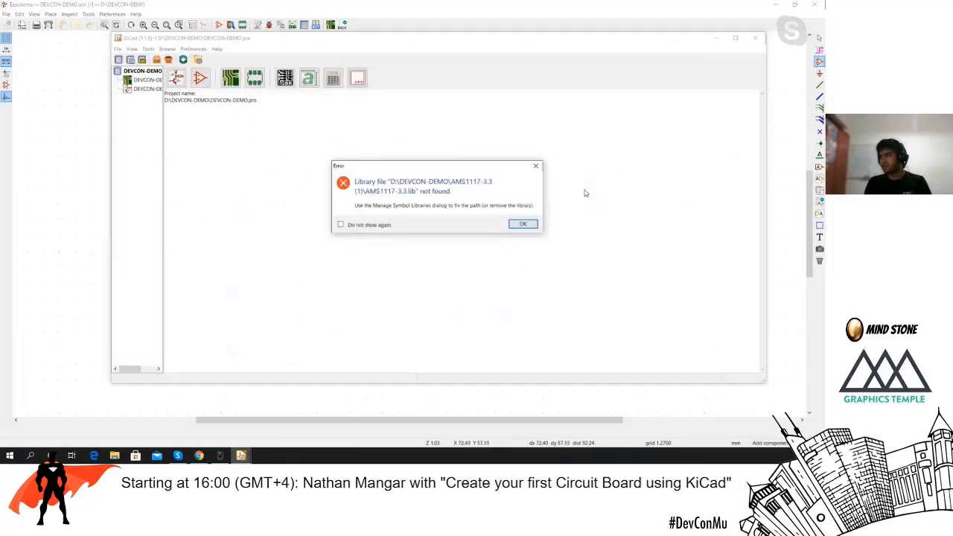
{"action": "left_click", "coordinate": [529, 227]}
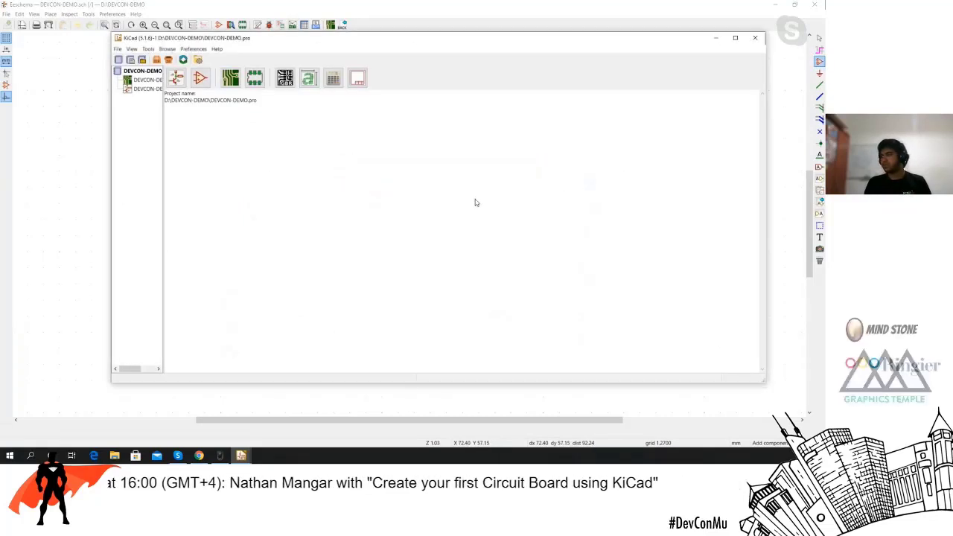
{"action": "left_click", "coordinate": [533, 231]}
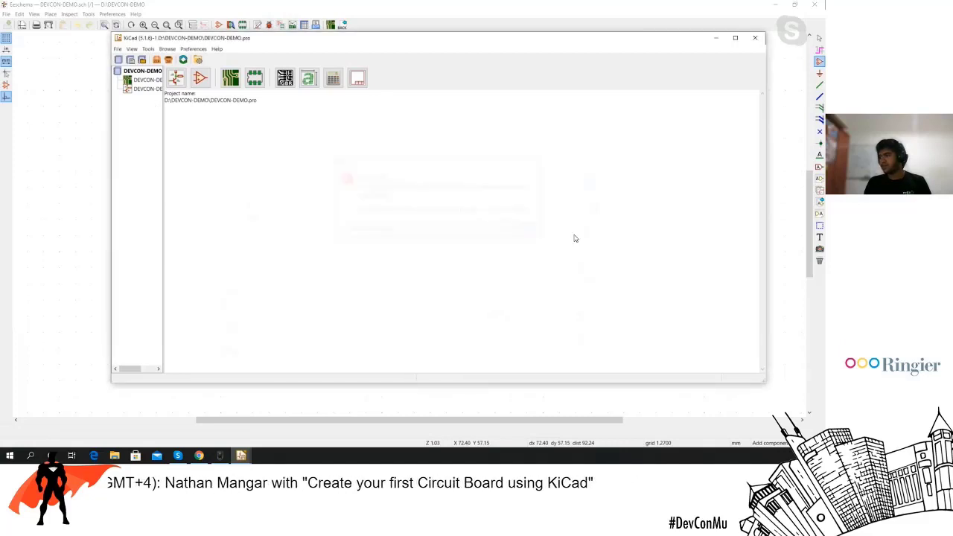
{"action": "left_click", "coordinate": [525, 230]}
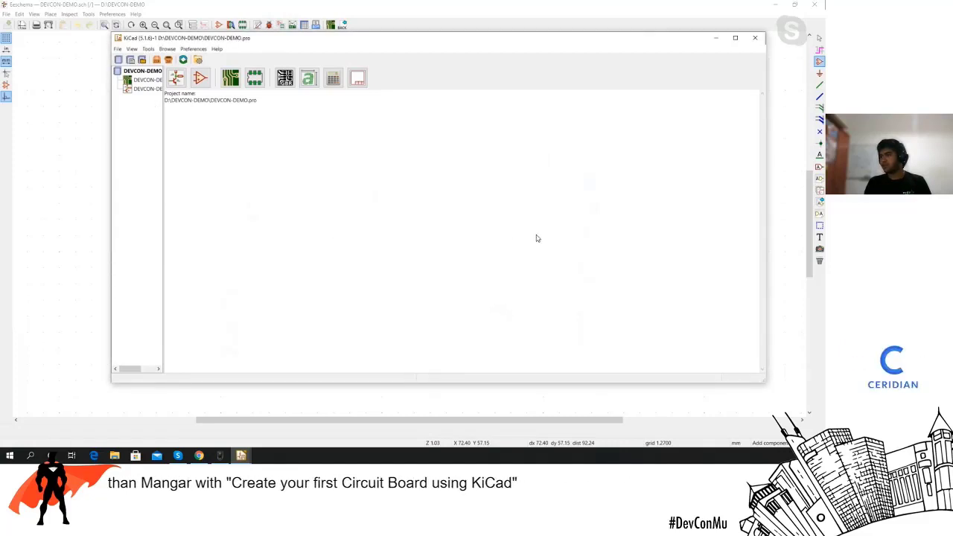
{"action": "left_click", "coordinate": [525, 220]}
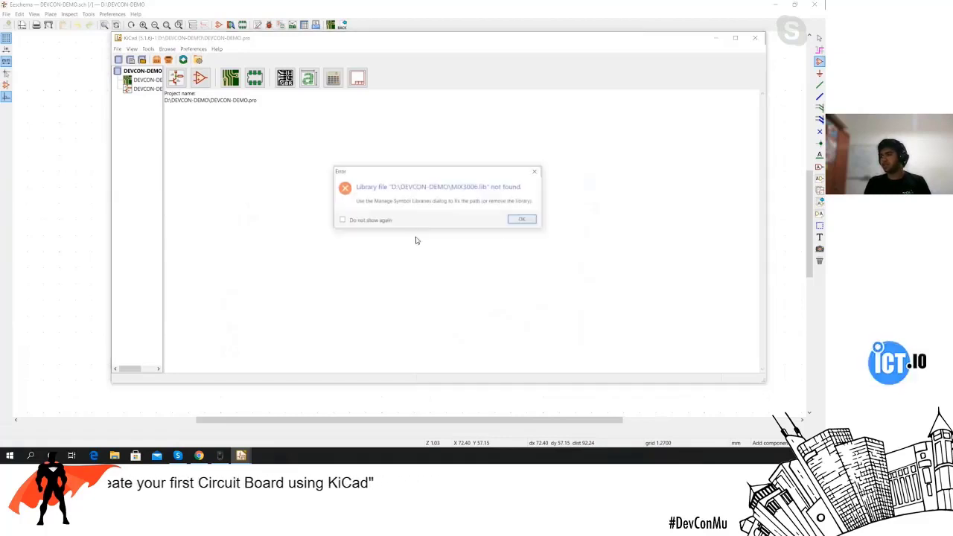
{"action": "left_click", "coordinate": [523, 221]}
{"action": "left_click", "coordinate": [523, 229]}
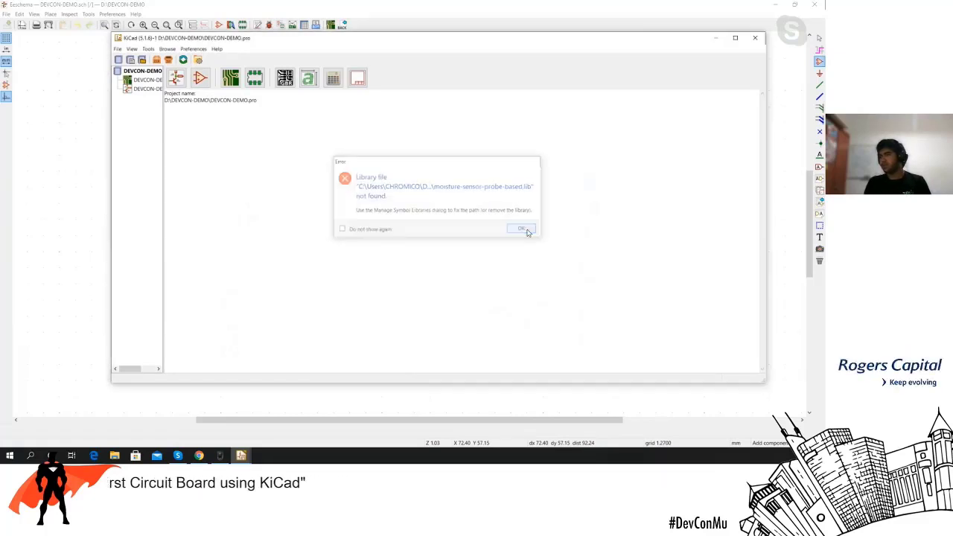
{"action": "left_click", "coordinate": [525, 230]}
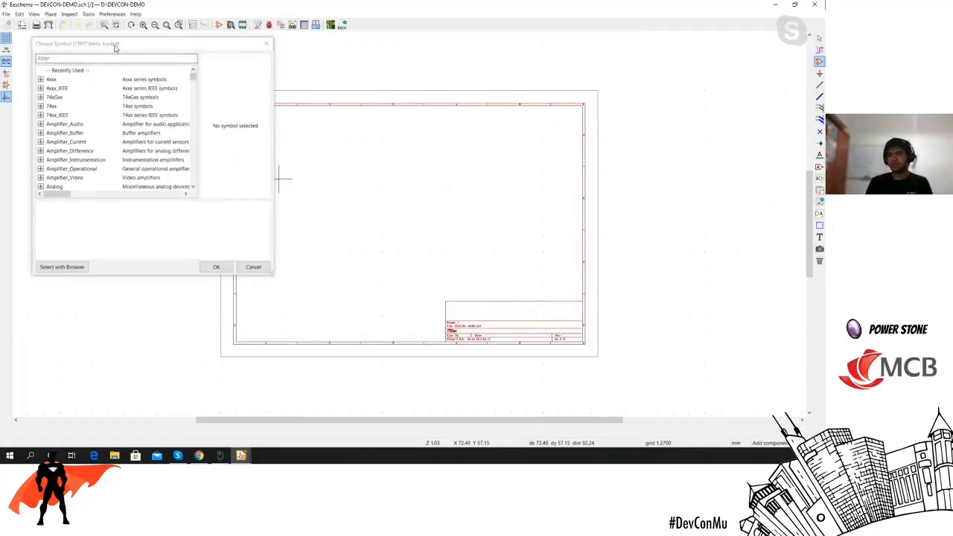
Search the symbols for "led" and choose the basic LED symbol from the Device library.
{"action": "left_click_drag", "start_coordinate": [116, 48], "coordinate": [186, 70]}
{"action": "left_click", "coordinate": [165, 78]}
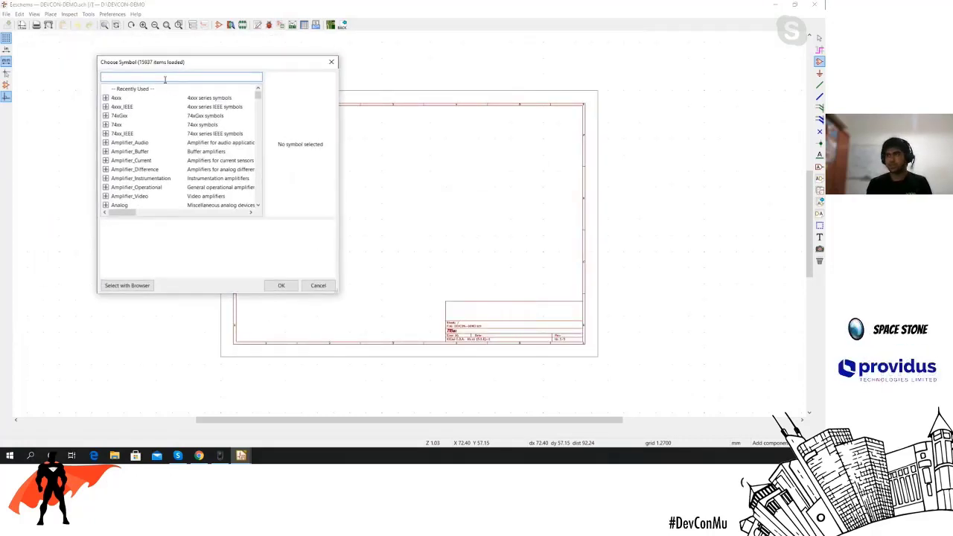
{"action": "type", "text": "led"}
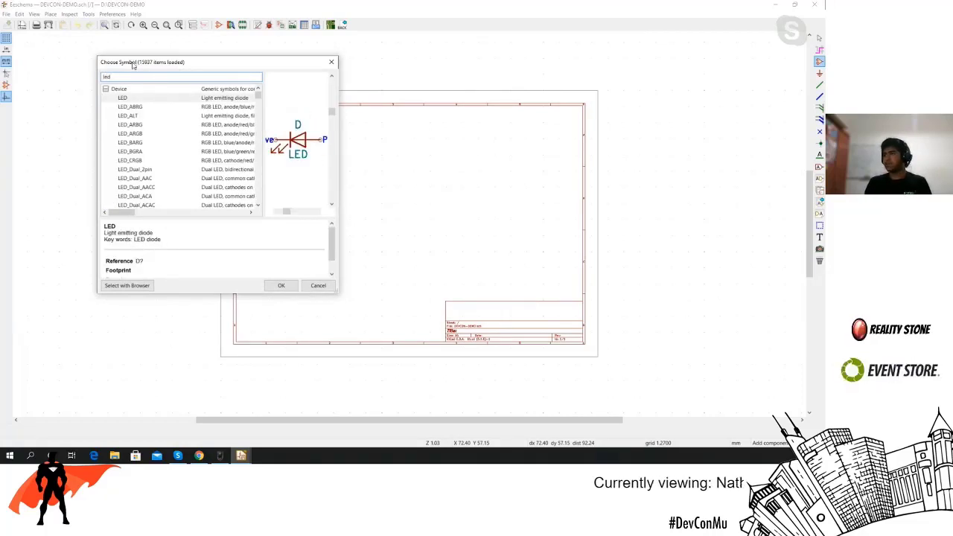
{"action": "left_click_drag", "start_coordinate": [137, 66], "coordinate": [165, 70]}
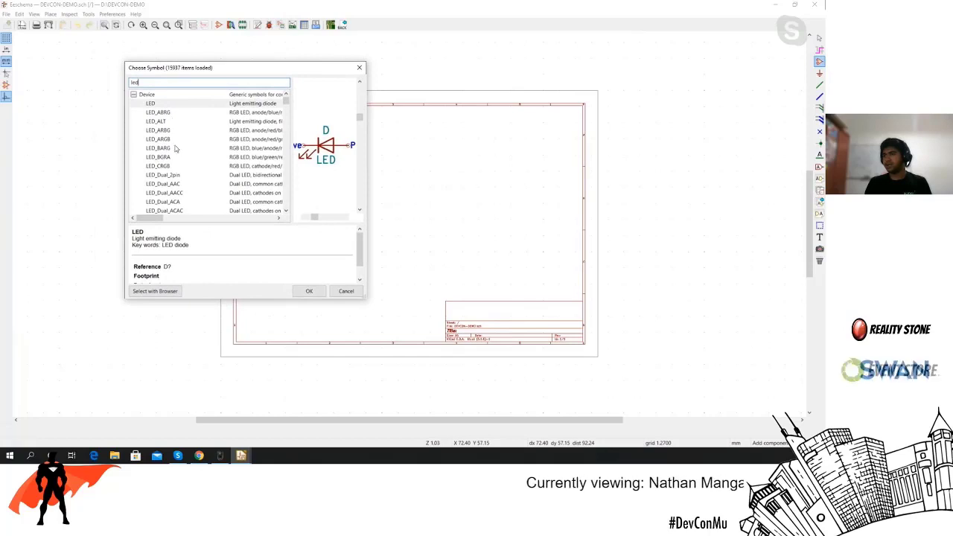
{"action": "scroll", "coordinate": [217, 158], "scroll_direction": "down", "scroll_amount": 15}
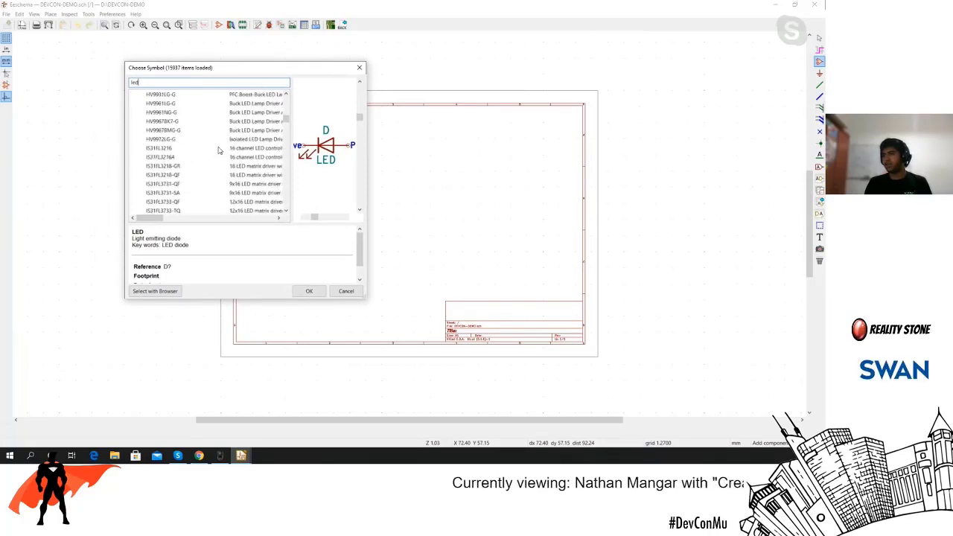
{"action": "scroll", "coordinate": [218, 146], "scroll_direction": "up", "scroll_amount": 15}
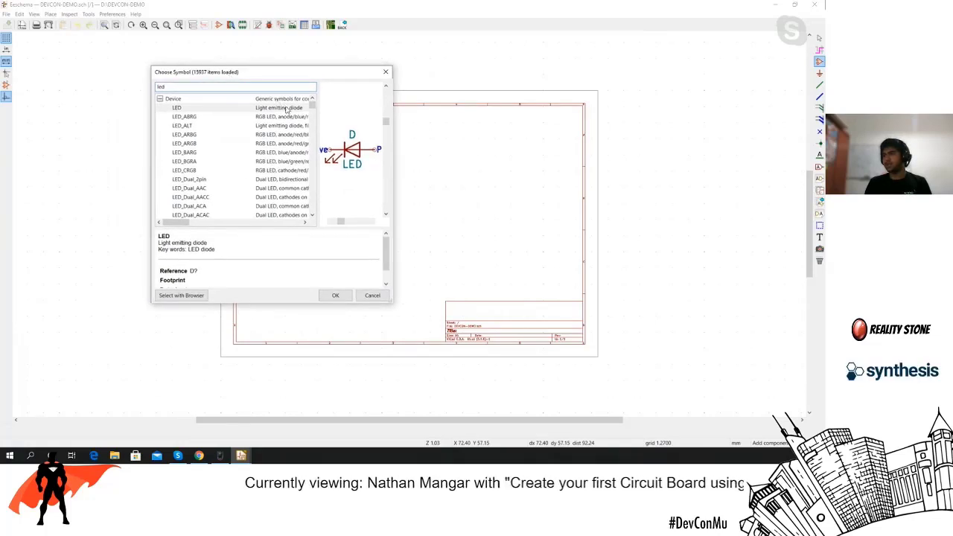
{"action": "left_click", "coordinate": [209, 111]}
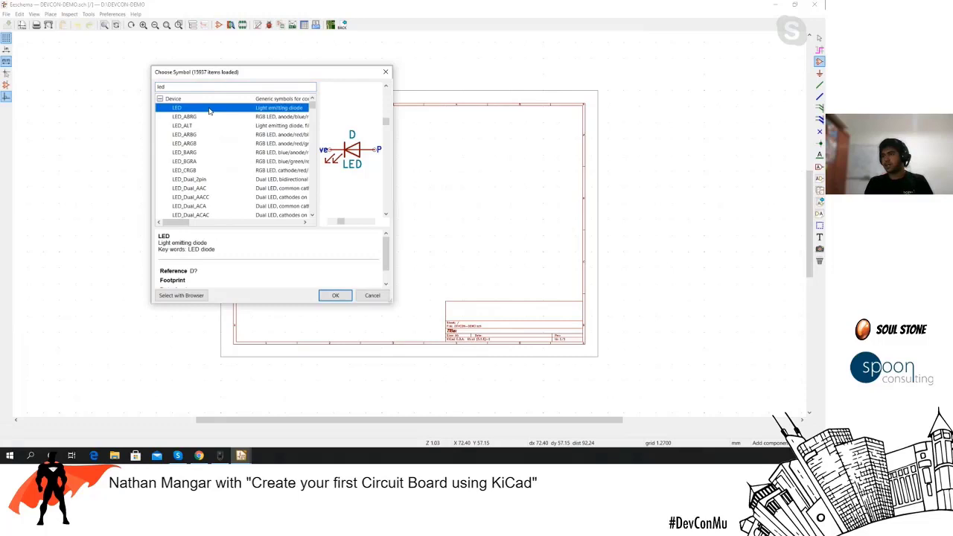
{"action": "left_click", "coordinate": [176, 87]}
{"action": "left_click", "coordinate": [188, 108]}
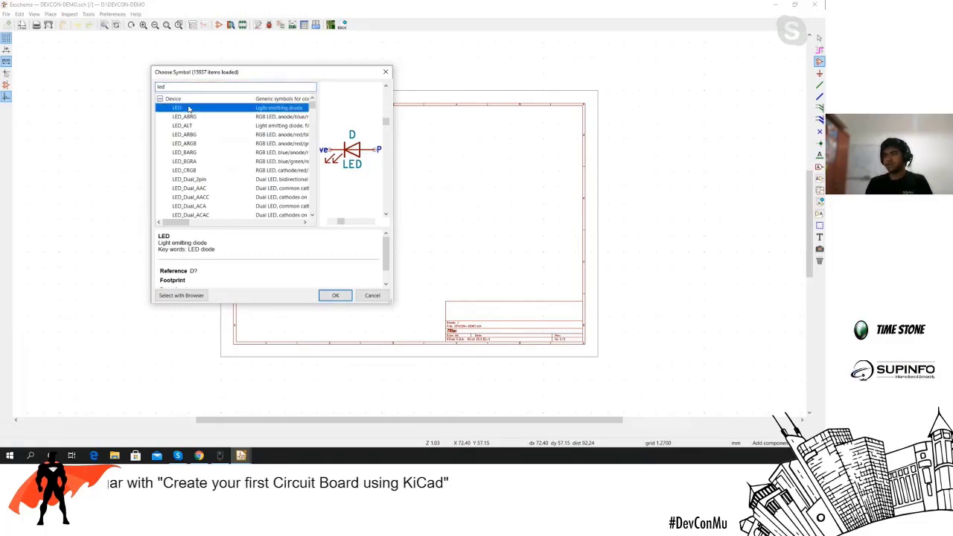
{"action": "left_click", "coordinate": [332, 295]}
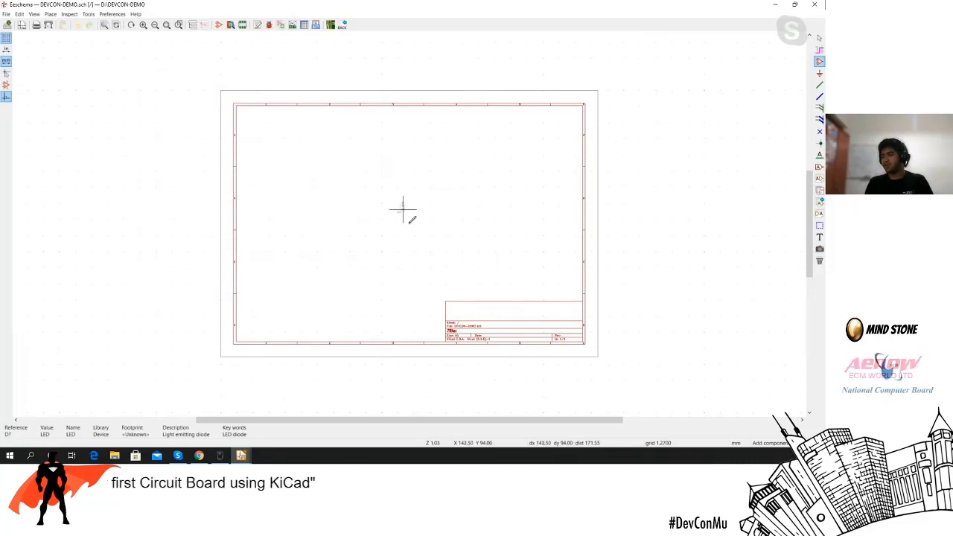
Place the LED symbol in the upper half of the schematic sheet.
{"action": "scroll", "coordinate": [403, 210], "scroll_direction": "up", "scroll_amount": 3}
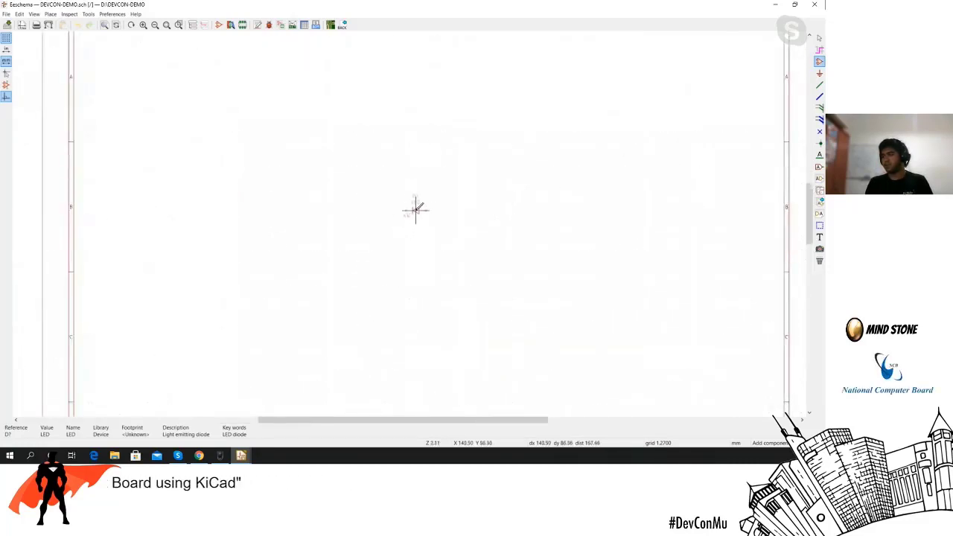
{"action": "scroll", "coordinate": [417, 209], "scroll_direction": "down", "scroll_amount": 3}
{"action": "scroll", "coordinate": [410, 213], "scroll_direction": "up", "scroll_amount": 3}
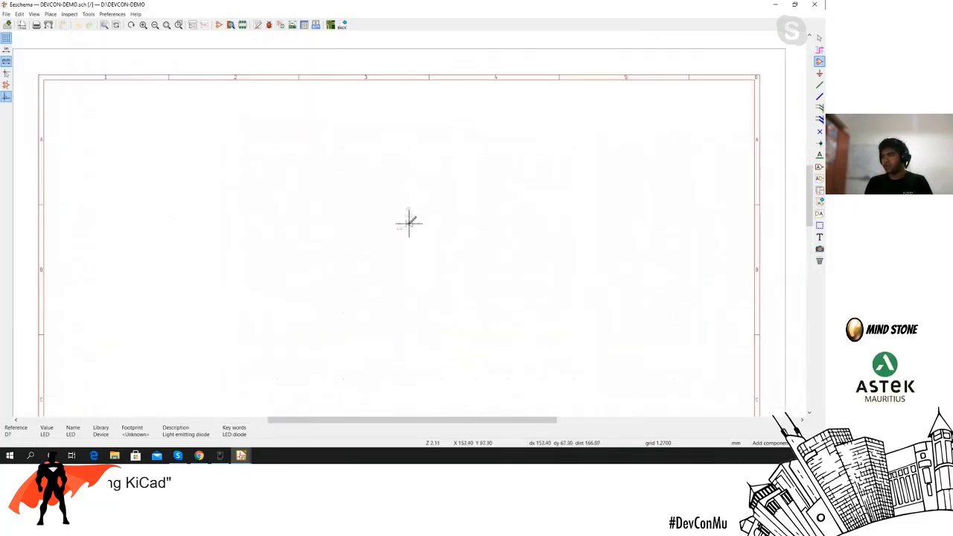
{"action": "scroll", "coordinate": [340, 231], "scroll_direction": "up", "scroll_amount": 3}
{"action": "left_click", "coordinate": [334, 231]}
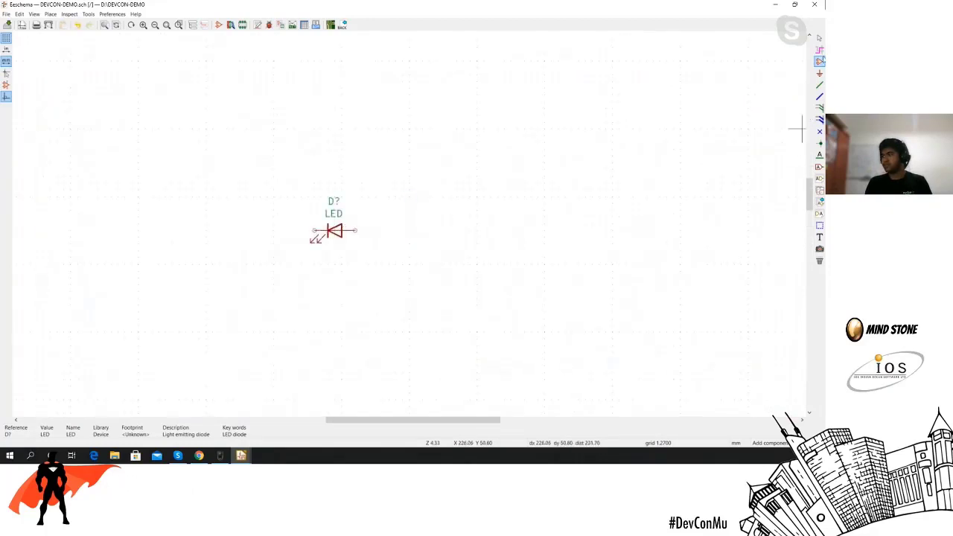
Add the basic resistor symbol R from the Device library just below and to the right of the LED.
{"action": "left_click", "coordinate": [217, 232]}
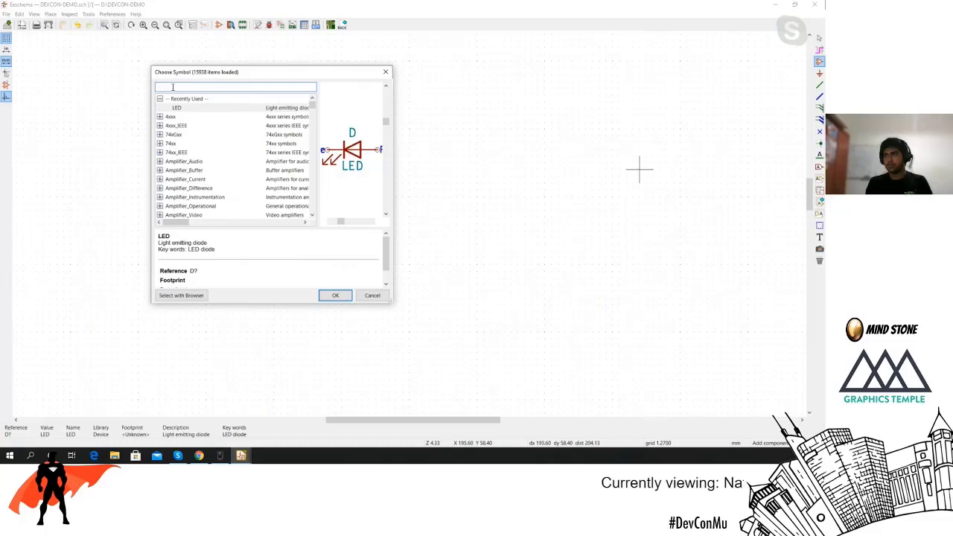
{"action": "type", "text": "r"}
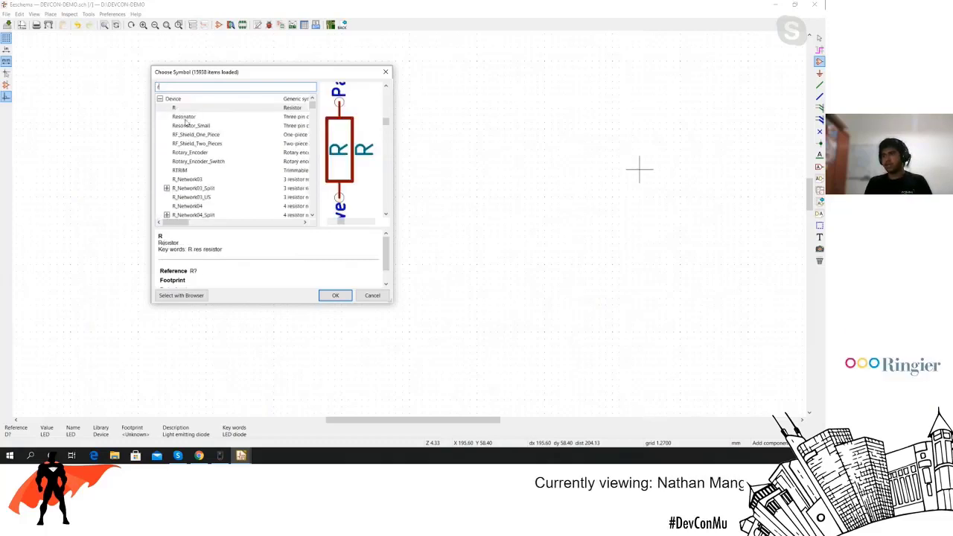
{"action": "type", "text": "esito"}
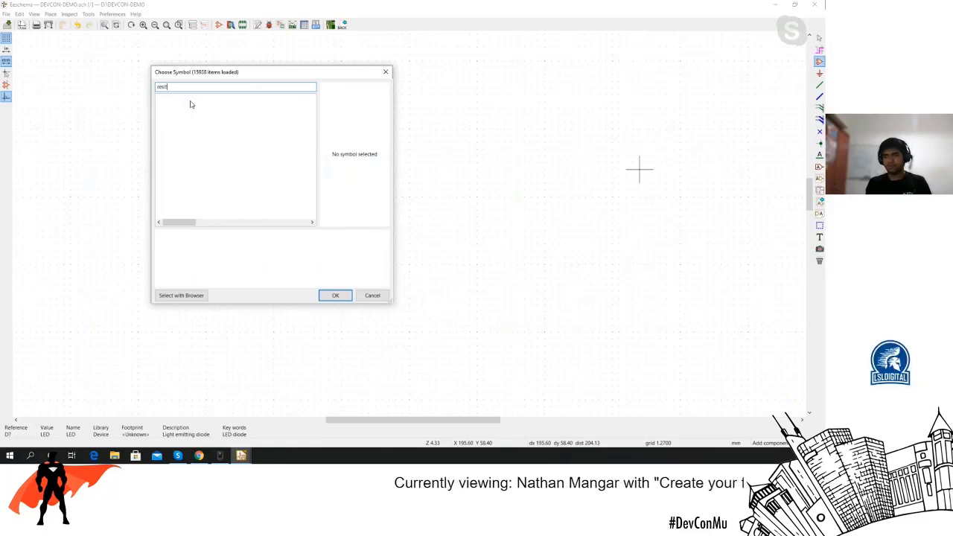
{"action": "key", "text": "BackSpace"}
{"action": "type", "text": "s"}
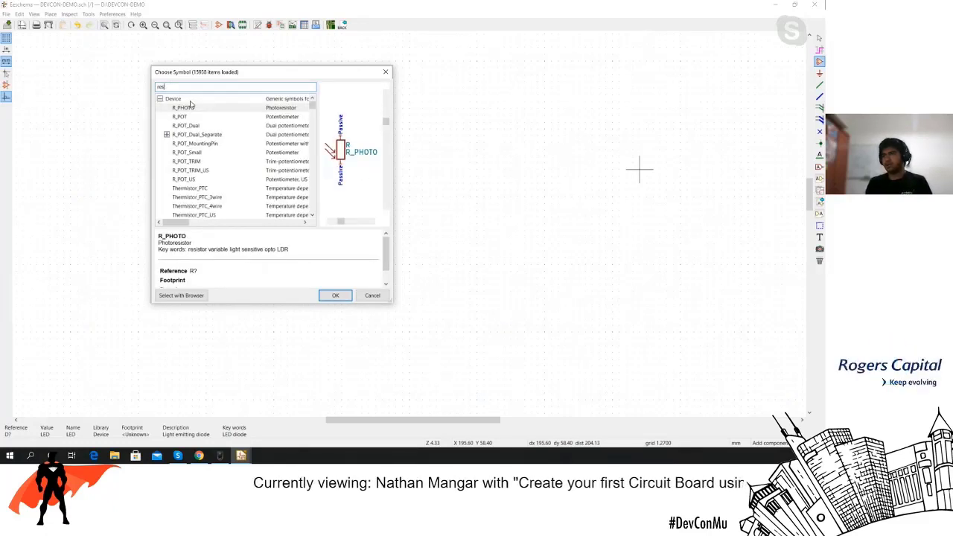
{"action": "key", "text": "BackSpace"}
{"action": "key", "text": "BackSpace"}
{"action": "key", "text": "BackSpace"}
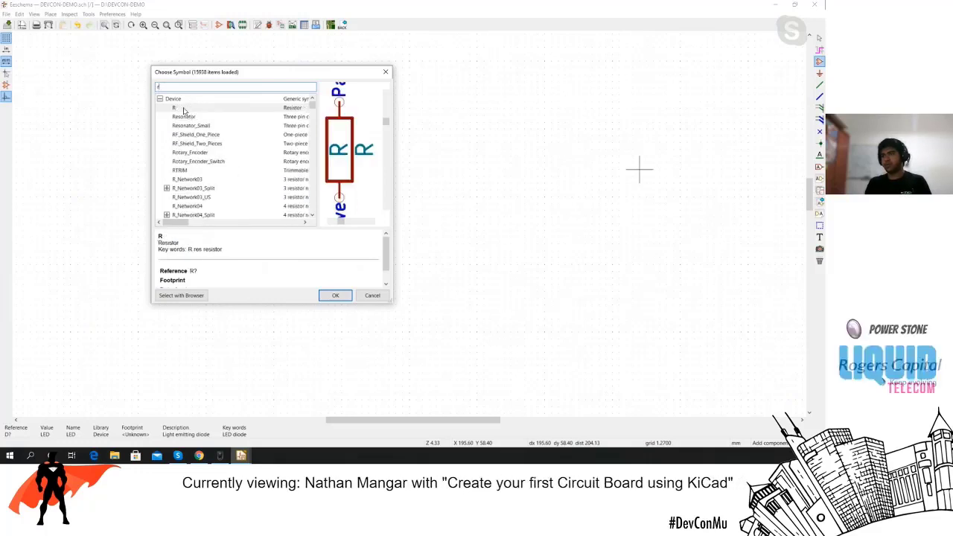
{"action": "left_click", "coordinate": [186, 108]}
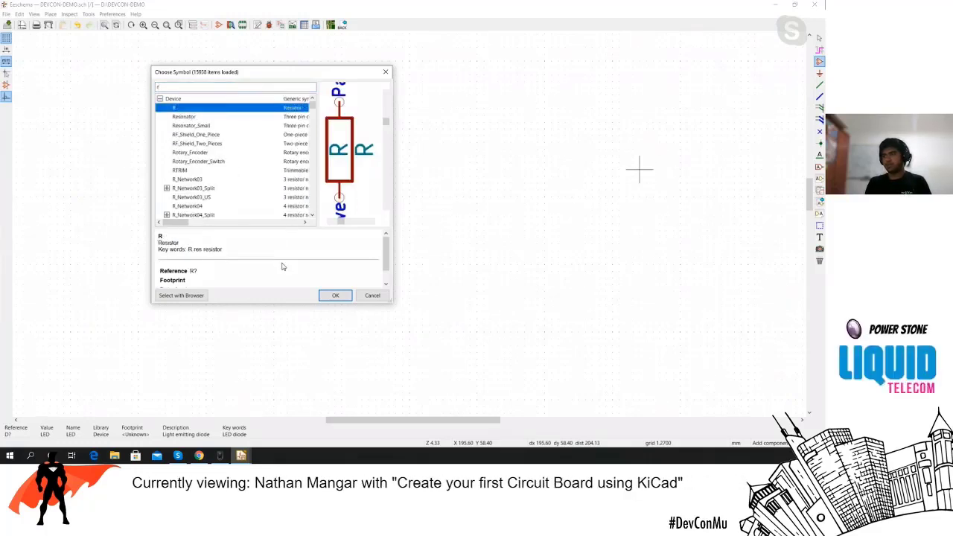
{"action": "left_click", "coordinate": [335, 296]}
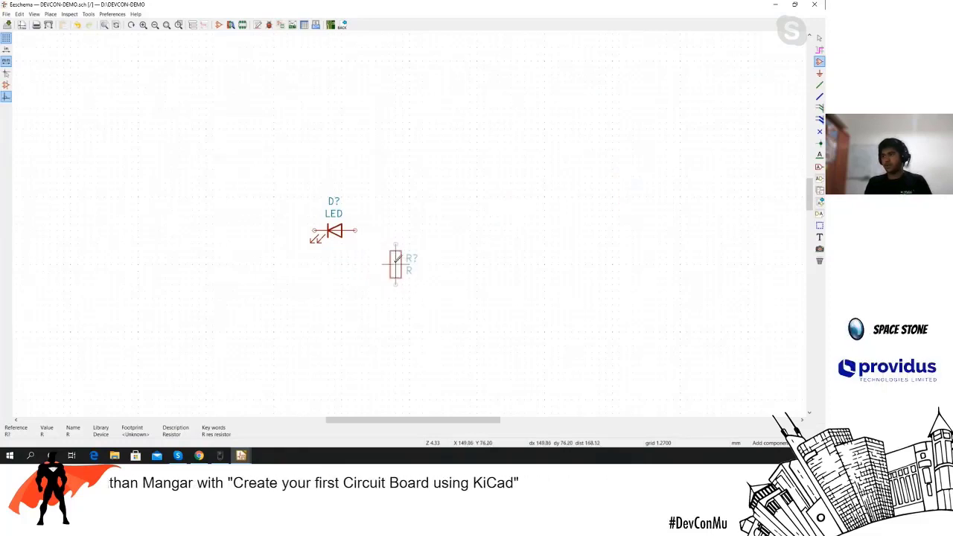
{"action": "scroll", "coordinate": [404, 217], "scroll_direction": "down", "scroll_amount": 8}
{"action": "scroll", "coordinate": [410, 219], "scroll_direction": "up", "scroll_amount": 8}
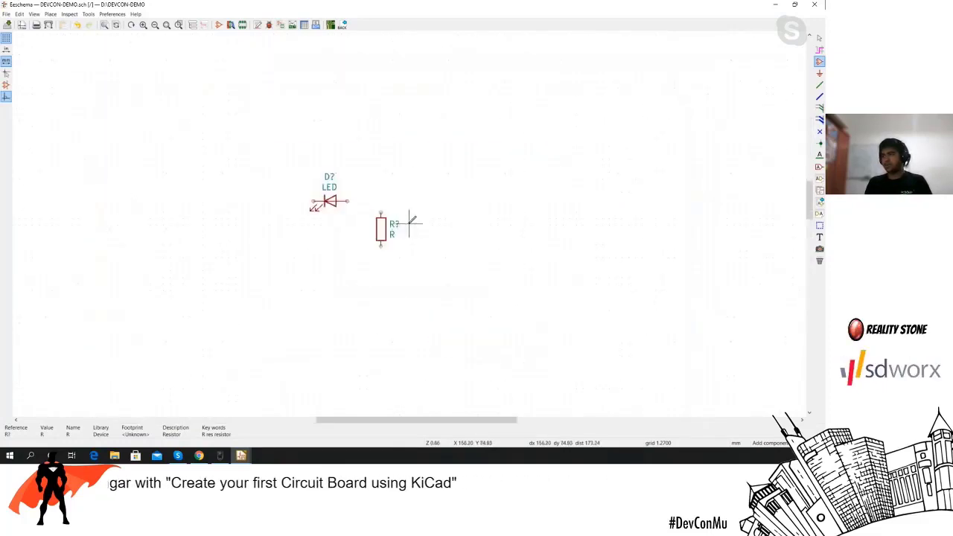
Draw a wire connecting the LED's right-hand pin to the upper pin of the resistor.
{"action": "scroll", "coordinate": [406, 215], "scroll_direction": "down", "scroll_amount": 3}
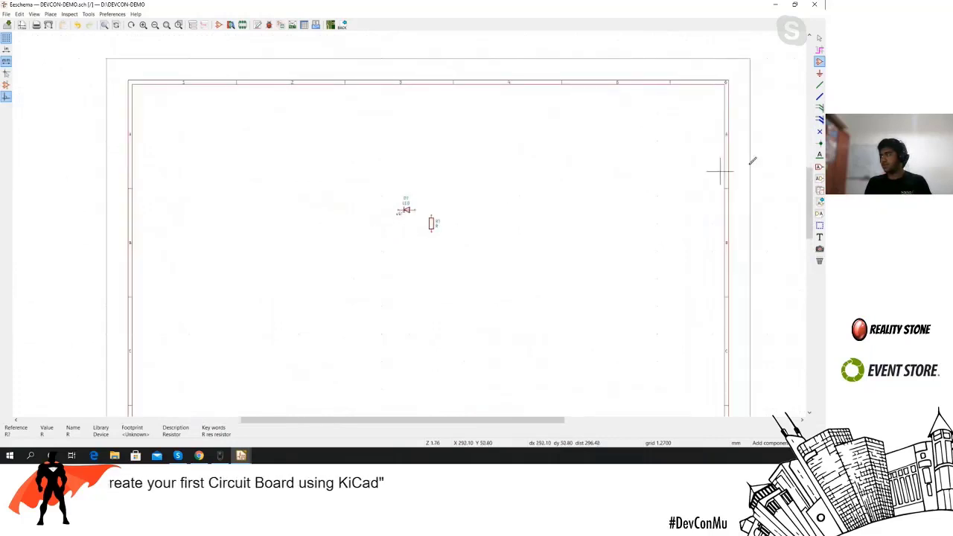
{"action": "left_click", "coordinate": [819, 85]}
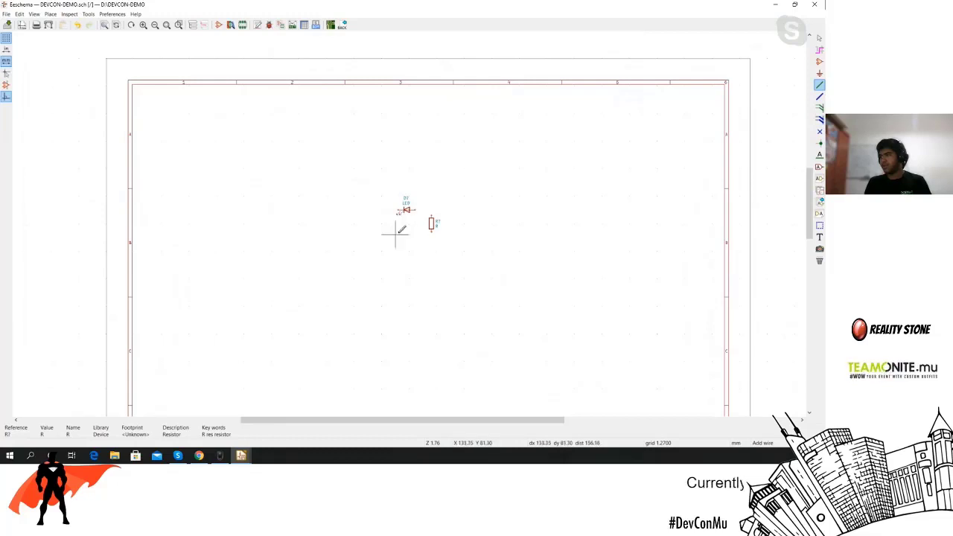
{"action": "scroll", "coordinate": [409, 223], "scroll_direction": "up", "scroll_amount": 5}
{"action": "left_click", "coordinate": [519, 154]}
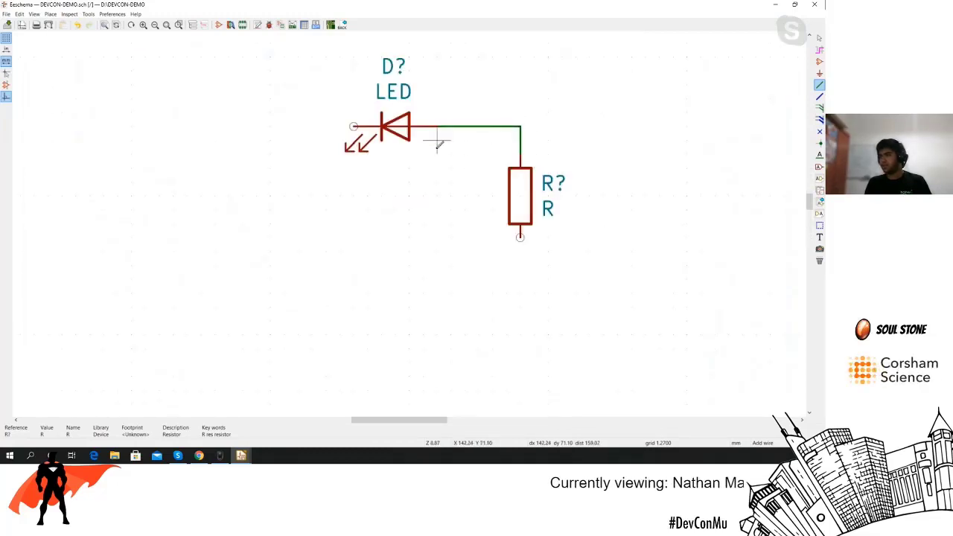
Start adding a power symbol, search for "5V" and choose +5V from the power library.
{"action": "scroll", "coordinate": [411, 219], "scroll_direction": "down", "scroll_amount": 6}
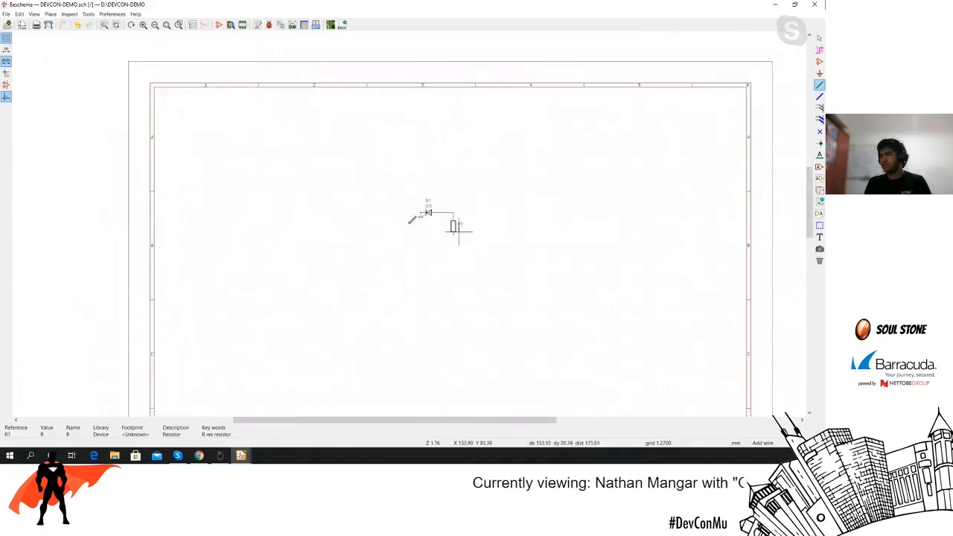
{"action": "scroll", "coordinate": [367, 245], "scroll_direction": "up", "scroll_amount": 4}
{"action": "scroll", "coordinate": [390, 192], "scroll_direction": "down", "scroll_amount": 3}
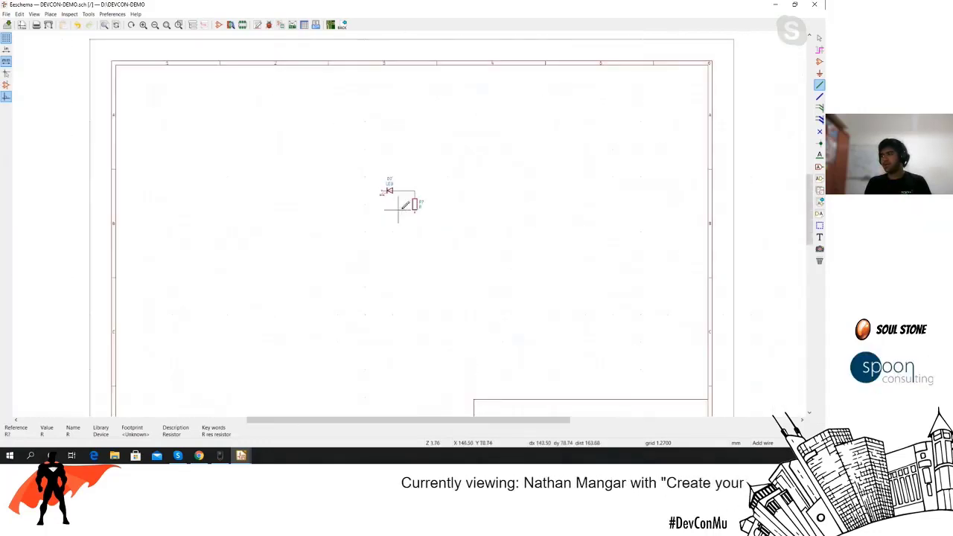
{"action": "scroll", "coordinate": [409, 223], "scroll_direction": "up", "scroll_amount": 3}
{"action": "scroll", "coordinate": [408, 224], "scroll_direction": "down", "scroll_amount": 3}
{"action": "scroll", "coordinate": [409, 223], "scroll_direction": "up", "scroll_amount": 3}
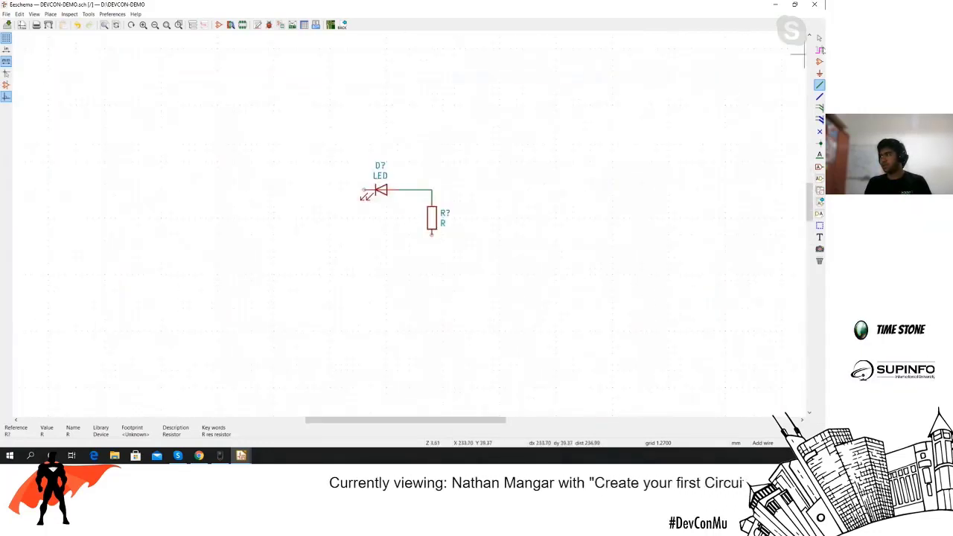
{"action": "left_click", "coordinate": [819, 72]}
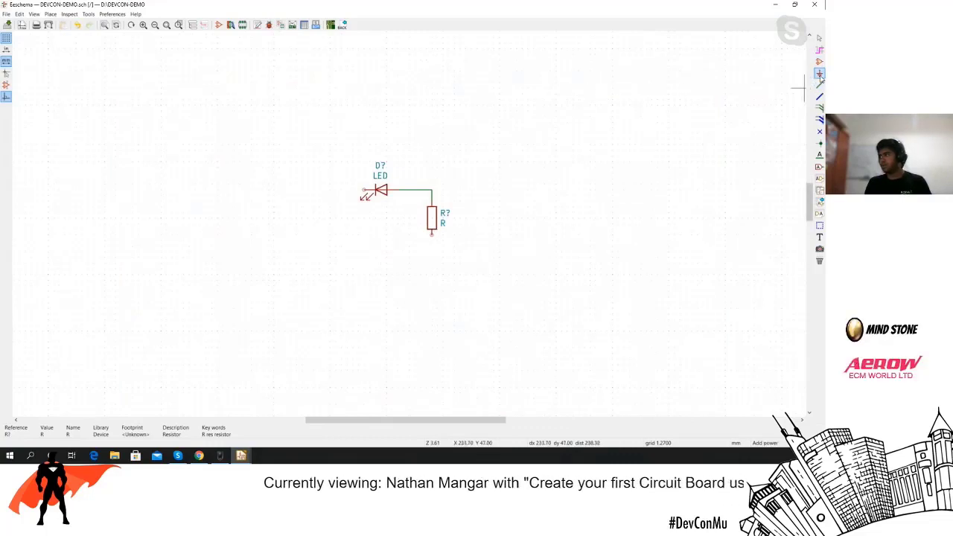
{"action": "left_click", "coordinate": [572, 121]}
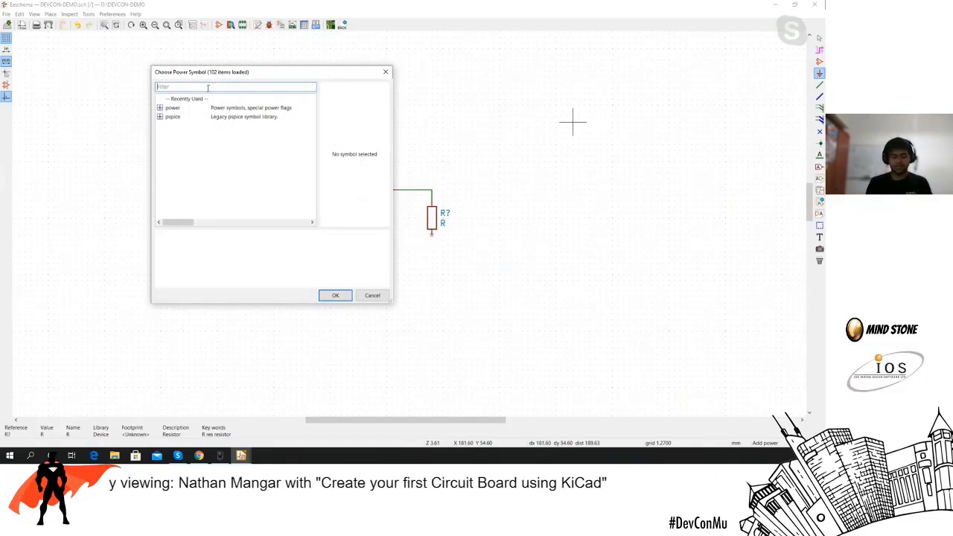
{"action": "type", "text": "5V"}
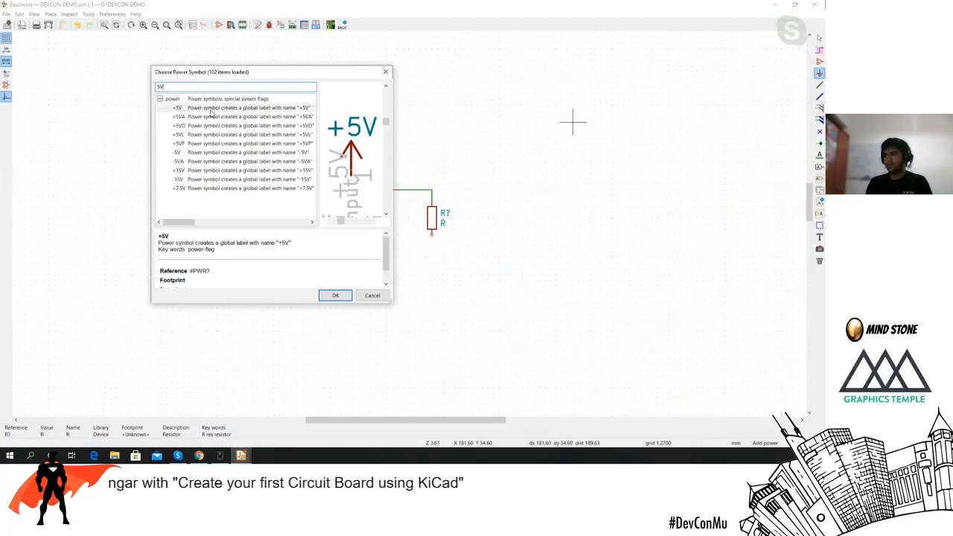
{"action": "double_click", "coordinate": [209, 110]}
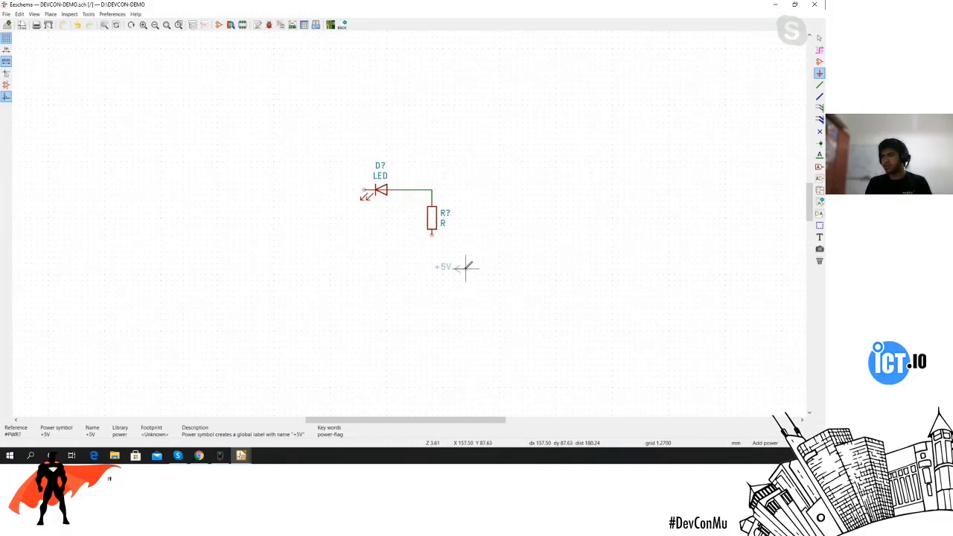
Rotate the +5V power symbol so it points downward and place it on the resistor's lower pin.
{"action": "key", "text": "r"}
{"action": "key", "text": "r"}
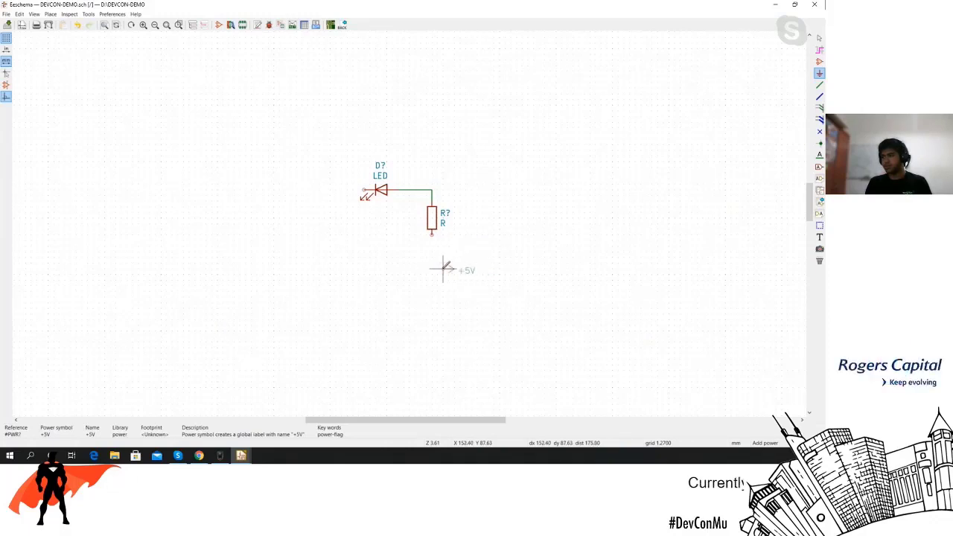
{"action": "key", "text": "r"}
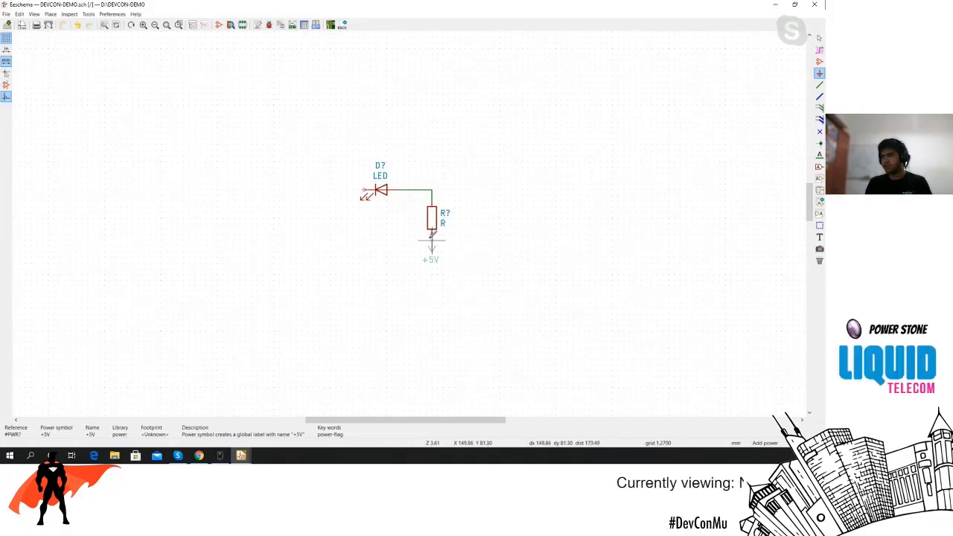
{"action": "left_click", "coordinate": [432, 233]}
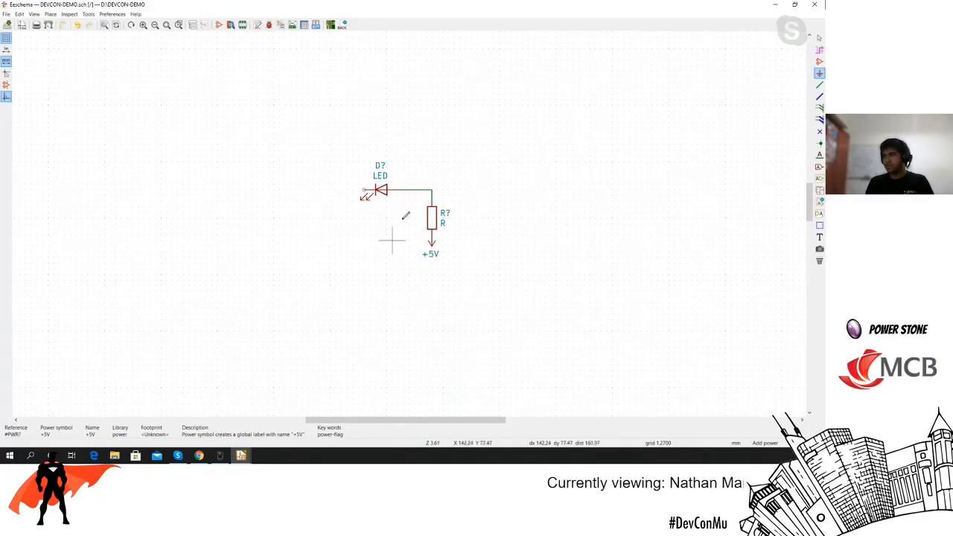
Add the GND symbol from the power library below and to the left of the LED.
{"action": "scroll", "coordinate": [406, 217], "scroll_direction": "up", "scroll_amount": 3}
{"action": "scroll", "coordinate": [513, 277], "scroll_direction": "down", "scroll_amount": 4}
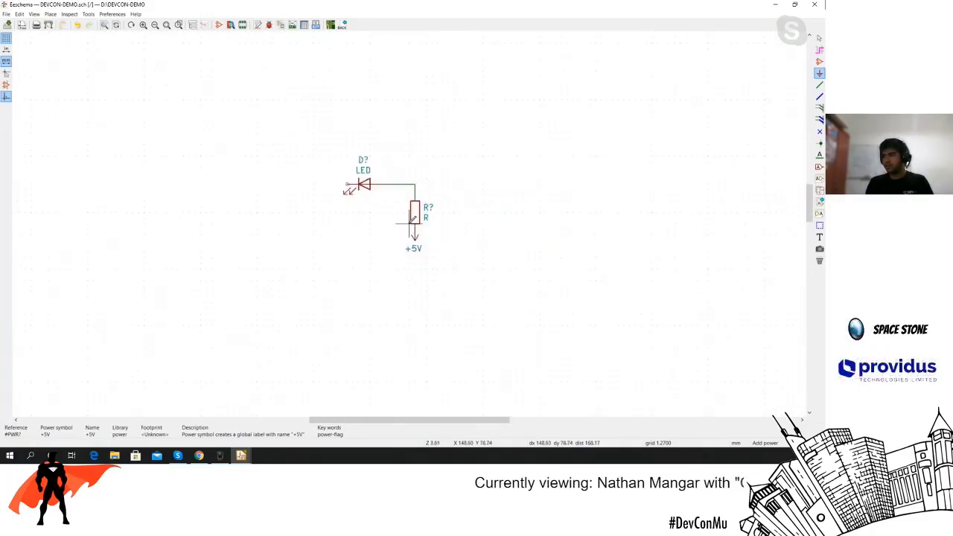
{"action": "scroll", "coordinate": [414, 160], "scroll_direction": "up", "scroll_amount": 3}
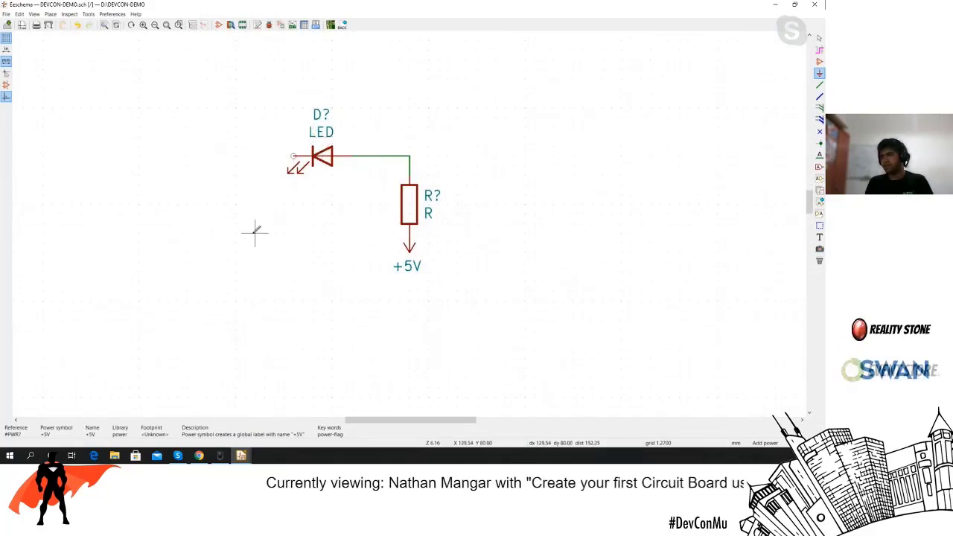
{"action": "left_click", "coordinate": [649, 147]}
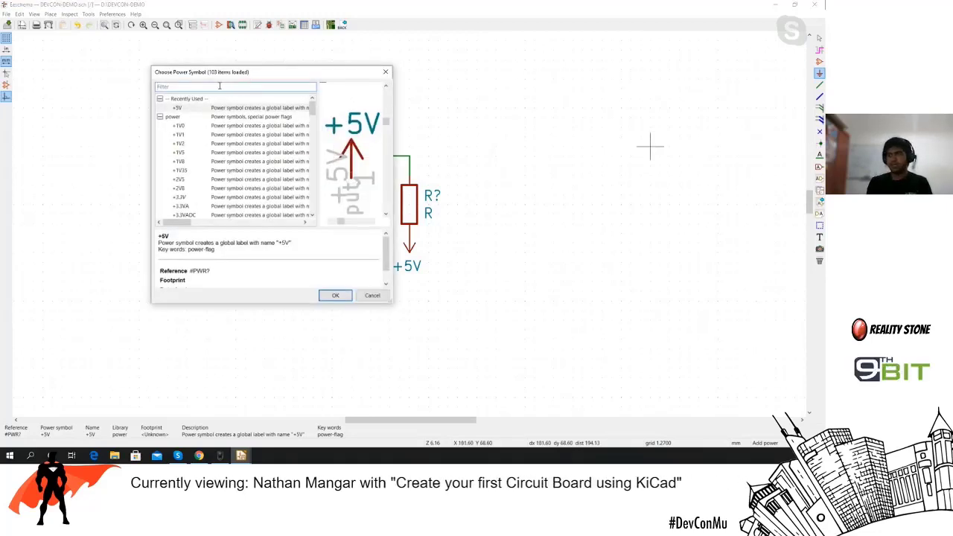
{"action": "type", "text": "G"}
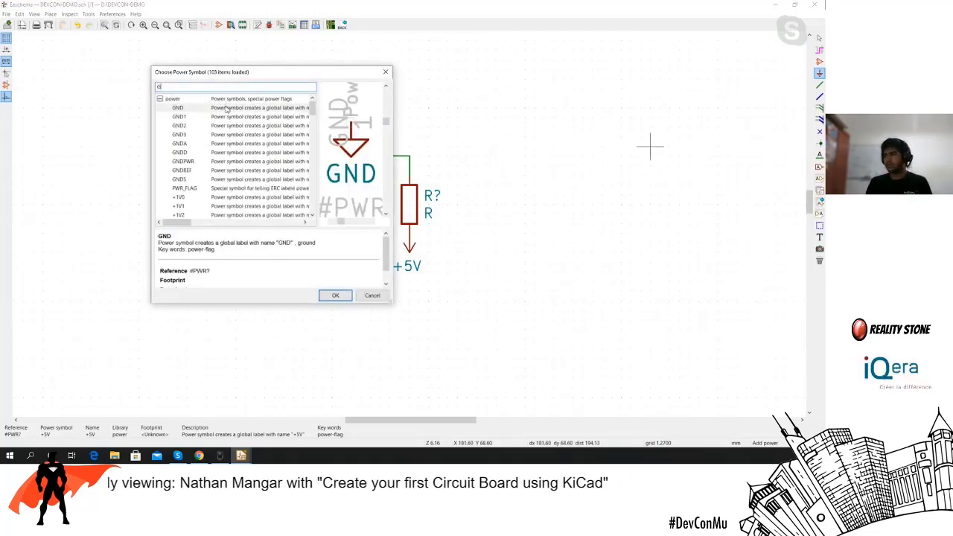
{"action": "double_click", "coordinate": [227, 109]}
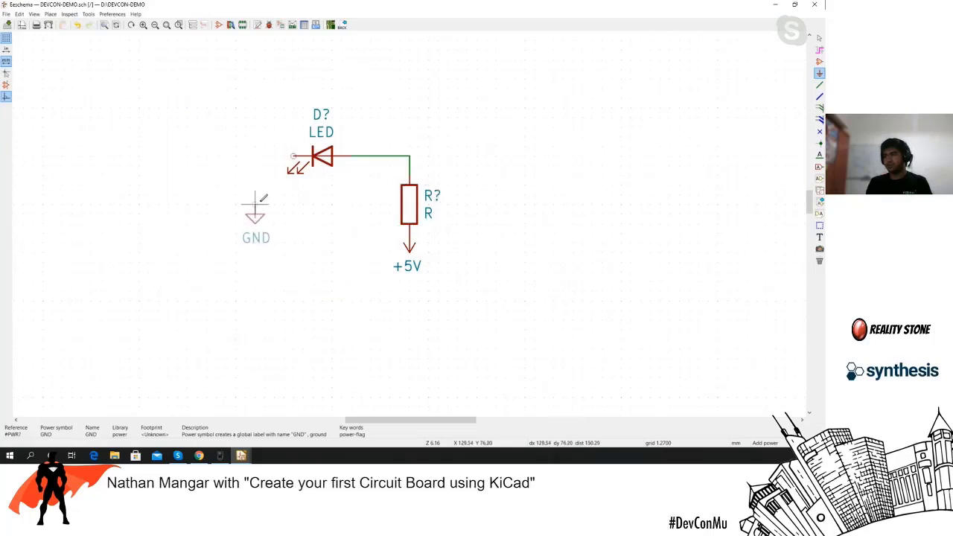
{"action": "left_click", "coordinate": [254, 195]}
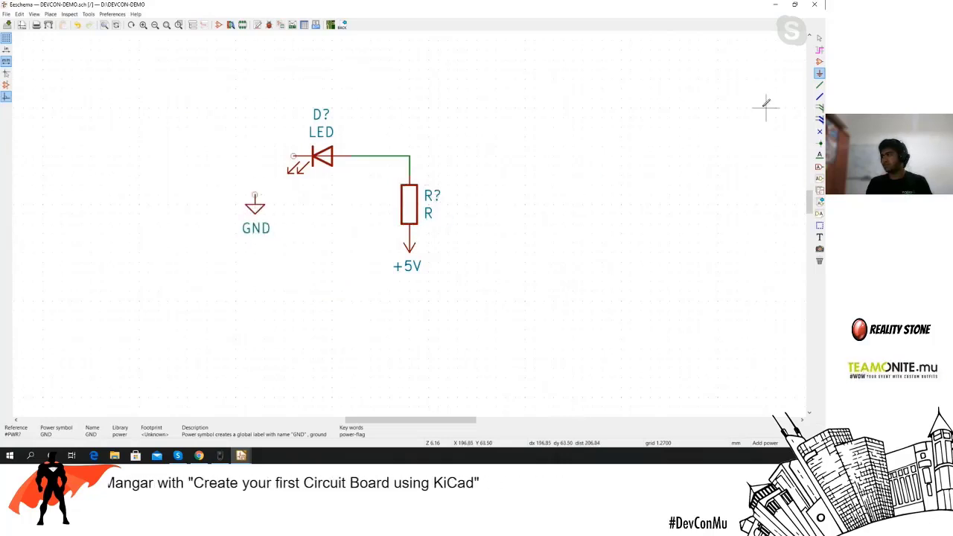
Draw a wire connecting the LED's left-hand pin to the GND symbol.
{"action": "left_click", "coordinate": [820, 85]}
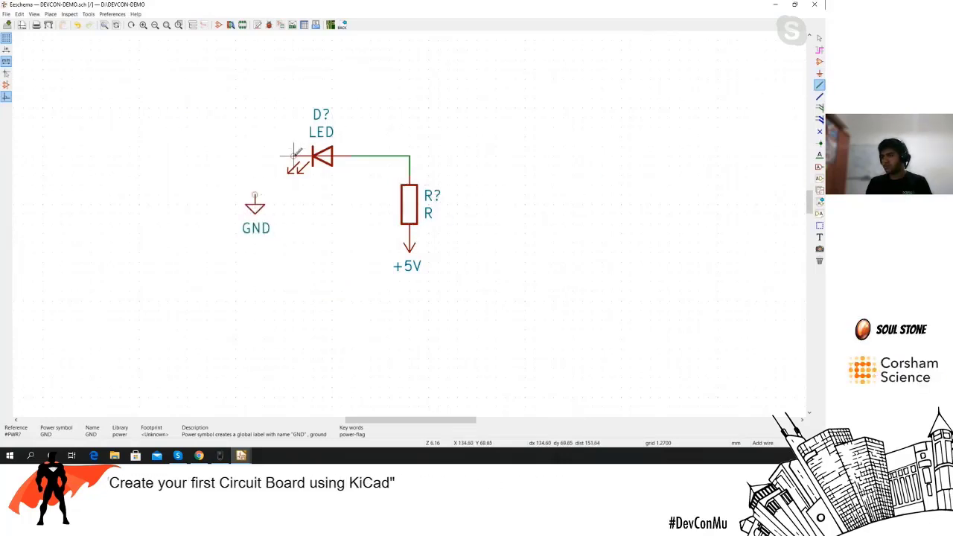
{"action": "left_click", "coordinate": [294, 156]}
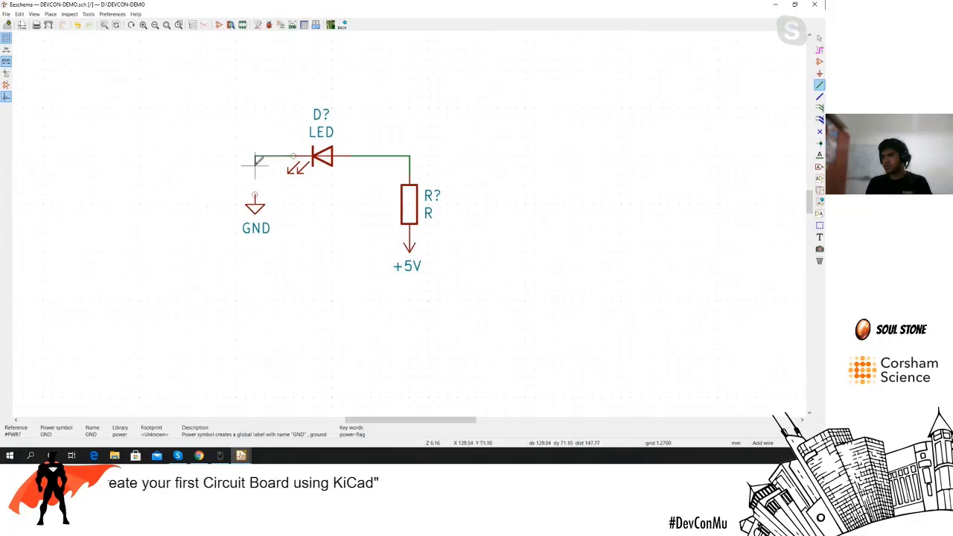
{"action": "left_click", "coordinate": [284, 197]}
Leave the wire tool and set the LED's reference designator to D1.
{"action": "scroll", "coordinate": [464, 202], "scroll_direction": "down", "scroll_amount": 5}
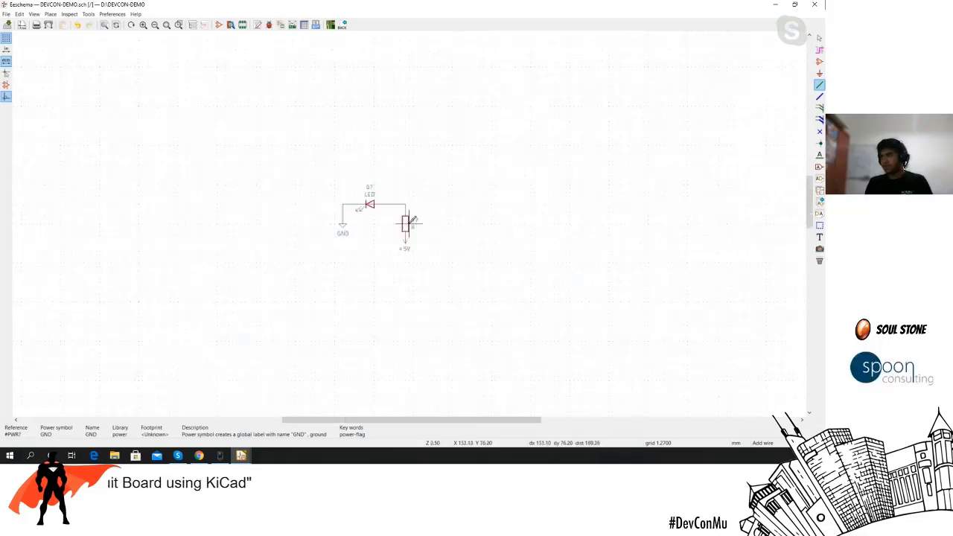
{"action": "scroll", "coordinate": [420, 179], "scroll_direction": "up", "scroll_amount": 4}
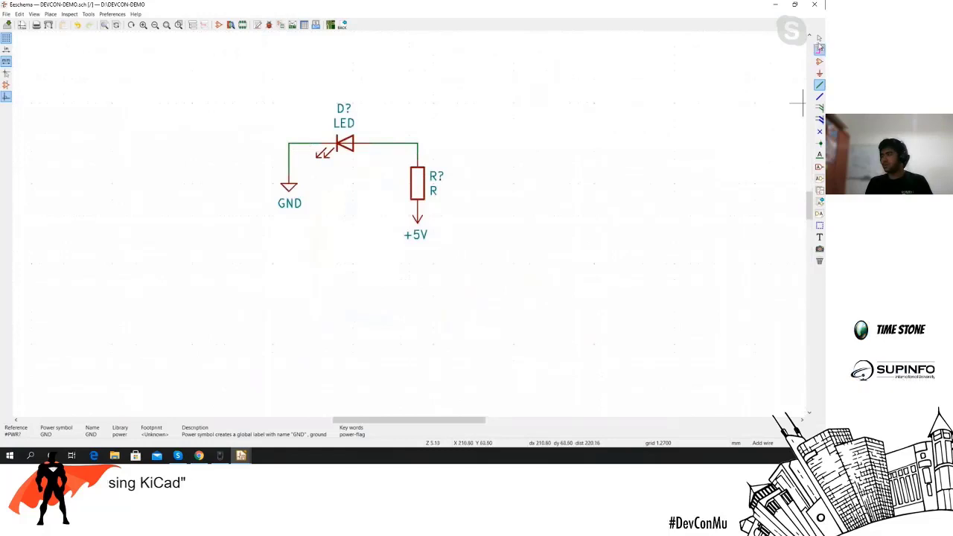
{"action": "left_click", "coordinate": [819, 37]}
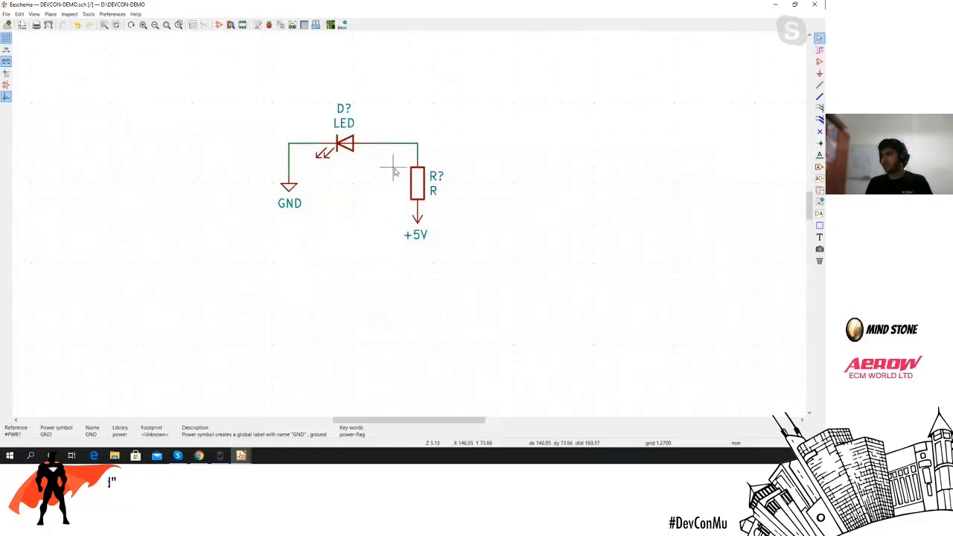
{"action": "double_click", "coordinate": [347, 111]}
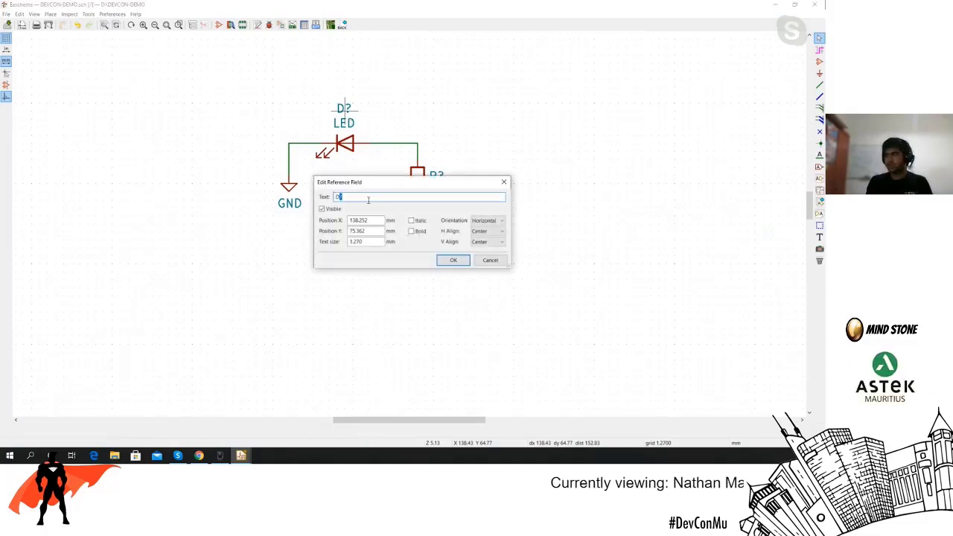
{"action": "type", "text": "D"}
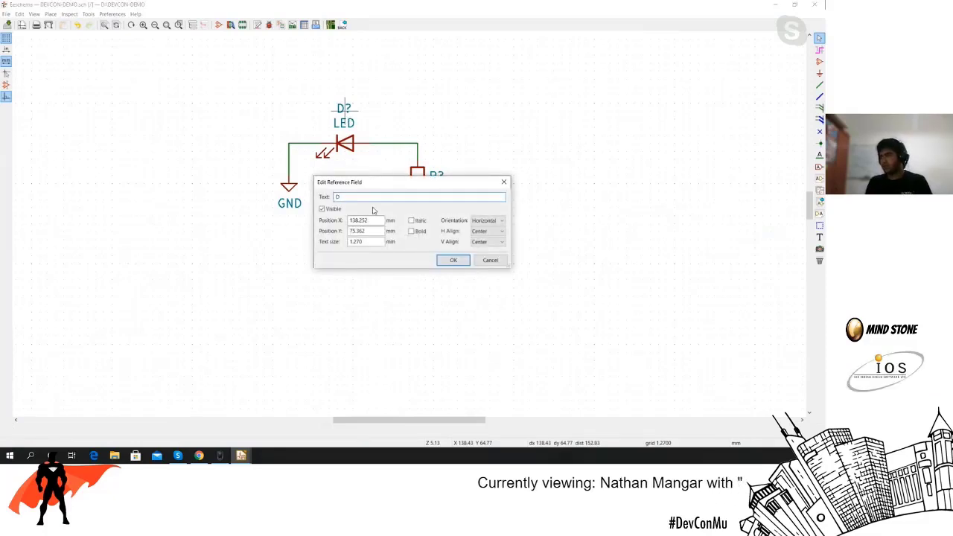
{"action": "type", "text": "1"}
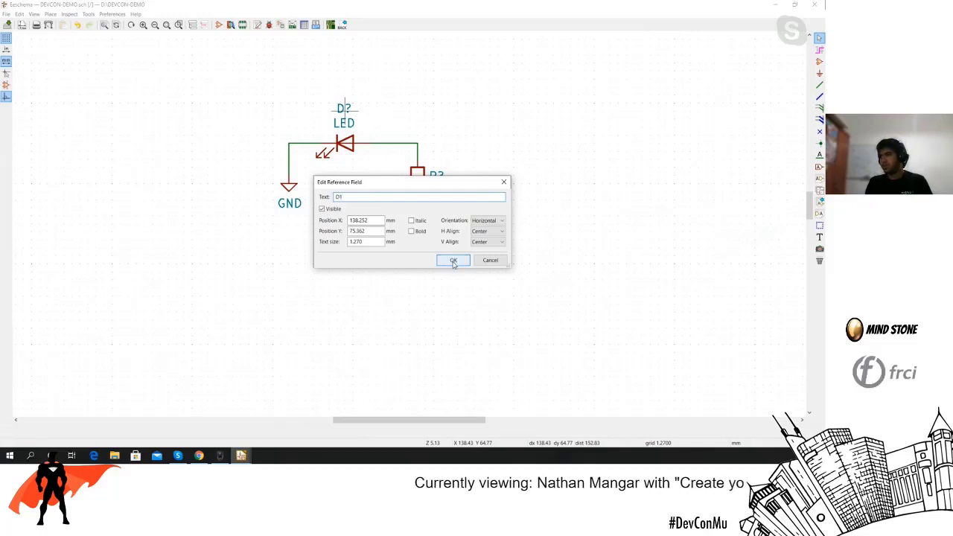
{"action": "left_click", "coordinate": [453, 260]}
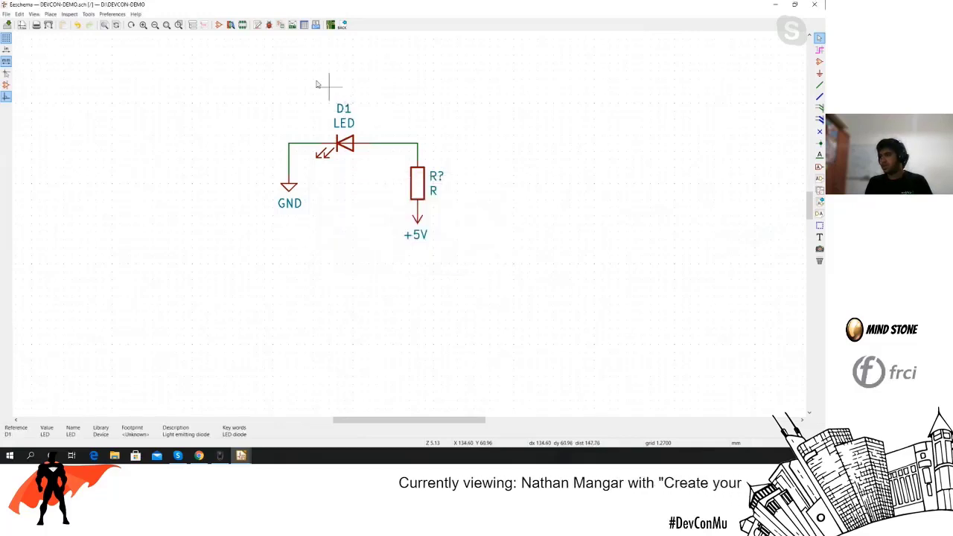
Set the resistor's reference designator to R1.
{"action": "double_click", "coordinate": [437, 178]}
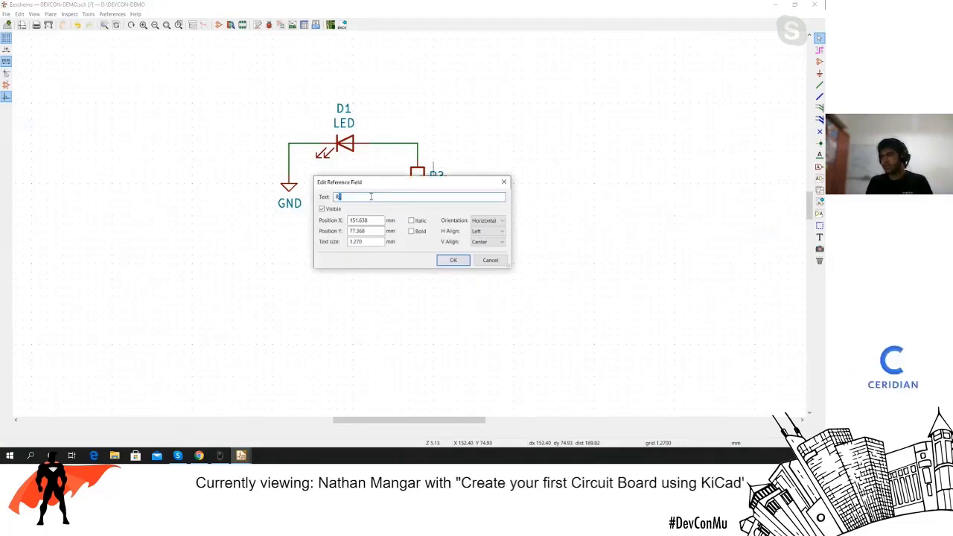
{"action": "type", "text": "R1"}
{"action": "left_click", "coordinate": [453, 260]}
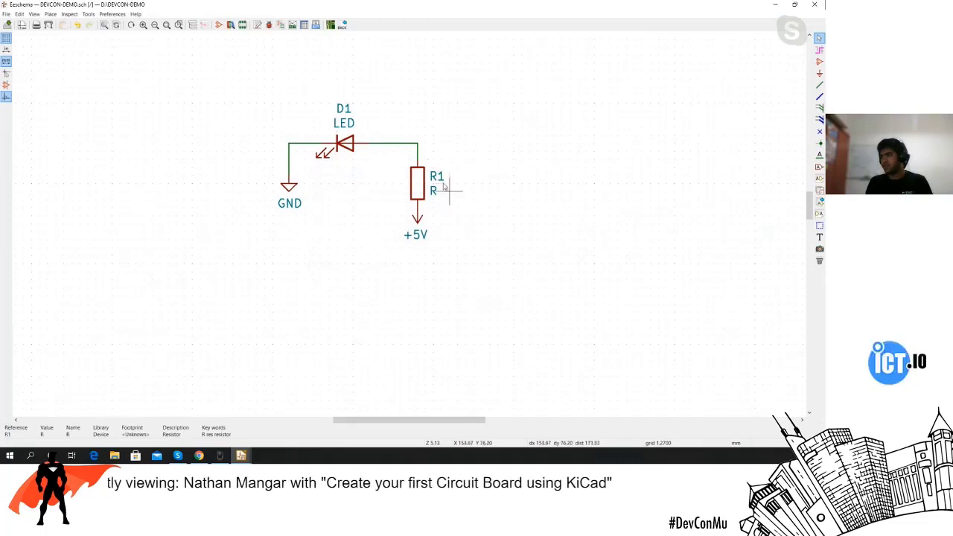
{"action": "right_click", "coordinate": [438, 176]}
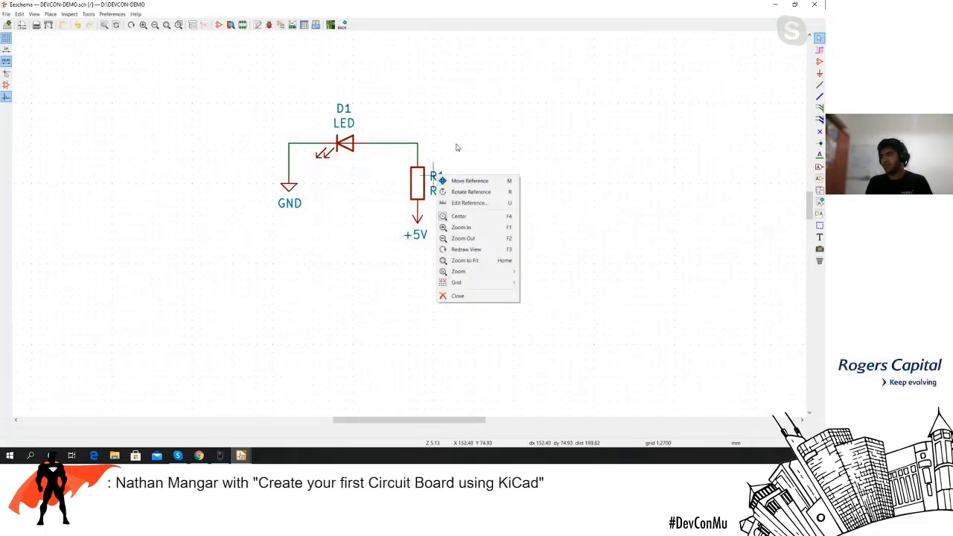
{"action": "left_click", "coordinate": [455, 146]}
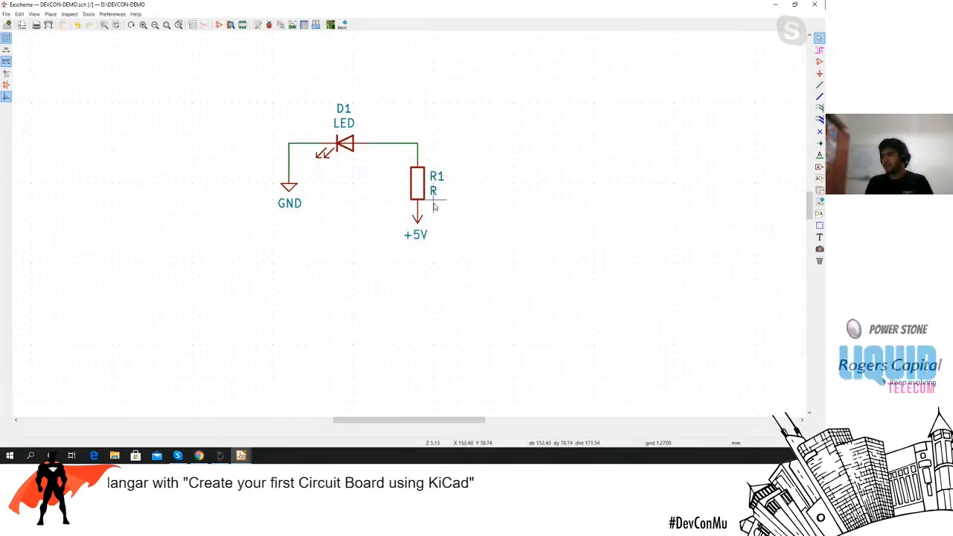
Look over the whole schematic sheet and examine the title block's file, title, size, date and revision fields.
{"action": "scroll", "coordinate": [405, 276], "scroll_direction": "down", "scroll_amount": 5}
{"action": "scroll", "coordinate": [404, 213], "scroll_direction": "up", "scroll_amount": 5}
{"action": "scroll", "coordinate": [409, 229], "scroll_direction": "down", "scroll_amount": 3}
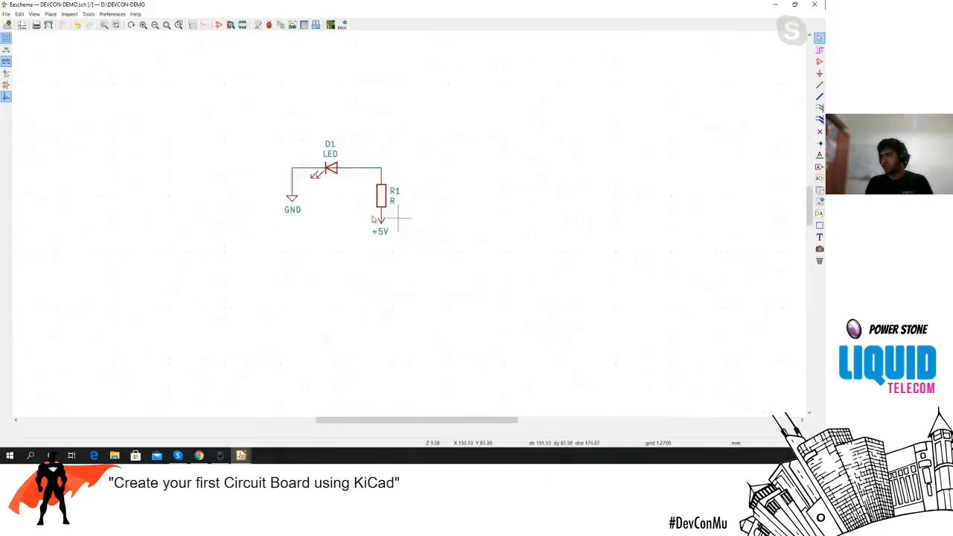
{"action": "scroll", "coordinate": [409, 229], "scroll_direction": "up", "scroll_amount": 1}
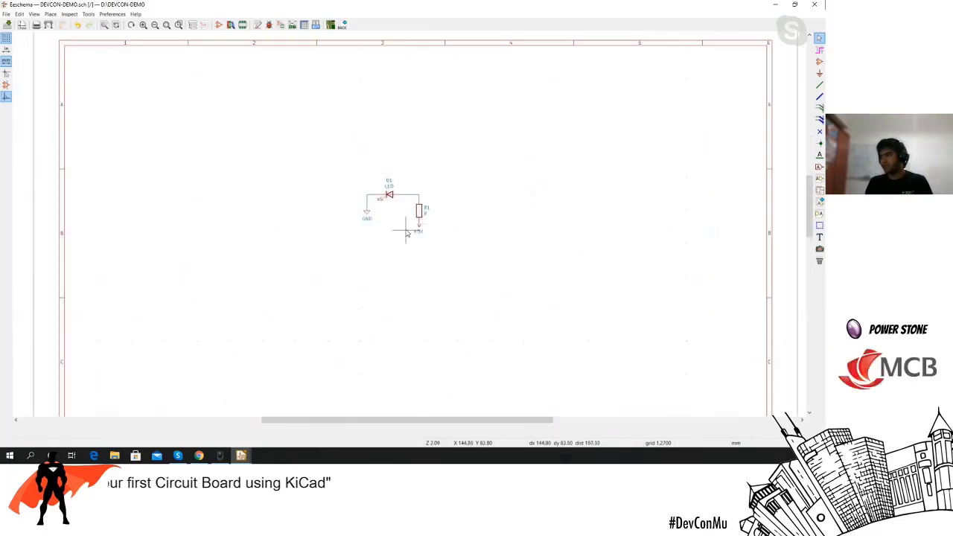
{"action": "scroll", "coordinate": [410, 228], "scroll_direction": "down", "scroll_amount": 1}
{"action": "scroll", "coordinate": [432, 258], "scroll_direction": "down", "scroll_amount": 1}
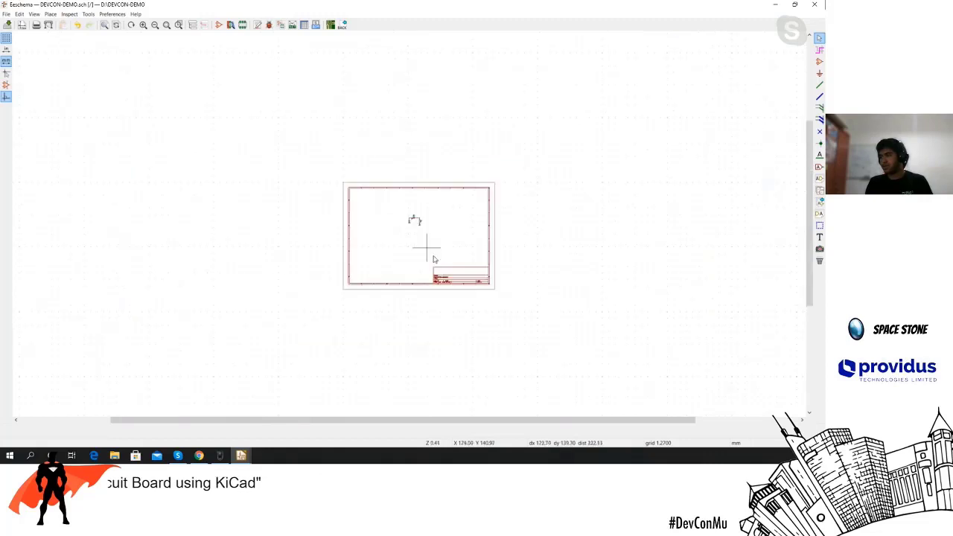
{"action": "scroll", "coordinate": [406, 221], "scroll_direction": "up", "scroll_amount": 2}
{"action": "scroll", "coordinate": [409, 221], "scroll_direction": "up", "scroll_amount": 1}
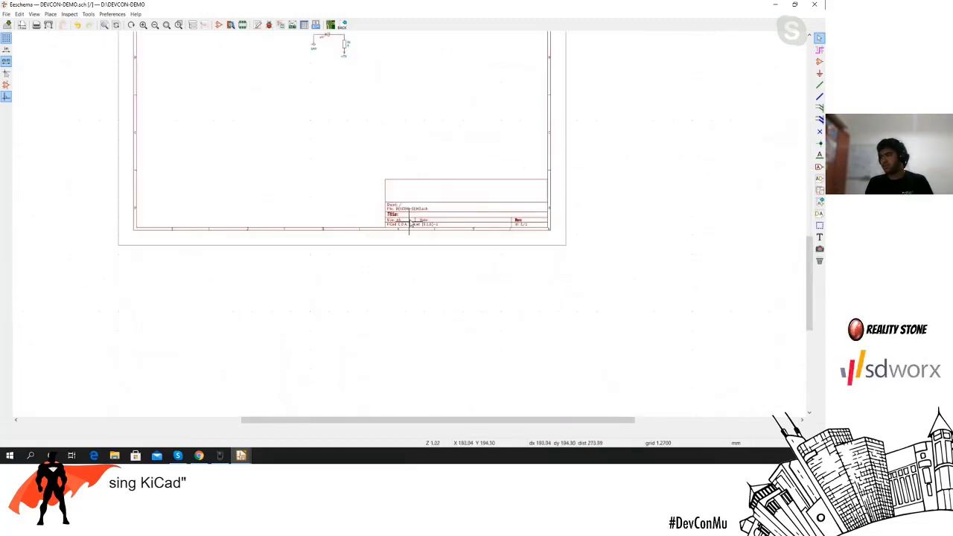
{"action": "scroll", "coordinate": [409, 224], "scroll_direction": "down", "scroll_amount": 2}
{"action": "scroll", "coordinate": [408, 224], "scroll_direction": "up", "scroll_amount": 2}
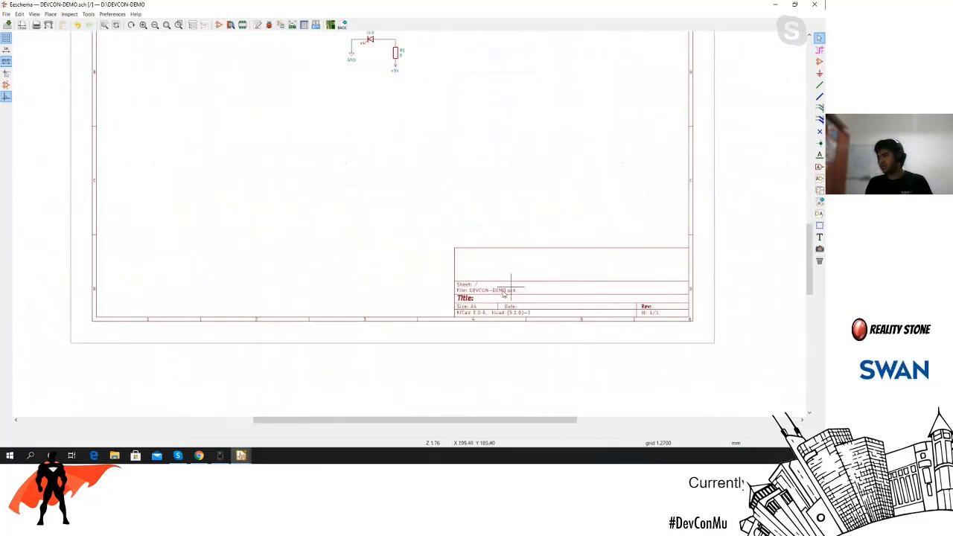
{"action": "scroll", "coordinate": [611, 304], "scroll_direction": "up", "scroll_amount": 1}
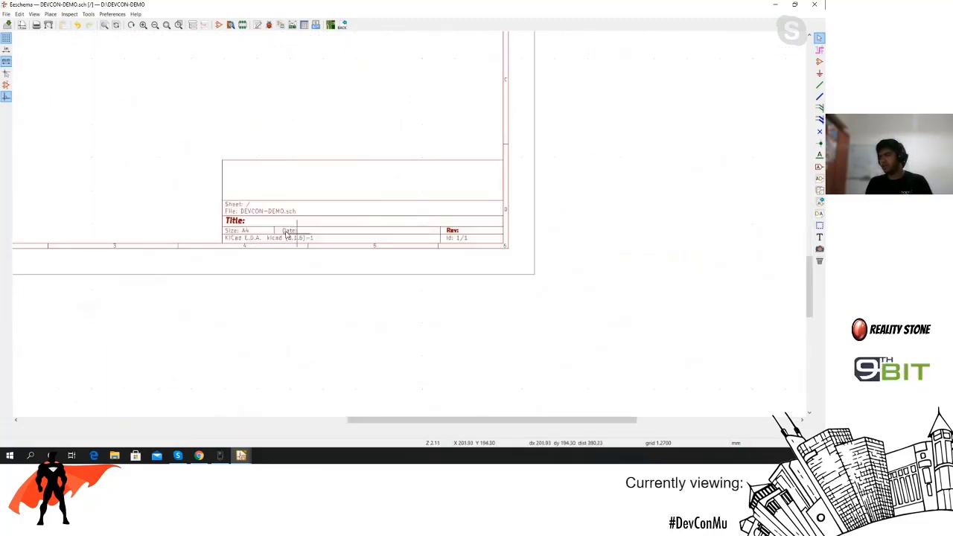
{"action": "scroll", "coordinate": [409, 223], "scroll_direction": "up", "scroll_amount": 5}
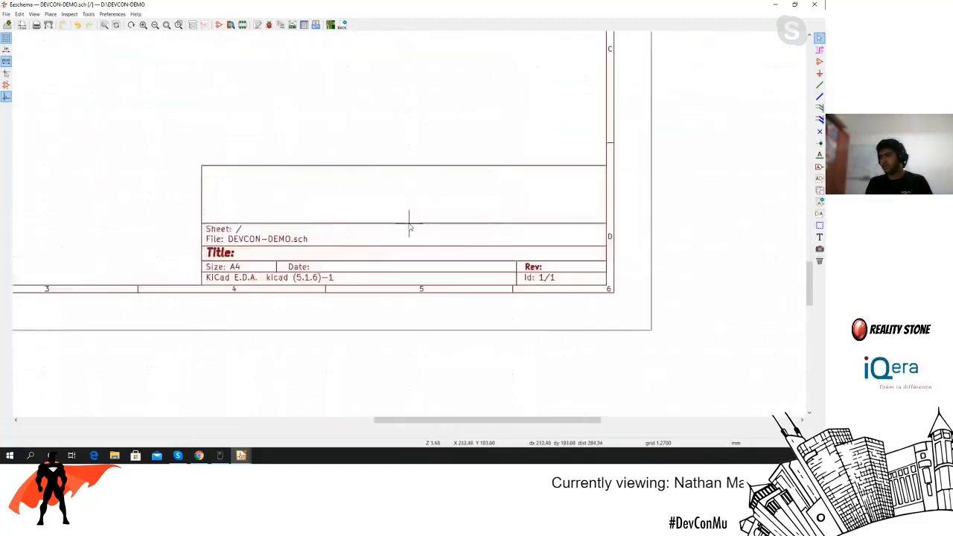
{"action": "scroll", "coordinate": [409, 227], "scroll_direction": "down", "scroll_amount": 3}
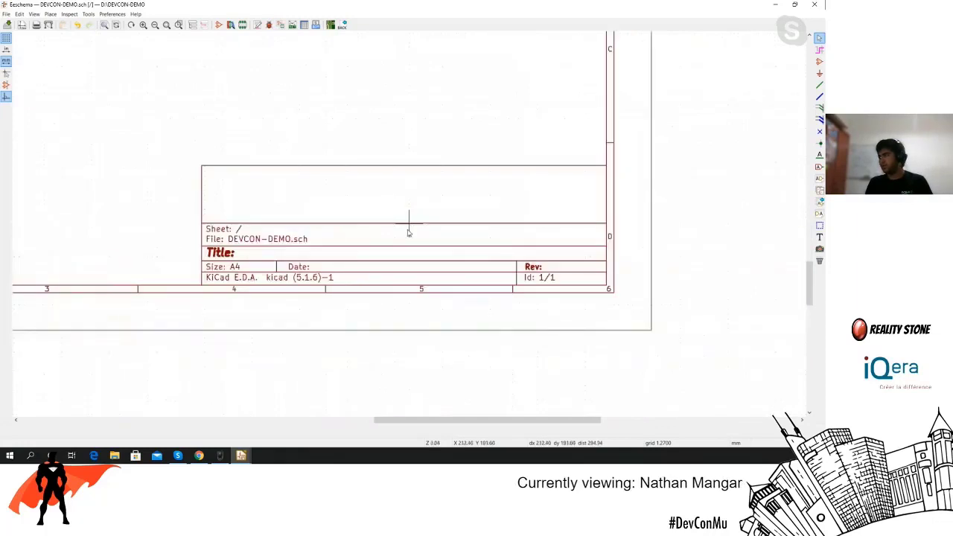
Add the text "DEVCON DEMO" and place it beside the Title label in the sheet's title block.
{"action": "left_click", "coordinate": [820, 236]}
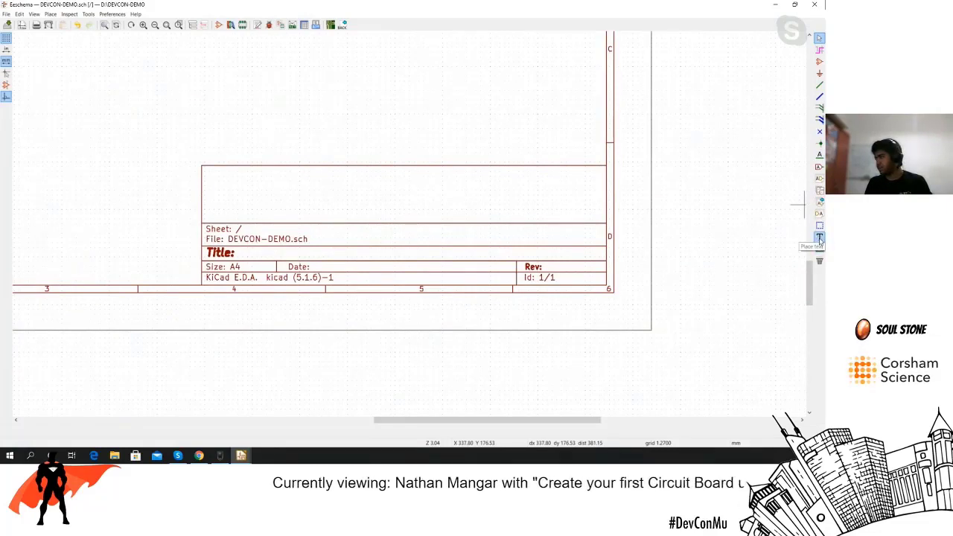
{"action": "left_click", "coordinate": [399, 123]}
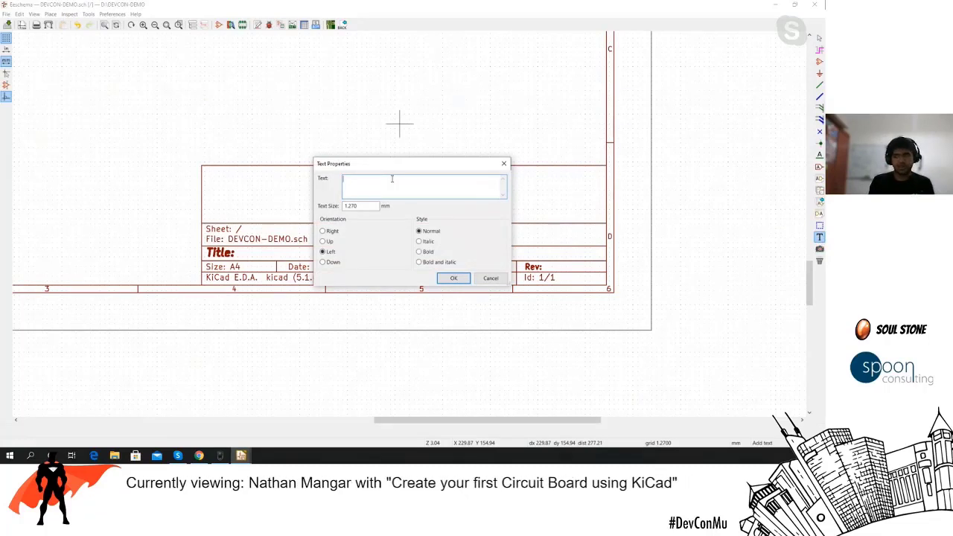
{"action": "type", "text": "d"}
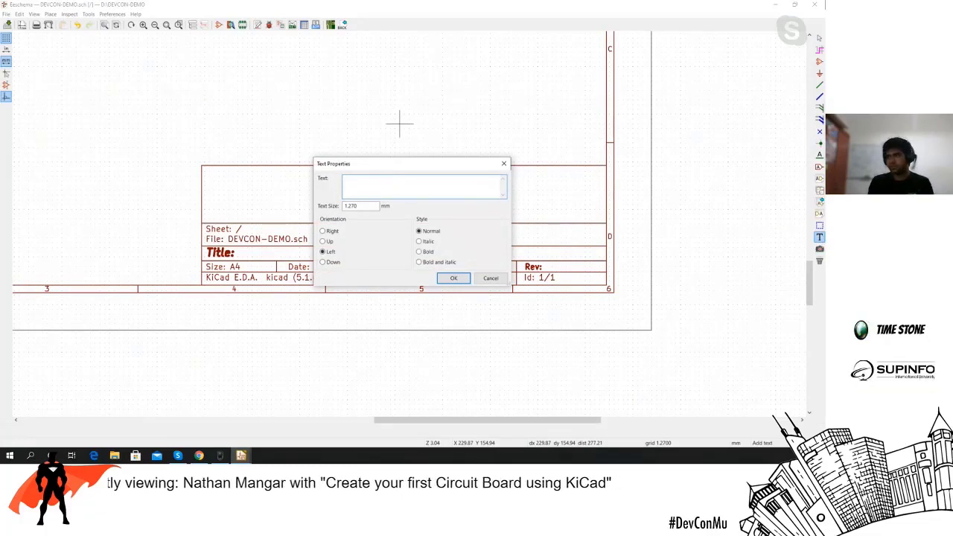
{"action": "type", "text": "DE"}
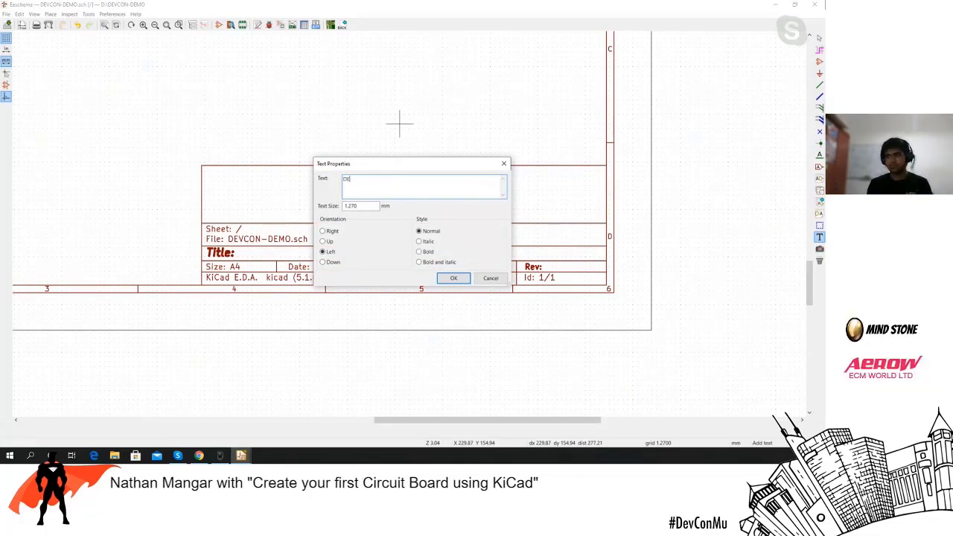
{"action": "type", "text": "VCON DEMO"}
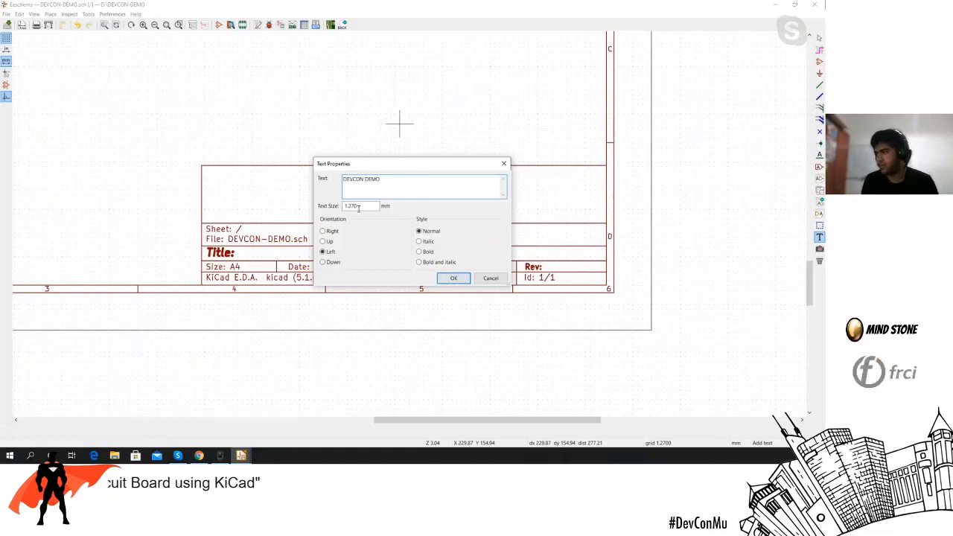
{"action": "left_click_drag", "start_coordinate": [365, 209], "coordinate": [353, 208]}
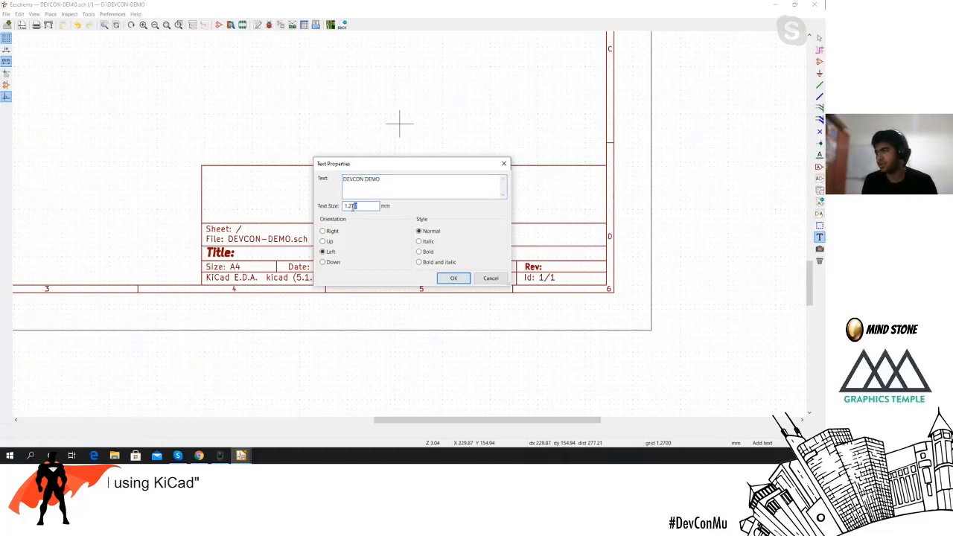
{"action": "double_click", "coordinate": [357, 207]}
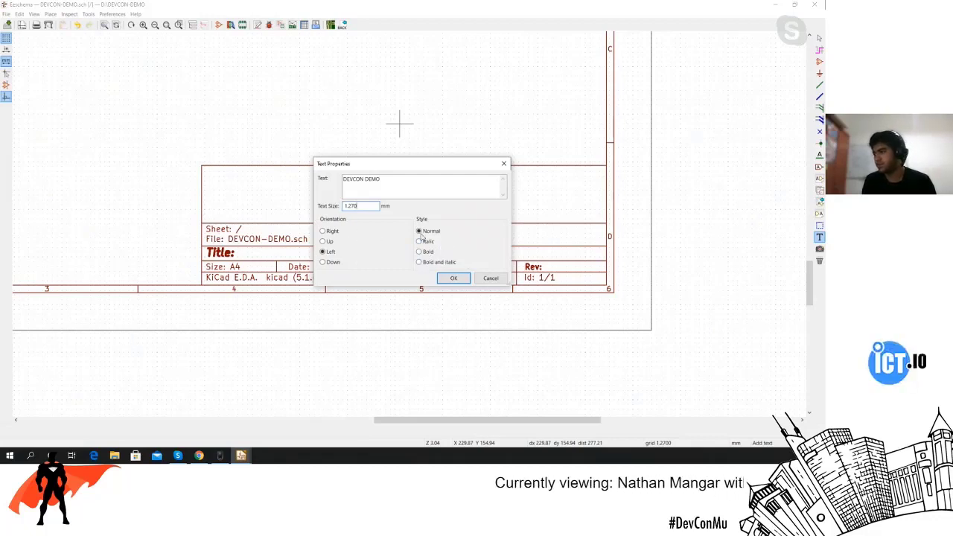
{"action": "left_click", "coordinate": [454, 277]}
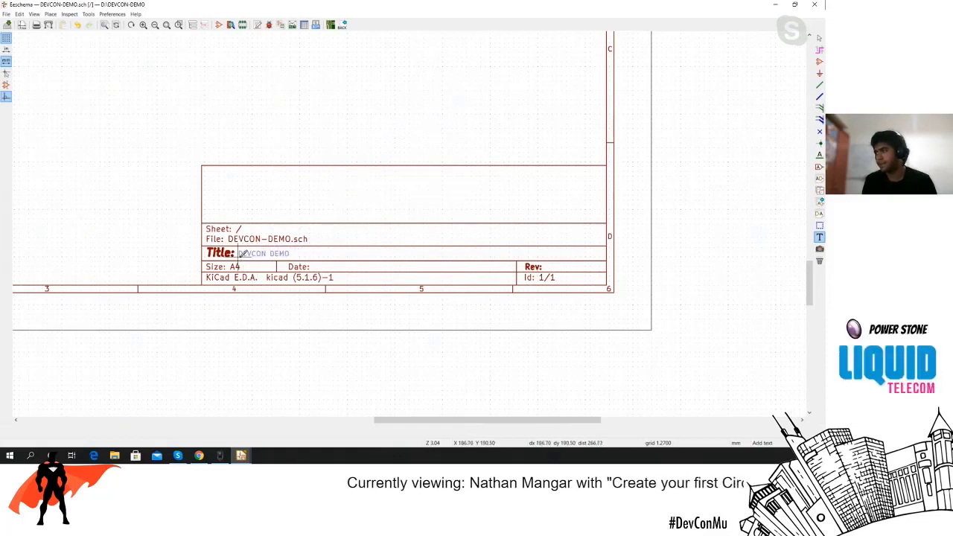
{"action": "left_click", "coordinate": [239, 255]}
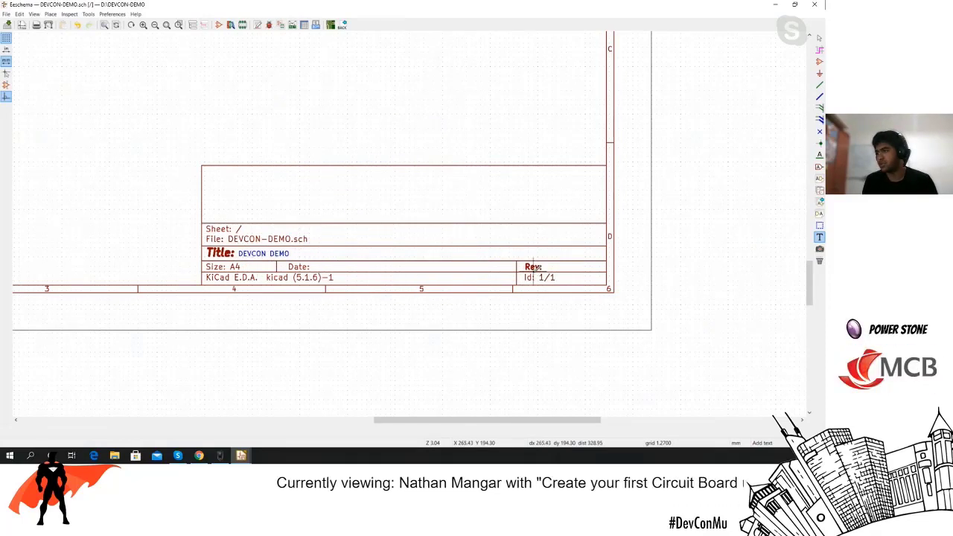
Add the text "1" and place it beside the Rev label in the sheet's title block.
{"action": "scroll", "coordinate": [533, 267], "scroll_direction": "down", "scroll_amount": 1}
{"action": "scroll", "coordinate": [410, 220], "scroll_direction": "up", "scroll_amount": 2}
{"action": "scroll", "coordinate": [410, 221], "scroll_direction": "down", "scroll_amount": 2}
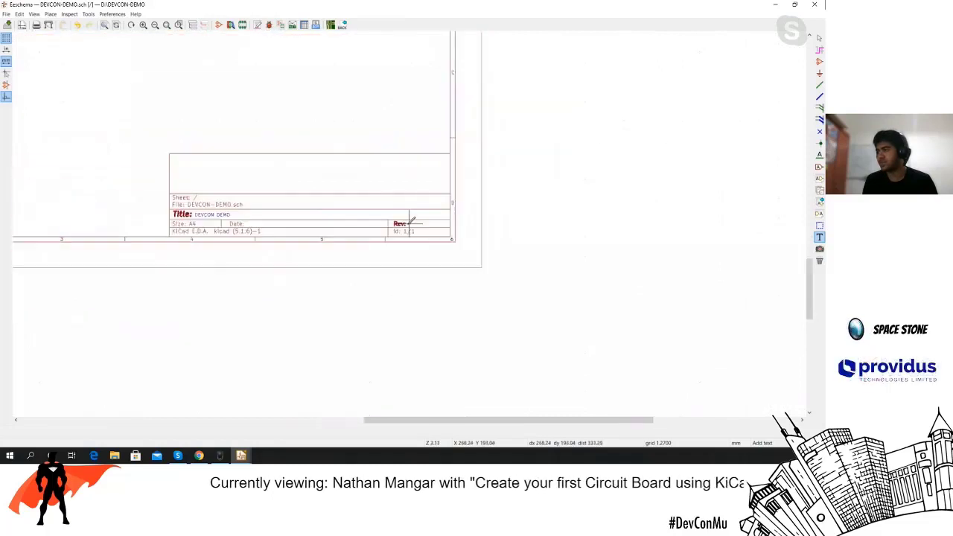
{"action": "scroll", "coordinate": [405, 220], "scroll_direction": "down", "scroll_amount": 2}
{"action": "scroll", "coordinate": [406, 220], "scroll_direction": "up", "scroll_amount": 3}
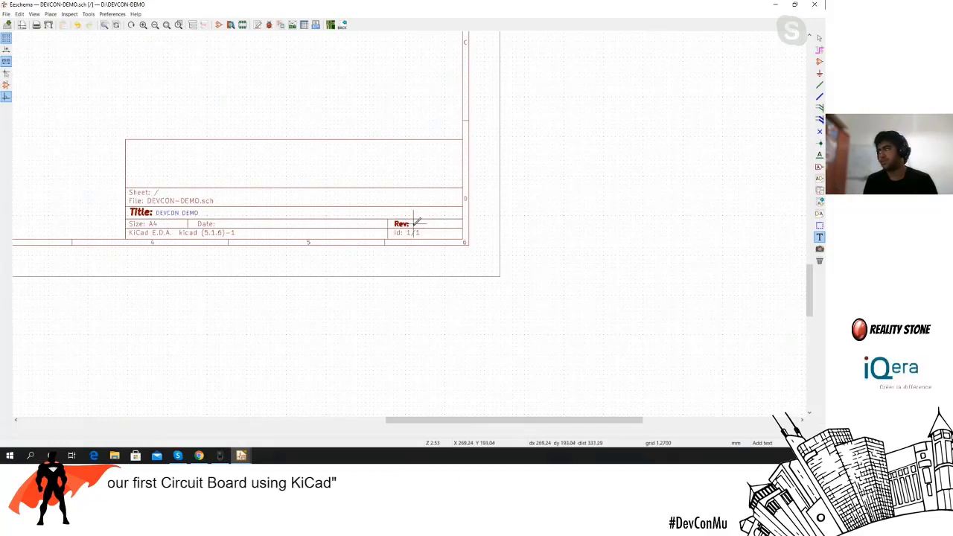
{"action": "left_click", "coordinate": [477, 215]}
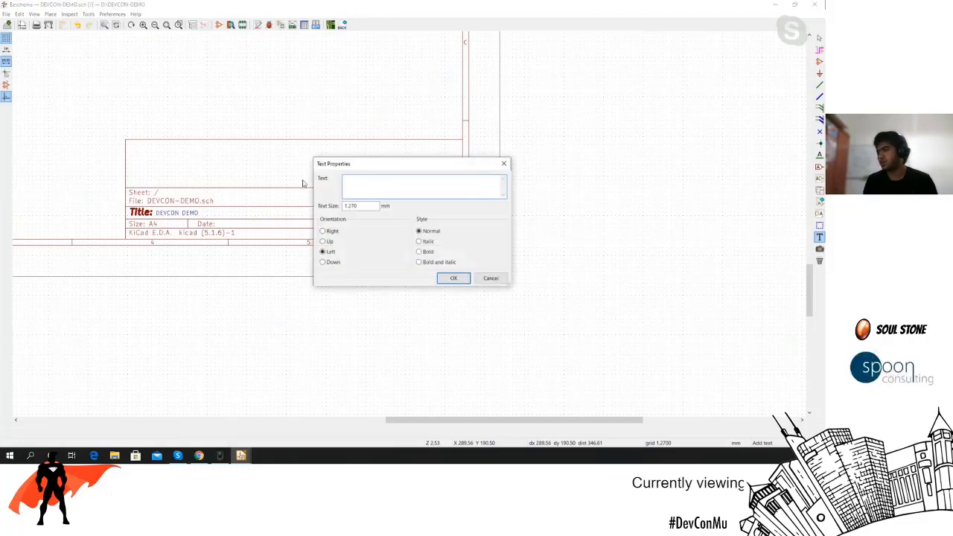
{"action": "left_click_drag", "start_coordinate": [357, 164], "coordinate": [311, 157]}
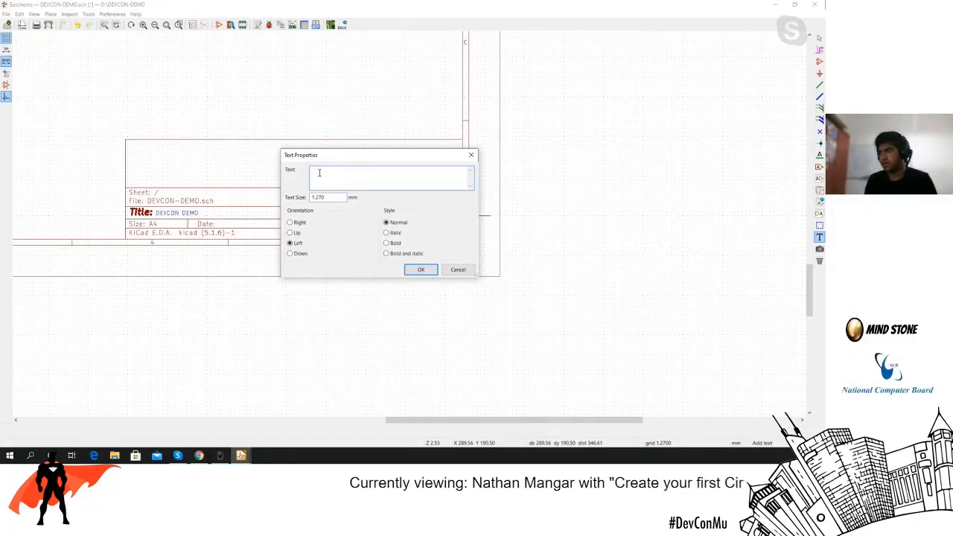
{"action": "left_click", "coordinate": [436, 270]}
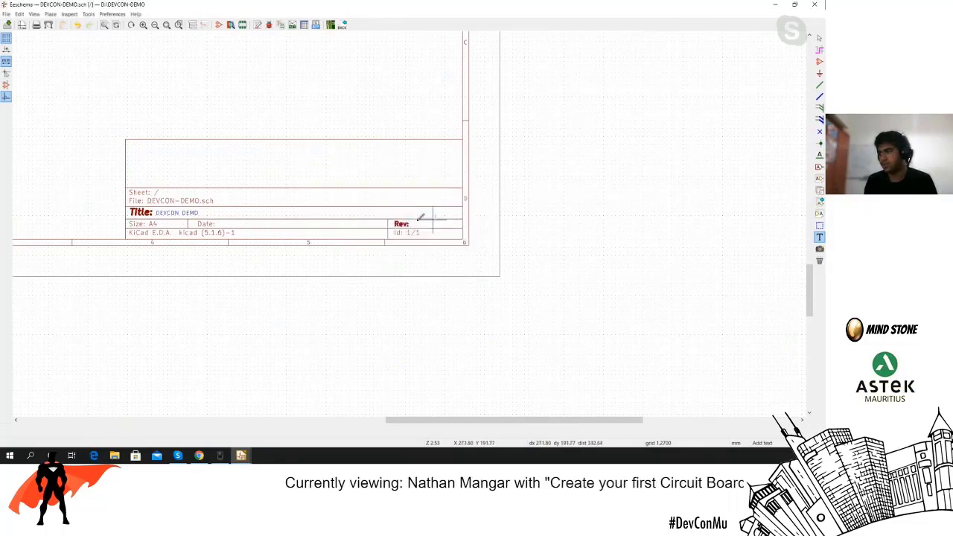
{"action": "scroll", "coordinate": [414, 224], "scroll_direction": "up", "scroll_amount": 4}
{"action": "left_click", "coordinate": [409, 227]}
{"action": "scroll", "coordinate": [409, 222], "scroll_direction": "down", "scroll_amount": 5}
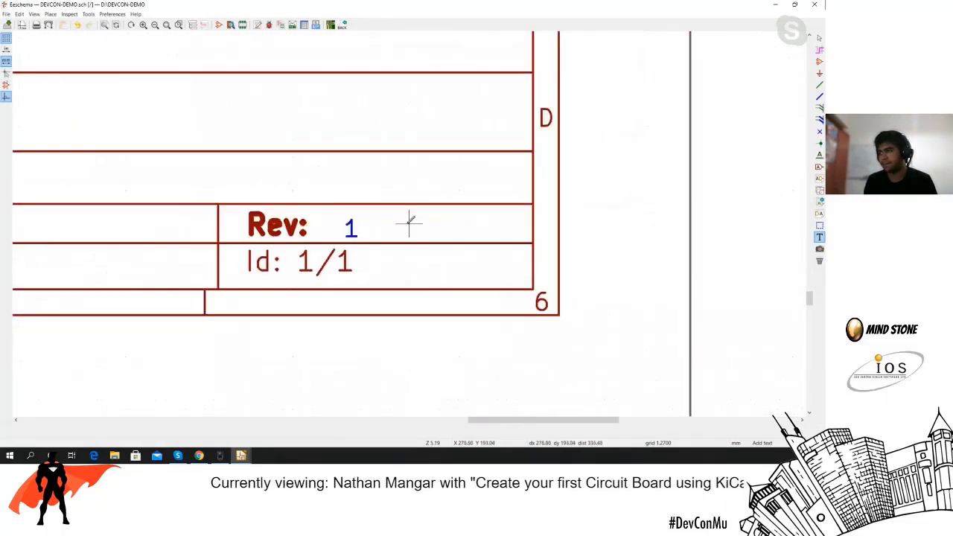
{"action": "scroll", "coordinate": [409, 222], "scroll_direction": "down", "scroll_amount": 3}
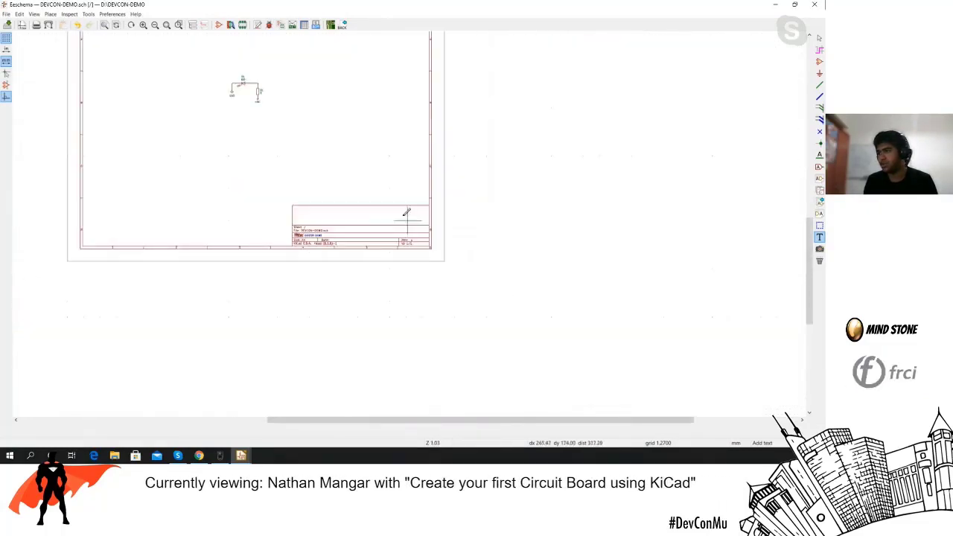
Generate a netlist of the LED and resistor schematic in the default Pcbnew format and save it as DEVCON-DEMO.net in the project folder.
{"action": "scroll", "coordinate": [409, 219], "scroll_direction": "up", "scroll_amount": 4}
{"action": "scroll", "coordinate": [409, 222], "scroll_direction": "down", "scroll_amount": 2}
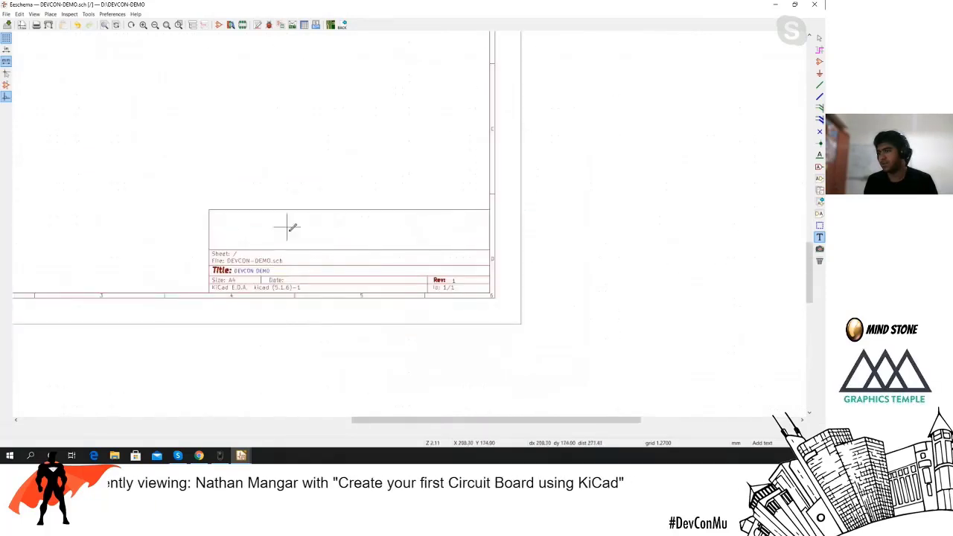
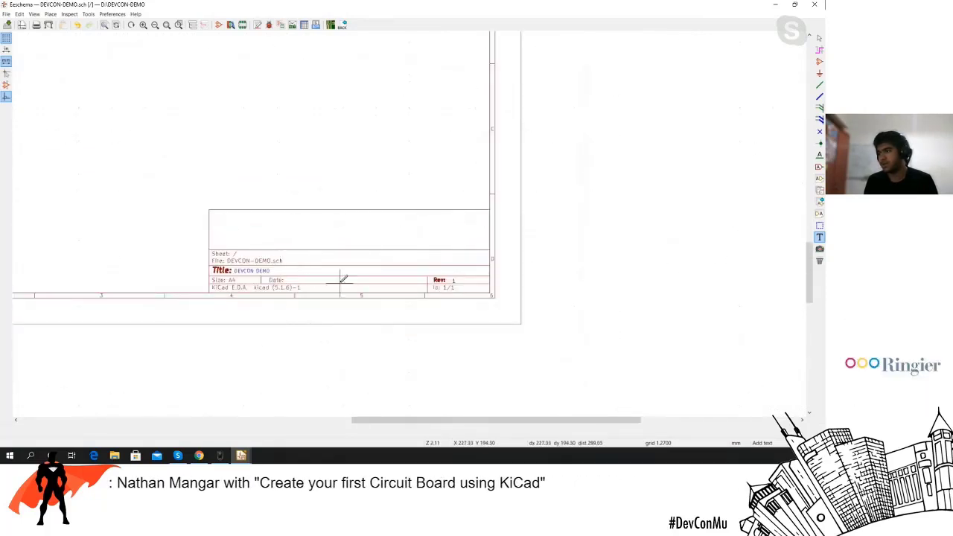
{"action": "scroll", "coordinate": [410, 224], "scroll_direction": "up", "scroll_amount": 3}
{"action": "scroll", "coordinate": [410, 223], "scroll_direction": "up", "scroll_amount": 3}
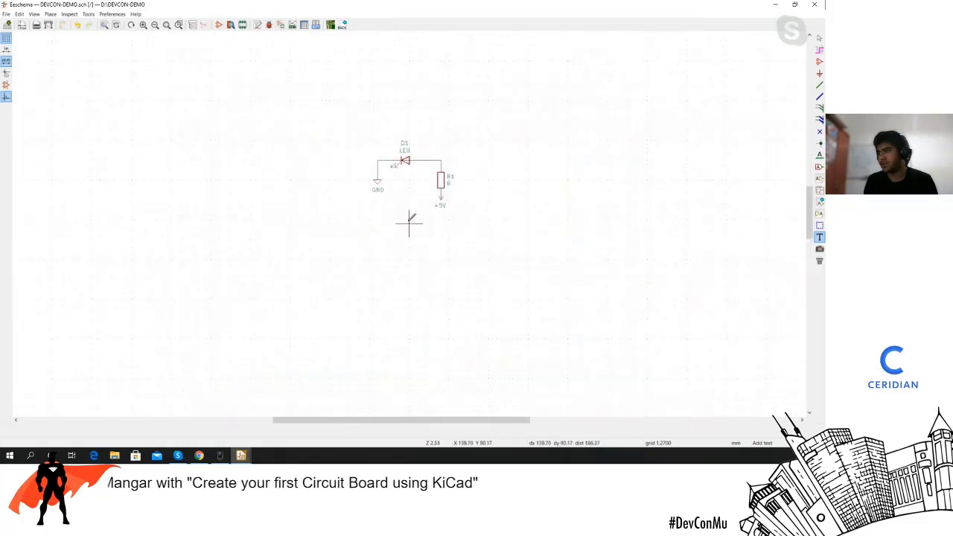
{"action": "scroll", "coordinate": [414, 216], "scroll_direction": "down", "scroll_amount": 2}
{"action": "scroll", "coordinate": [400, 221], "scroll_direction": "up", "scroll_amount": 1}
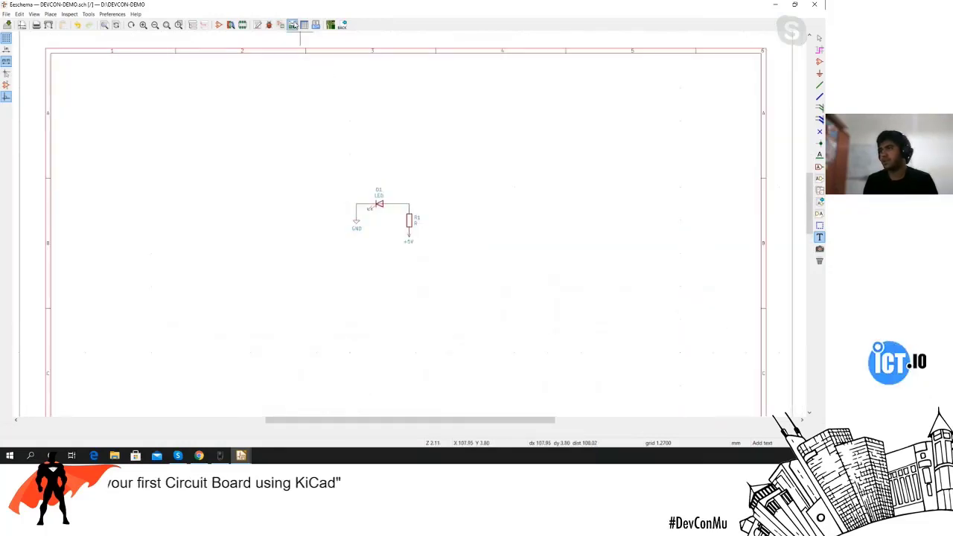
{"action": "left_click", "coordinate": [293, 25]}
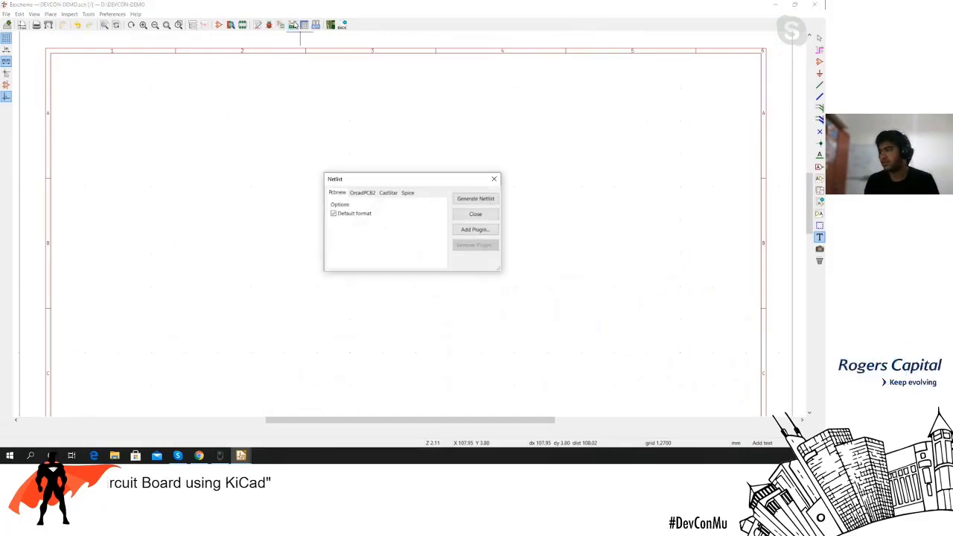
{"action": "left_click", "coordinate": [475, 200]}
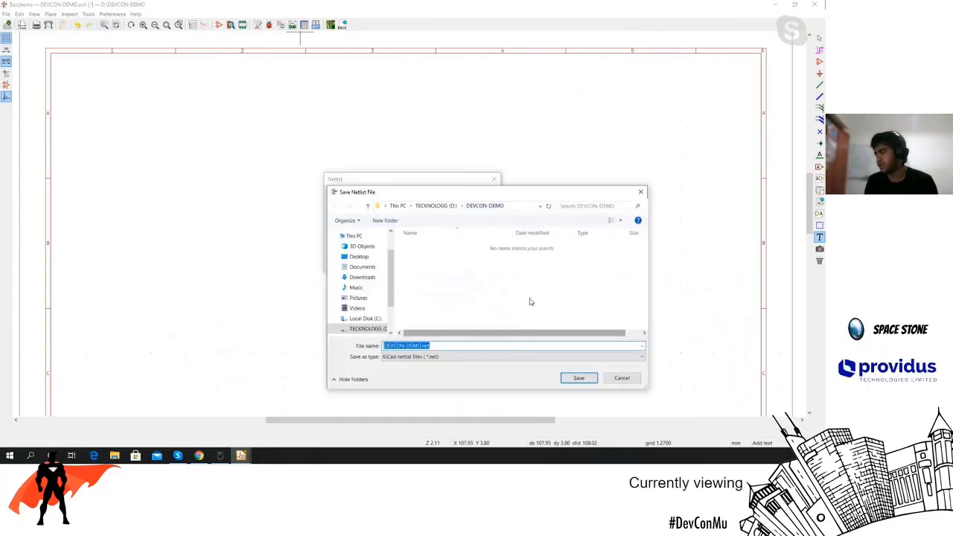
{"action": "left_click", "coordinate": [578, 378]}
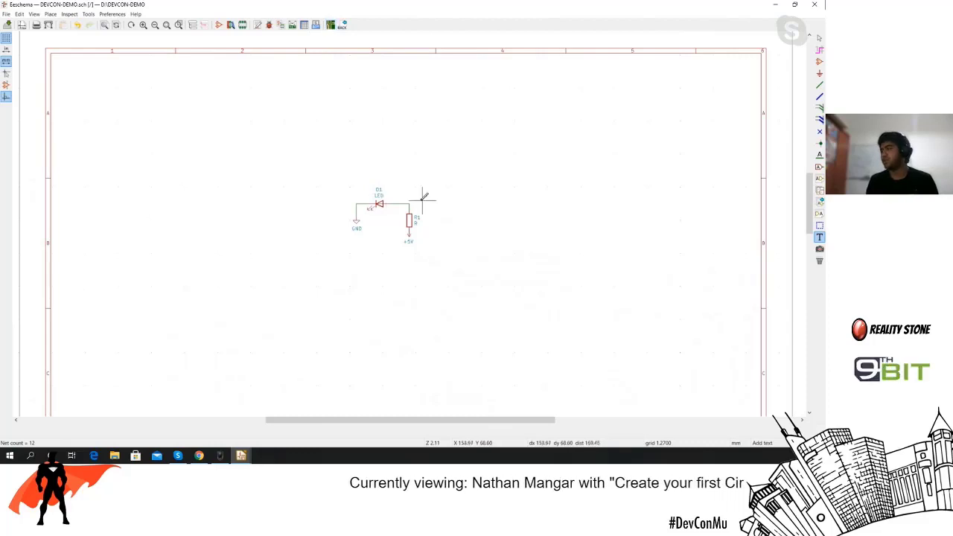
Open the project's board DEVCON-DEMO.kicad_pcb in the PCB layout editor and look over the empty sheet.
{"action": "scroll", "coordinate": [422, 191], "scroll_direction": "down", "scroll_amount": 3}
{"action": "scroll", "coordinate": [411, 216], "scroll_direction": "up", "scroll_amount": 4}
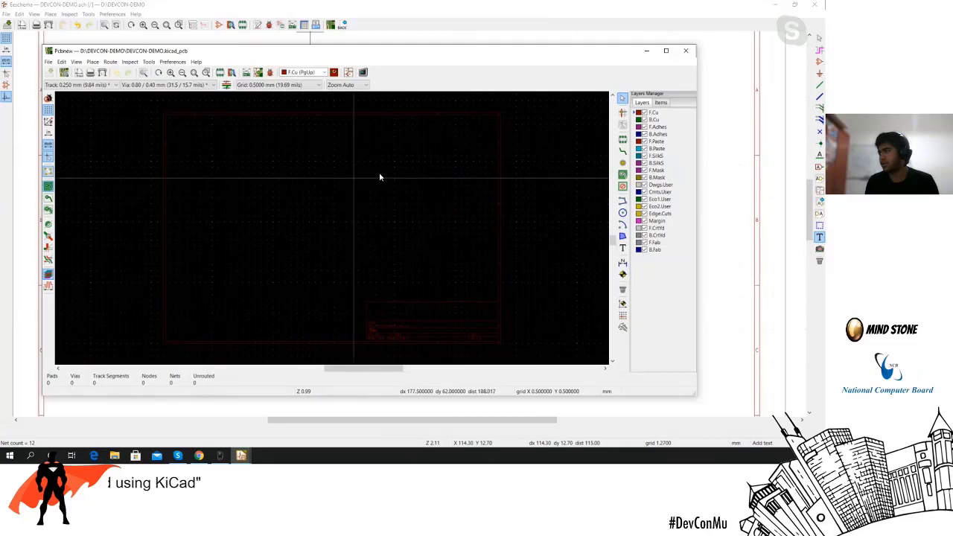
{"action": "scroll", "coordinate": [559, 187], "scroll_direction": "down", "scroll_amount": 2}
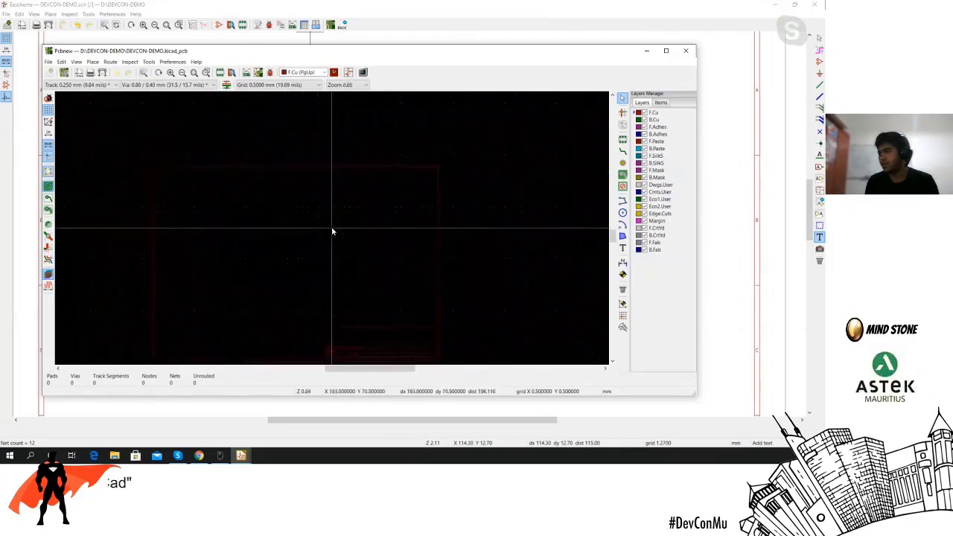
{"action": "scroll", "coordinate": [332, 232], "scroll_direction": "down", "scroll_amount": 2}
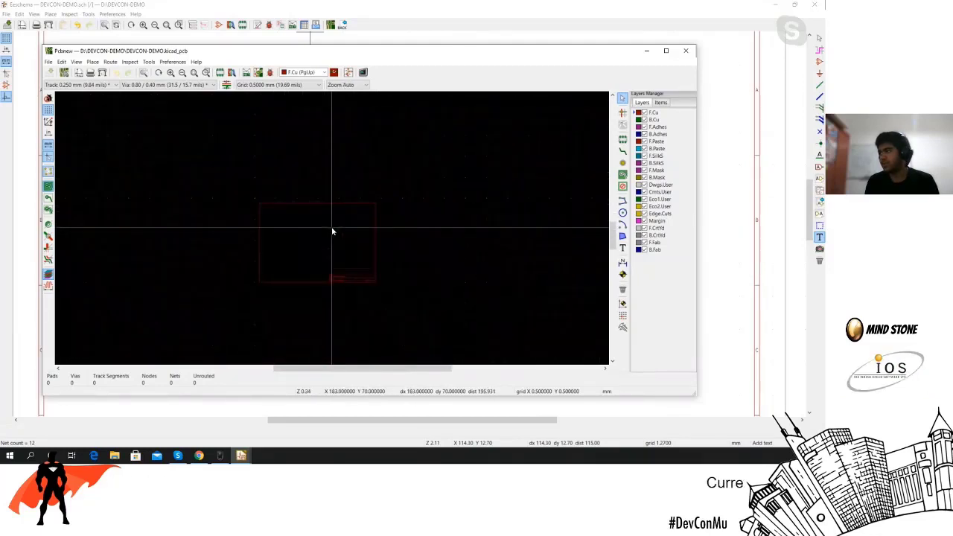
{"action": "scroll", "coordinate": [332, 232], "scroll_direction": "up", "scroll_amount": 2}
{"action": "scroll", "coordinate": [332, 232], "scroll_direction": "down", "scroll_amount": 2}
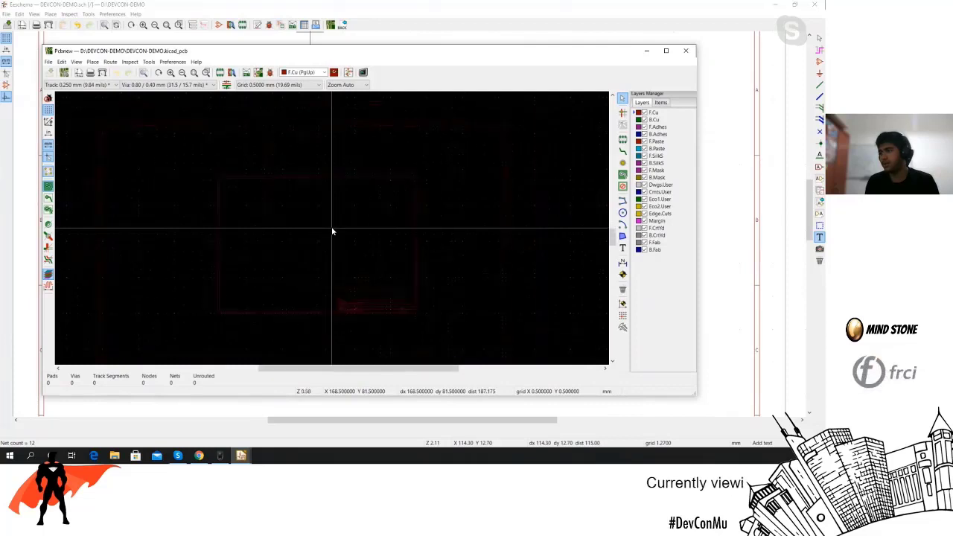
{"action": "scroll", "coordinate": [332, 231], "scroll_direction": "down", "scroll_amount": 1}
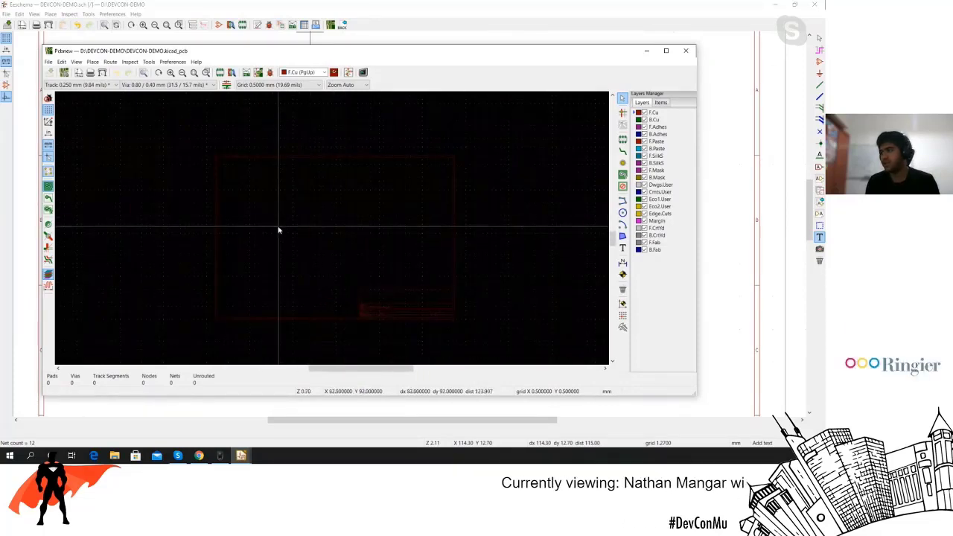
{"action": "scroll", "coordinate": [330, 228], "scroll_direction": "up", "scroll_amount": 3}
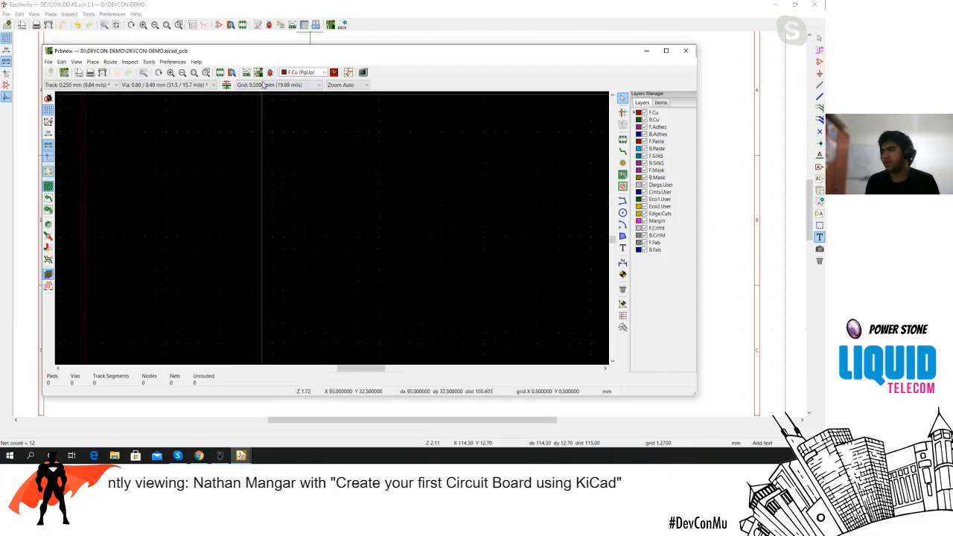
Set the board editor's grid to 5.0000 mm (196.85 mils) and check the grid spacing.
{"action": "left_click", "coordinate": [261, 84]}
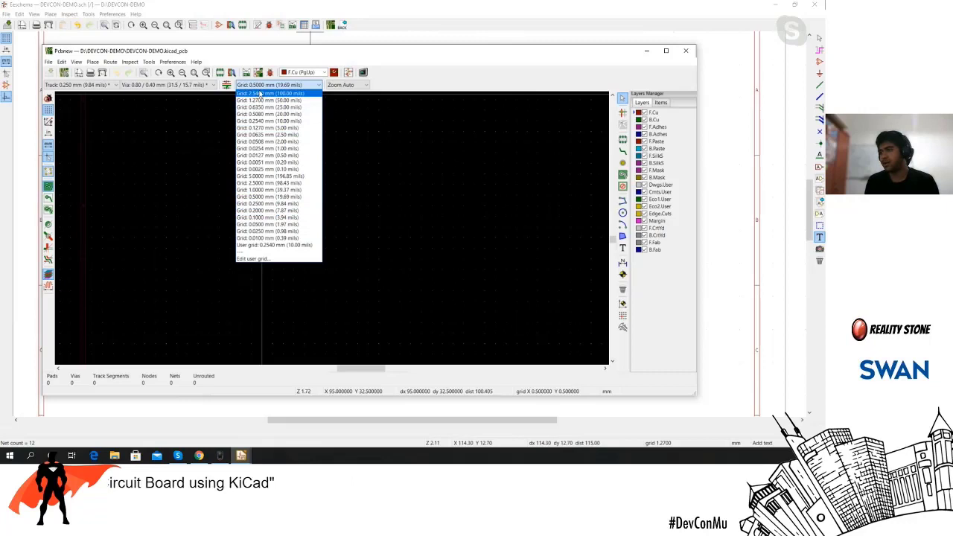
{"action": "left_click", "coordinate": [277, 176]}
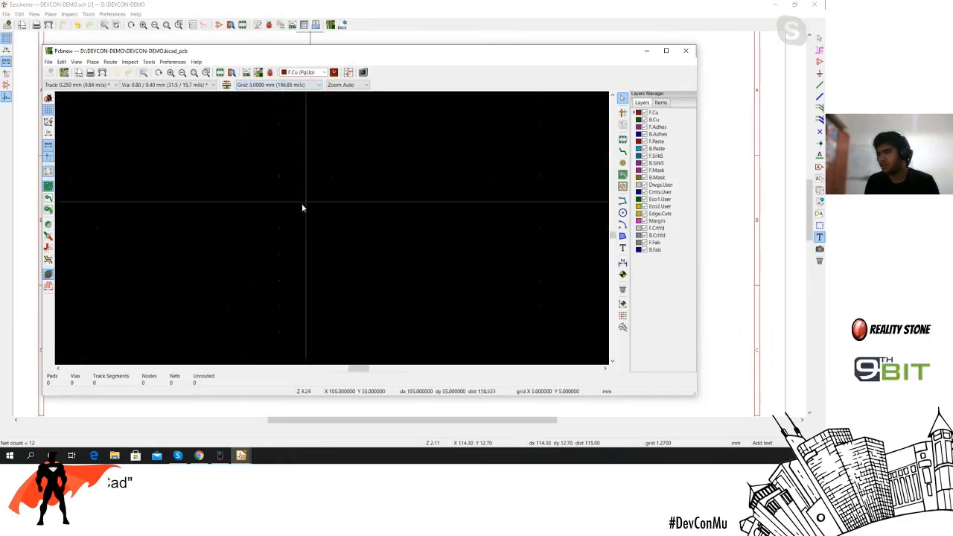
{"action": "scroll", "coordinate": [267, 189], "scroll_direction": "down", "scroll_amount": 2}
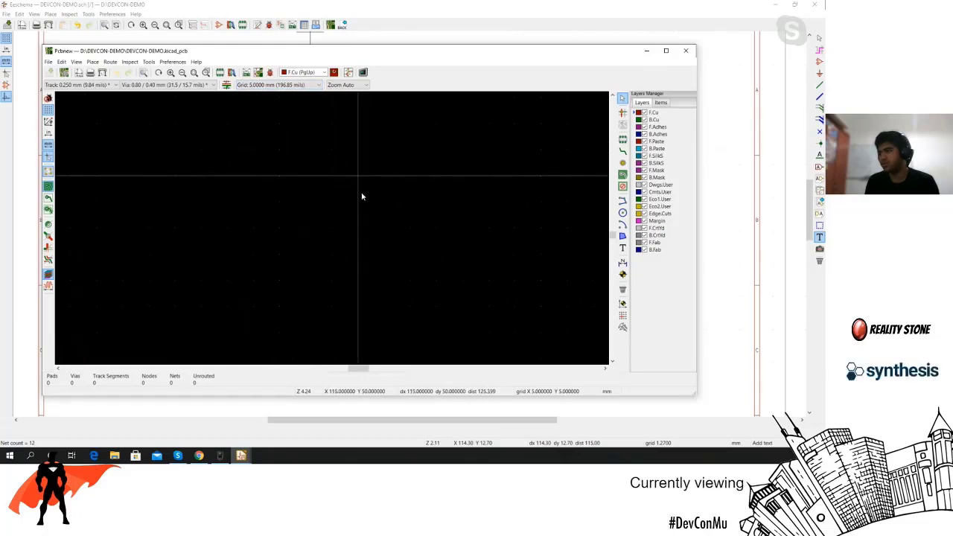
{"action": "scroll", "coordinate": [335, 214], "scroll_direction": "down", "scroll_amount": 1}
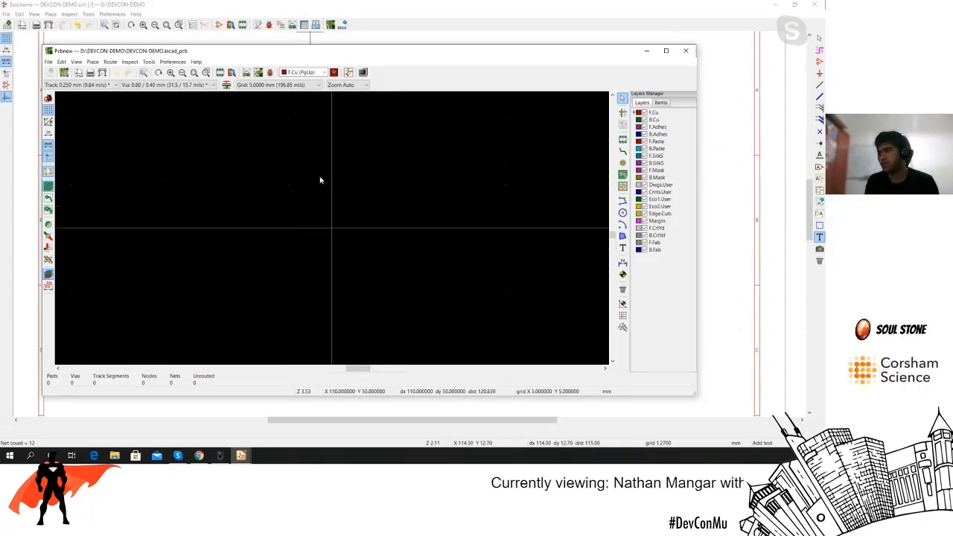
Try the 0.0100 mm (0.39 mils) grid and check its spacing on the board canvas.
{"action": "left_click", "coordinate": [272, 84]}
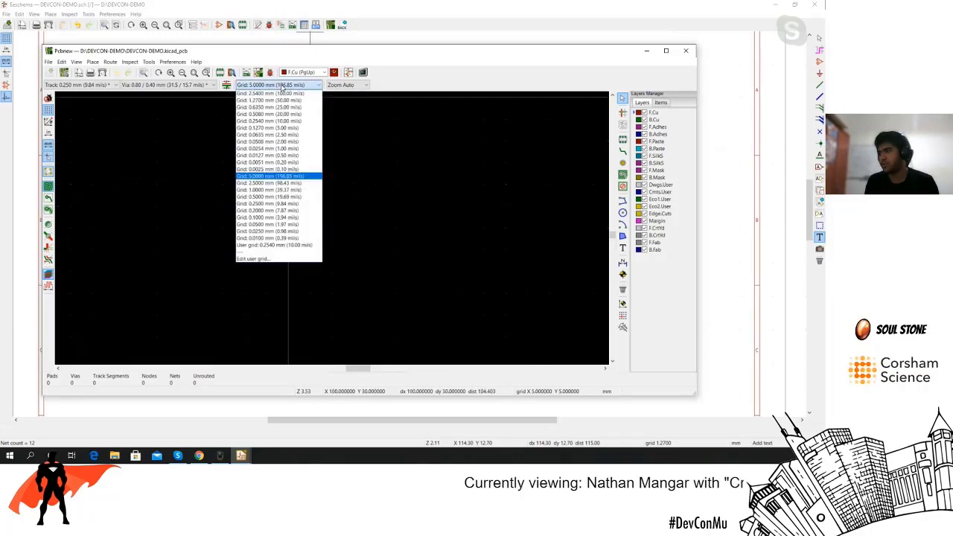
{"action": "left_click", "coordinate": [270, 238]}
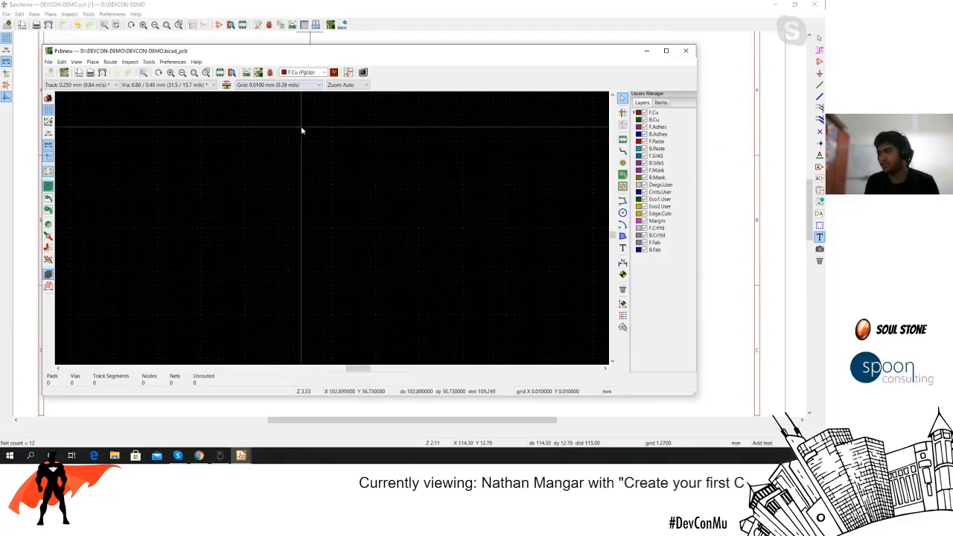
{"action": "scroll", "coordinate": [332, 230], "scroll_direction": "up", "scroll_amount": 4}
{"action": "scroll", "coordinate": [320, 264], "scroll_direction": "down", "scroll_amount": 3}
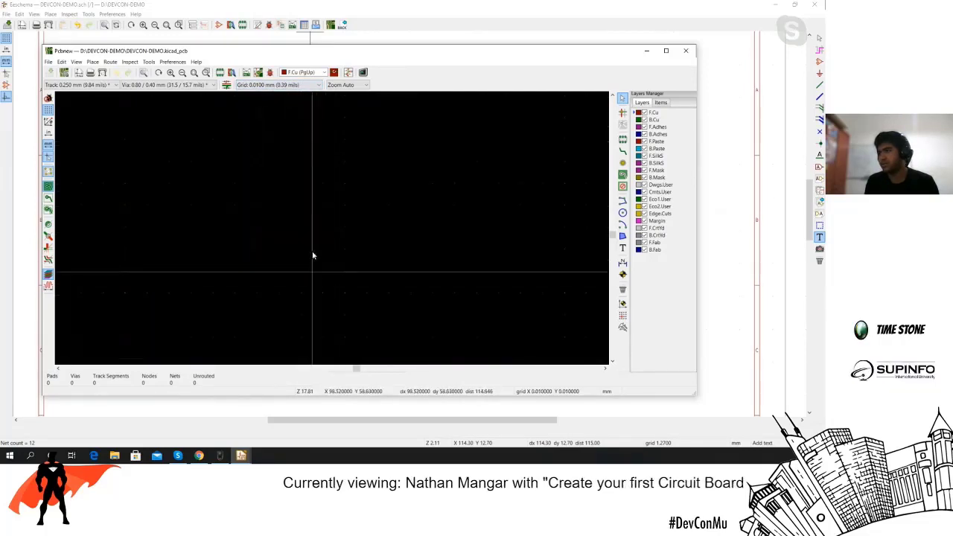
Set the board grid back to 5.0000 mm (196.85 mils).
{"action": "left_click", "coordinate": [272, 85]}
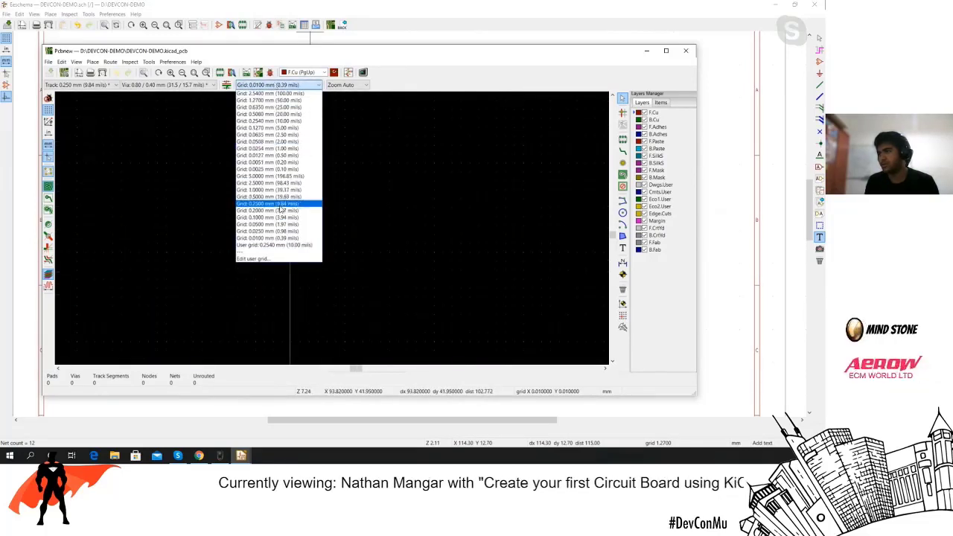
{"action": "left_click", "coordinate": [276, 177]}
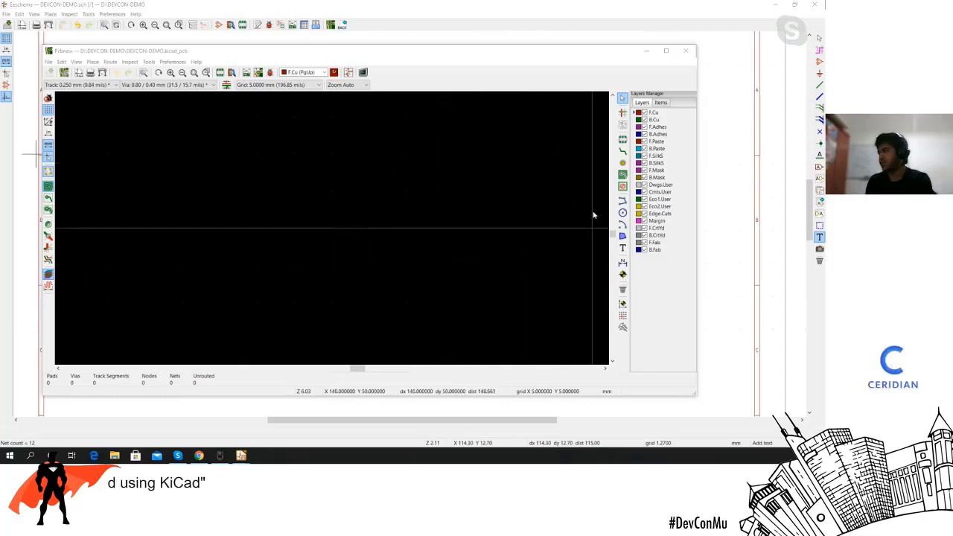
{"action": "left_click", "coordinate": [564, 63]}
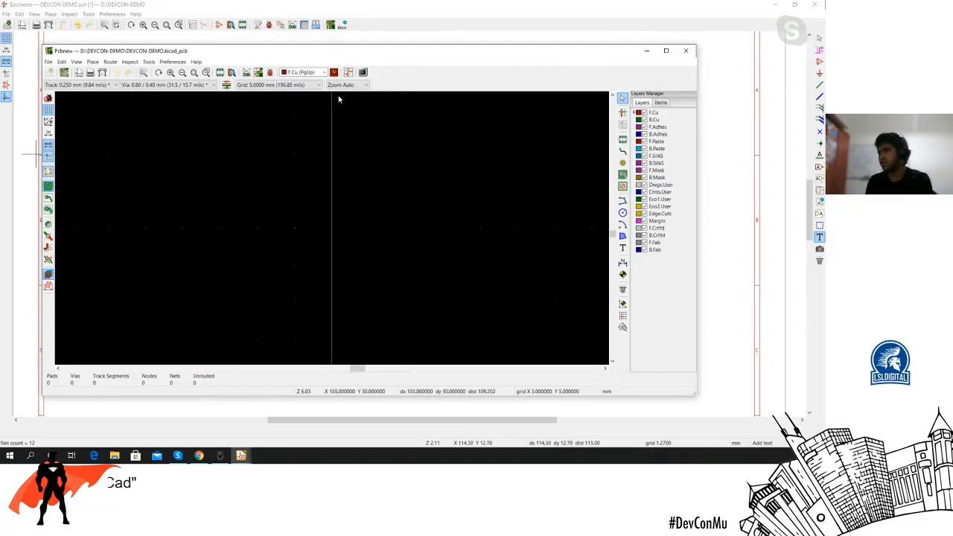
Draw a closed 10 by 10 mm square board outline with graphic lines on the Edge.Cuts layer, starting at X 95, Y 40 mm.
{"action": "left_click", "coordinate": [324, 72]}
{"action": "left_click", "coordinate": [316, 177]}
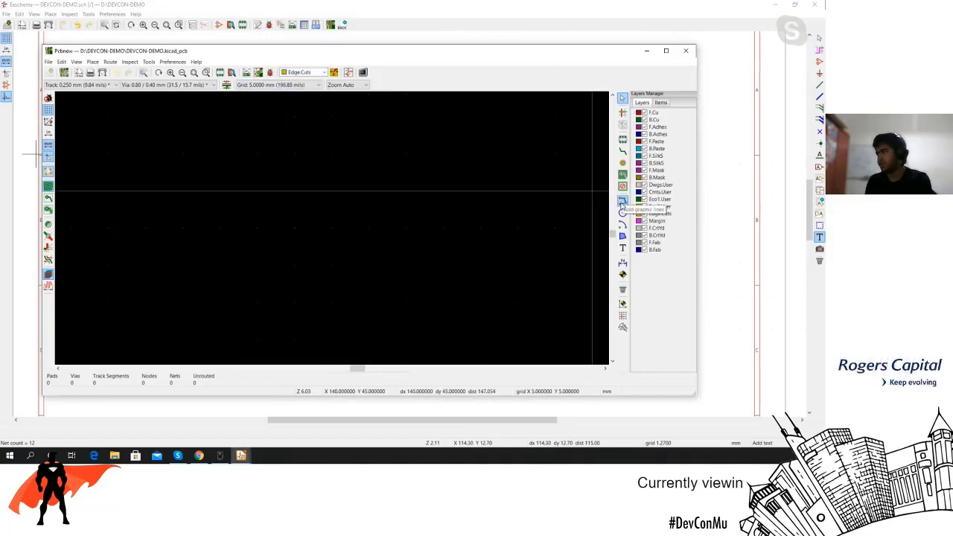
{"action": "left_click", "coordinate": [623, 202]}
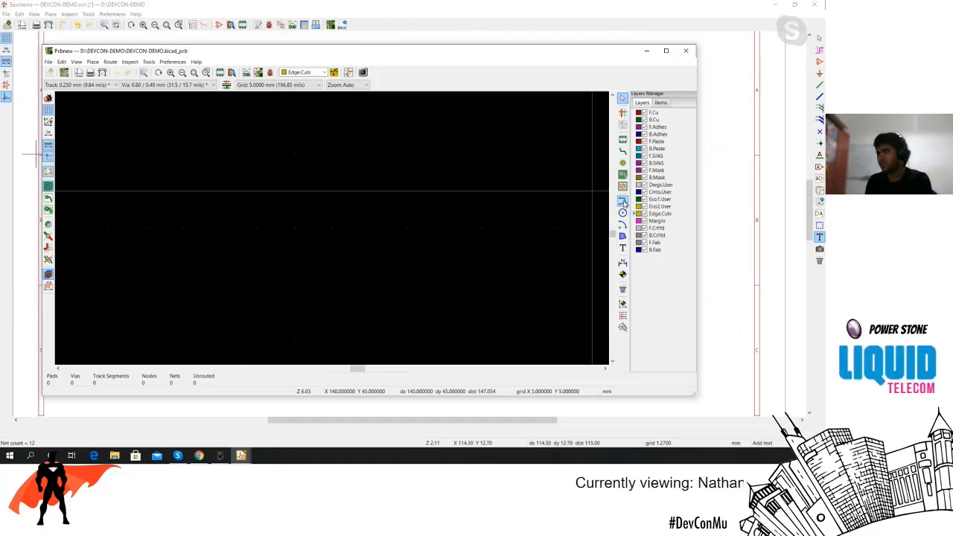
{"action": "left_click", "coordinate": [257, 154]}
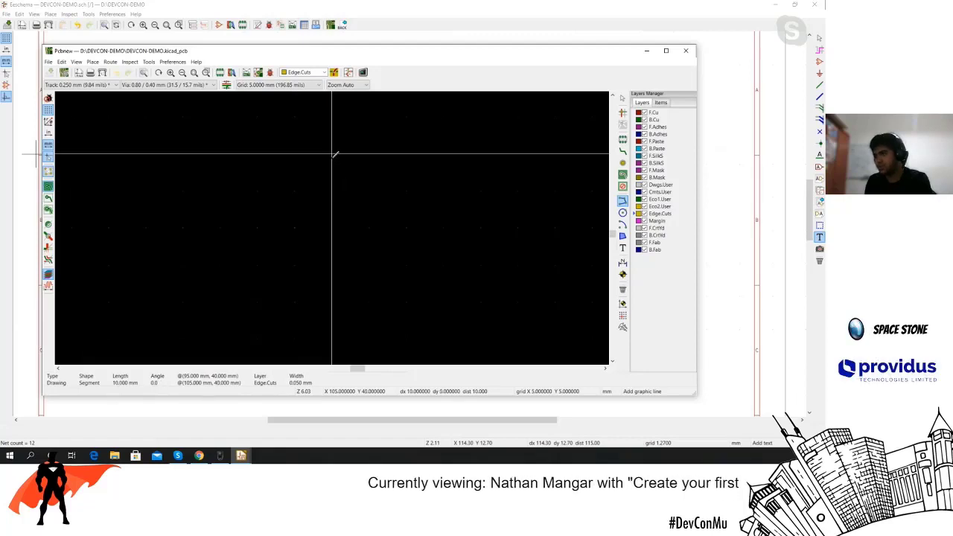
{"action": "left_click", "coordinate": [331, 153]}
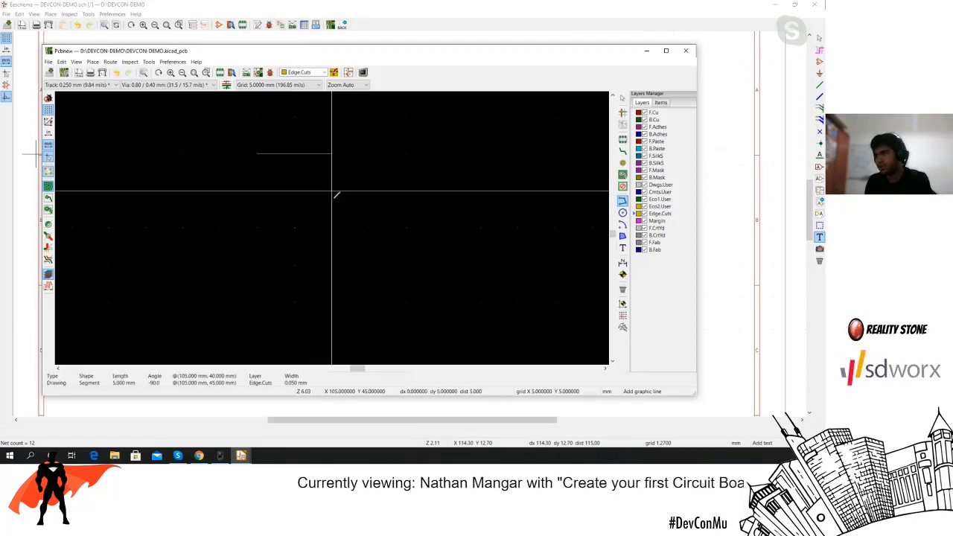
{"action": "double_click", "coordinate": [336, 221]}
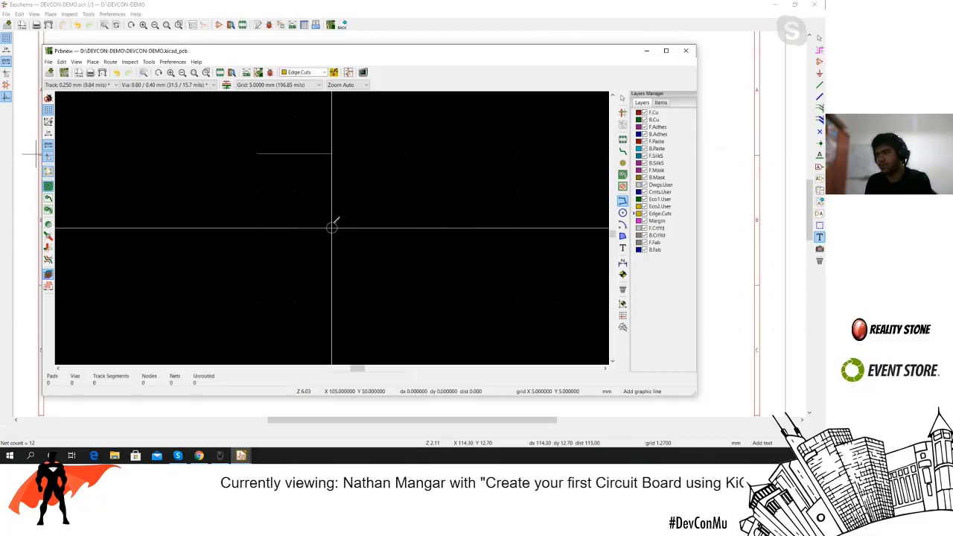
{"action": "left_click", "coordinate": [258, 226]}
{"action": "key", "text": "Escape"}
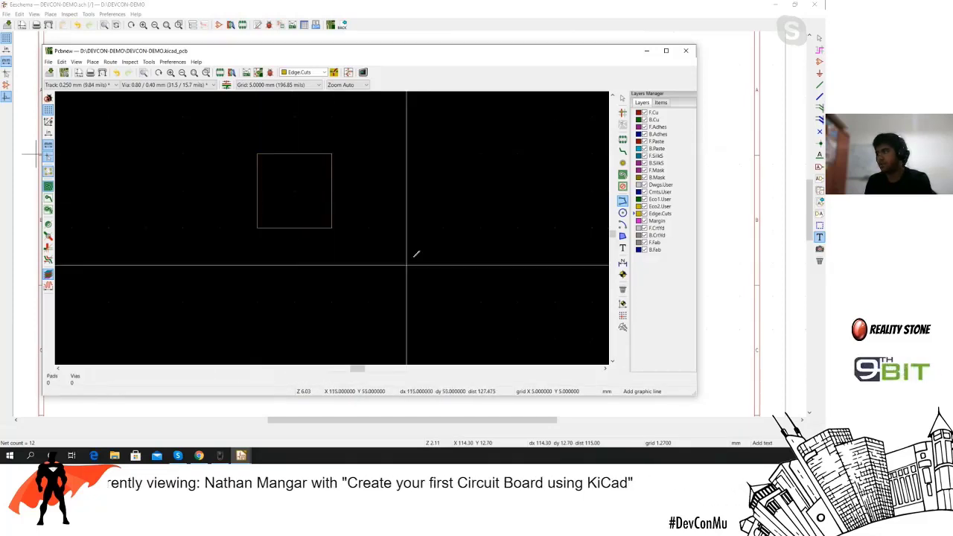
{"action": "left_click", "coordinate": [622, 98]}
{"action": "scroll", "coordinate": [282, 215], "scroll_direction": "up", "scroll_amount": 3}
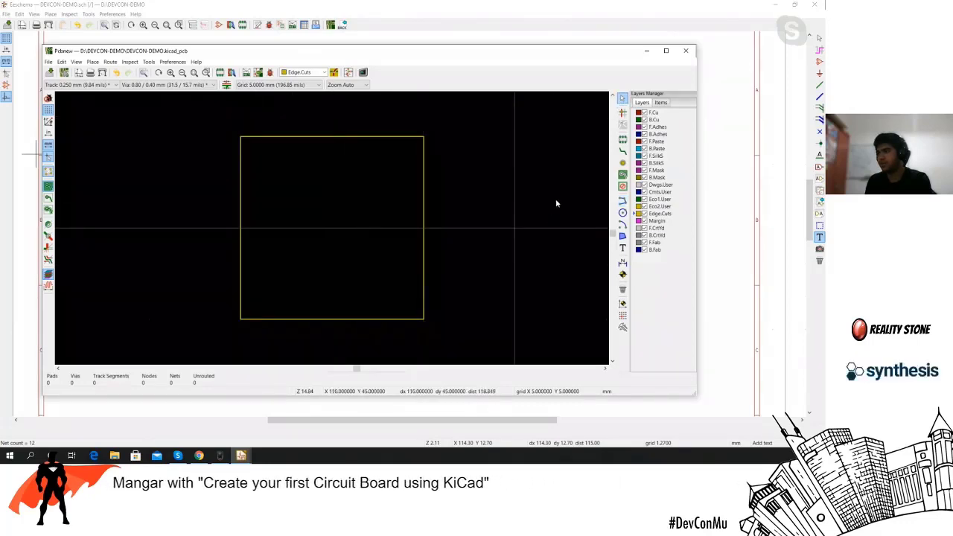
{"action": "scroll", "coordinate": [504, 240], "scroll_direction": "down", "scroll_amount": 3}
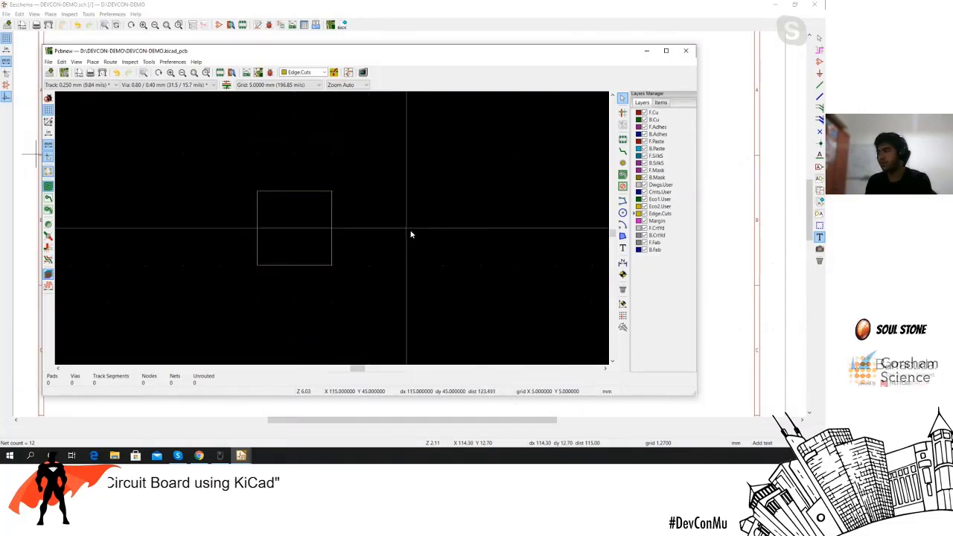
Load the netlist file DEVCON-DEMO.net from the project folder for import into the board.
{"action": "left_click", "coordinate": [246, 73]}
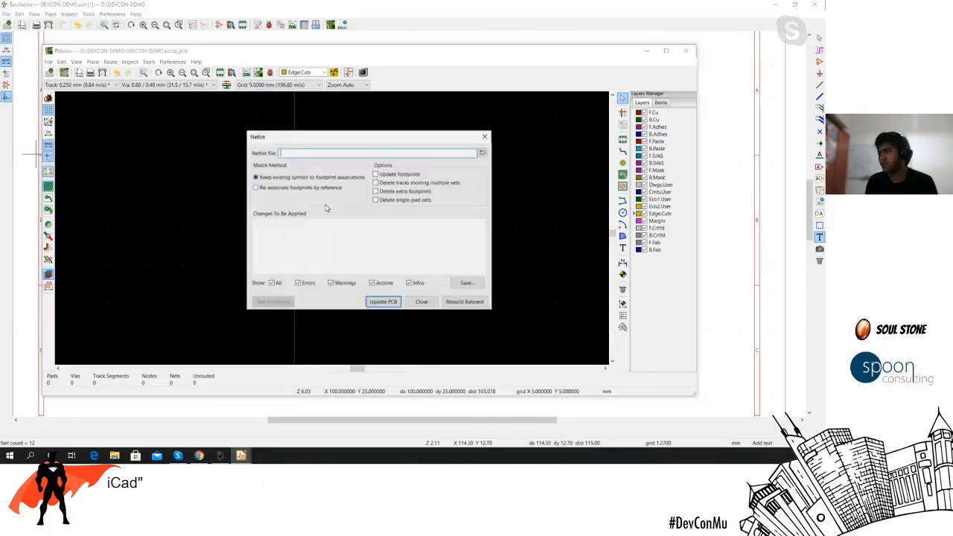
{"action": "left_click", "coordinate": [480, 155]}
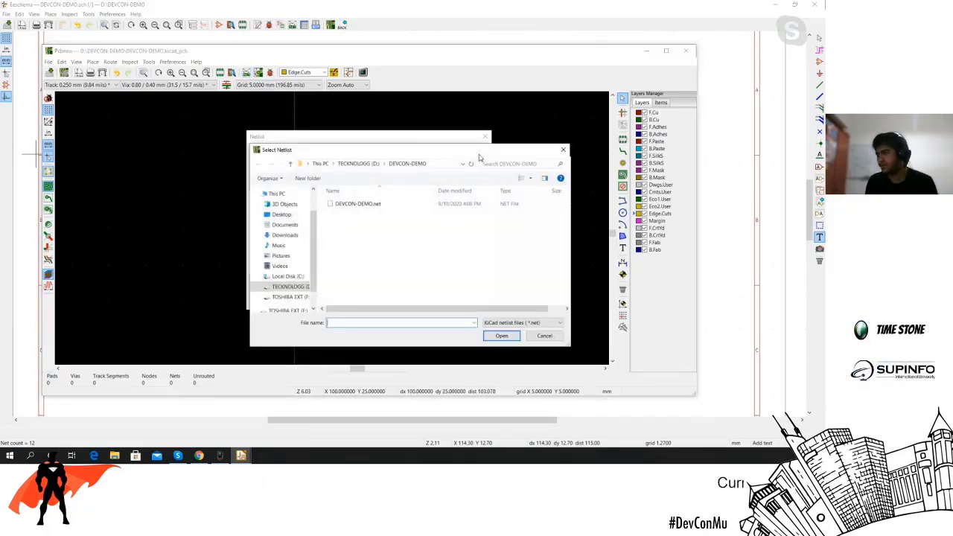
{"action": "left_click", "coordinate": [354, 204]}
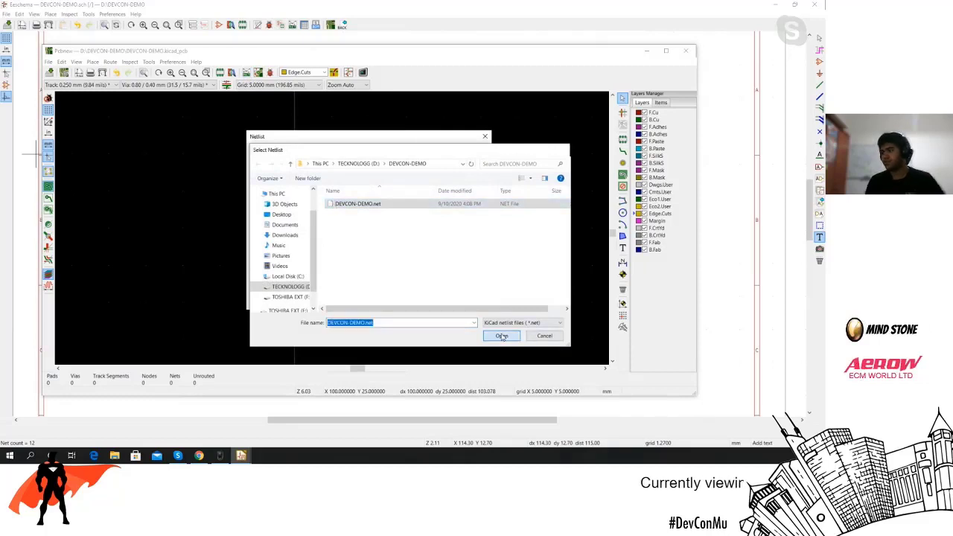
{"action": "left_click", "coordinate": [502, 336]}
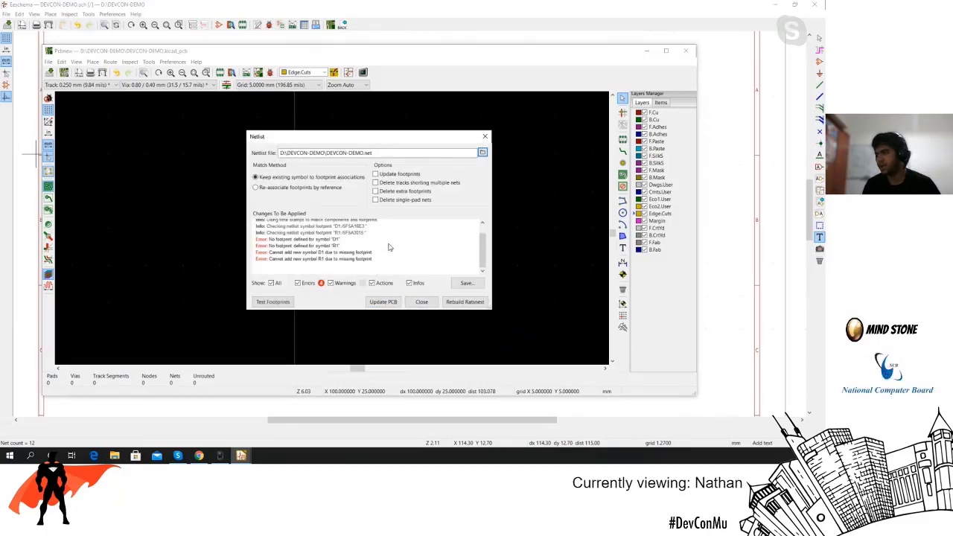
Update the board from the DEVCON-DEMO.net netlist, accept the irreversible changes and close the netlist import.
{"action": "left_click_drag", "start_coordinate": [365, 262], "coordinate": [325, 246]}
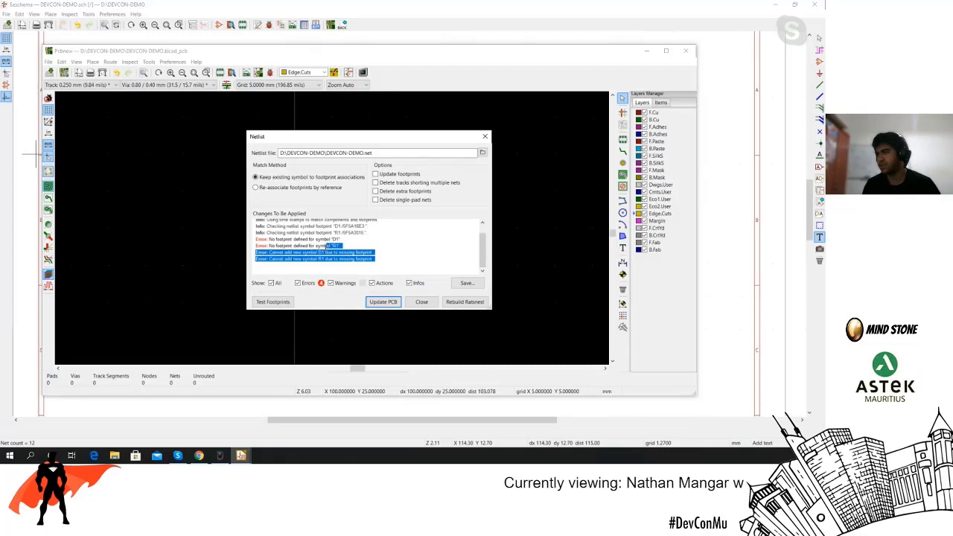
{"action": "left_click", "coordinate": [365, 220]}
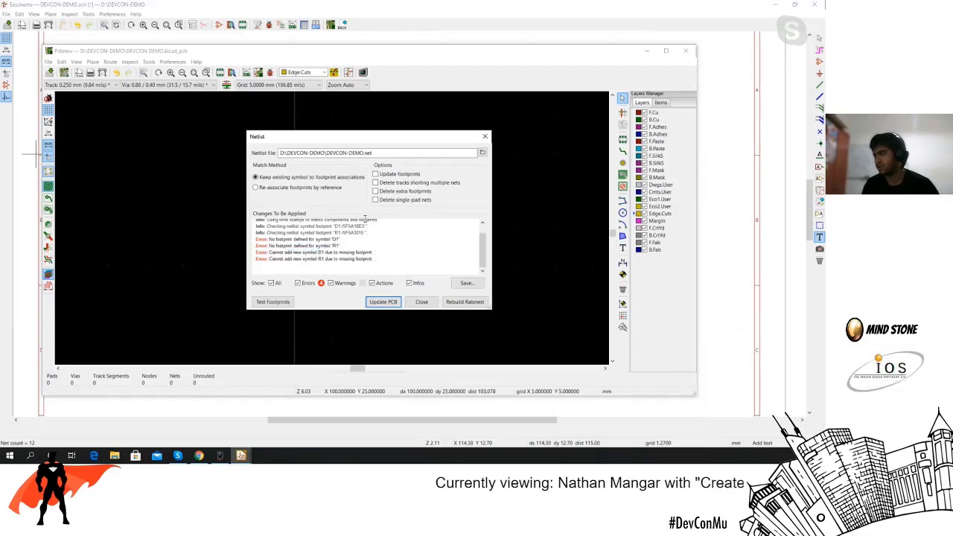
{"action": "left_click", "coordinate": [382, 302]}
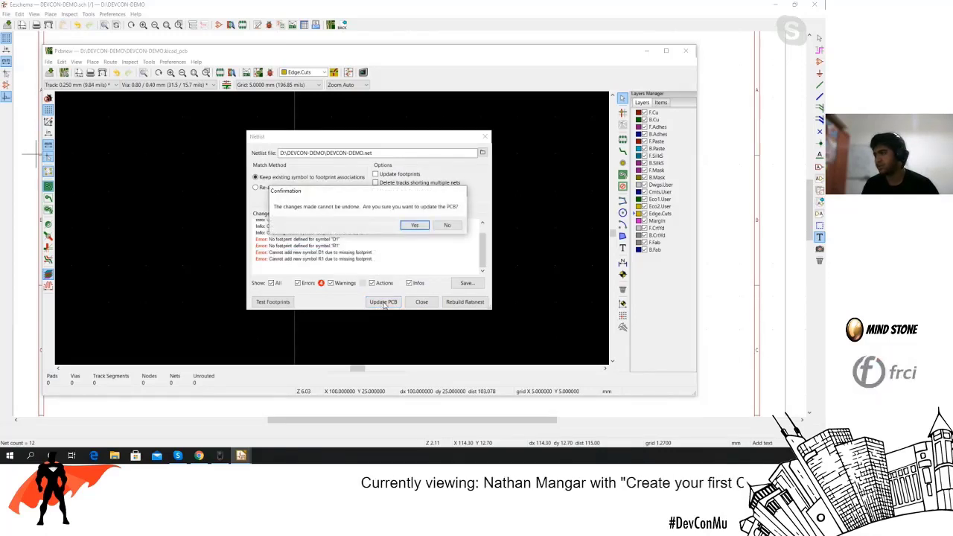
{"action": "left_click", "coordinate": [413, 225]}
{"action": "left_click", "coordinate": [422, 302]}
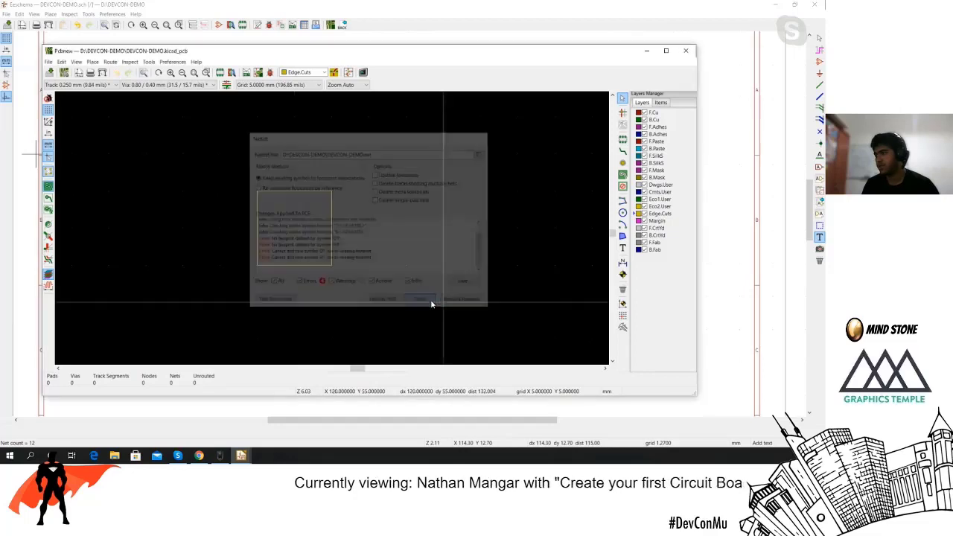
{"action": "scroll", "coordinate": [332, 228], "scroll_direction": "up", "scroll_amount": 3}
{"action": "scroll", "coordinate": [332, 228], "scroll_direction": "down", "scroll_amount": 4}
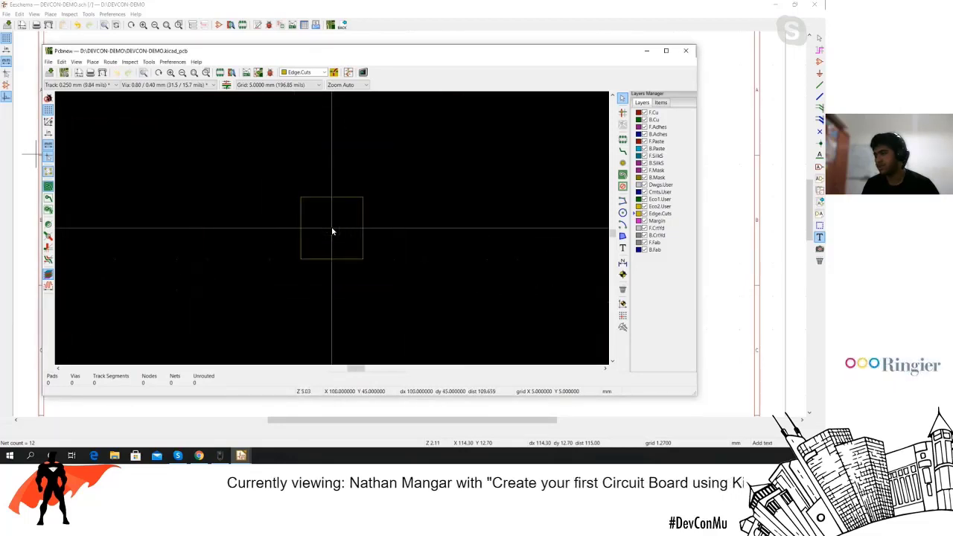
{"action": "scroll", "coordinate": [333, 231], "scroll_direction": "up", "scroll_amount": 2}
{"action": "scroll", "coordinate": [332, 232], "scroll_direction": "down", "scroll_amount": 2}
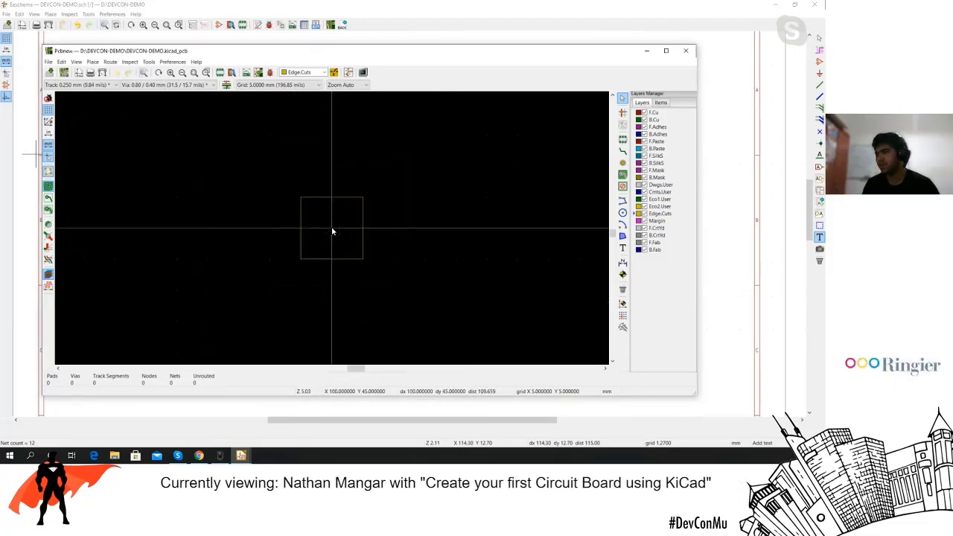
{"action": "scroll", "coordinate": [332, 231], "scroll_direction": "up", "scroll_amount": 2}
{"action": "scroll", "coordinate": [332, 232], "scroll_direction": "down", "scroll_amount": 2}
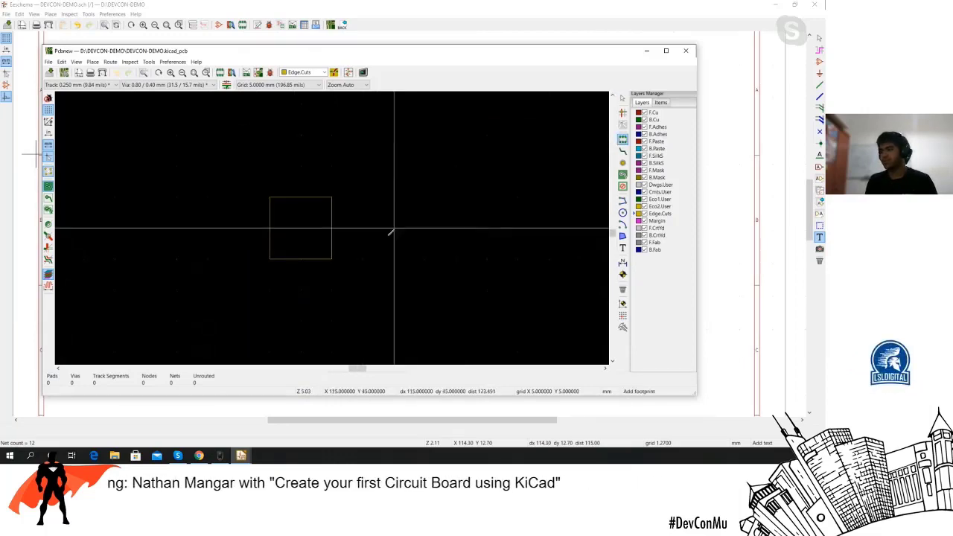
Start adding a footprint beside the board outline, dismiss the library errors, filter the footprints with "rESIS" and preview R_0201_0603Metric.
{"action": "key", "text": "o"}
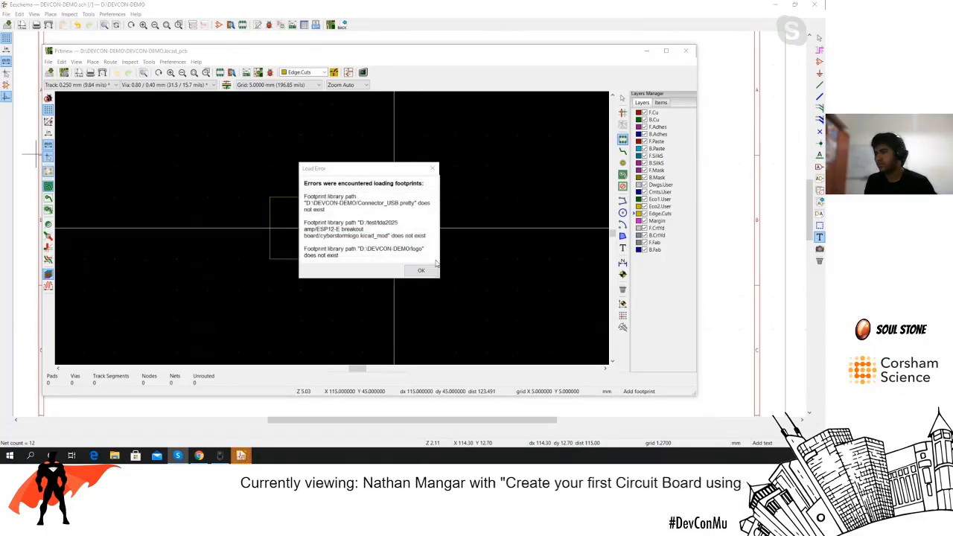
{"action": "left_click", "coordinate": [420, 270]}
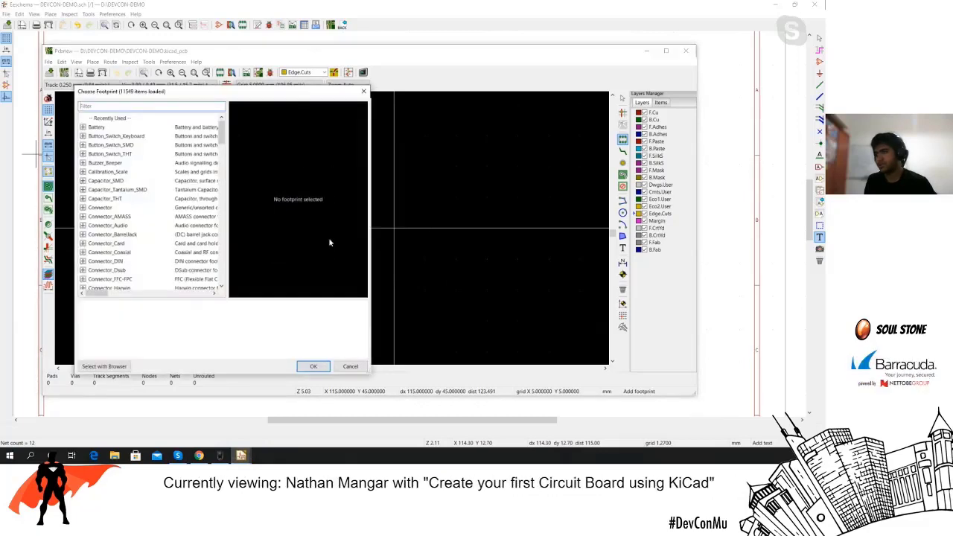
{"action": "left_click_drag", "start_coordinate": [99, 95], "coordinate": [119, 90]}
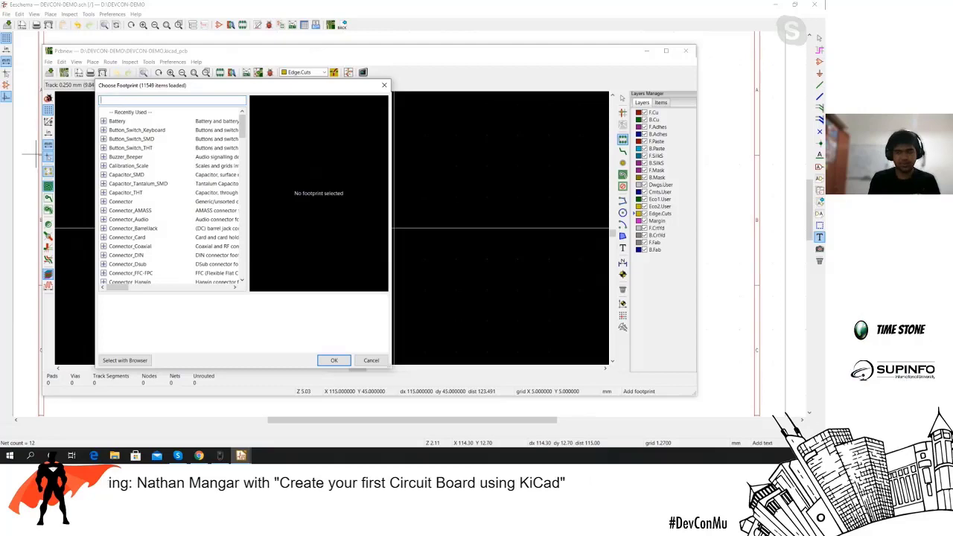
{"action": "type", "text": "rj"}
{"action": "type", "text": "e"}
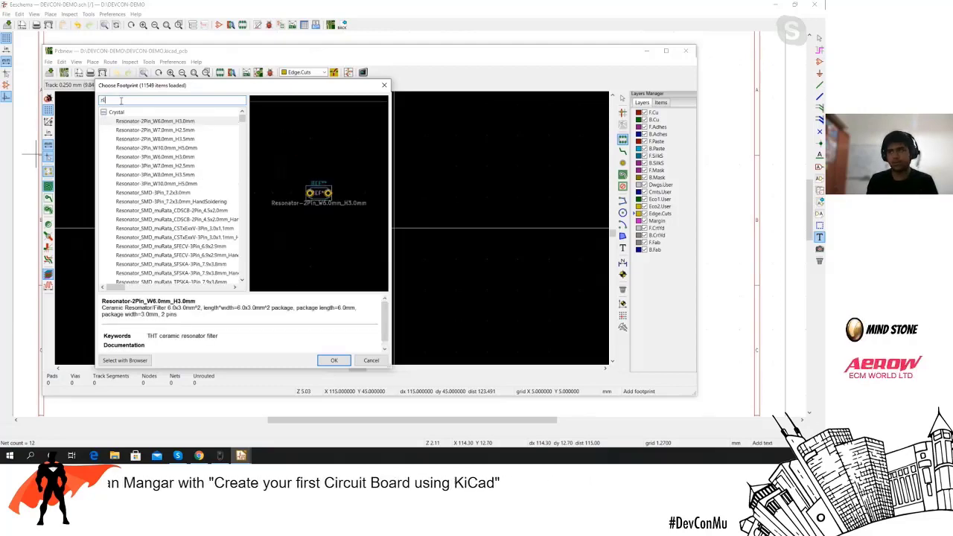
{"action": "type", "text": "is"}
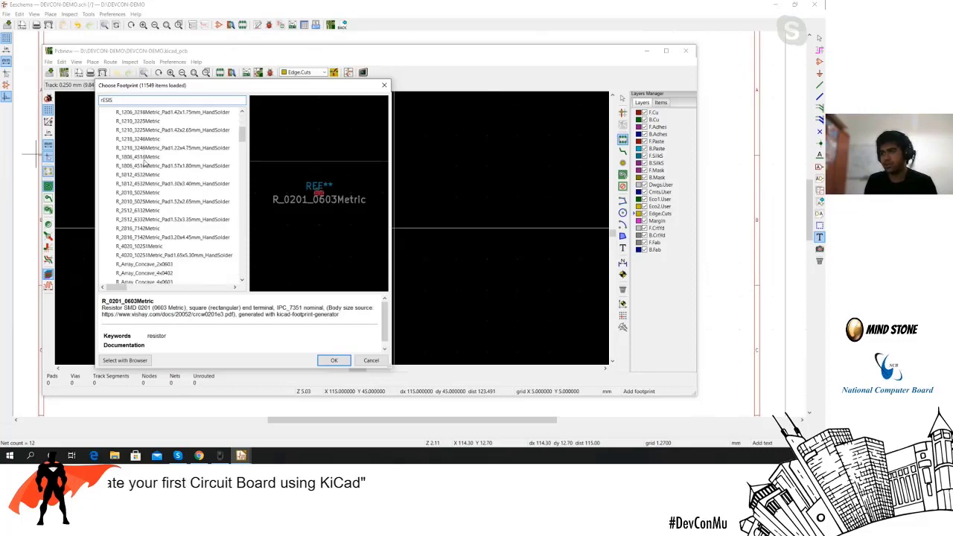
{"action": "left_click", "coordinate": [149, 122]}
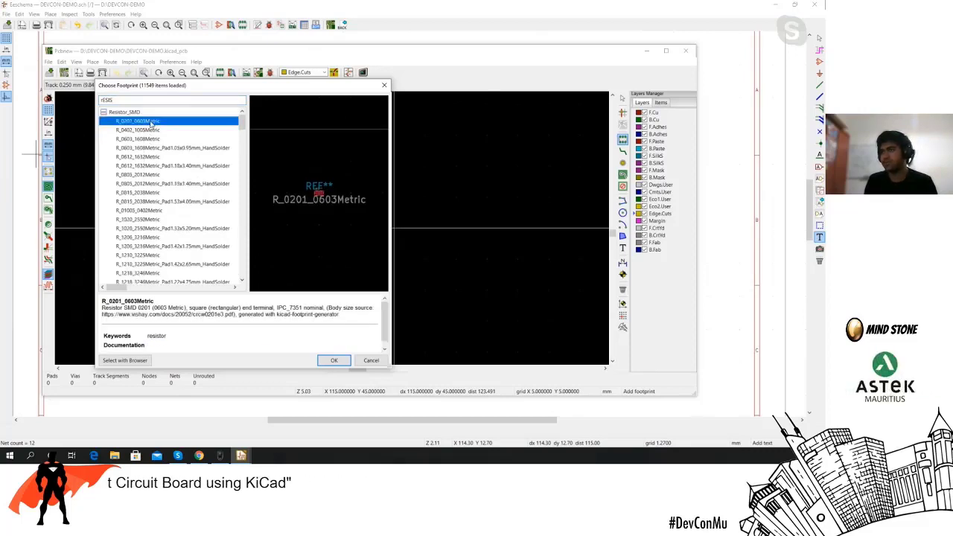
{"action": "left_click", "coordinate": [163, 148]}
{"action": "left_click", "coordinate": [159, 122]}
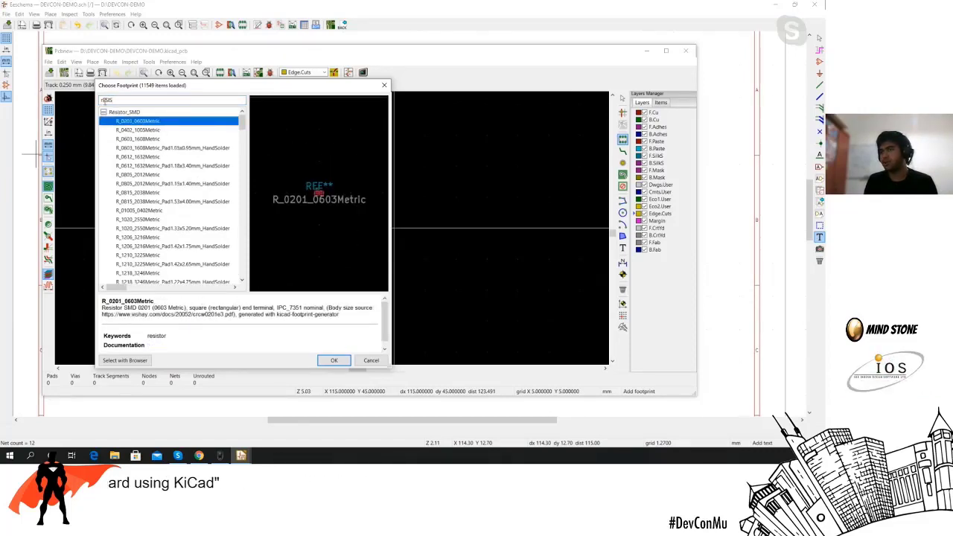
Re-enter the footprint filter as "resis" and place R_0201_0603Metric beside the board outline at X 110, Y 45 mm.
{"action": "left_click", "coordinate": [104, 100]}
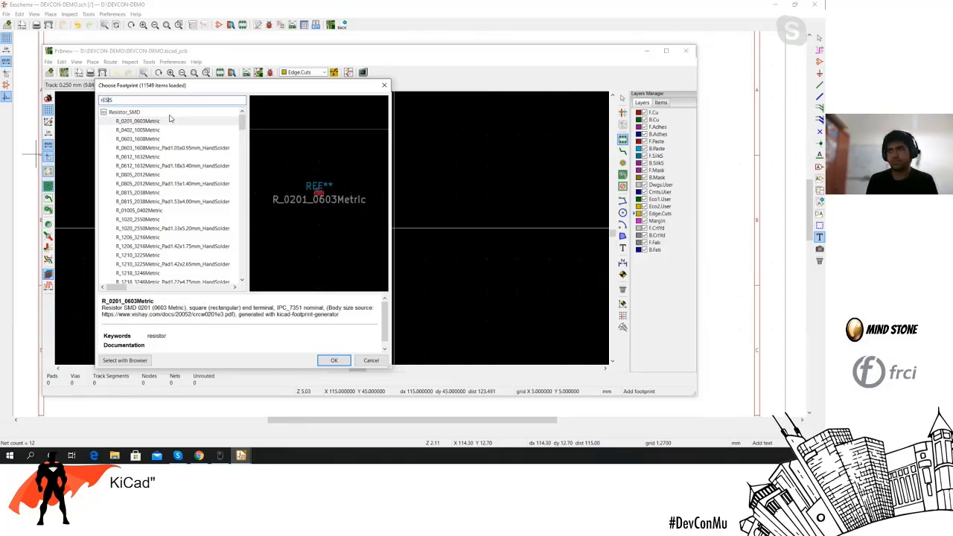
{"action": "type", "text": "resi"}
{"action": "key", "text": "BackSpace"}
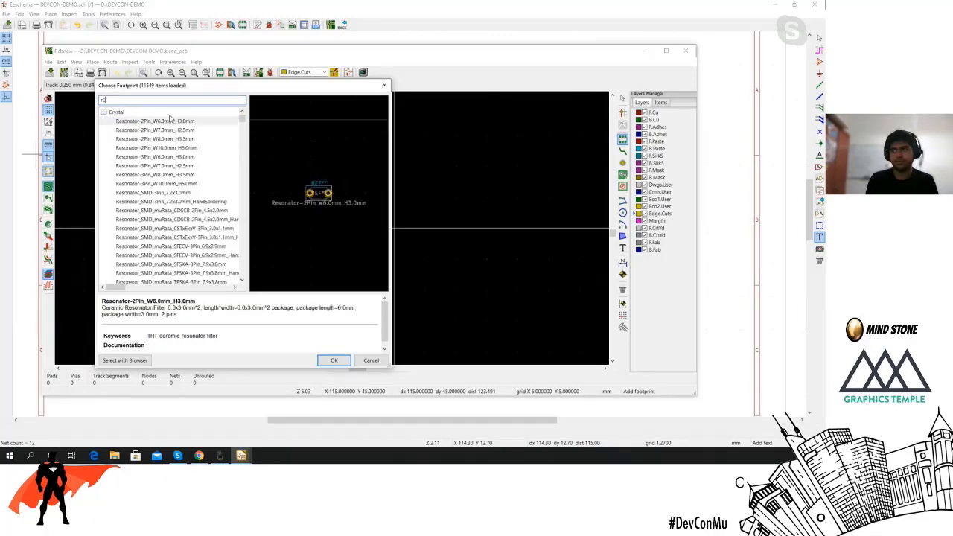
{"action": "key", "text": "BackSpace"}
{"action": "key", "text": "BackSpace"}
{"action": "type", "text": "es"}
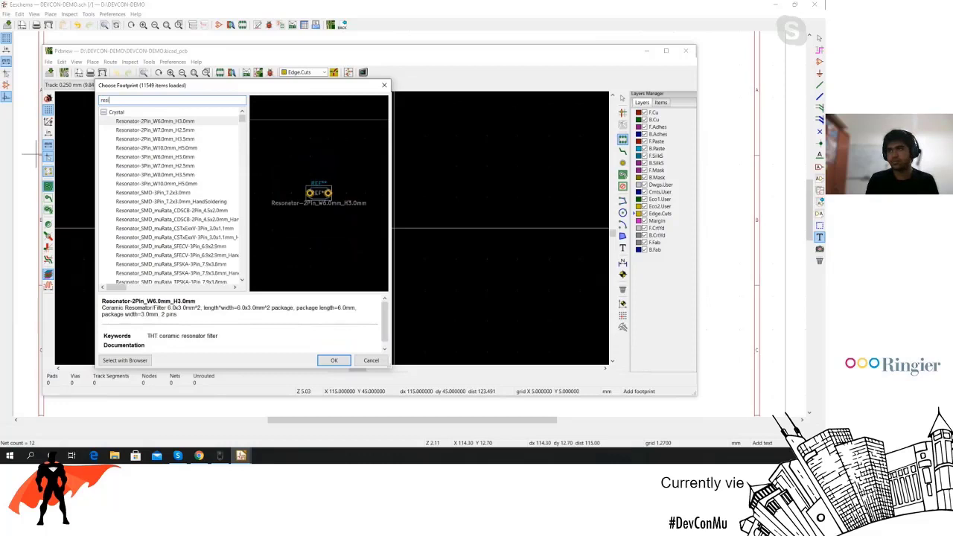
{"action": "type", "text": "is"}
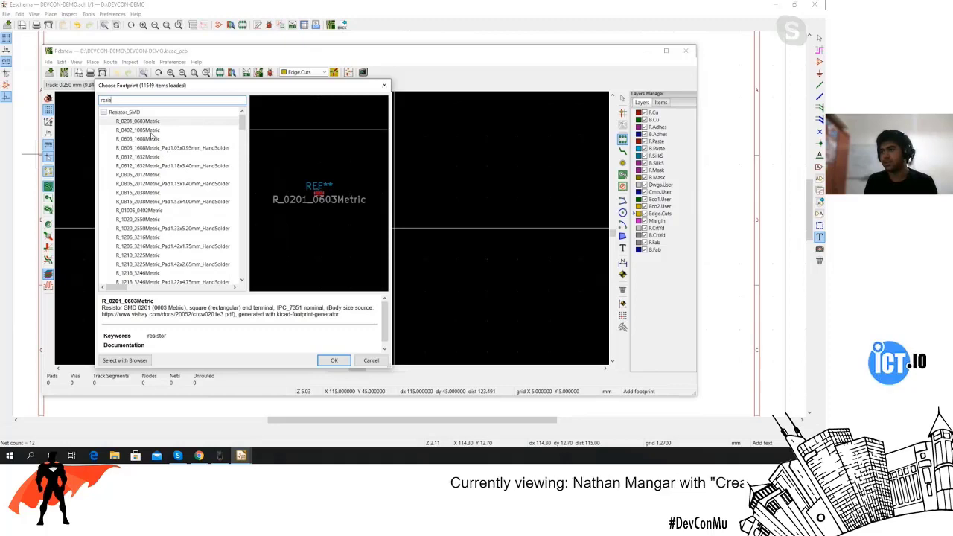
{"action": "left_click", "coordinate": [139, 130]}
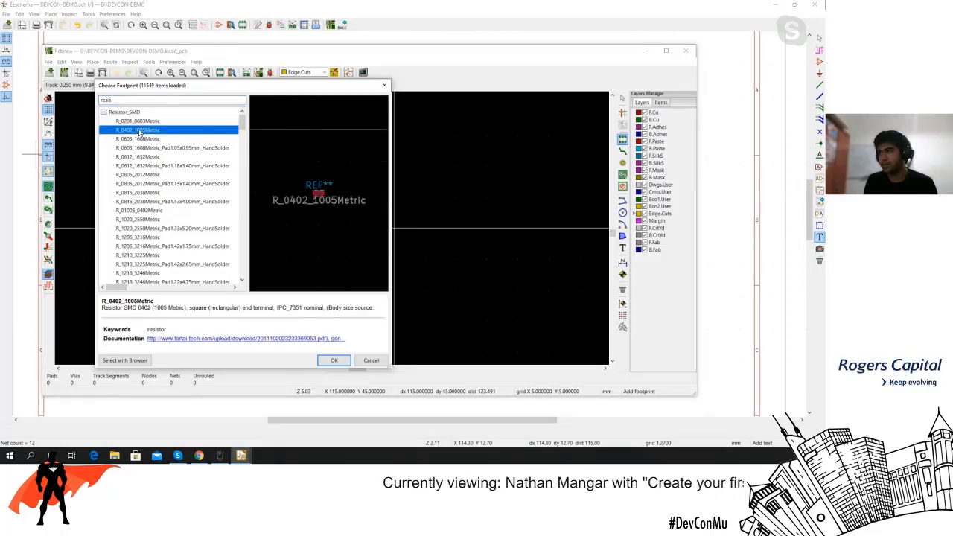
{"action": "double_click", "coordinate": [137, 121]}
{"action": "scroll", "coordinate": [385, 249], "scroll_direction": "up", "scroll_amount": 3}
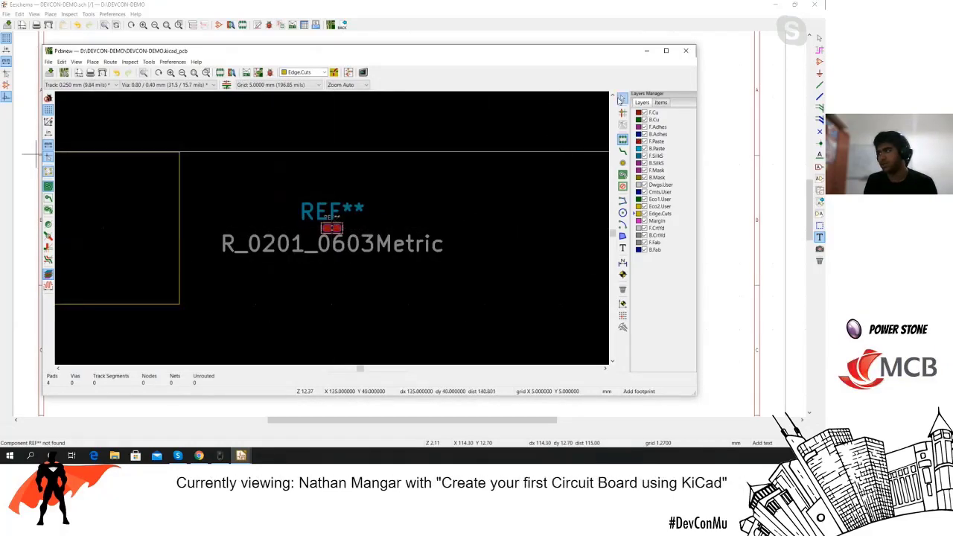
Move the R_0201_0603Metric footprint into the upper half of the board outline, setting the grid to 1.0000 mm (39.37 mils).
{"action": "left_click", "coordinate": [338, 231]}
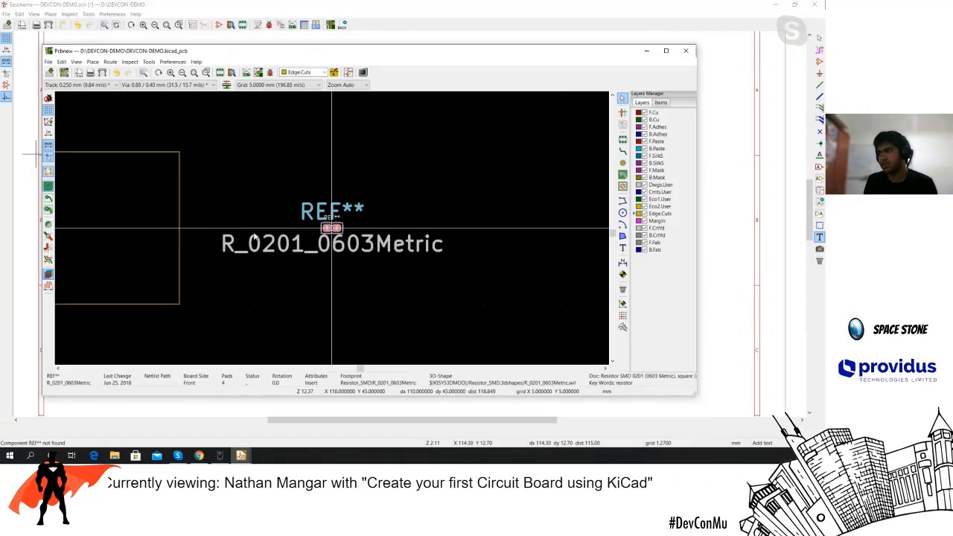
{"action": "scroll", "coordinate": [254, 236], "scroll_direction": "down", "scroll_amount": 3}
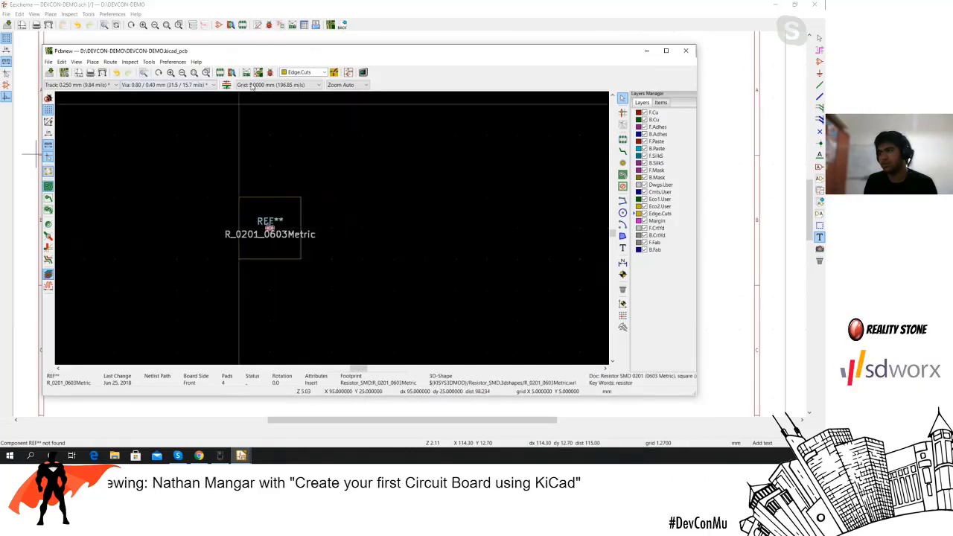
{"action": "left_click", "coordinate": [282, 85]}
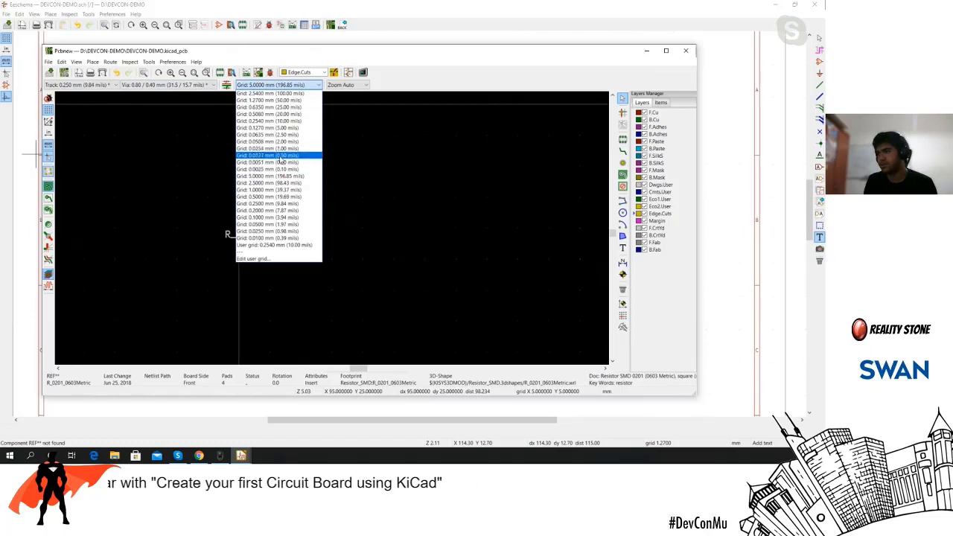
{"action": "left_click", "coordinate": [276, 190]}
{"action": "scroll", "coordinate": [266, 209], "scroll_direction": "up", "scroll_amount": 3}
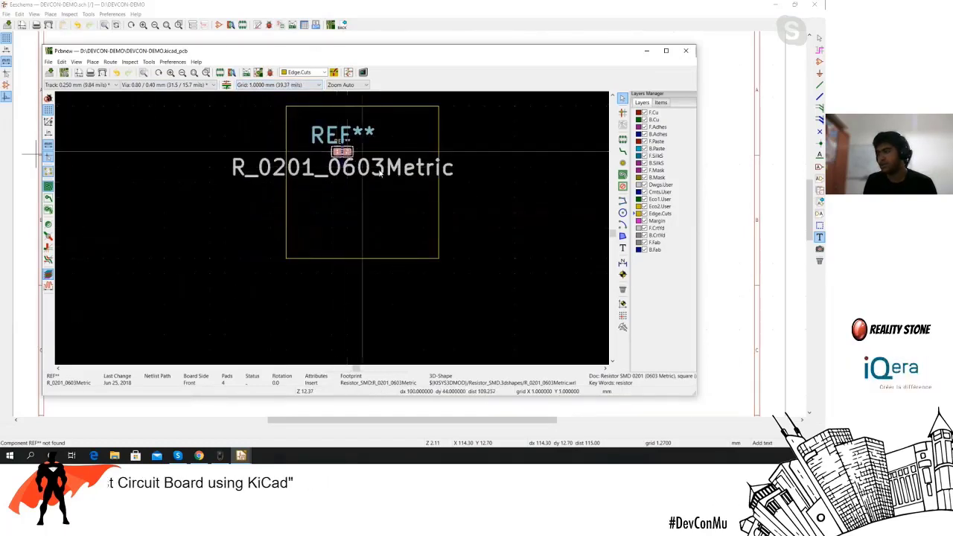
Start adding another footprint on the board and search the footprint library for "resistor".
{"action": "left_click", "coordinate": [622, 142]}
{"action": "left_click", "coordinate": [566, 167]}
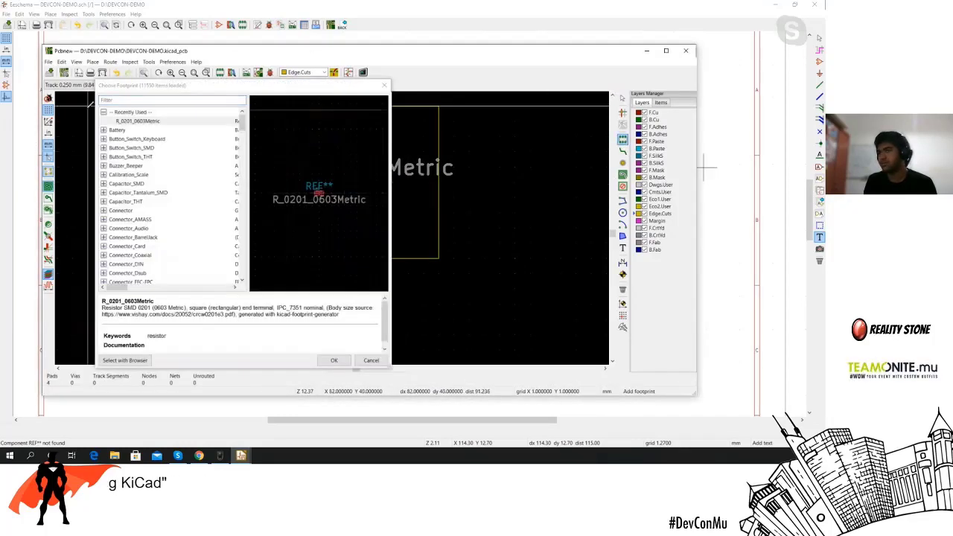
{"action": "type", "text": "resistor"}
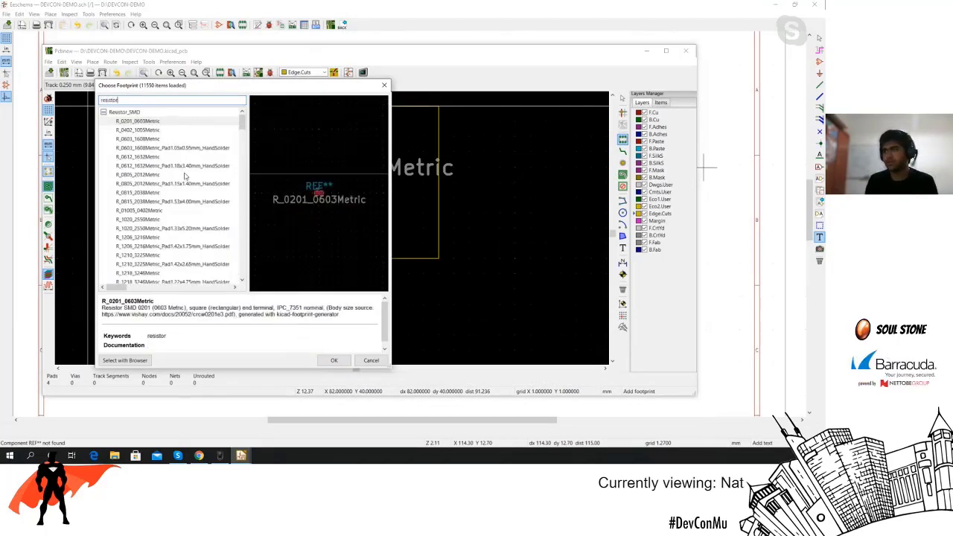
Browse the Resistor_THT footprints and preview axial models from the DIN0207, DIN0414 and DIN0411 series.
{"action": "scroll", "coordinate": [186, 175], "scroll_direction": "down", "scroll_amount": 15}
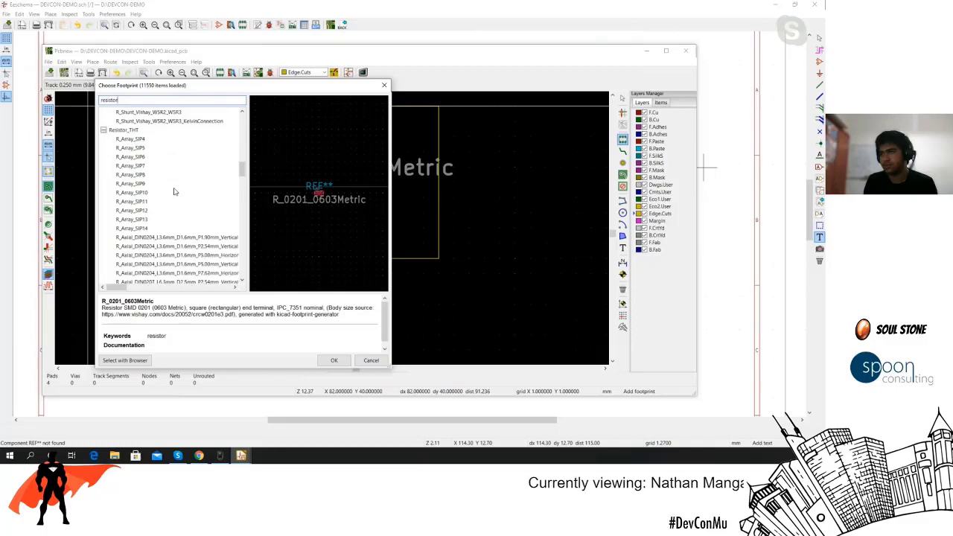
{"action": "left_click", "coordinate": [159, 198]}
{"action": "scroll", "coordinate": [159, 195], "scroll_direction": "down", "scroll_amount": 4}
{"action": "left_click", "coordinate": [158, 193]}
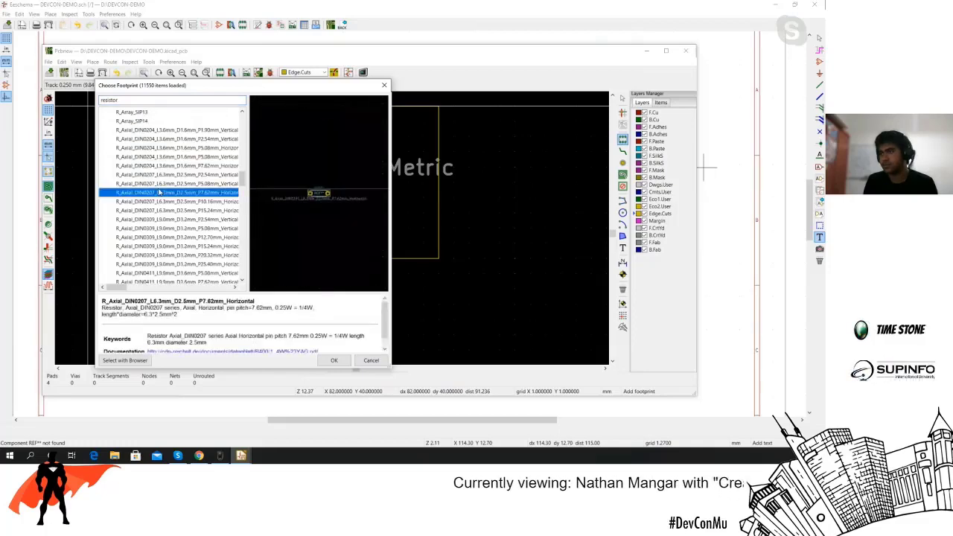
{"action": "scroll", "coordinate": [159, 192], "scroll_direction": "down", "scroll_amount": 8}
{"action": "left_click", "coordinate": [159, 192]}
{"action": "scroll", "coordinate": [159, 193], "scroll_direction": "down", "scroll_amount": 20}
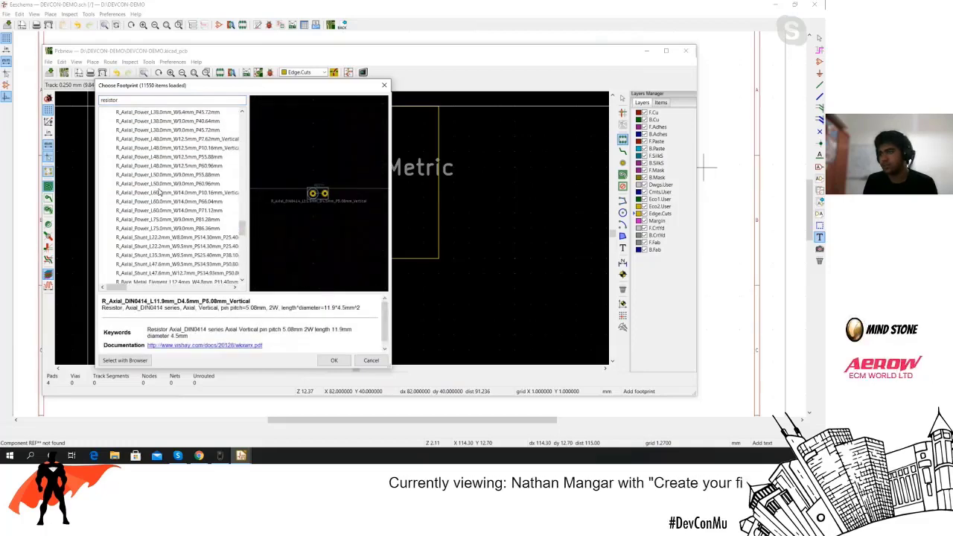
{"action": "scroll", "coordinate": [161, 195], "scroll_direction": "down", "scroll_amount": 10}
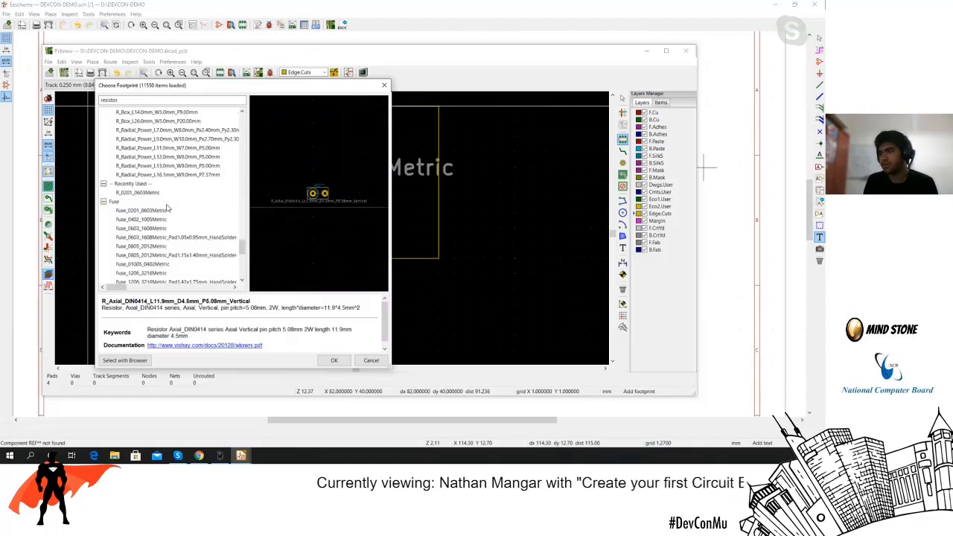
{"action": "scroll", "coordinate": [170, 212], "scroll_direction": "up", "scroll_amount": 10}
{"action": "scroll", "coordinate": [175, 212], "scroll_direction": "up", "scroll_amount": 9}
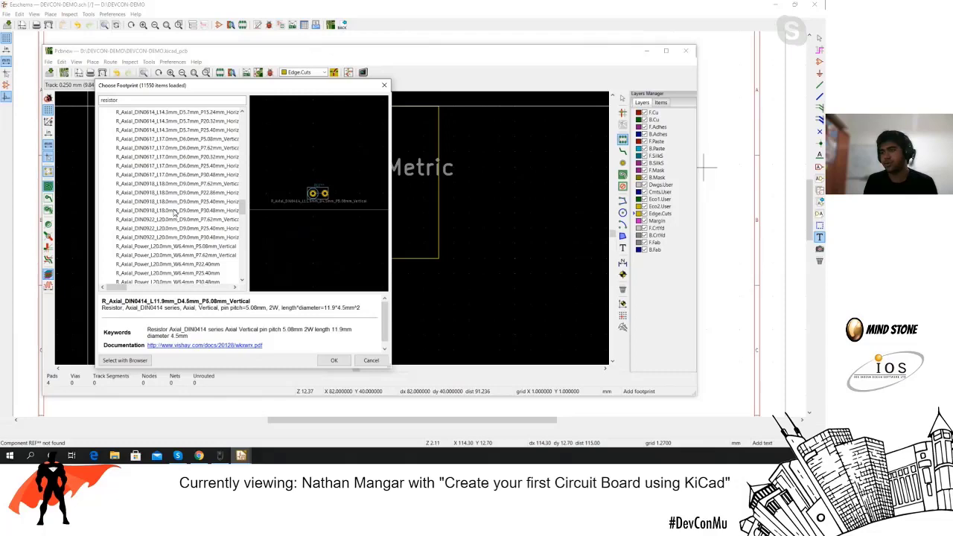
{"action": "scroll", "coordinate": [175, 212], "scroll_direction": "up", "scroll_amount": 12}
{"action": "left_click", "coordinate": [175, 211]}
{"action": "scroll", "coordinate": [175, 212], "scroll_direction": "up", "scroll_amount": 15}
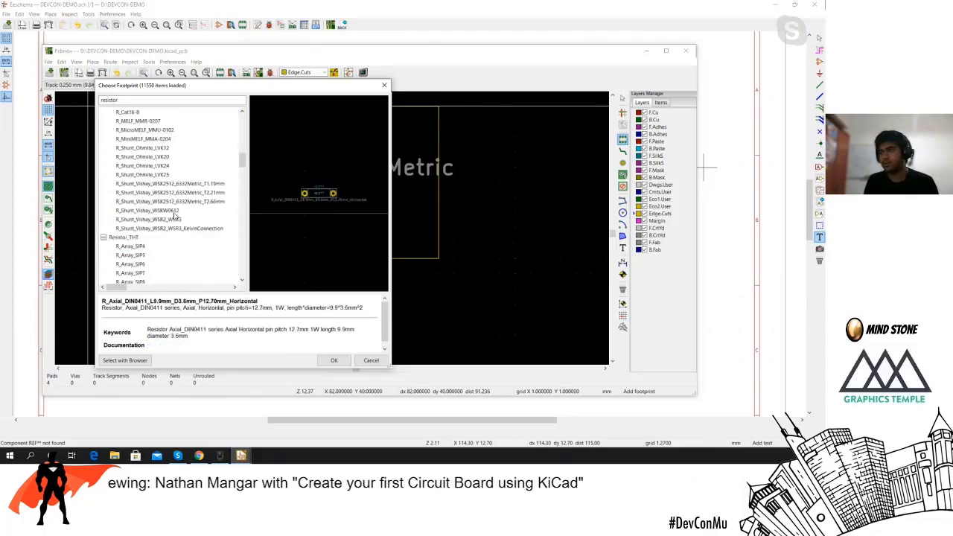
Browse the Resistor_THT footprints and preview the R_Array_SIP7 pack and axial models from the DIN0516 and DIN0309 series.
{"action": "scroll", "coordinate": [175, 215], "scroll_direction": "down", "scroll_amount": 5}
{"action": "scroll", "coordinate": [172, 208], "scroll_direction": "up", "scroll_amount": 1}
{"action": "left_click", "coordinate": [151, 160]}
{"action": "scroll", "coordinate": [150, 192], "scroll_direction": "down", "scroll_amount": 4}
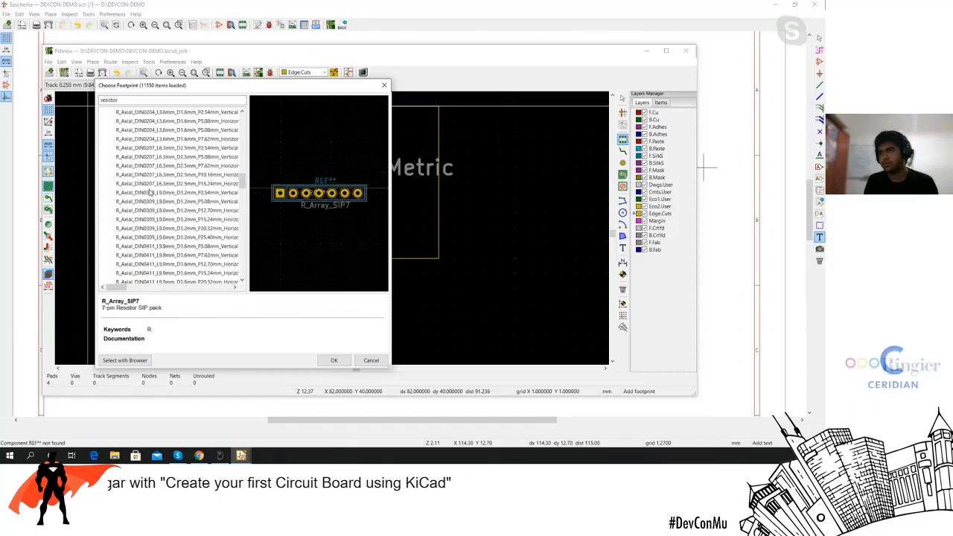
{"action": "scroll", "coordinate": [151, 192], "scroll_direction": "down", "scroll_amount": 6}
{"action": "left_click", "coordinate": [152, 188]}
{"action": "scroll", "coordinate": [155, 201], "scroll_direction": "up", "scroll_amount": 4}
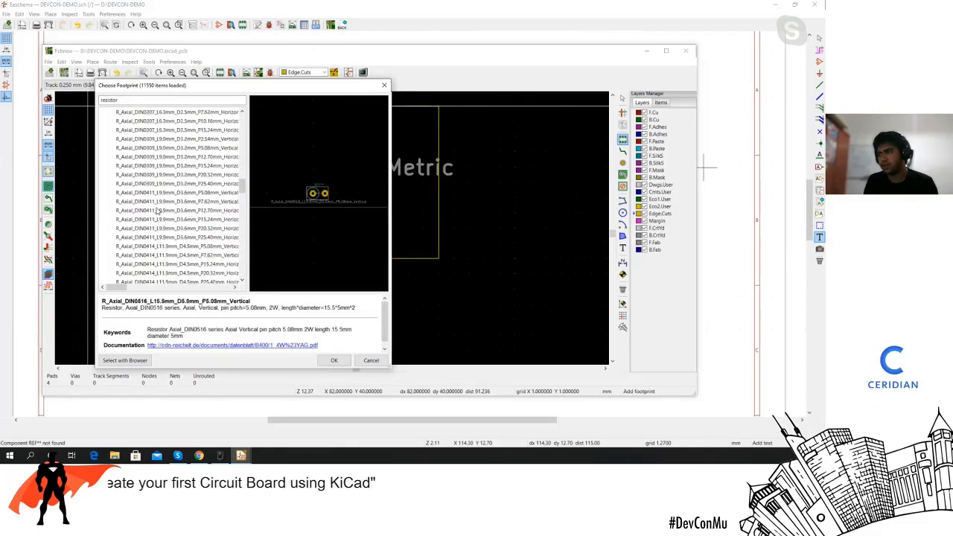
{"action": "left_click", "coordinate": [158, 211]}
{"action": "scroll", "coordinate": [158, 212], "scroll_direction": "up", "scroll_amount": 2}
{"action": "left_click", "coordinate": [157, 227]}
{"action": "scroll", "coordinate": [157, 224], "scroll_direction": "up", "scroll_amount": 1}
{"action": "left_click", "coordinate": [158, 210]}
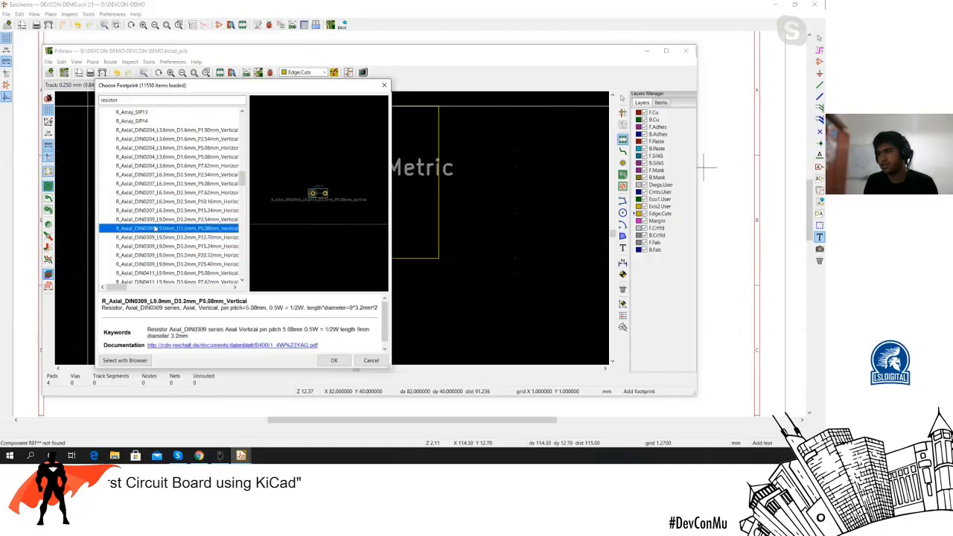
{"action": "left_click", "coordinate": [159, 202]}
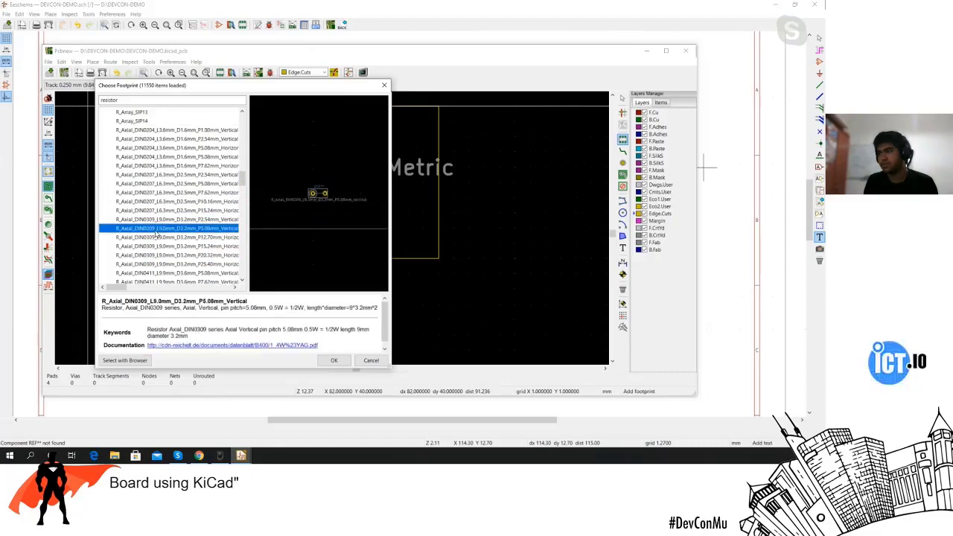
{"action": "scroll", "coordinate": [159, 209], "scroll_direction": "down", "scroll_amount": 1}
{"action": "left_click", "coordinate": [159, 212]}
Compare the axial resistors' pin pitch and wattage descriptions, and place R_Axial_DIN0207_L6.3mm_D2.5mm_P10.16mm_Horizontal just below the board outline.
{"action": "left_click_drag", "start_coordinate": [113, 289], "coordinate": [151, 290]}
{"action": "scroll", "coordinate": [171, 265], "scroll_direction": "down", "scroll_amount": 2}
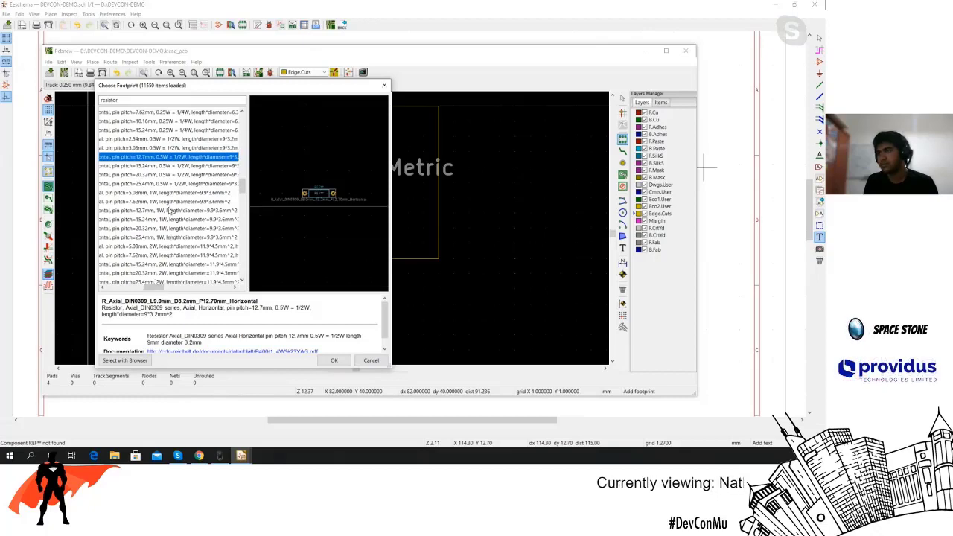
{"action": "left_click", "coordinate": [139, 132]}
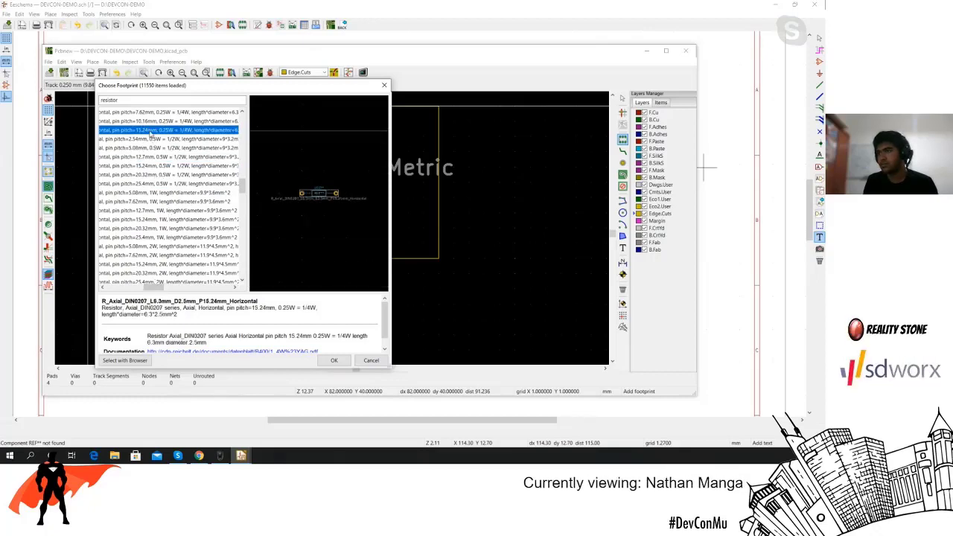
{"action": "double_click", "coordinate": [146, 120]}
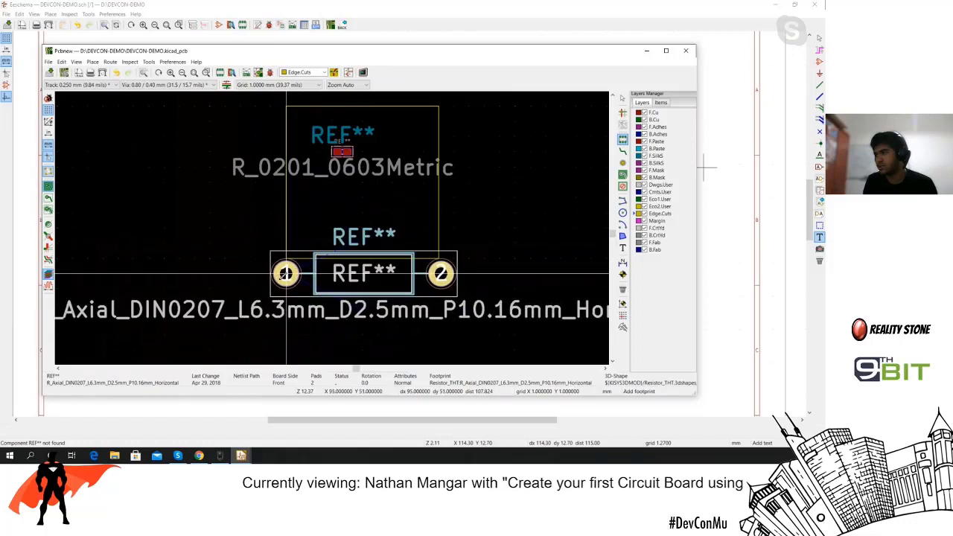
{"action": "left_click", "coordinate": [280, 279]}
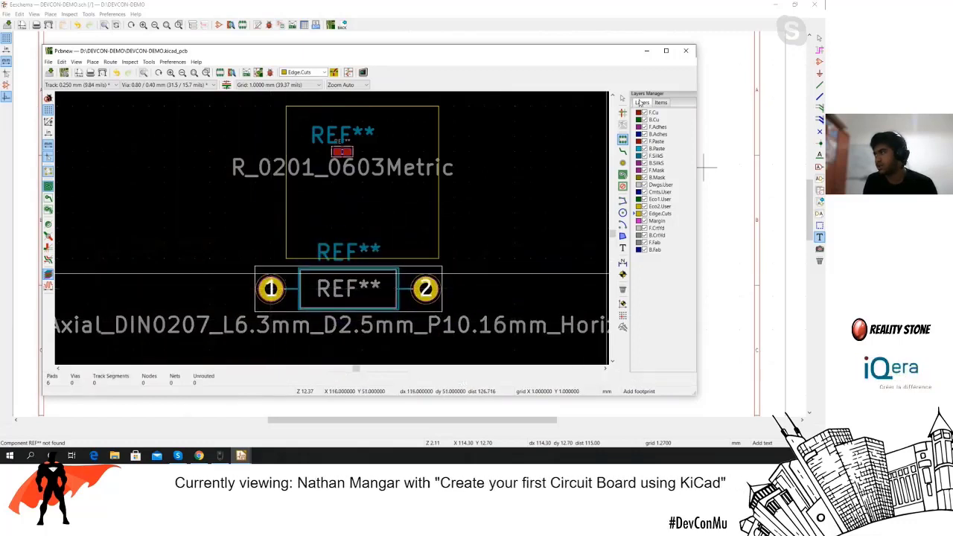
Delete all the edge segments of the existing 10 mm board outline, keeping both resistor footprints.
{"action": "left_click", "coordinate": [439, 223]}
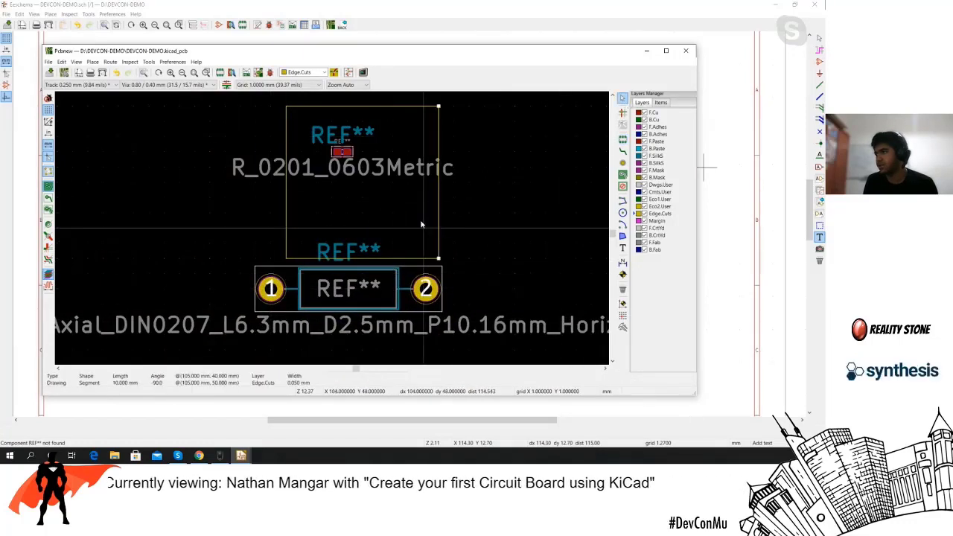
{"action": "key", "text": "Delete"}
{"action": "key", "text": "Delete"}
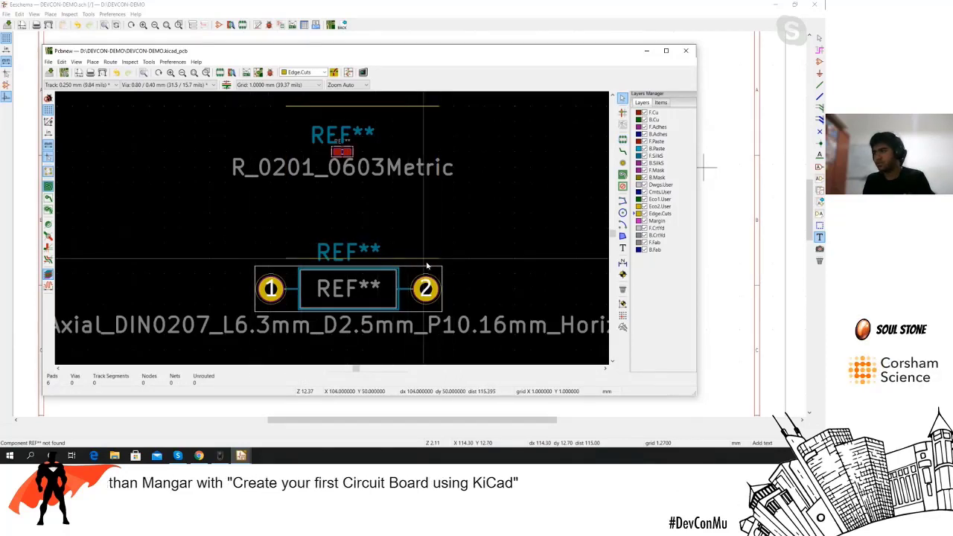
{"action": "key", "text": "Delete"}
{"action": "left_click", "coordinate": [396, 107]}
{"action": "key", "text": "Delete"}
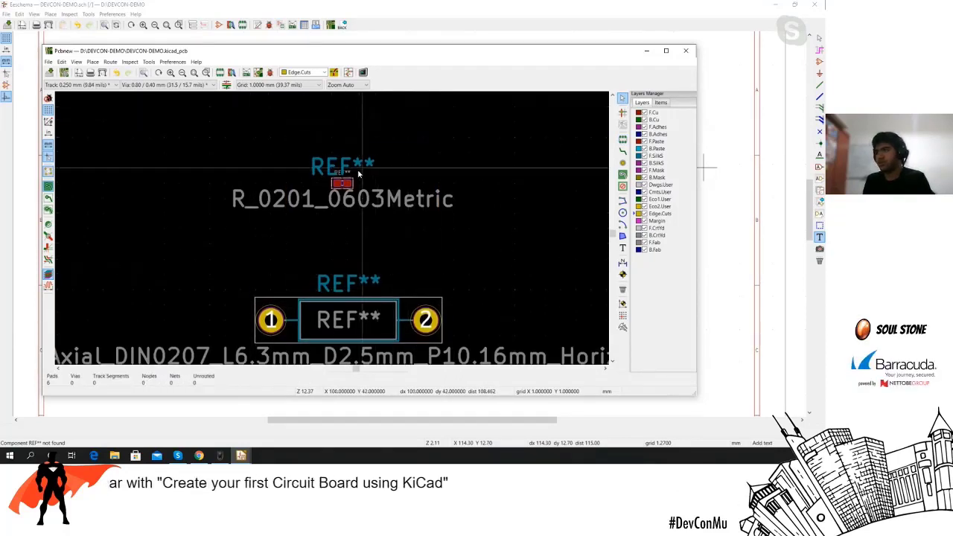
Draw a 20 x 20 mm square outline on Edge.Cuts around both footprints, from X 90, Y 40 to X 110, Y 60 mm.
{"action": "left_click", "coordinate": [287, 71]}
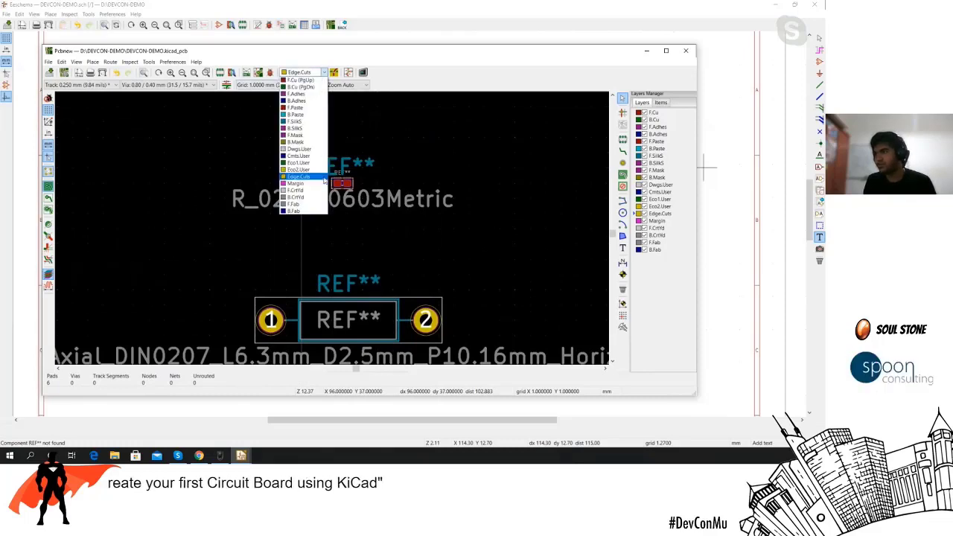
{"action": "left_click", "coordinate": [323, 177]}
{"action": "left_click", "coordinate": [623, 200]}
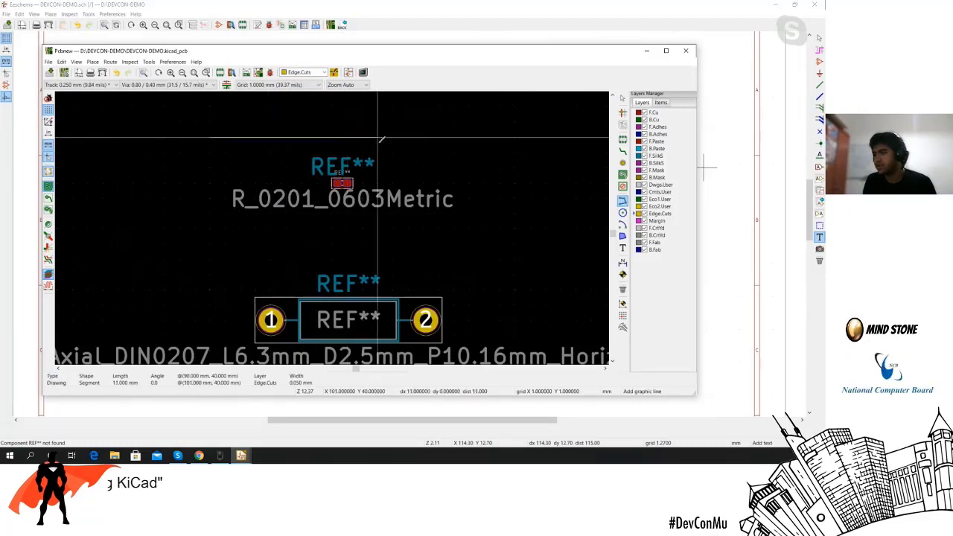
{"action": "left_click", "coordinate": [515, 137]}
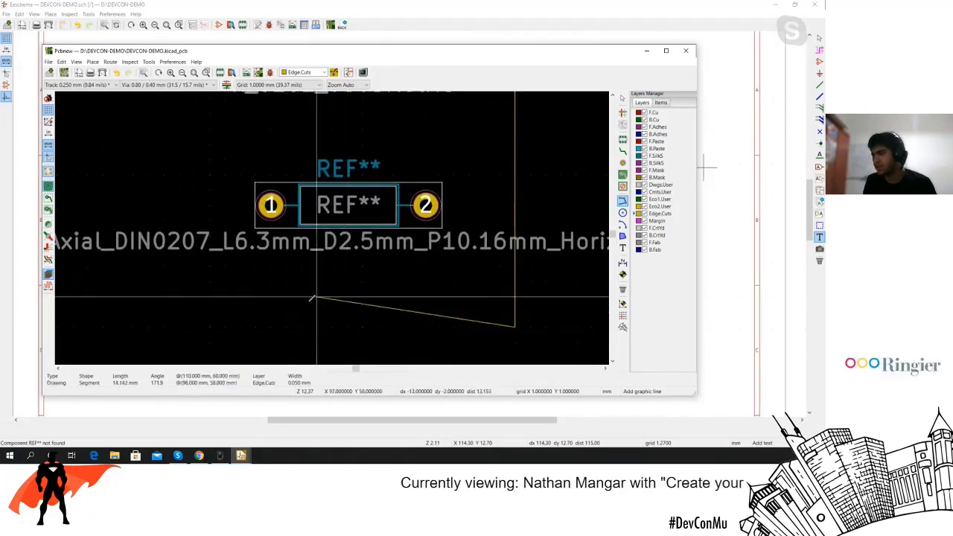
{"action": "left_click", "coordinate": [219, 326]}
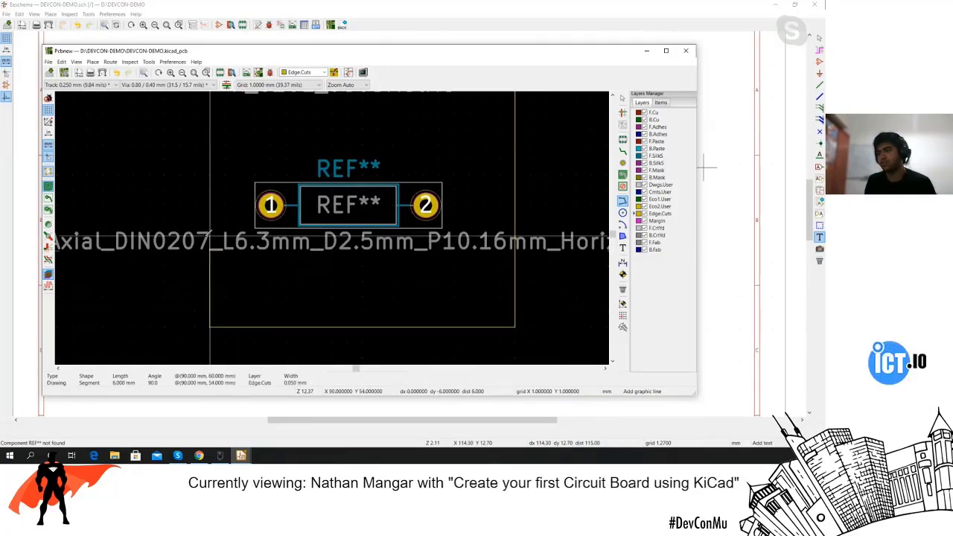
{"action": "double_click", "coordinate": [210, 116]}
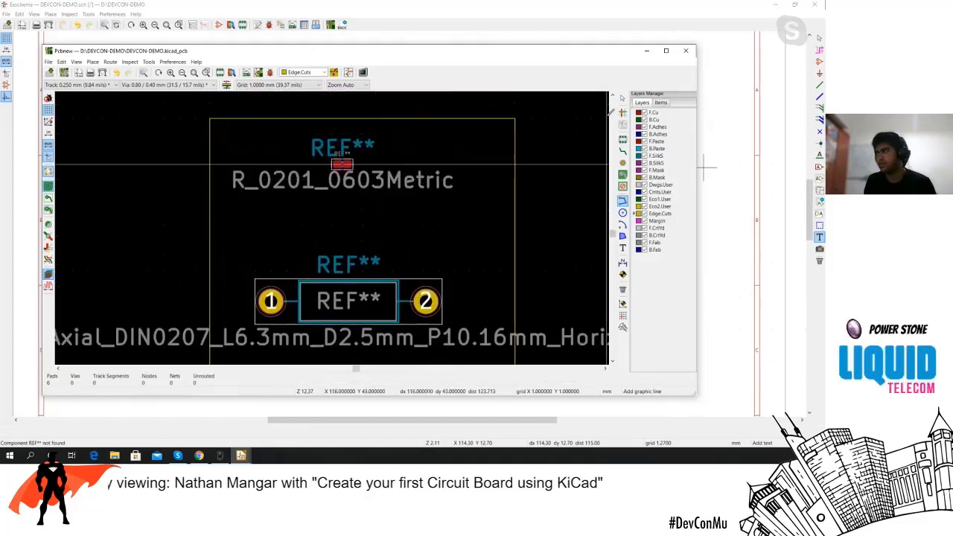
Open the board in the 3D Viewer and maximize the viewer window.
{"action": "scroll", "coordinate": [335, 231], "scroll_direction": "down", "scroll_amount": 4}
{"action": "scroll", "coordinate": [331, 242], "scroll_direction": "up", "scroll_amount": 2}
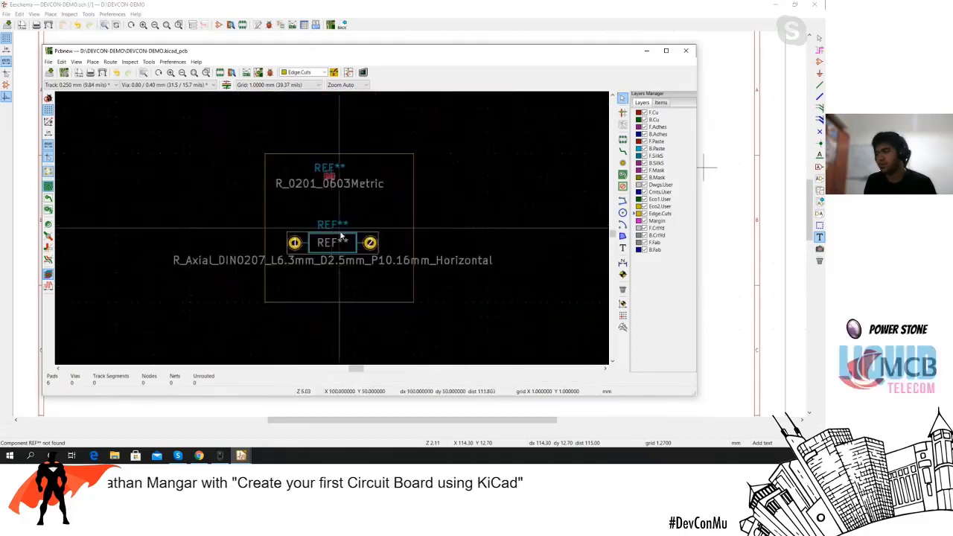
{"action": "left_click", "coordinate": [76, 63]}
{"action": "left_click", "coordinate": [112, 108]}
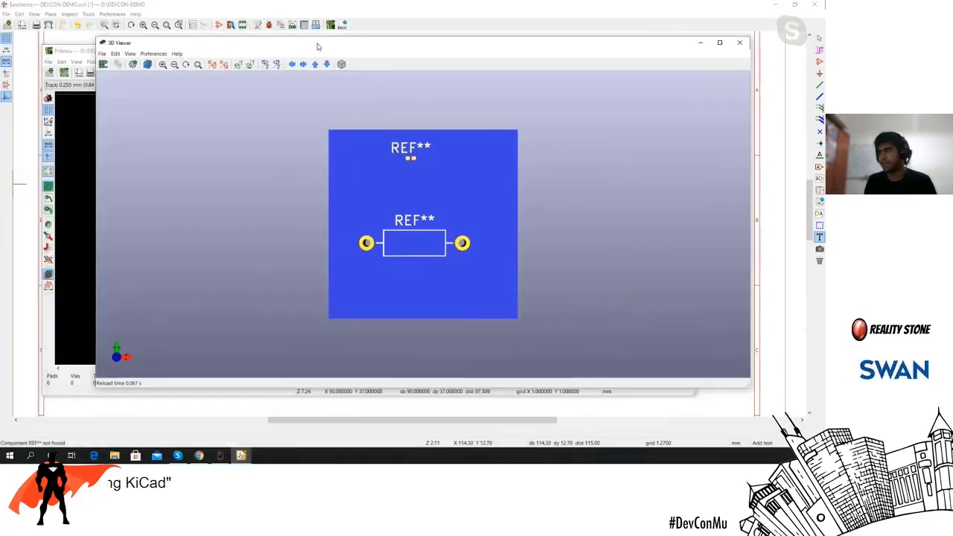
{"action": "left_click", "coordinate": [680, 53]}
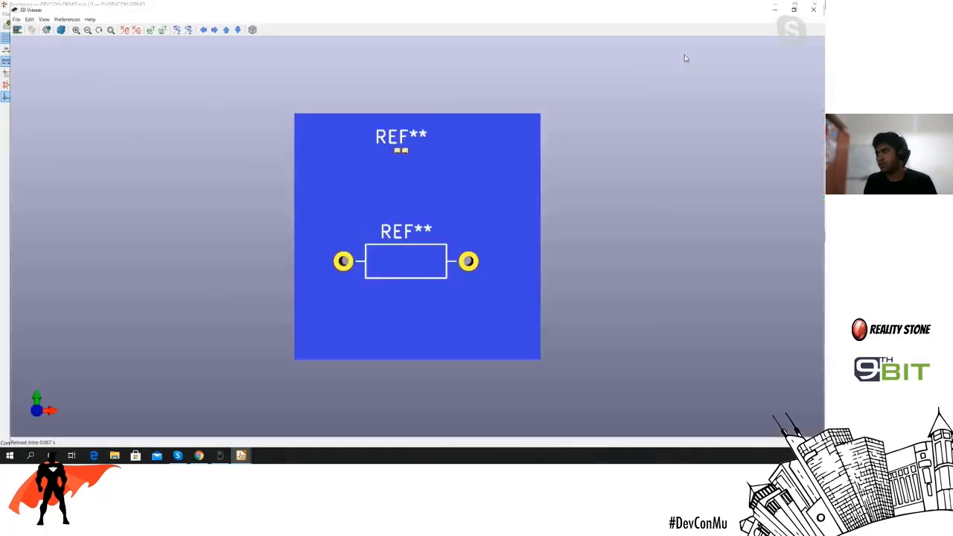
Examine the 3D board from several angles, checking the SMD pads, the through-hole pads and the board thickness.
{"action": "left_click_drag", "start_coordinate": [467, 206], "coordinate": [435, 181]}
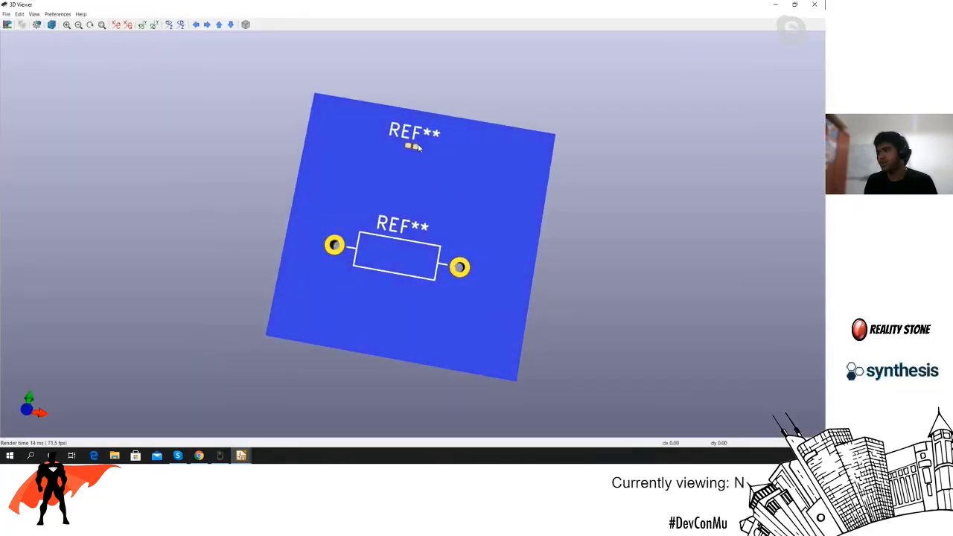
{"action": "scroll", "coordinate": [419, 149], "scroll_direction": "up", "scroll_amount": 5}
{"action": "left_click_drag", "start_coordinate": [428, 196], "coordinate": [404, 79]}
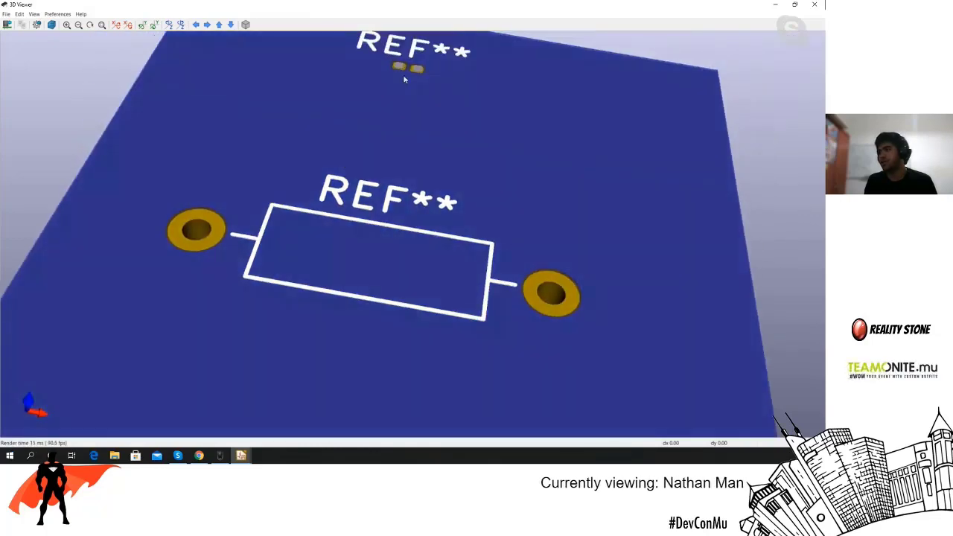
{"action": "scroll", "coordinate": [364, 264], "scroll_direction": "down", "scroll_amount": 5}
{"action": "left_click_drag", "start_coordinate": [364, 264], "coordinate": [488, 235]}
{"action": "scroll", "coordinate": [504, 292], "scroll_direction": "up", "scroll_amount": 5}
{"action": "scroll", "coordinate": [514, 266], "scroll_direction": "down", "scroll_amount": 3}
{"action": "left_click_drag", "start_coordinate": [329, 238], "coordinate": [496, 248]}
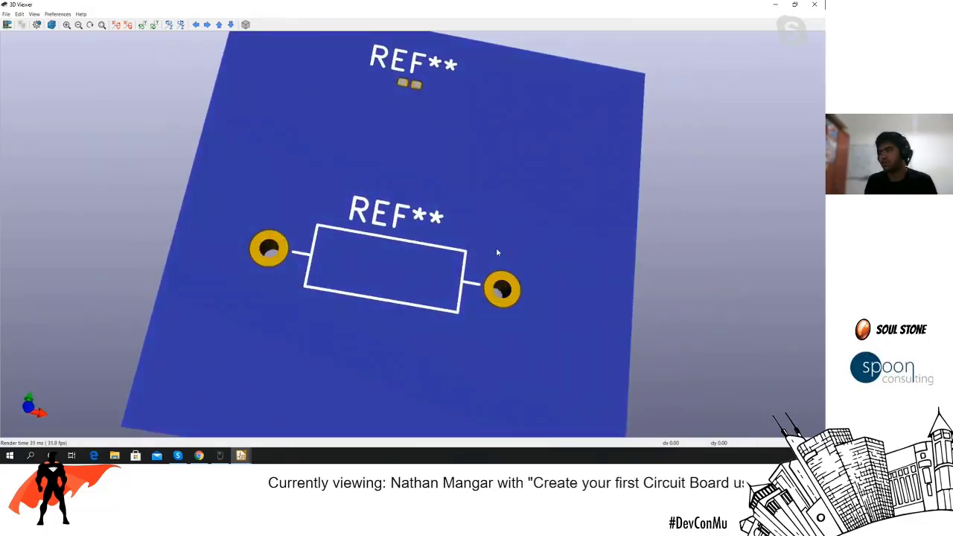
{"action": "scroll", "coordinate": [363, 297], "scroll_direction": "down", "scroll_amount": 2}
{"action": "left_click_drag", "start_coordinate": [364, 296], "coordinate": [373, 189]}
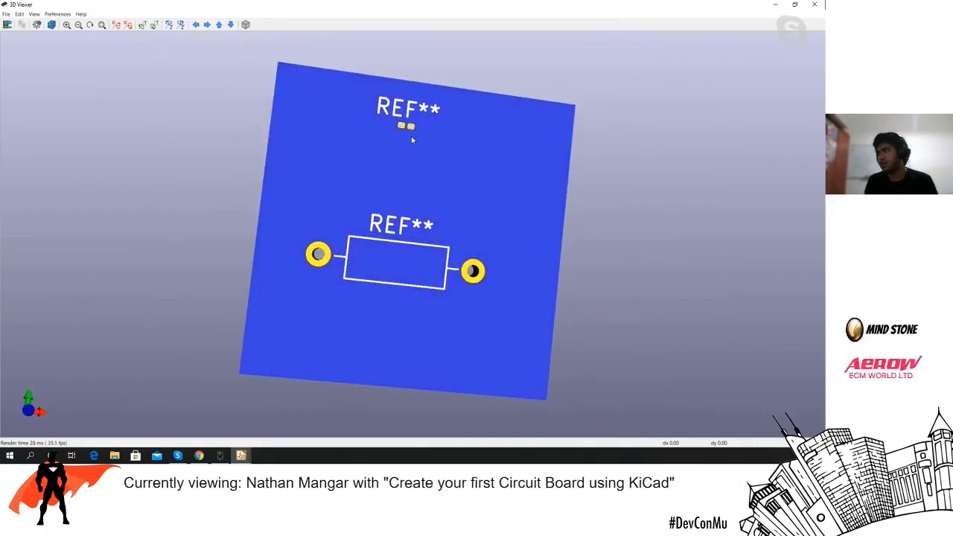
{"action": "left_click_drag", "start_coordinate": [365, 277], "coordinate": [299, 258]}
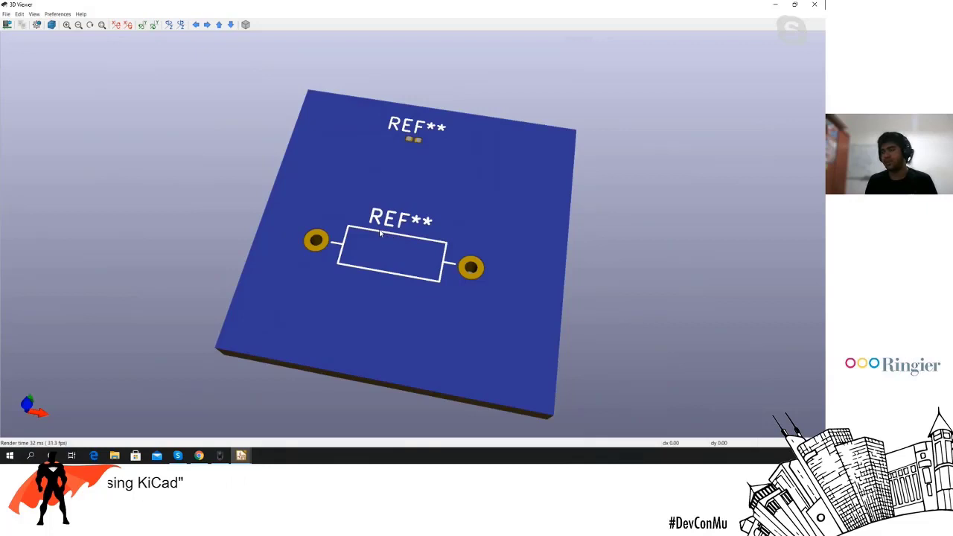
{"action": "mouse_move", "coordinate": [373, 216]}
{"action": "left_mouse_down"}
{"action": "mouse_move", "coordinate": [379, 249]}
{"action": "mouse_move", "coordinate": [393, 206]}
{"action": "mouse_move", "coordinate": [374, 198]}
{"action": "left_mouse_up"}
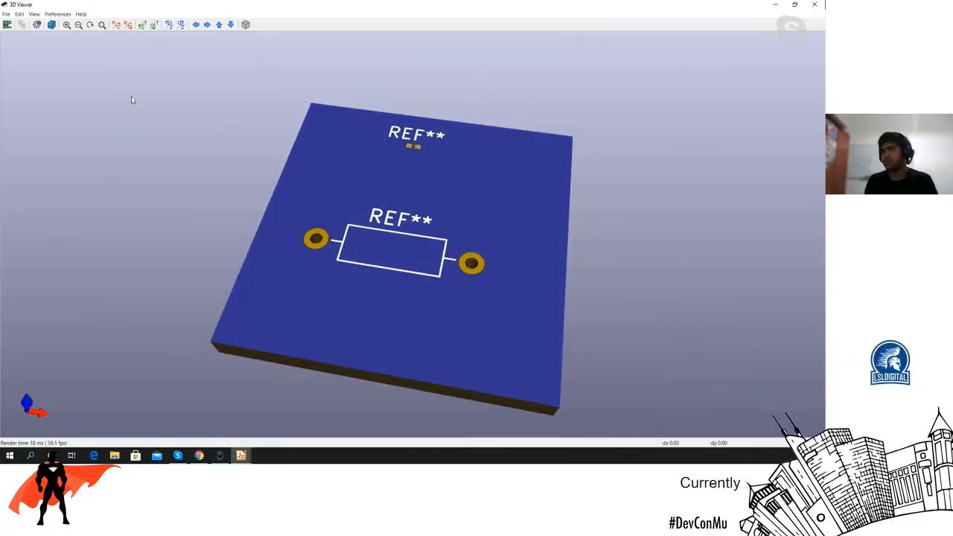
Enable the display of 3D through hole, SMD and virtual models, and inspect the resistors on the board.
{"action": "left_click", "coordinate": [55, 14]}
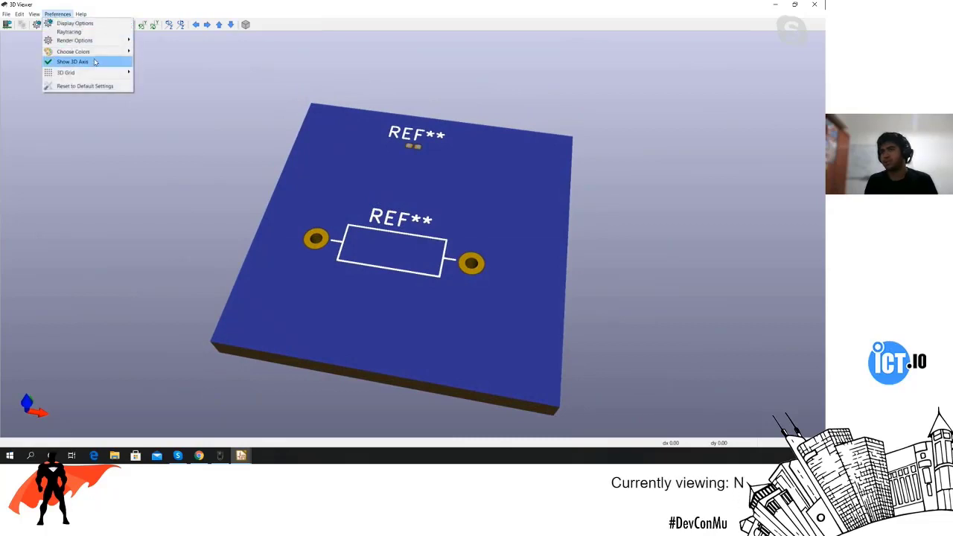
{"action": "mouse_move", "coordinate": [127, 42]}
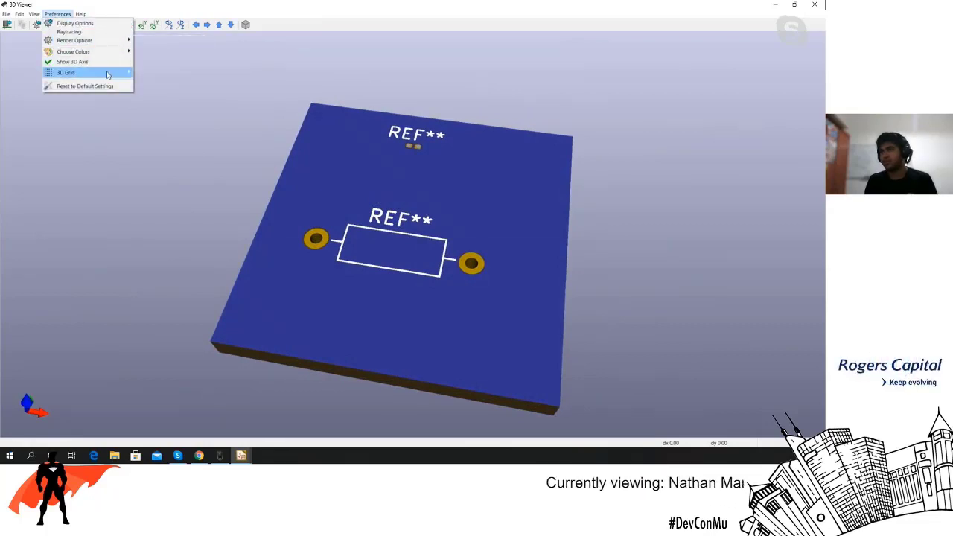
{"action": "left_click", "coordinate": [86, 26]}
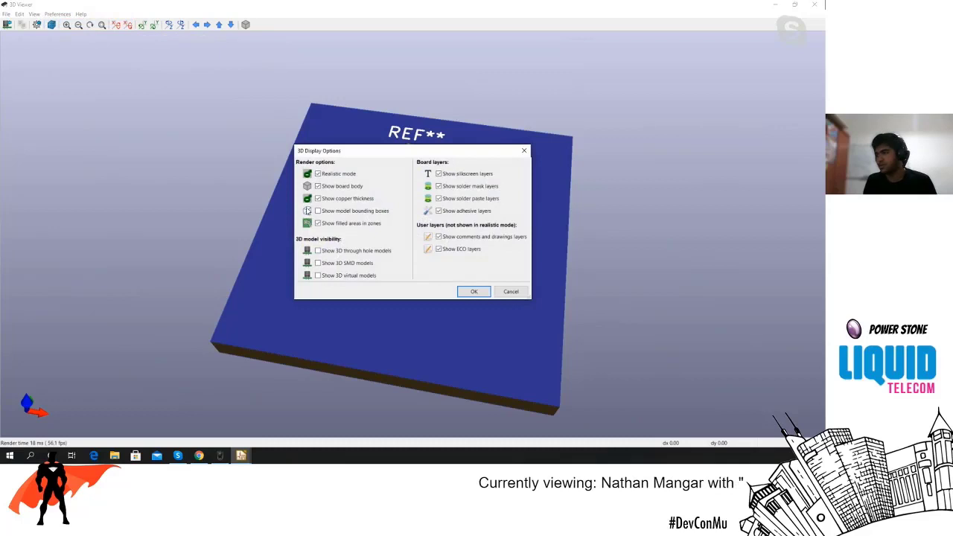
{"action": "left_click", "coordinate": [328, 250]}
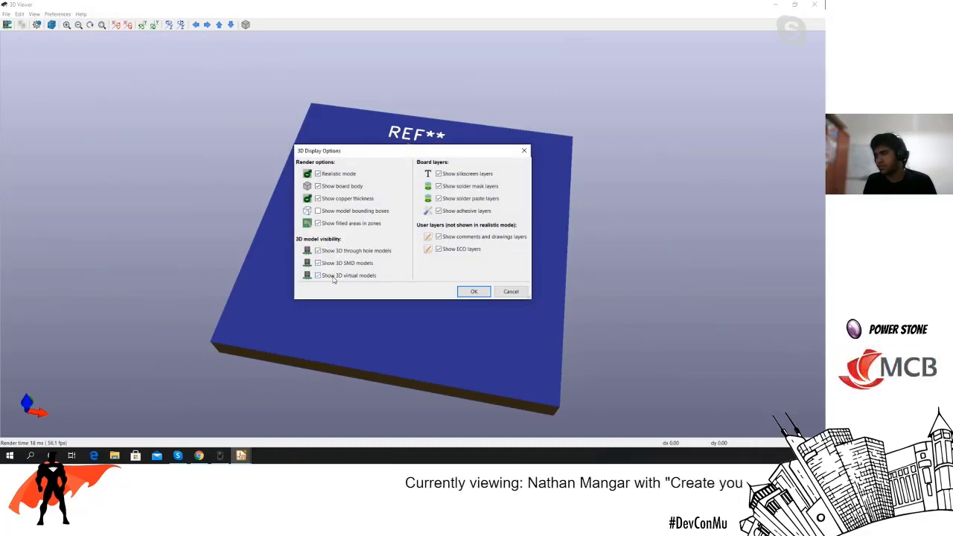
{"action": "left_click", "coordinate": [474, 292]}
{"action": "left_click_drag", "start_coordinate": [472, 288], "coordinate": [489, 276]}
Set the solder mask color of the 3D board to the defined color Red 2 and view the board from another angle.
{"action": "left_click", "coordinate": [58, 14]}
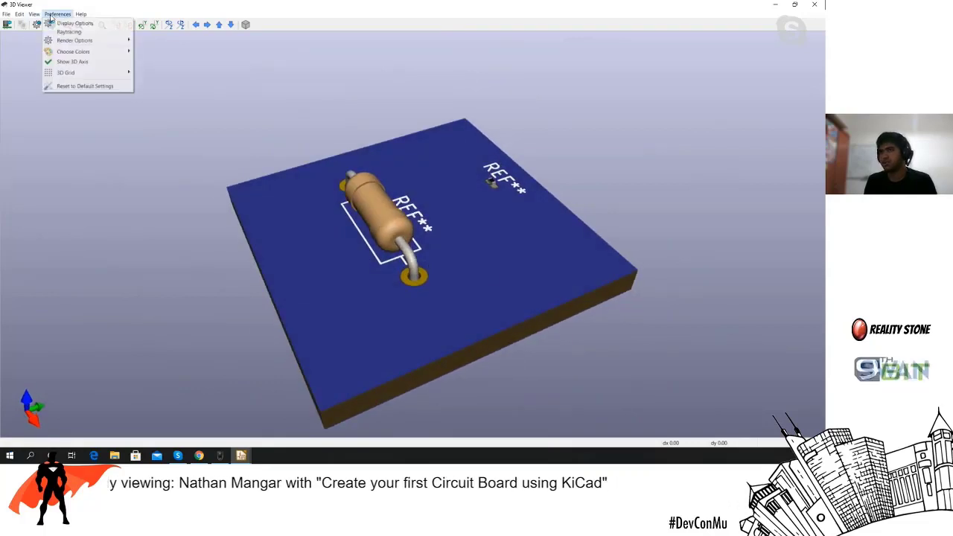
{"action": "mouse_move", "coordinate": [74, 52]}
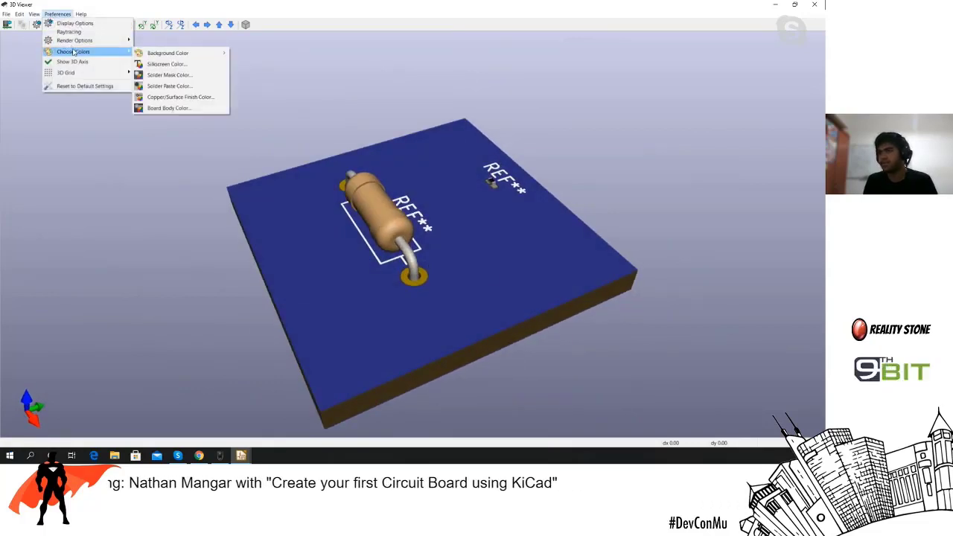
{"action": "left_click", "coordinate": [167, 75]}
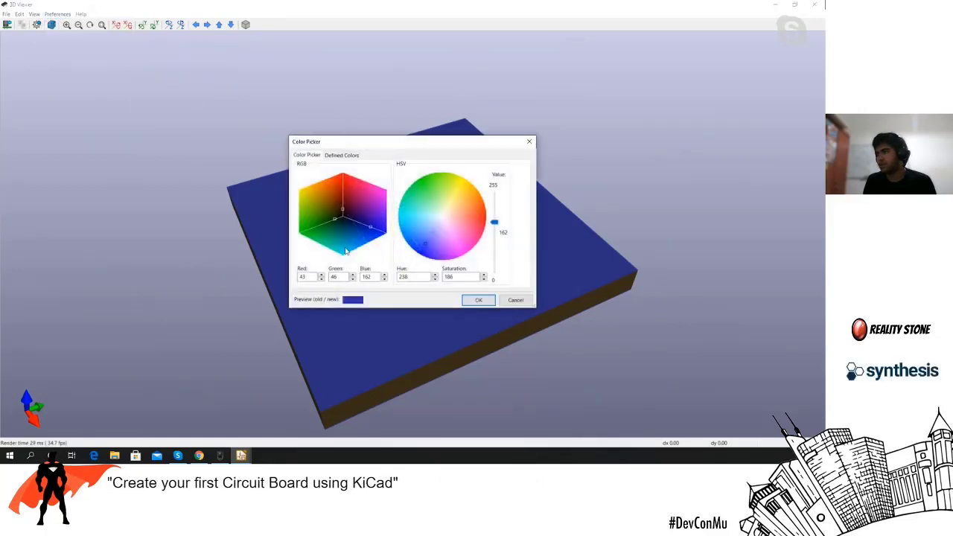
{"action": "left_click_drag", "start_coordinate": [346, 143], "coordinate": [565, 151]}
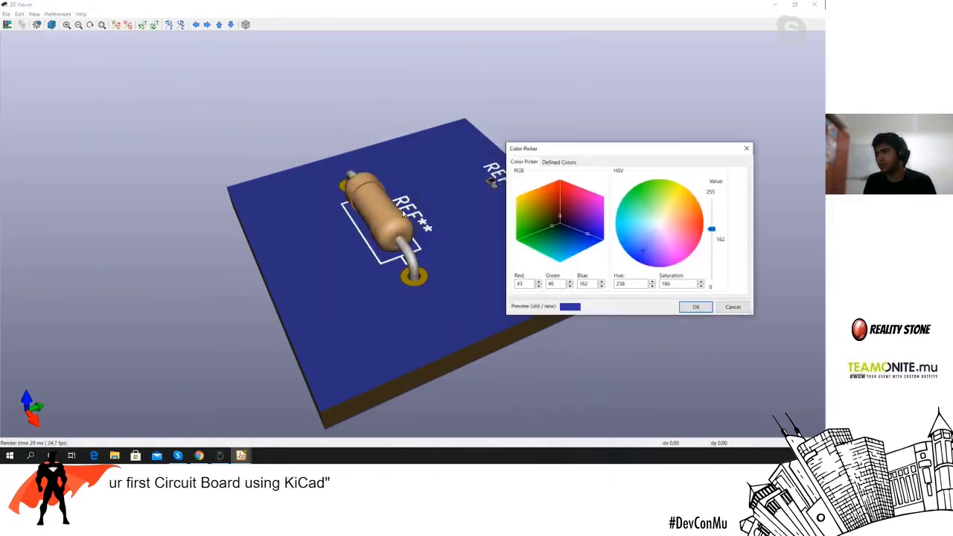
{"action": "left_click", "coordinate": [557, 162]}
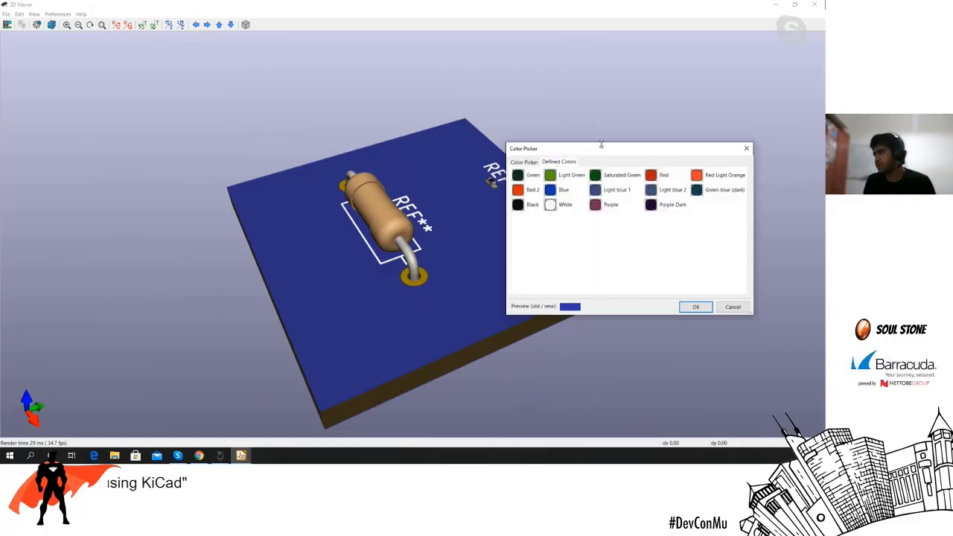
{"action": "left_click_drag", "start_coordinate": [602, 152], "coordinate": [529, 129]}
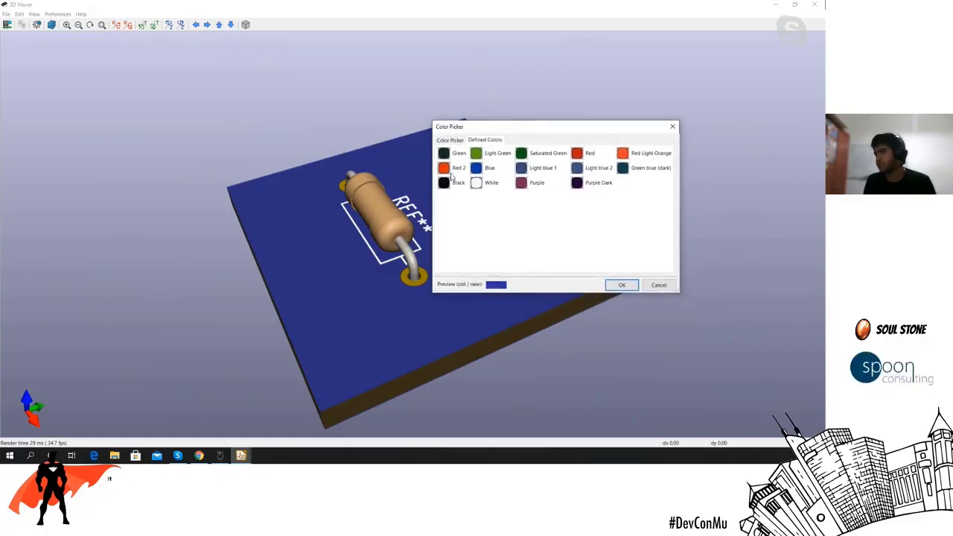
{"action": "left_click", "coordinate": [620, 284]}
{"action": "left_click_drag", "start_coordinate": [407, 324], "coordinate": [532, 357]}
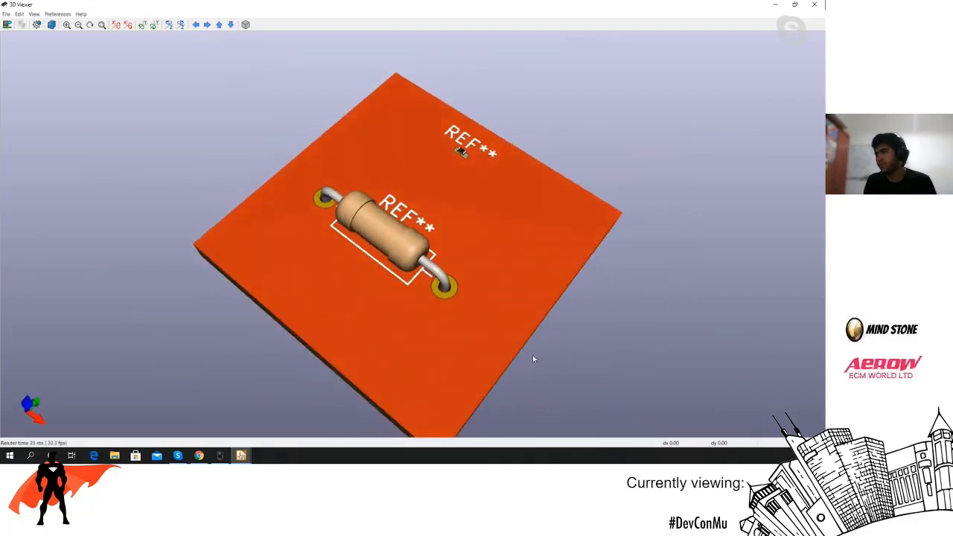
{"action": "left_click_drag", "start_coordinate": [547, 195], "coordinate": [533, 247]}
{"action": "left_click", "coordinate": [58, 14]}
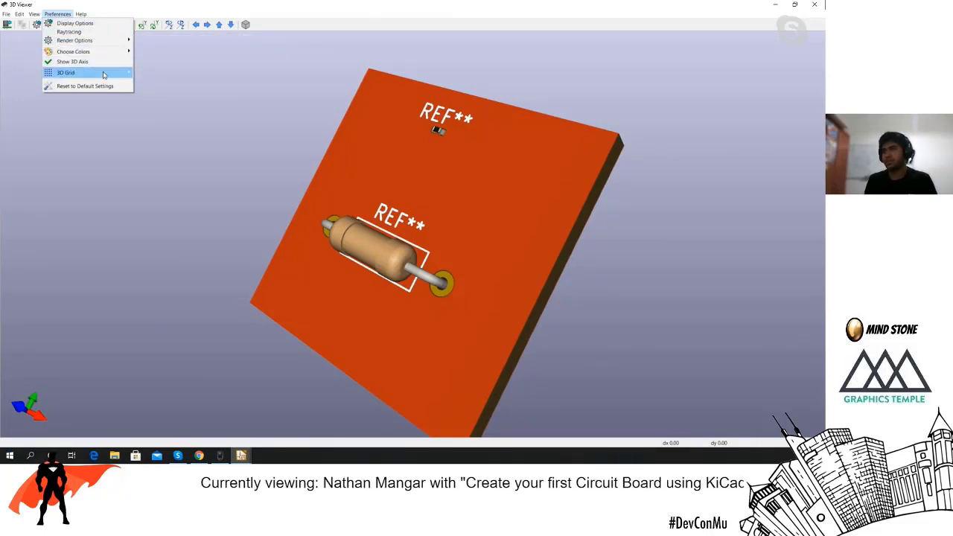
{"action": "left_click", "coordinate": [94, 24]}
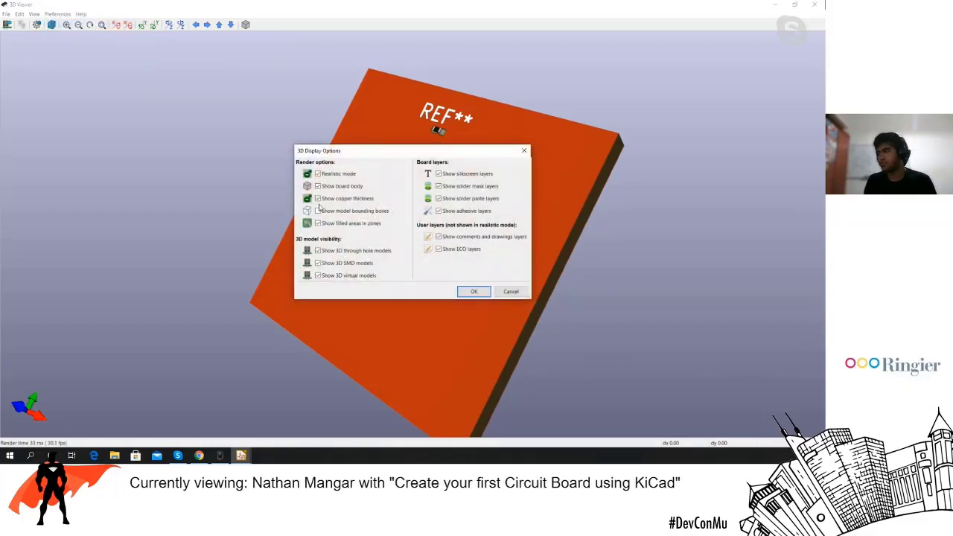
{"action": "left_click", "coordinate": [524, 153]}
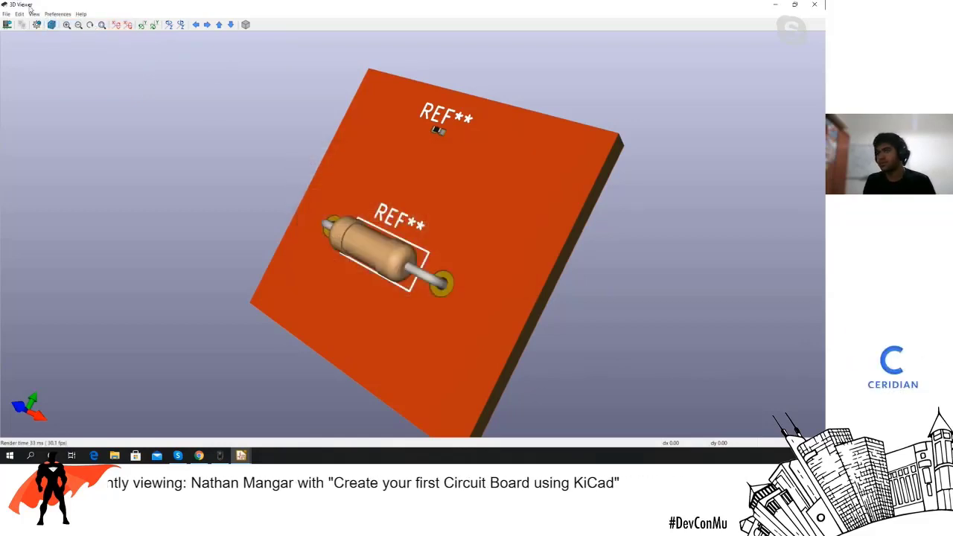
Set the copper/surface finish color of the 3D board to the defined color Tin.
{"action": "left_click", "coordinate": [34, 14]}
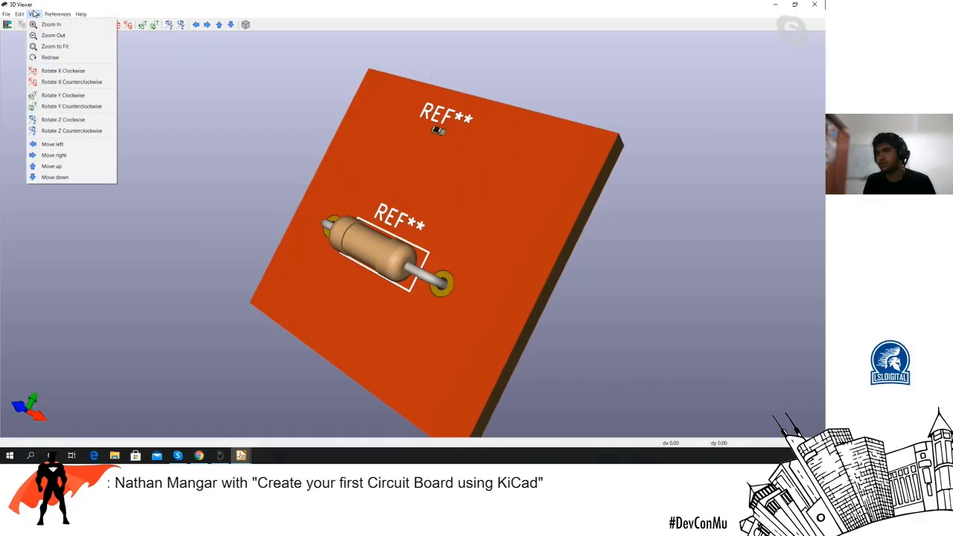
{"action": "mouse_move", "coordinate": [19, 14]}
{"action": "mouse_move", "coordinate": [57, 14]}
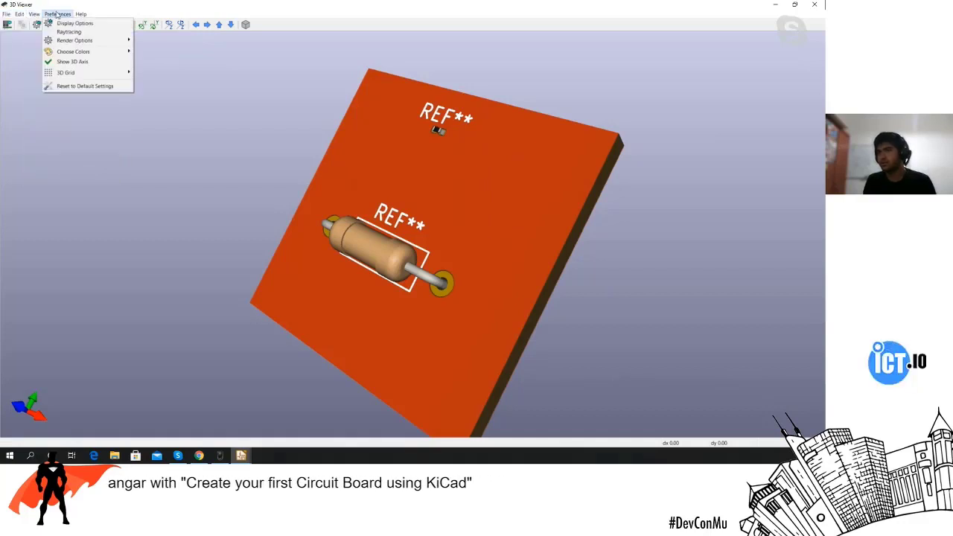
{"action": "mouse_move", "coordinate": [133, 52]}
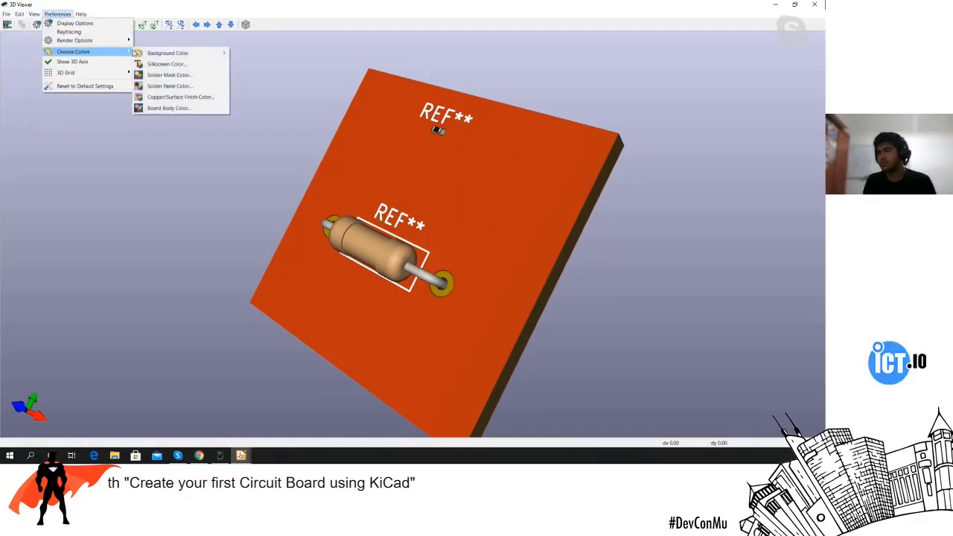
{"action": "left_click", "coordinate": [169, 97]}
{"action": "left_click_drag", "start_coordinate": [553, 127], "coordinate": [315, 139]}
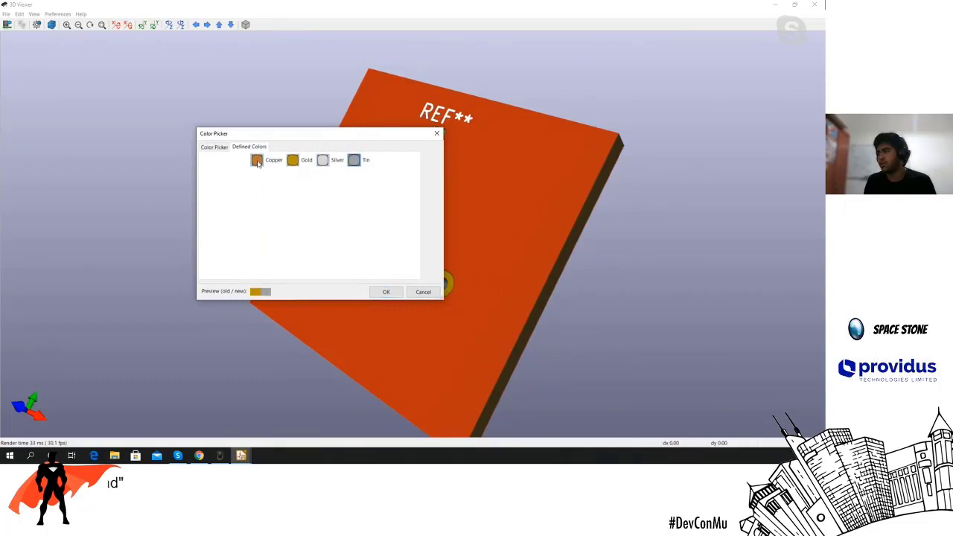
{"action": "left_click", "coordinate": [211, 147]}
{"action": "left_click", "coordinate": [249, 147]}
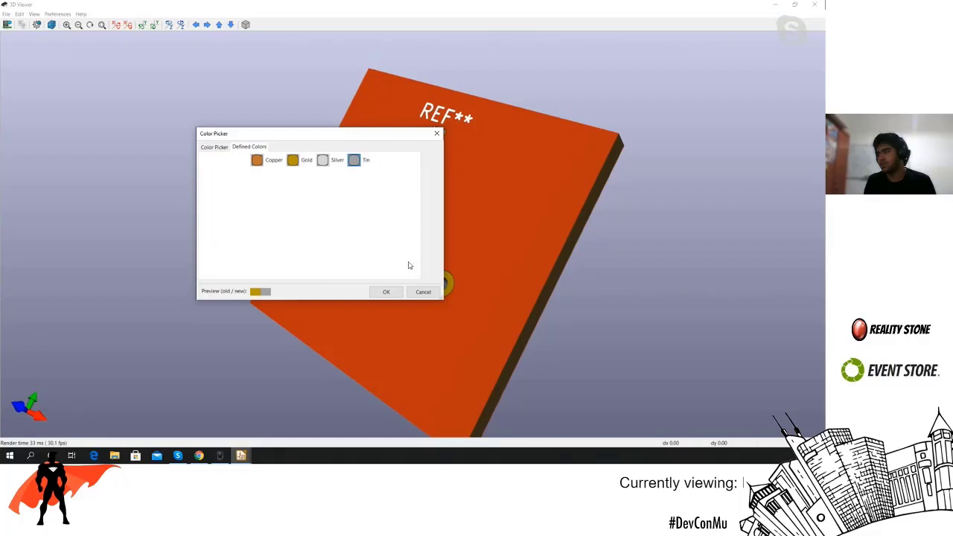
{"action": "left_click", "coordinate": [383, 292]}
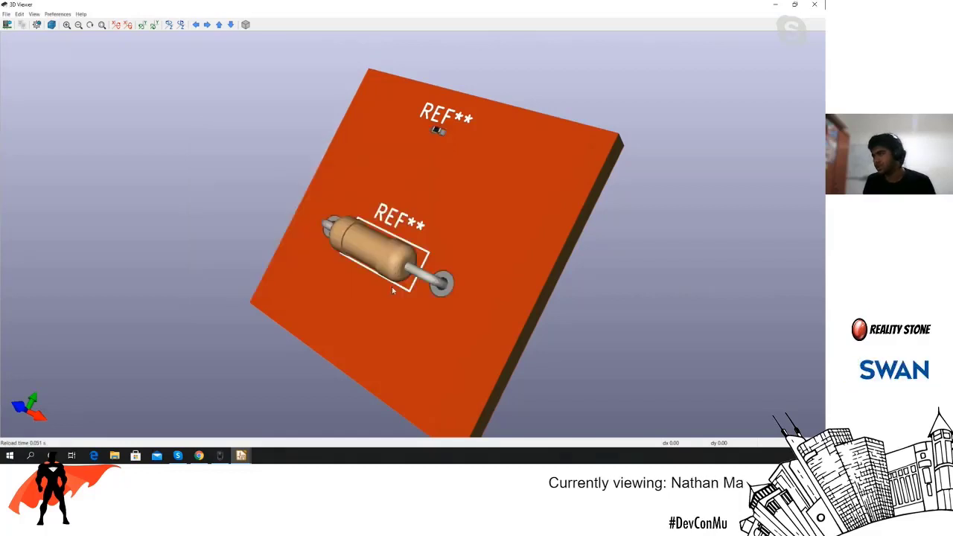
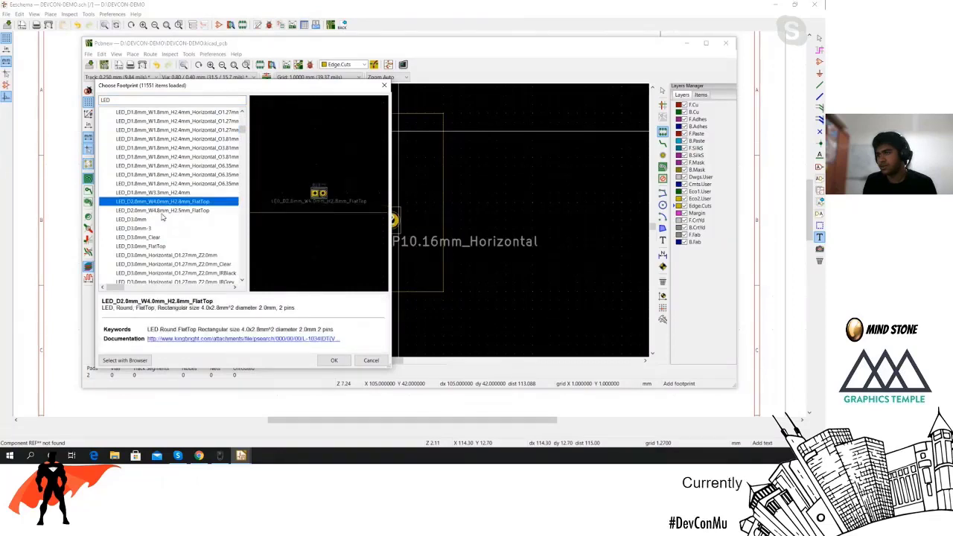
Place the LED_D3.0mm footprint at X 98, Y 44 mm inside the outline and move the axial resistor down about 2 mm.
{"action": "scroll", "coordinate": [161, 186], "scroll_direction": "down", "scroll_amount": 2}
{"action": "scroll", "coordinate": [162, 185], "scroll_direction": "down", "scroll_amount": 1}
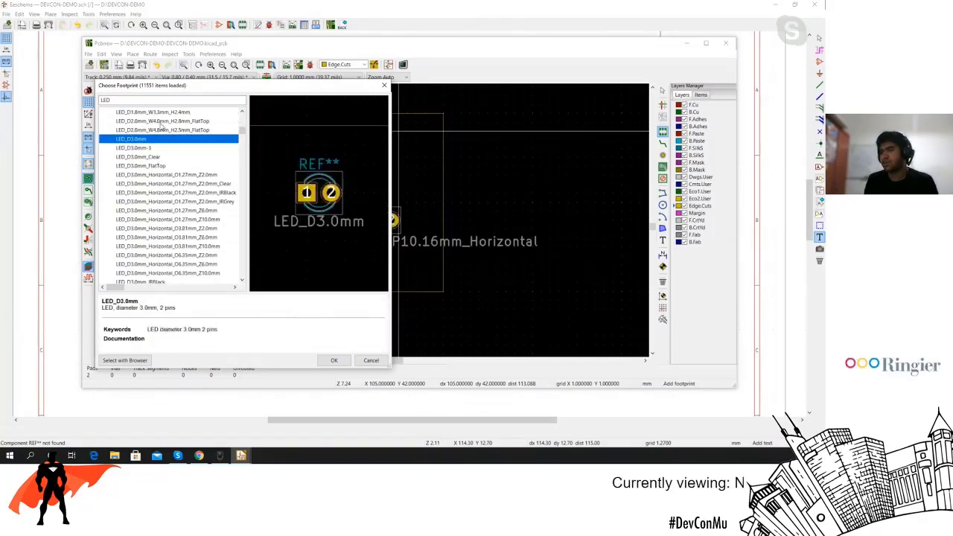
{"action": "double_click", "coordinate": [133, 139]}
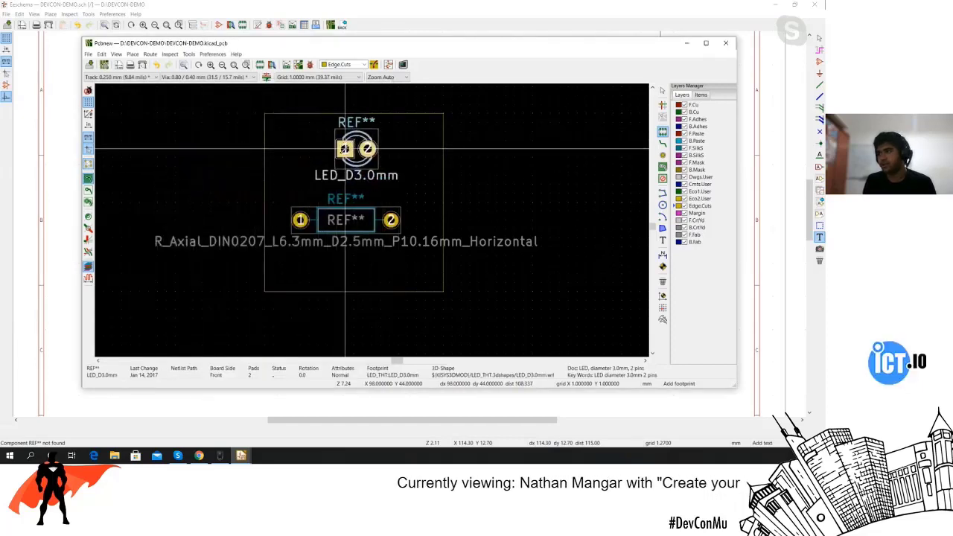
{"action": "left_click", "coordinate": [336, 149]}
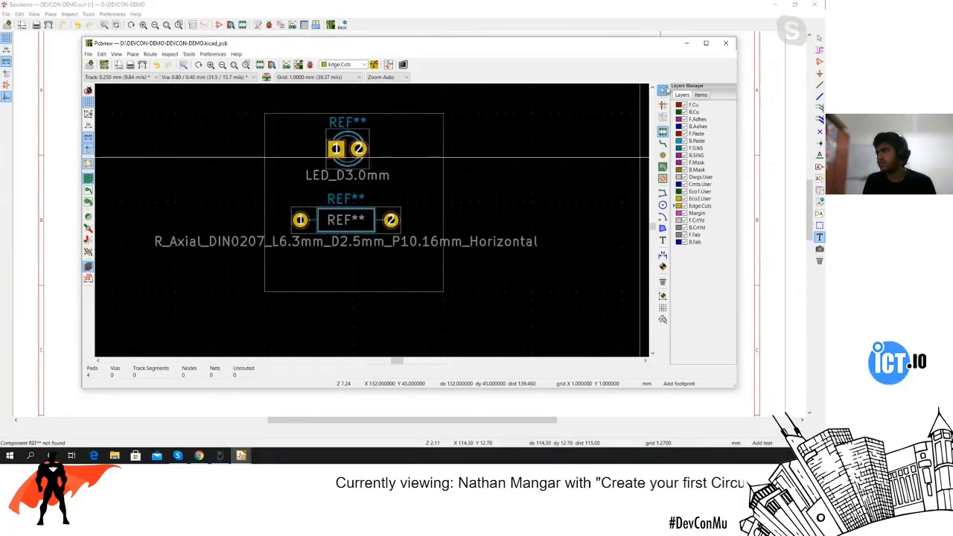
{"action": "mouse_move", "coordinate": [319, 196]}
{"action": "left_mouse_down"}
{"action": "mouse_move", "coordinate": [318, 225]}
{"action": "mouse_move", "coordinate": [319, 213]}
{"action": "left_mouse_up"}
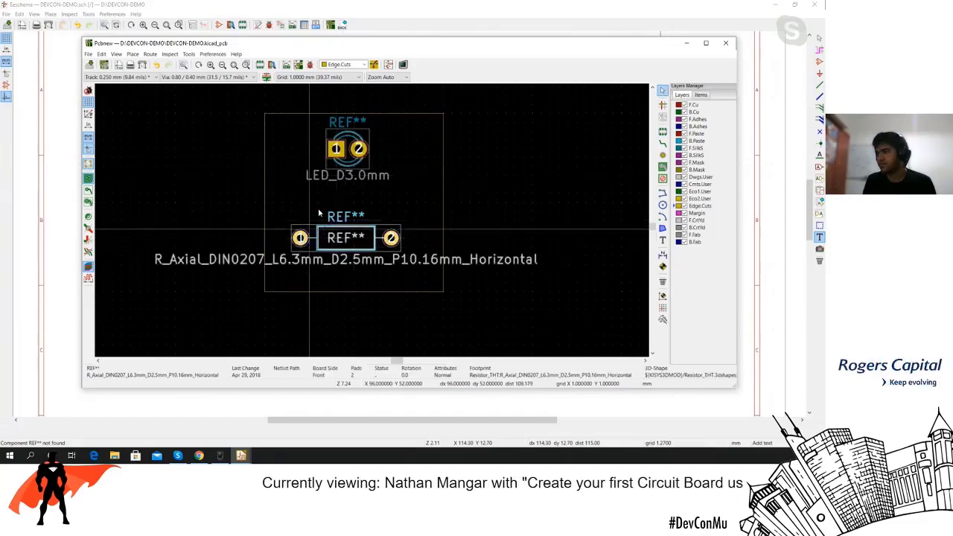
{"action": "left_click_drag", "start_coordinate": [346, 179], "coordinate": [318, 156]}
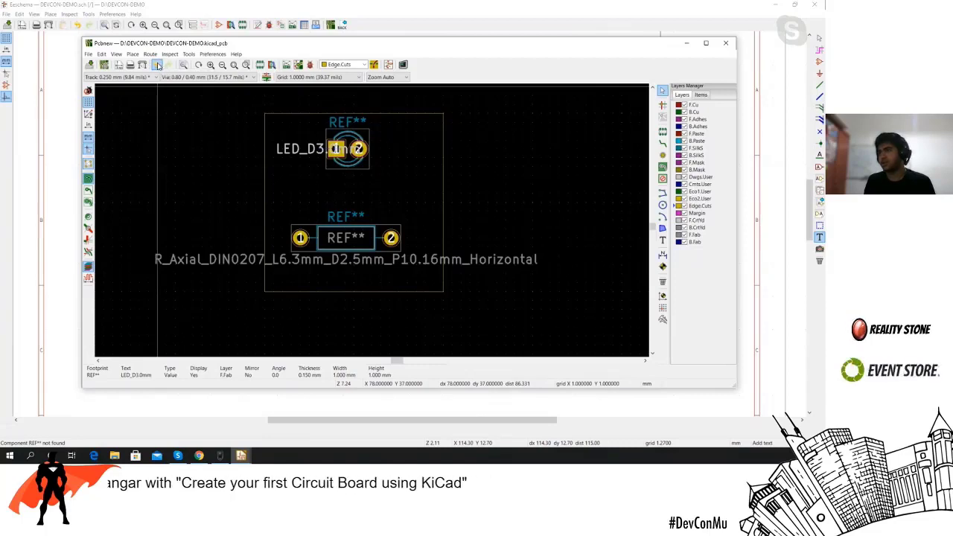
{"action": "left_click", "coordinate": [157, 66]}
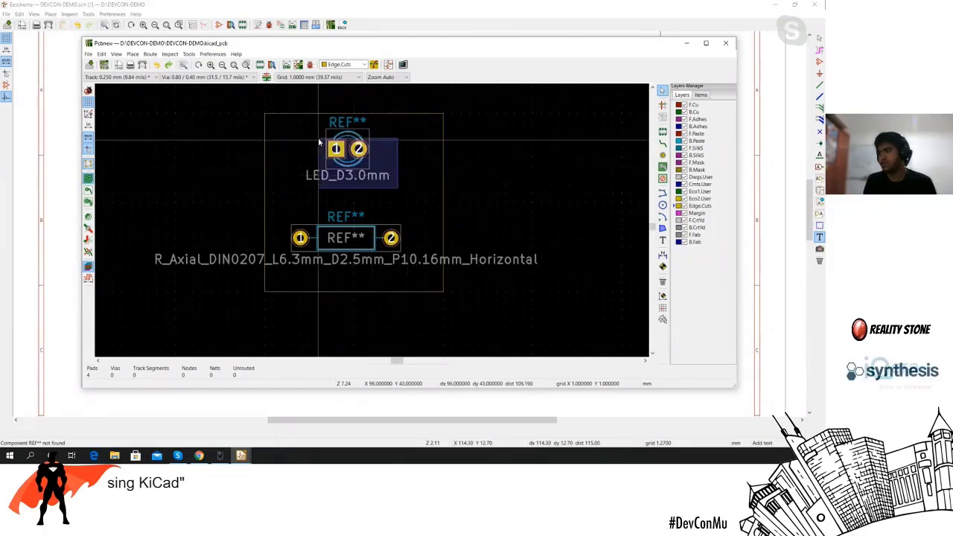
{"action": "left_click", "coordinate": [335, 147]}
{"action": "right_click", "coordinate": [340, 157]}
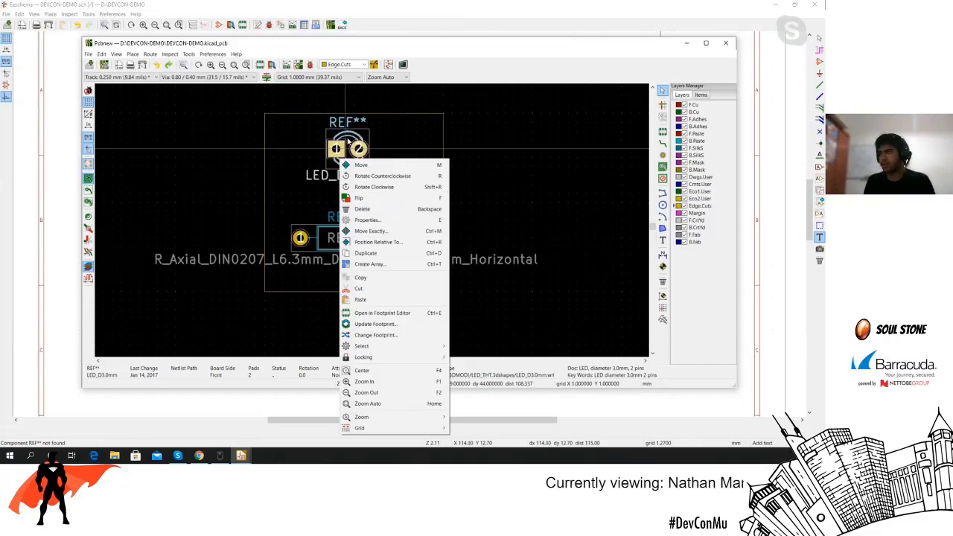
{"action": "left_click", "coordinate": [387, 149]}
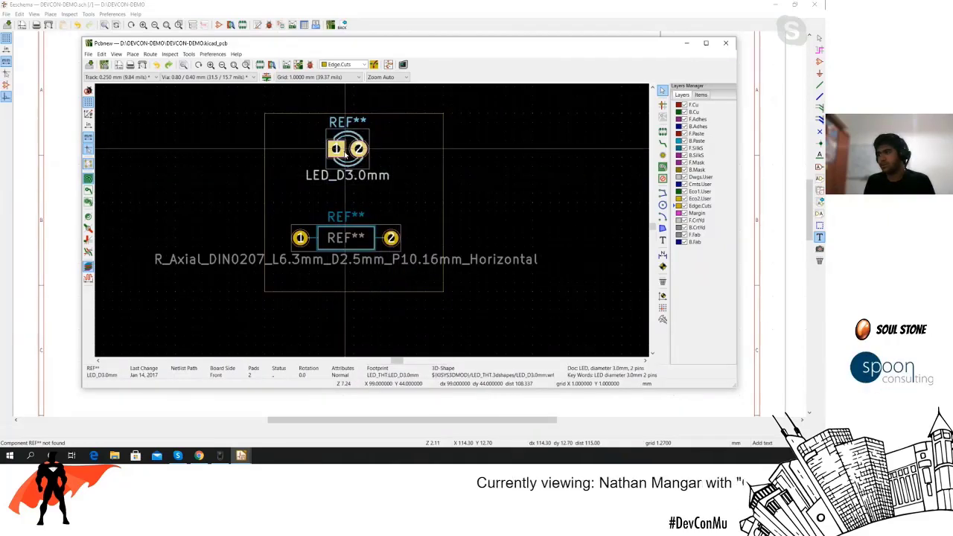
Examine the LED footprint's properties, including its board side options, and cancel the dialog.
{"action": "double_click", "coordinate": [345, 153]}
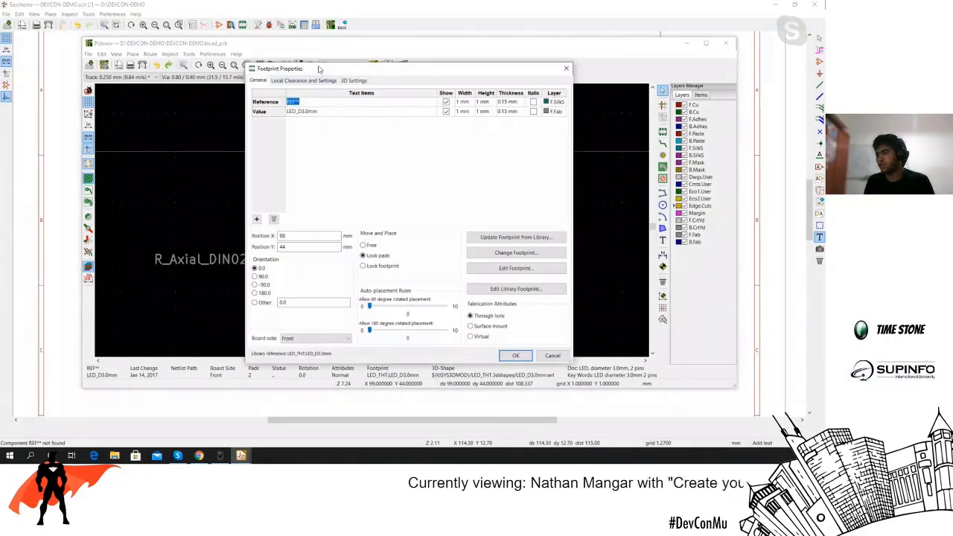
{"action": "left_click", "coordinate": [321, 337]}
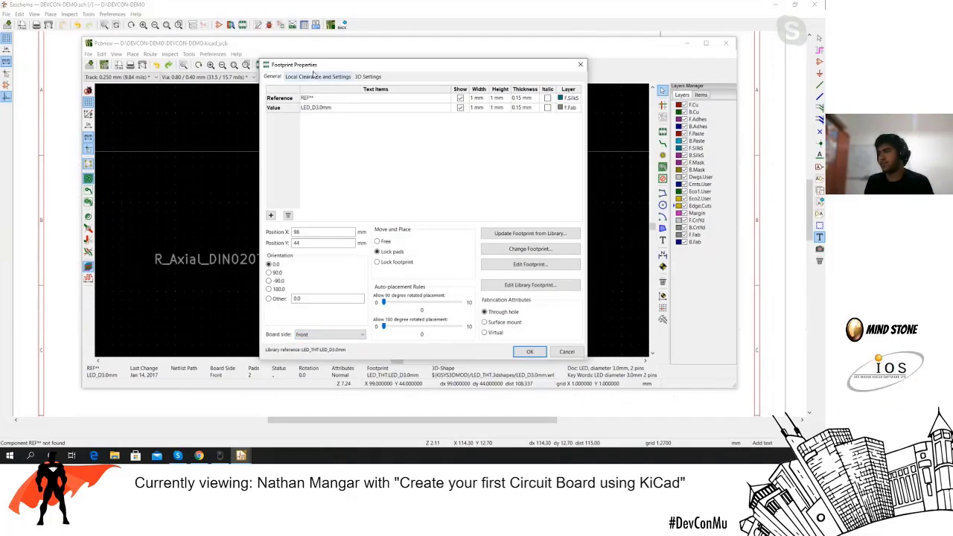
{"action": "left_click_drag", "start_coordinate": [308, 66], "coordinate": [293, 89]}
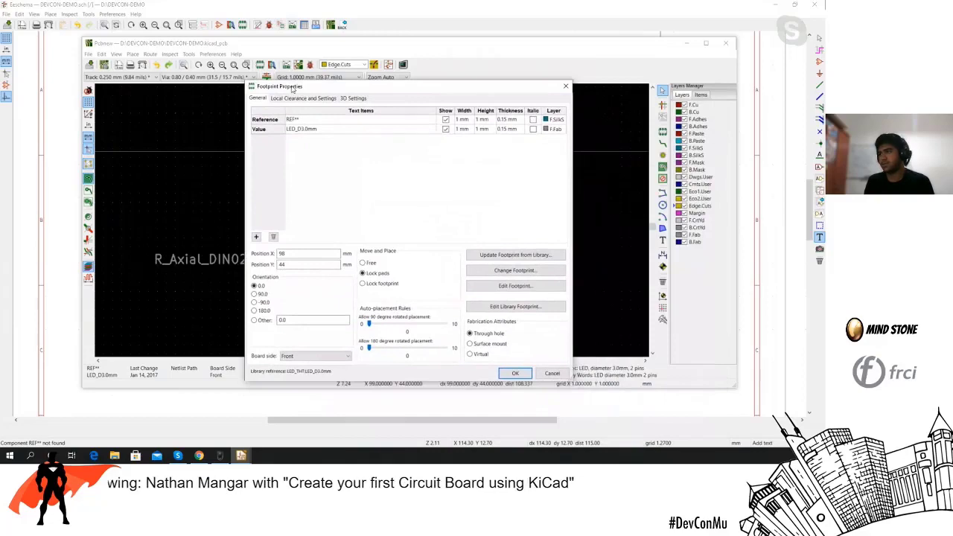
{"action": "left_click", "coordinate": [551, 373]}
Set the LED footprint's reference to D1 and the axial resistor footprint's reference to R1.
{"action": "double_click", "coordinate": [338, 125]}
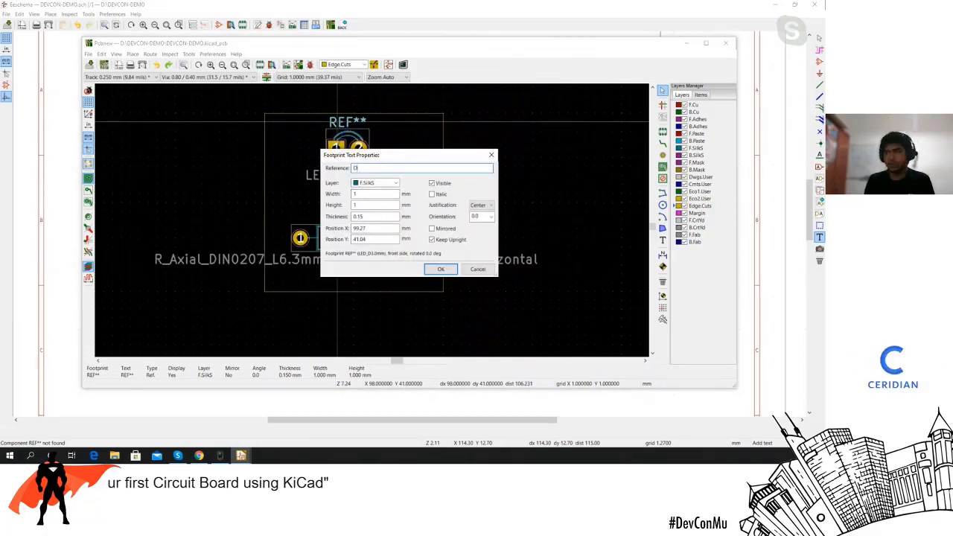
{"action": "left_click", "coordinate": [440, 268]}
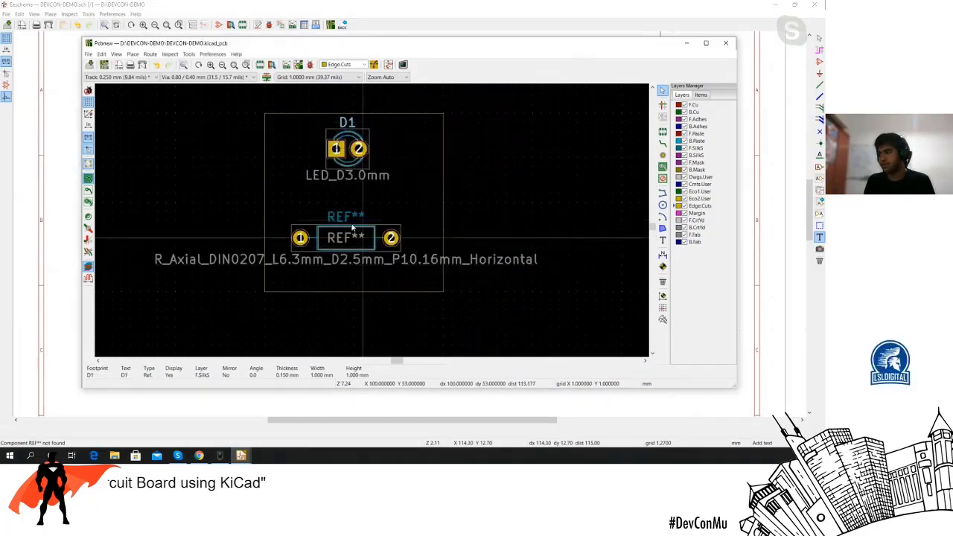
{"action": "double_click", "coordinate": [347, 218]}
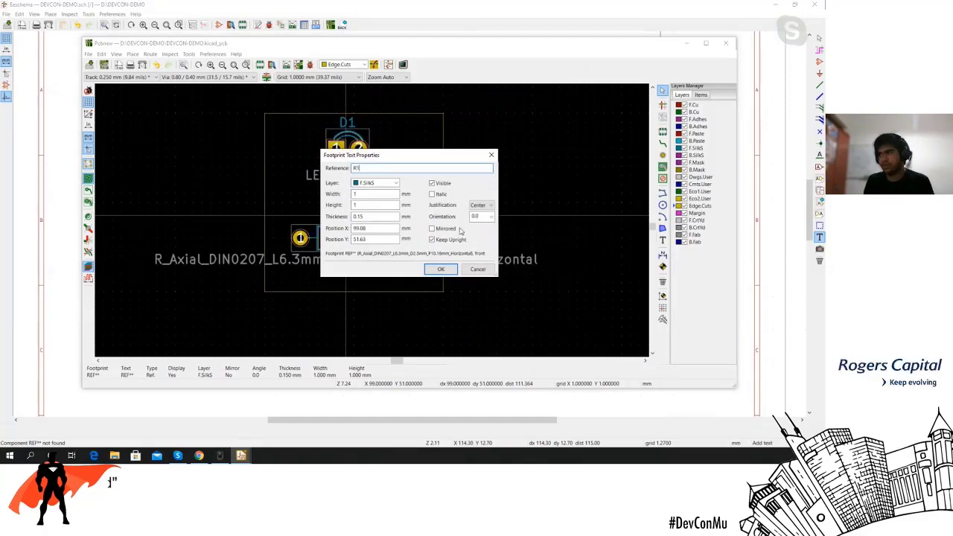
{"action": "left_click", "coordinate": [442, 269]}
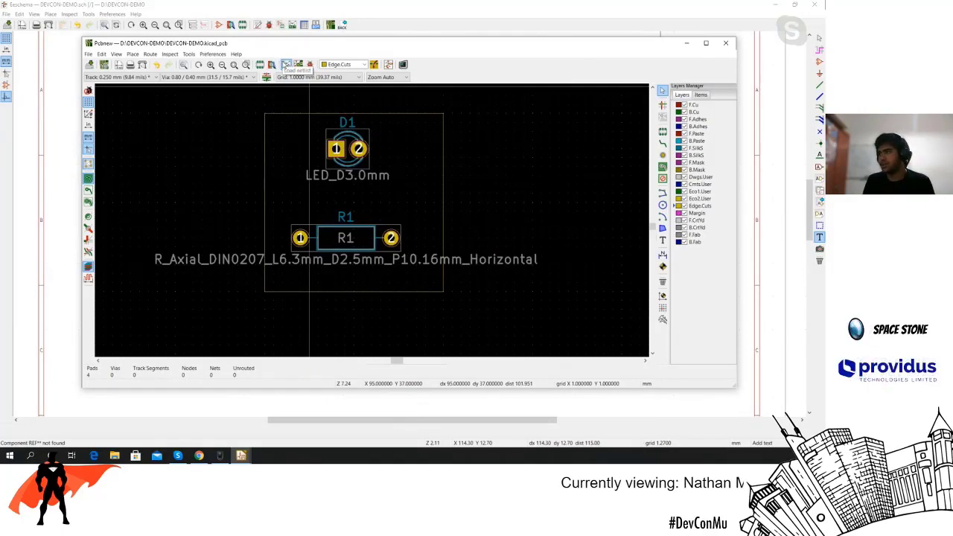
Update the PCB from the netlist DEVCON-DEMO.net, re-associating footprints by reference.
{"action": "left_click", "coordinate": [286, 65]}
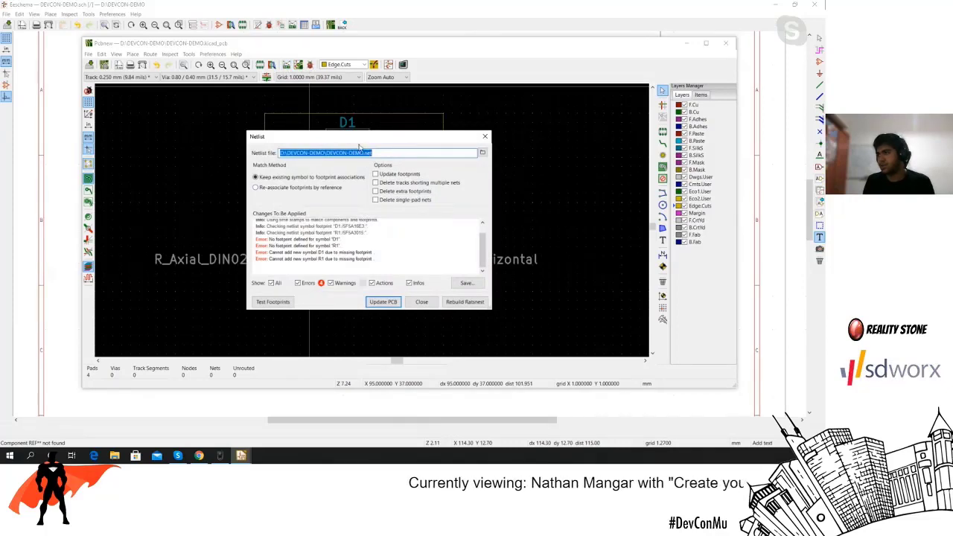
{"action": "left_click", "coordinate": [255, 188]}
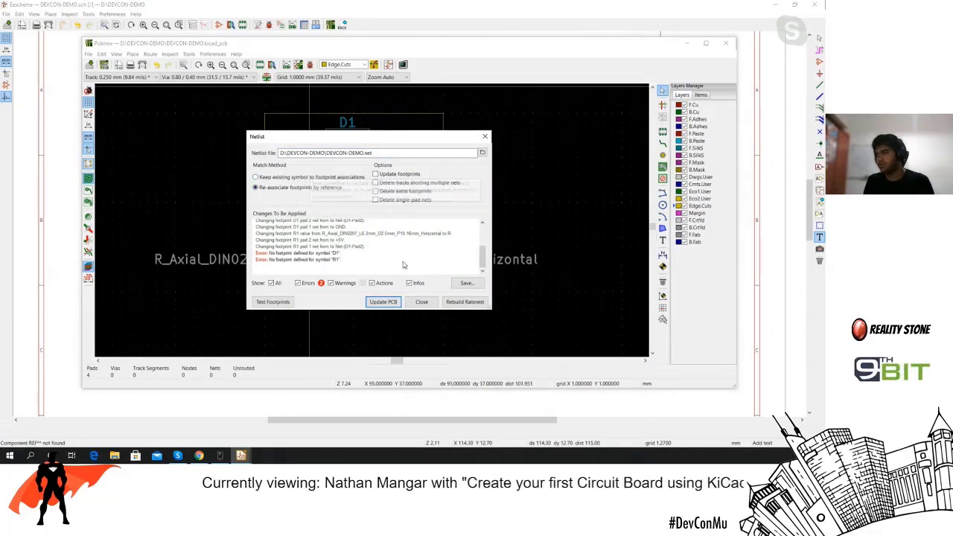
{"action": "left_click", "coordinate": [392, 304]}
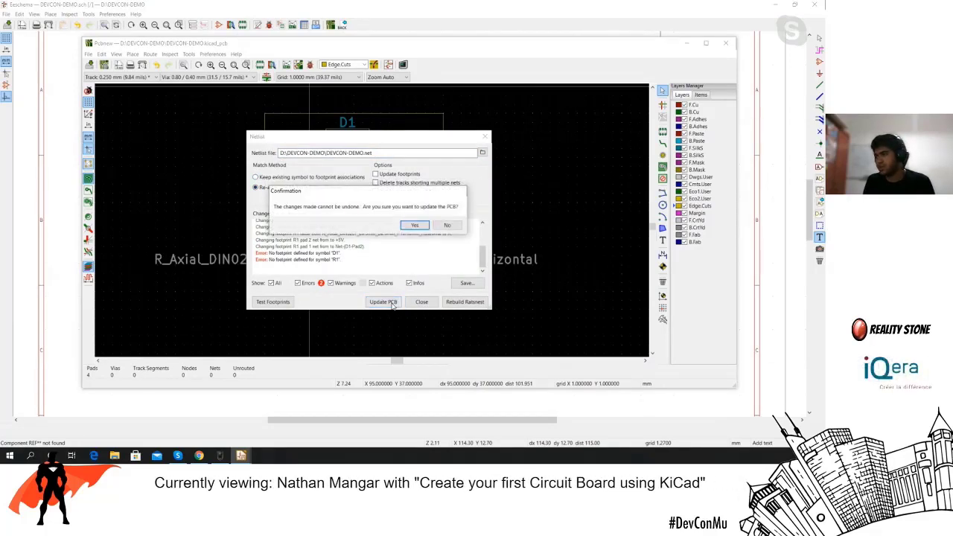
Confirm updating the PCB from the netlist and close the Netlist dialog.
{"action": "left_click", "coordinate": [414, 225]}
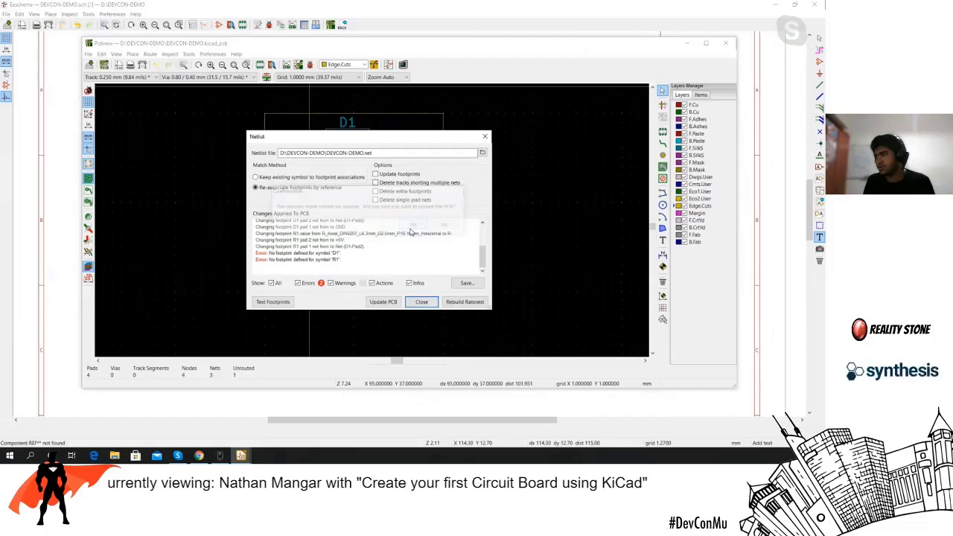
{"action": "left_click", "coordinate": [421, 301]}
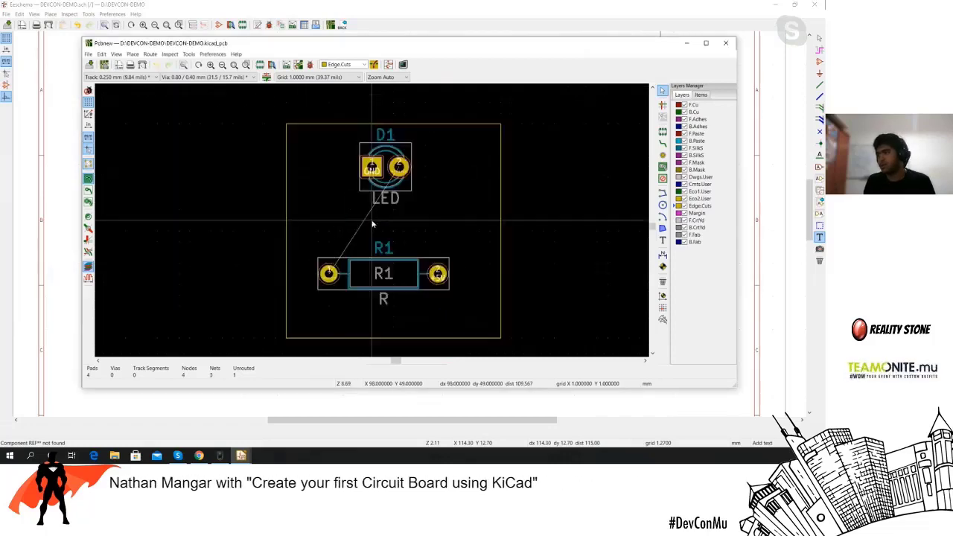
Examine the LED and resistor footprints inside the board outline and the unrouted connection between their pads.
{"action": "scroll", "coordinate": [380, 220], "scroll_direction": "up", "scroll_amount": 3}
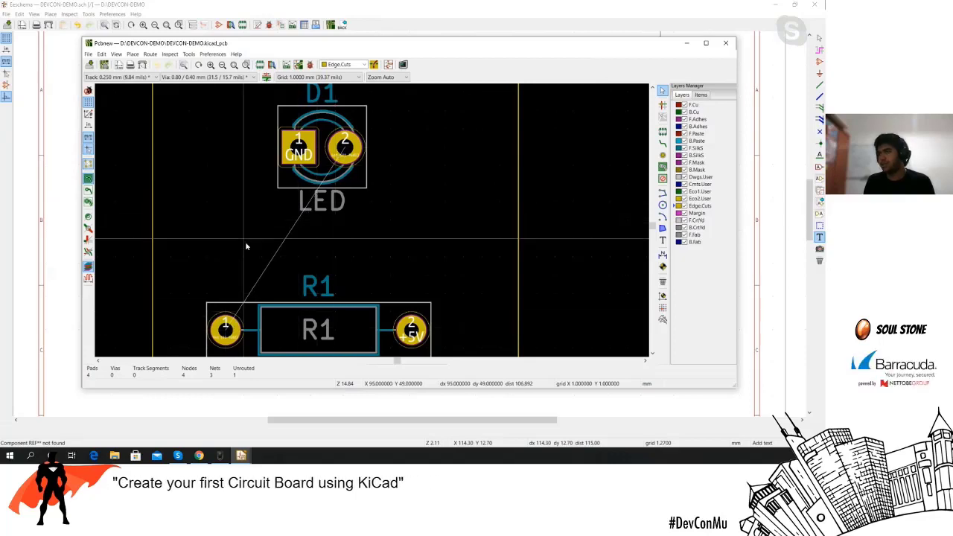
{"action": "scroll", "coordinate": [373, 224], "scroll_direction": "down", "scroll_amount": 3}
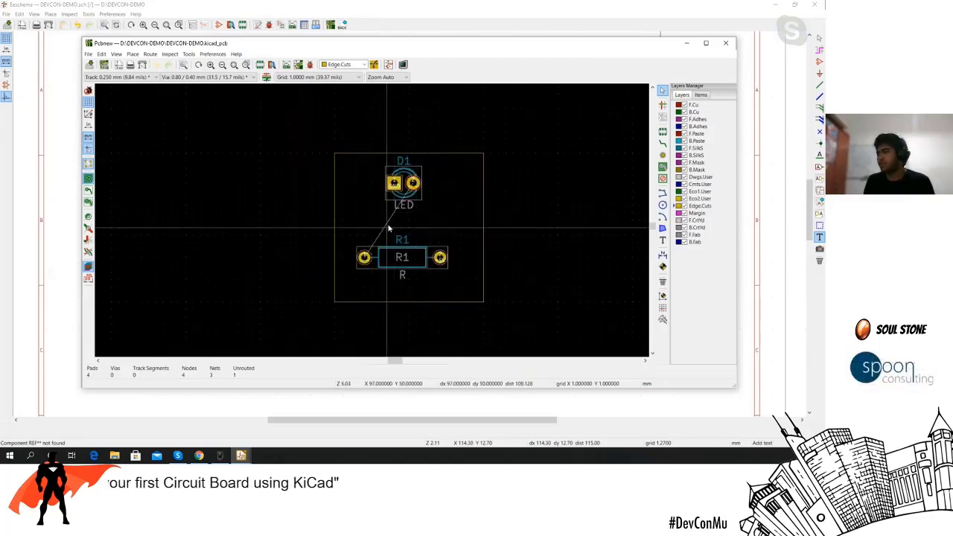
{"action": "scroll", "coordinate": [386, 149], "scroll_direction": "up", "scroll_amount": 1}
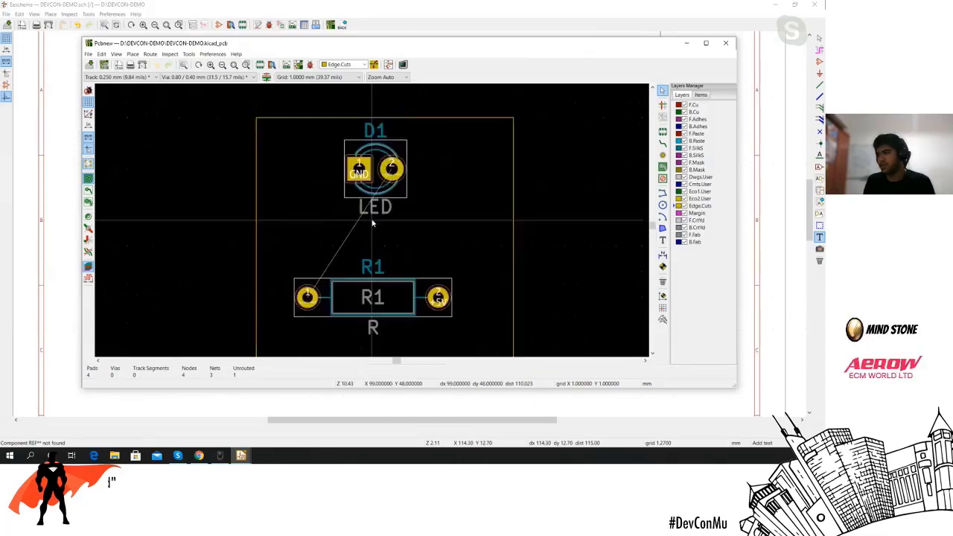
{"action": "scroll", "coordinate": [380, 235], "scroll_direction": "up", "scroll_amount": 3}
{"action": "scroll", "coordinate": [369, 236], "scroll_direction": "down", "scroll_amount": 2}
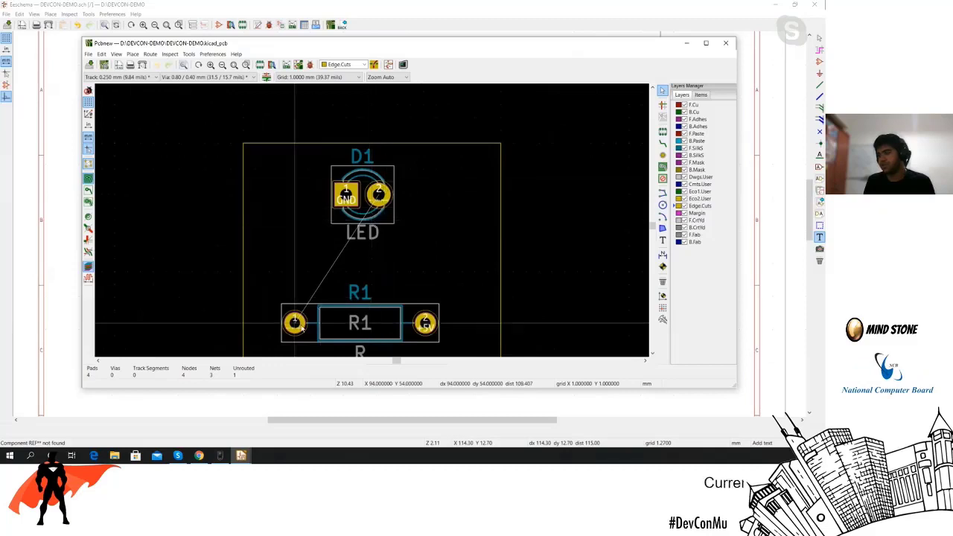
{"action": "scroll", "coordinate": [372, 222], "scroll_direction": "down", "scroll_amount": 3}
{"action": "scroll", "coordinate": [373, 224], "scroll_direction": "up", "scroll_amount": 2}
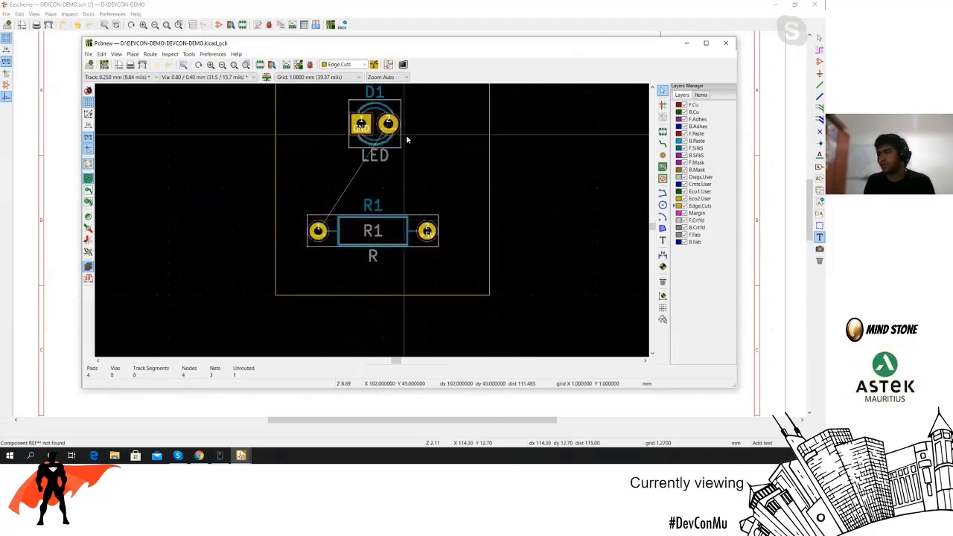
{"action": "scroll", "coordinate": [376, 212], "scroll_direction": "up", "scroll_amount": 1}
Place LED D1 midway up the left half of the board and resistor R1 in the right half, rotated 90 degrees.
{"action": "left_click", "coordinate": [345, 170]}
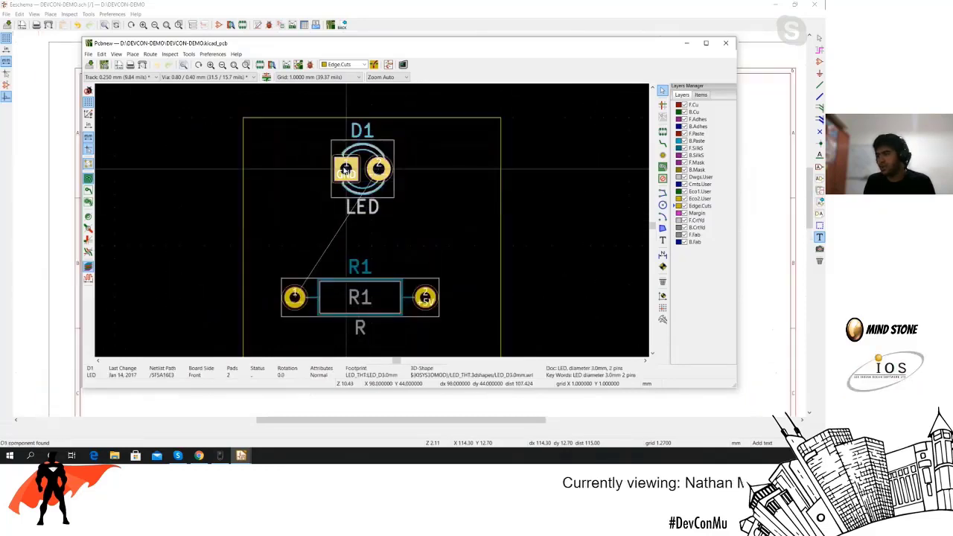
{"action": "left_click_drag", "start_coordinate": [376, 170], "coordinate": [307, 183]}
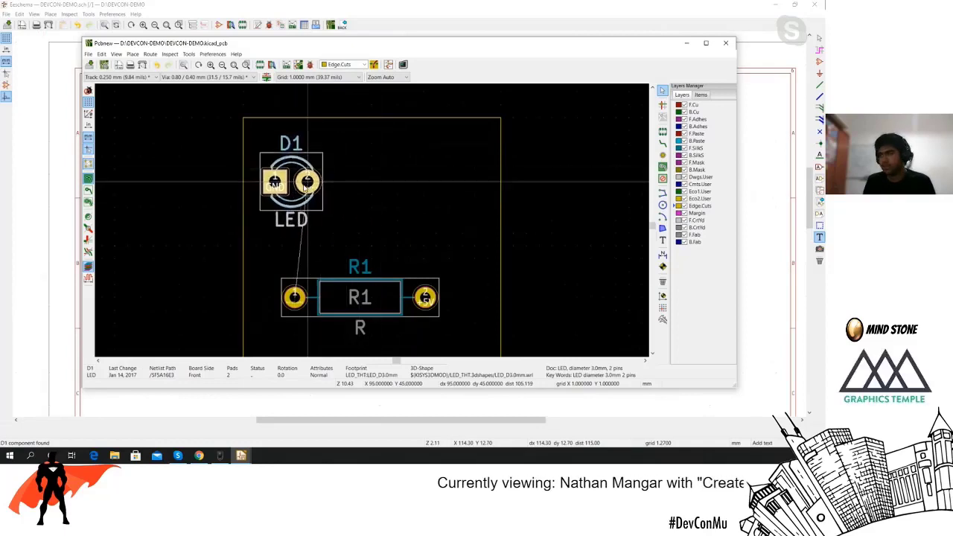
{"action": "left_click", "coordinate": [359, 305]}
{"action": "left_click_drag", "start_coordinate": [358, 305], "coordinate": [297, 263]}
{"action": "scroll", "coordinate": [307, 311], "scroll_direction": "down", "scroll_amount": 1}
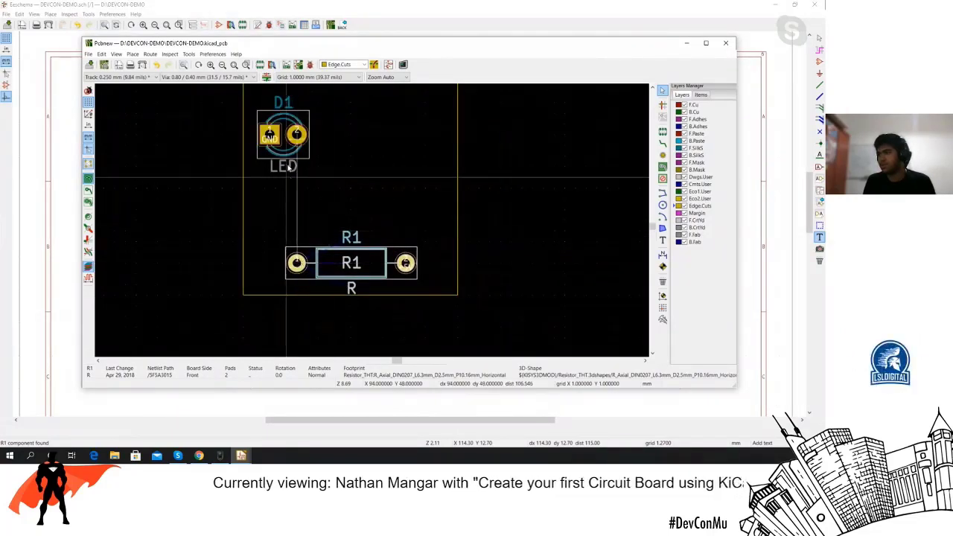
{"action": "left_click", "coordinate": [312, 157]}
{"action": "scroll", "coordinate": [313, 158], "scroll_direction": "down", "scroll_amount": 1}
{"action": "left_click_drag", "start_coordinate": [312, 157], "coordinate": [358, 247]}
{"action": "left_click_drag", "start_coordinate": [403, 319], "coordinate": [430, 293]}
{"action": "key", "text": "r"}
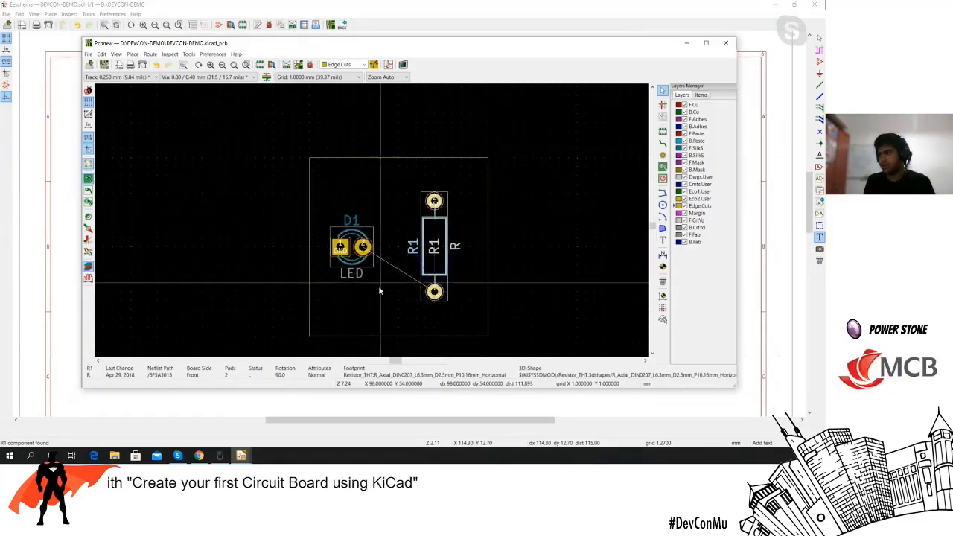
Shift LED D1 and resistor R1 slightly to the left within the board outline.
{"action": "left_click", "coordinate": [362, 250]}
{"action": "left_click_drag", "start_coordinate": [362, 250], "coordinate": [353, 250]}
{"action": "left_click_drag", "start_coordinate": [437, 292], "coordinate": [418, 292]}
{"action": "left_click", "coordinate": [440, 291]}
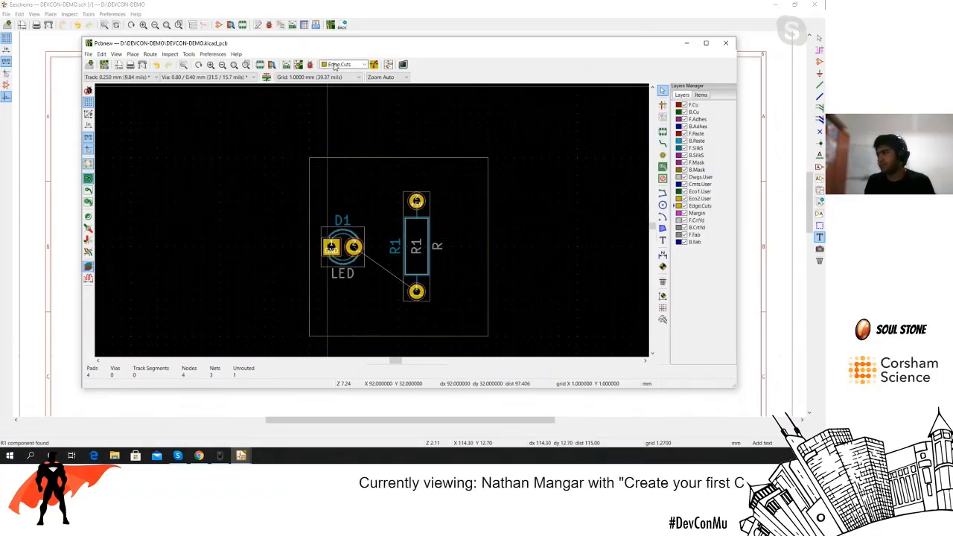
Make F.Cu the active layer and start the Route Track tool.
{"action": "left_click", "coordinate": [339, 65]}
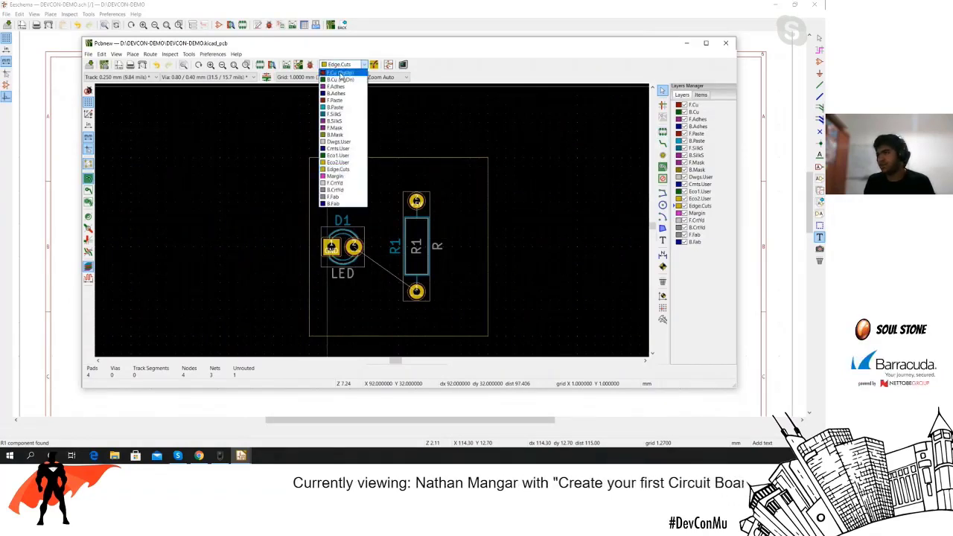
{"action": "left_click", "coordinate": [343, 73]}
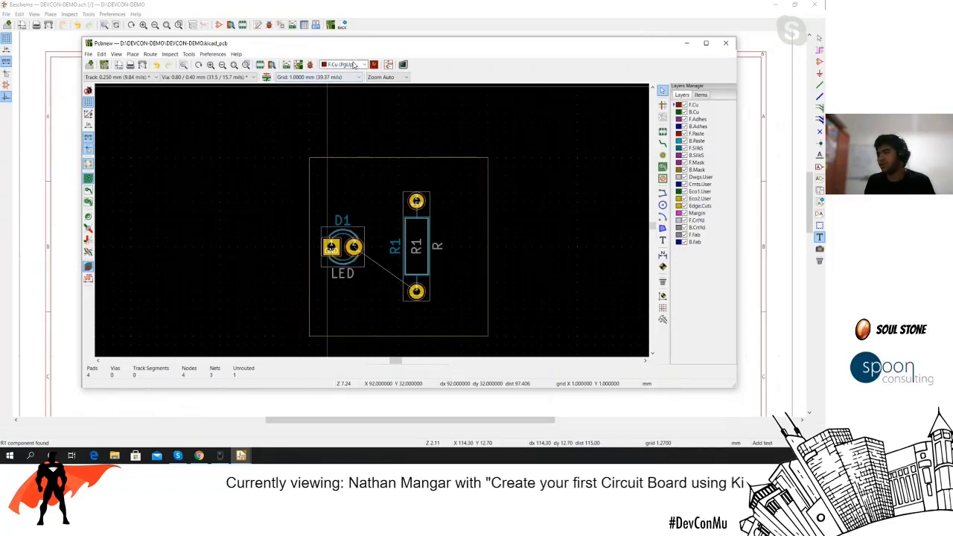
{"action": "left_click", "coordinate": [89, 54]}
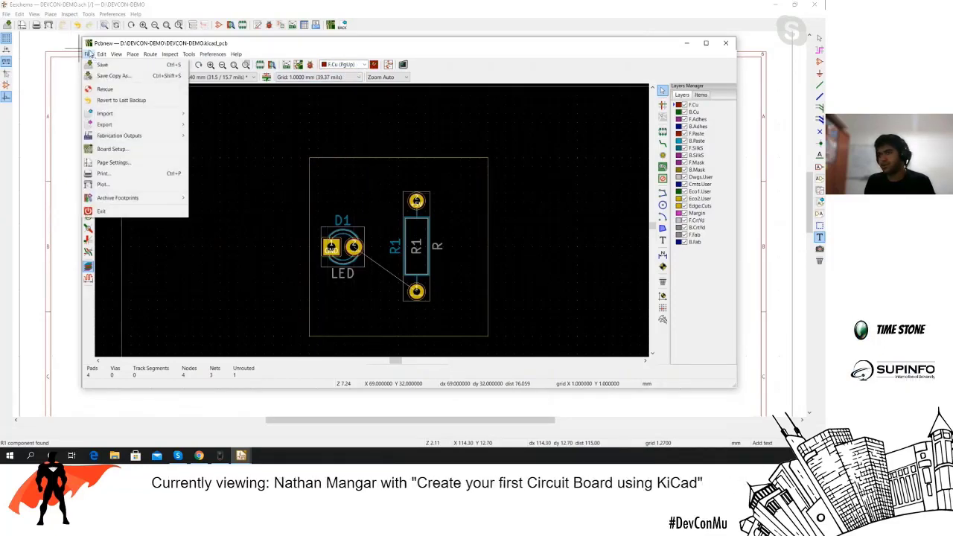
{"action": "mouse_move", "coordinate": [133, 54]}
{"action": "left_click", "coordinate": [102, 81]}
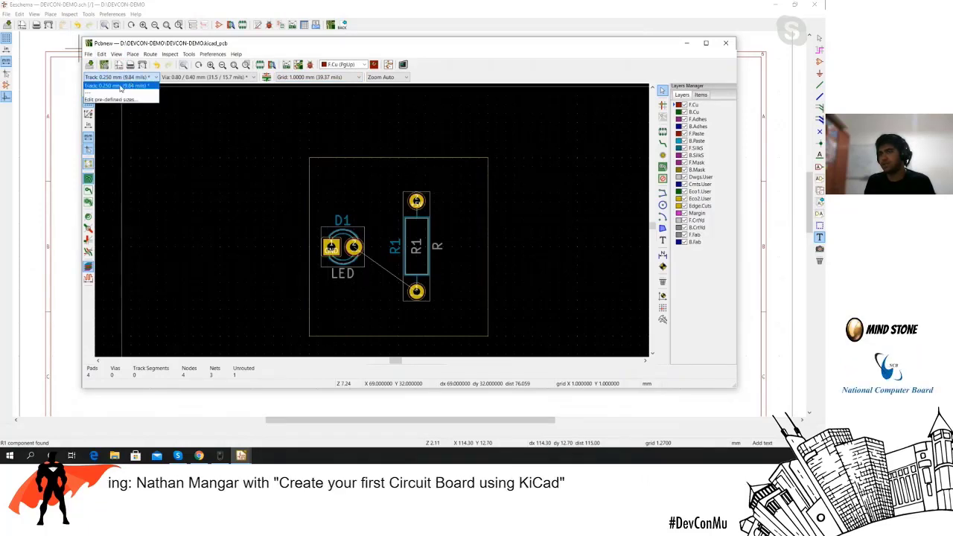
{"action": "left_click", "coordinate": [119, 87]}
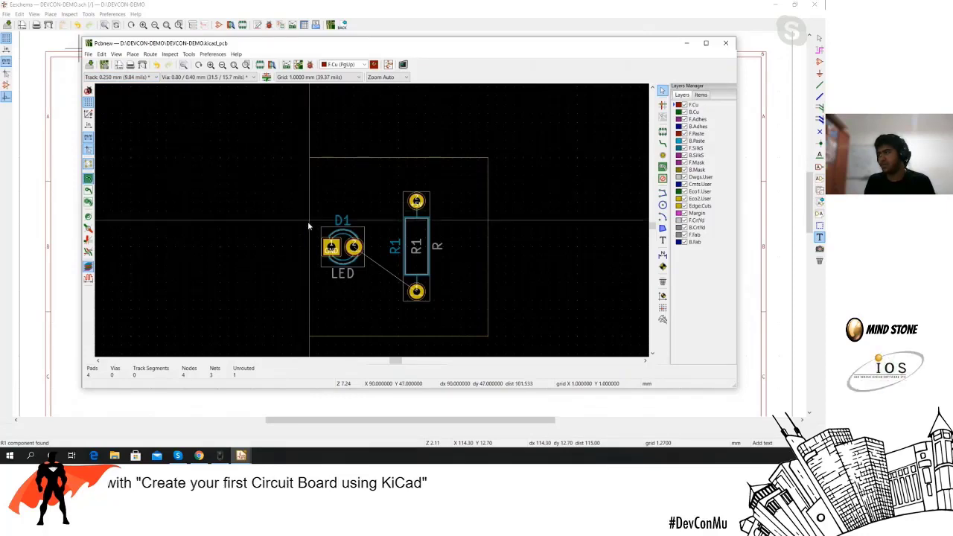
{"action": "left_click", "coordinate": [661, 144]}
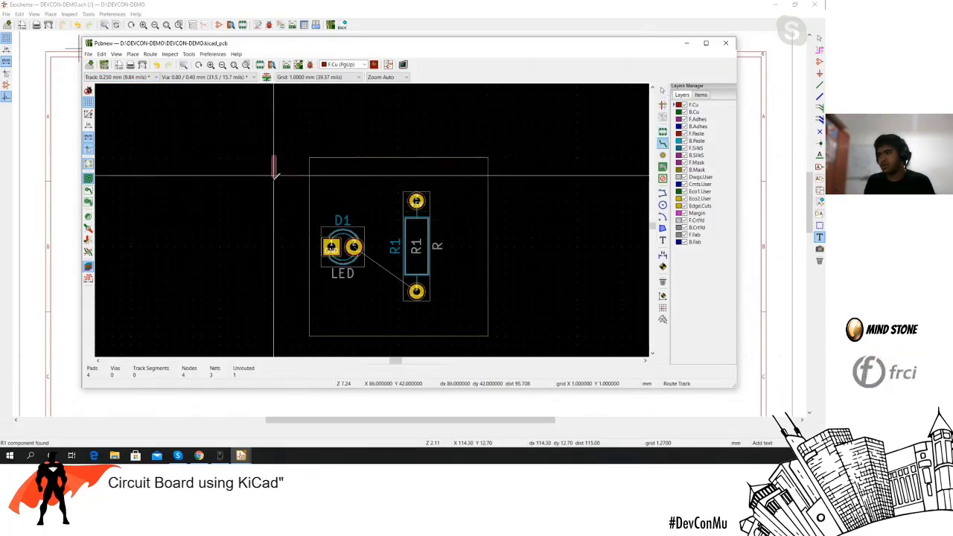
{"action": "scroll", "coordinate": [275, 199], "scroll_direction": "up", "scroll_amount": 3}
{"action": "scroll", "coordinate": [373, 216], "scroll_direction": "down", "scroll_amount": 1}
{"action": "scroll", "coordinate": [374, 217], "scroll_direction": "down", "scroll_amount": 2}
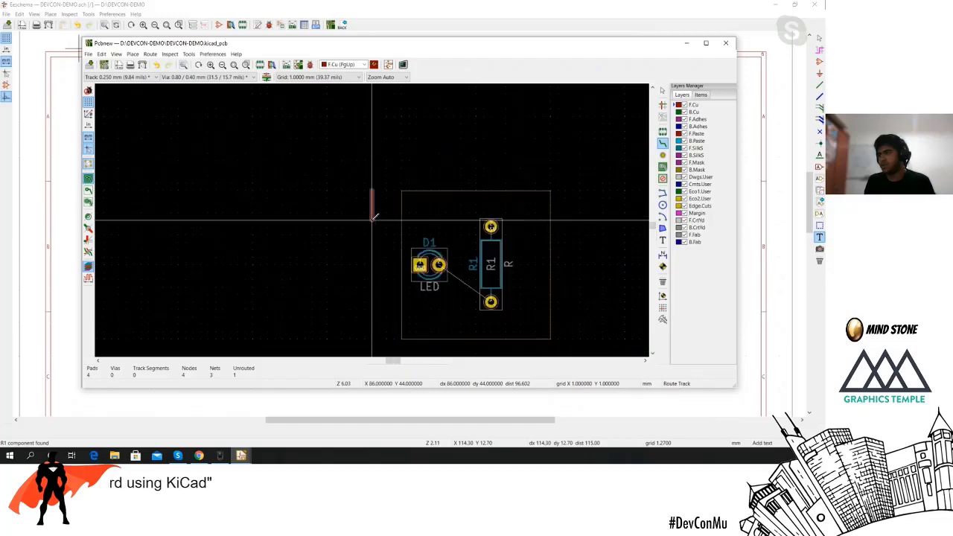
{"action": "right_click", "coordinate": [380, 222]}
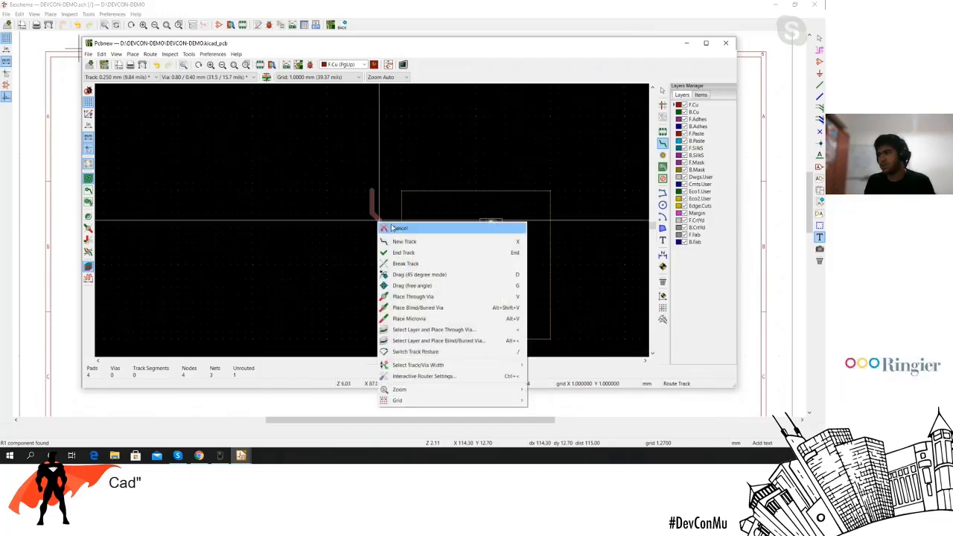
{"action": "left_click", "coordinate": [395, 227]}
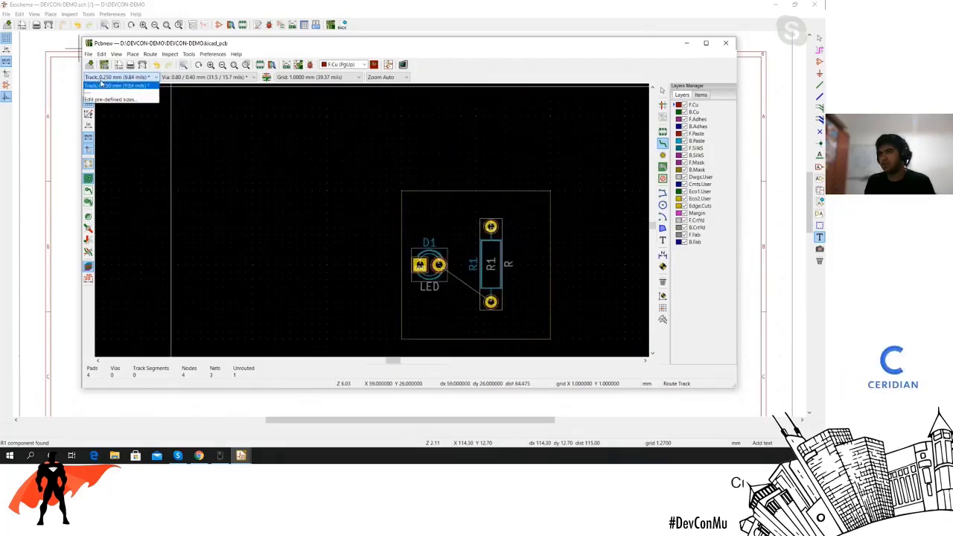
Add a predefined track width of 0.7 mm in the board setup and make it the current track width.
{"action": "left_click", "coordinate": [117, 100]}
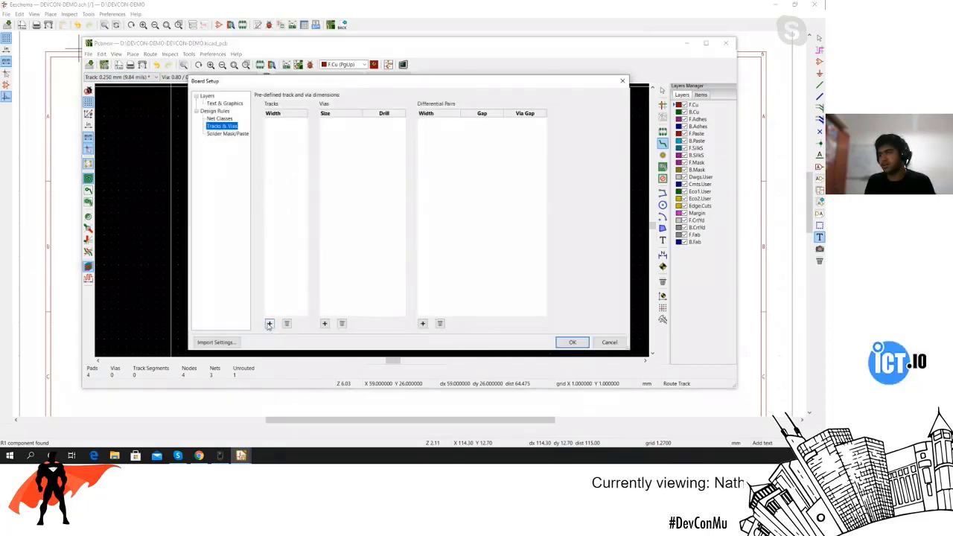
{"action": "left_click", "coordinate": [270, 123]}
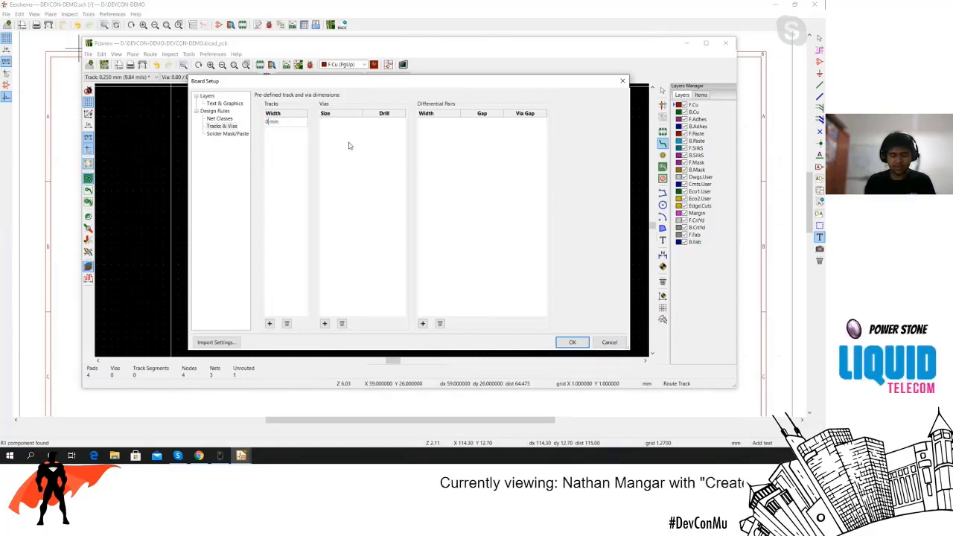
{"action": "type", "text": ".7"}
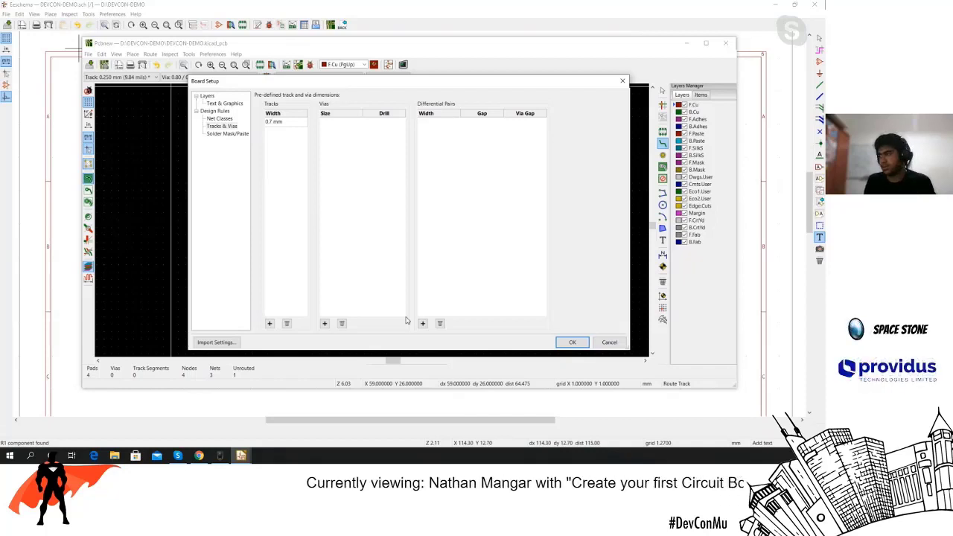
{"action": "left_click", "coordinate": [573, 343]}
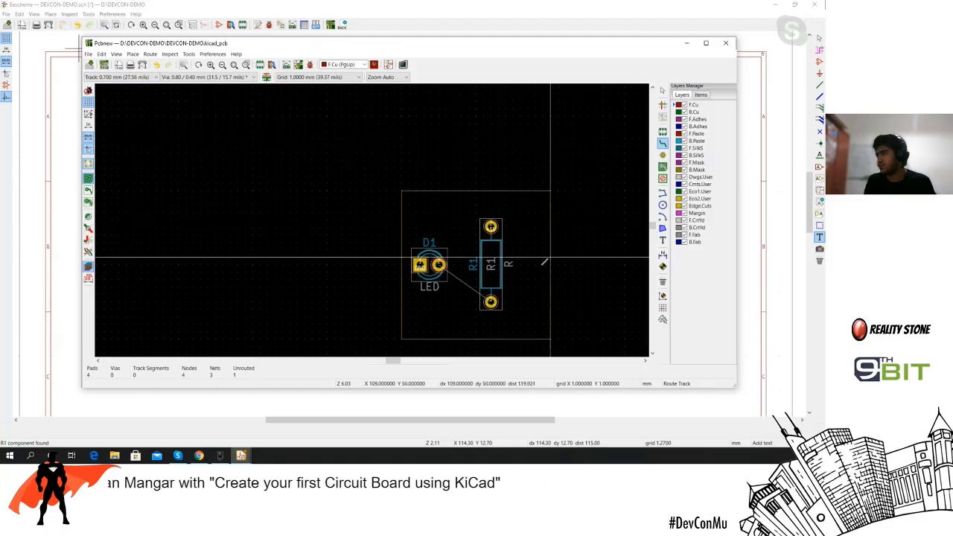
Route a 0.7 mm F.Cu track from pad 1 of resistor R1 to pad 2 of LED D1.
{"action": "scroll", "coordinate": [475, 289], "scroll_direction": "up", "scroll_amount": 3}
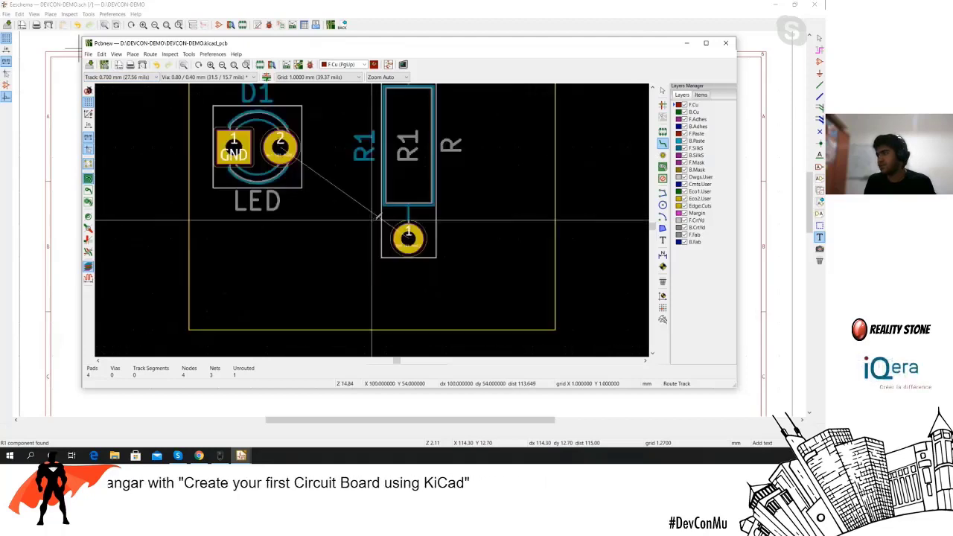
{"action": "left_click", "coordinate": [408, 238]}
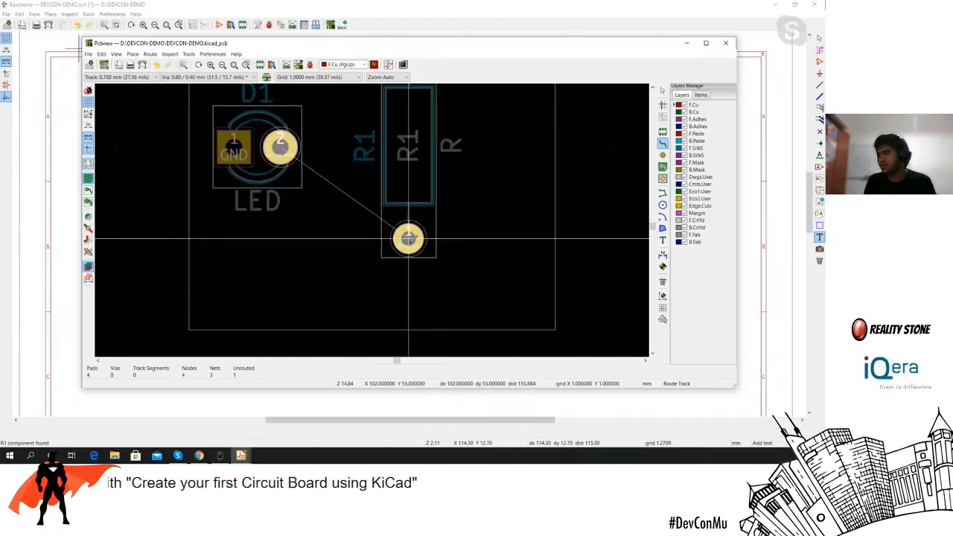
{"action": "left_click", "coordinate": [282, 145]}
{"action": "scroll", "coordinate": [372, 220], "scroll_direction": "down", "scroll_amount": 3}
{"action": "scroll", "coordinate": [372, 220], "scroll_direction": "up", "scroll_amount": 2}
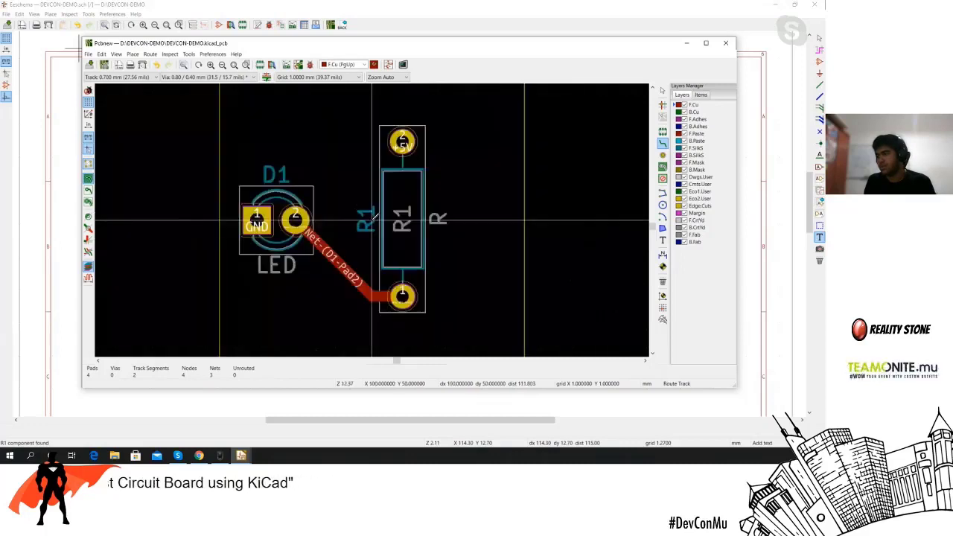
Place a SolderWirePad_1x01_SMD_5x10mm footprint outside the board outline, beside resistor R1, and delete it again.
{"action": "scroll", "coordinate": [372, 219], "scroll_direction": "down", "scroll_amount": 2}
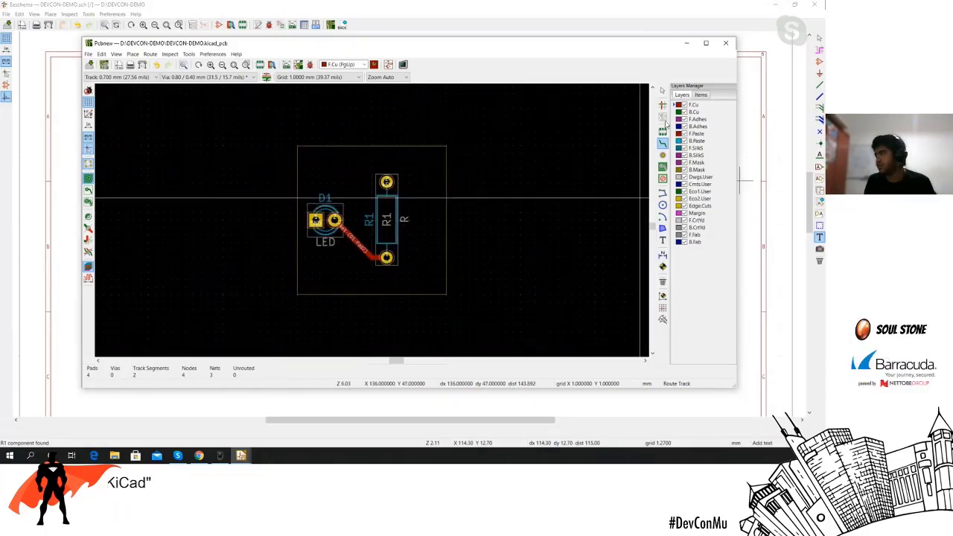
{"action": "left_click", "coordinate": [663, 117]}
{"action": "left_click", "coordinate": [559, 221]}
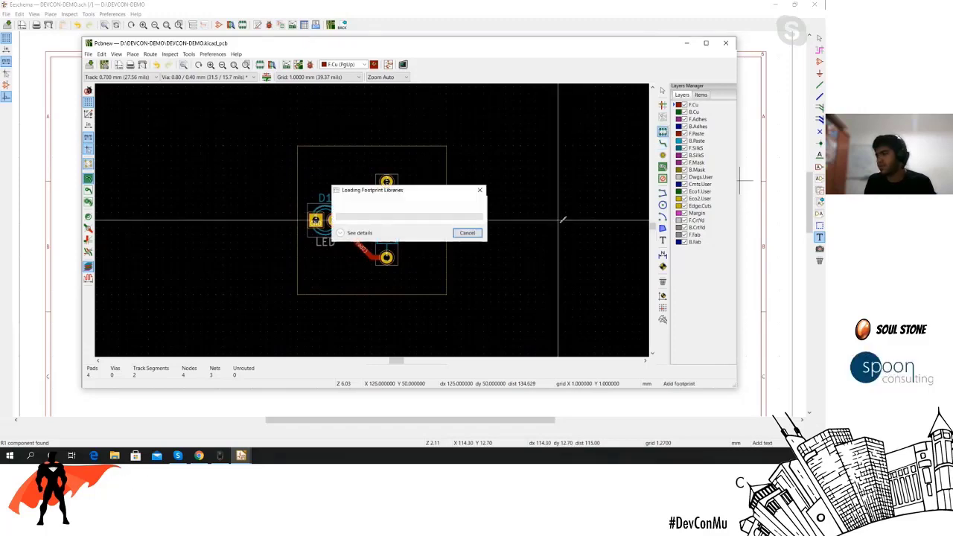
{"action": "type", "text": "pi"}
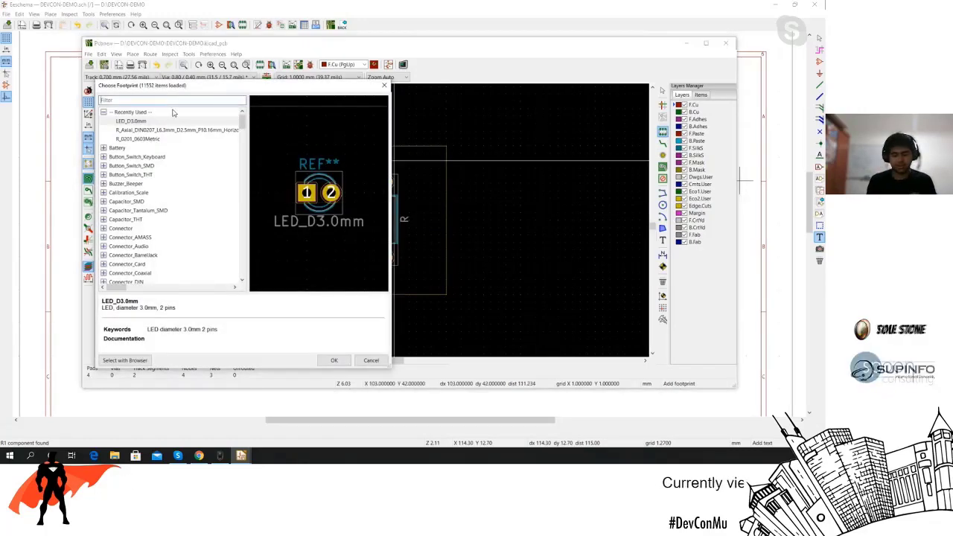
{"action": "type", "text": "d"}
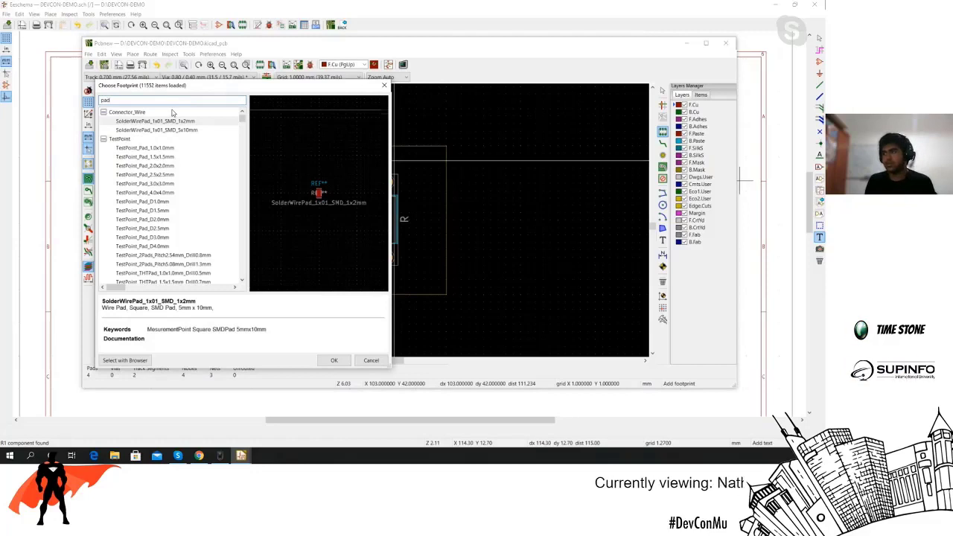
{"action": "left_click", "coordinate": [171, 130]}
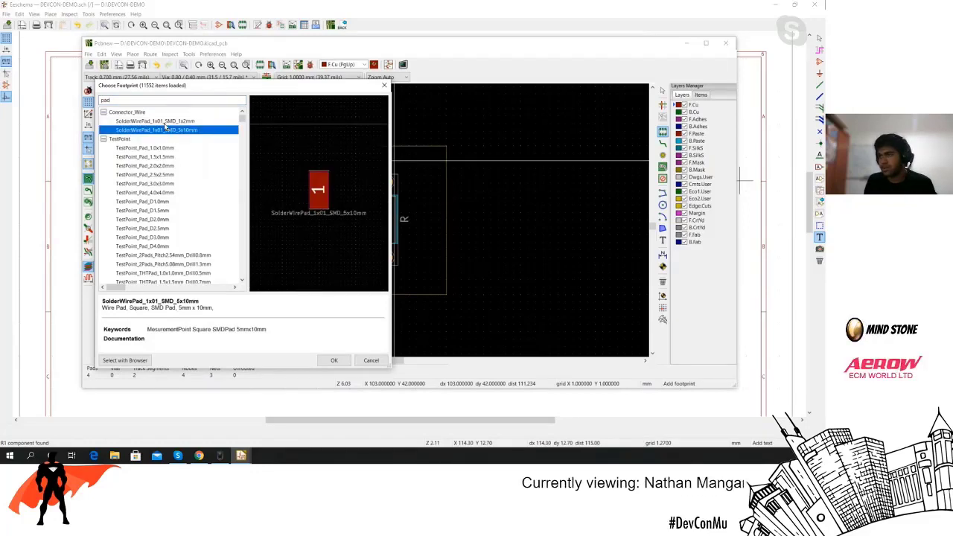
{"action": "key", "text": "Up"}
{"action": "left_click", "coordinate": [162, 148]}
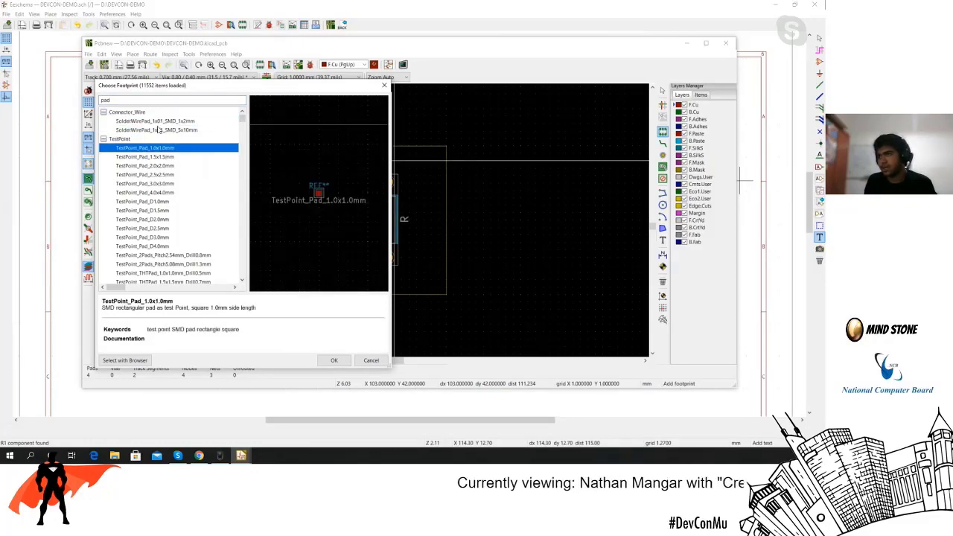
{"action": "left_click", "coordinate": [158, 131]}
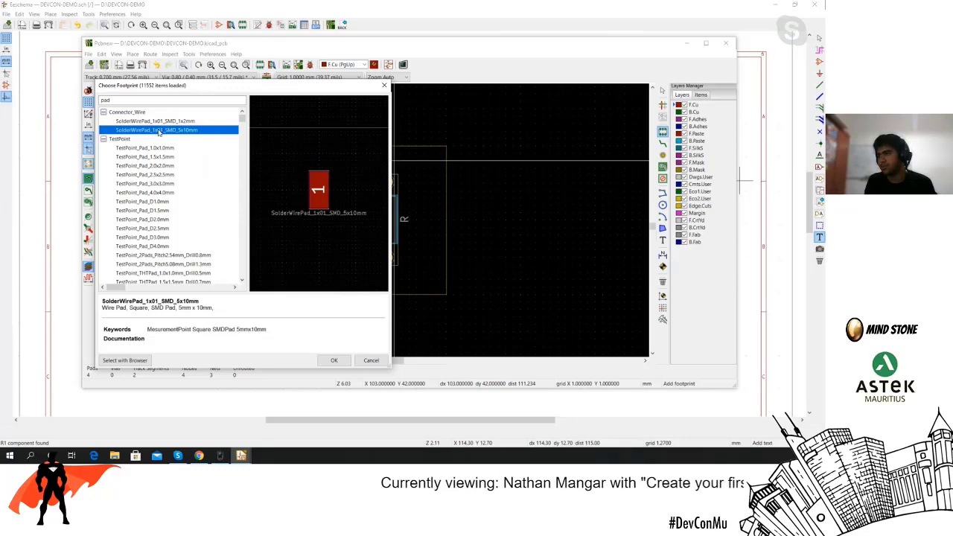
{"action": "double_click", "coordinate": [158, 130]}
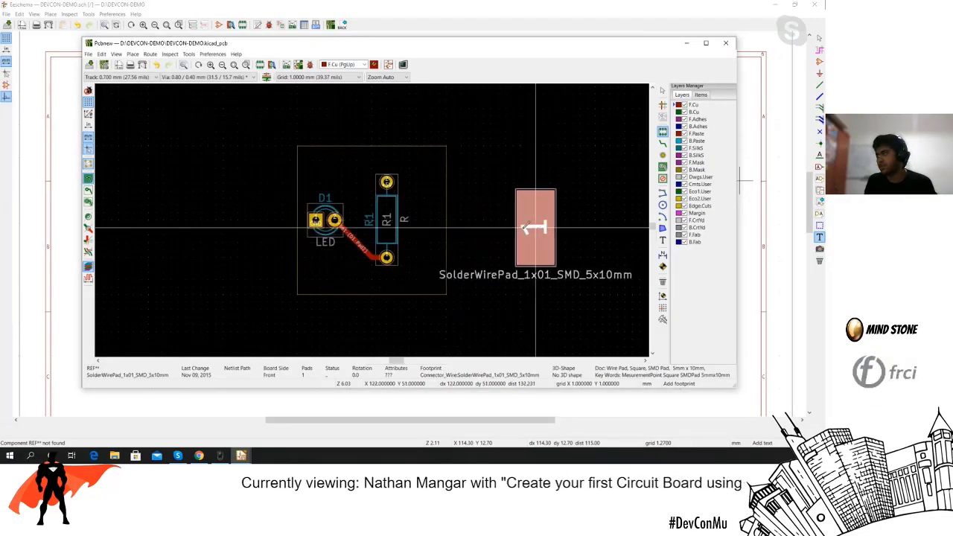
{"action": "left_click", "coordinate": [506, 227]}
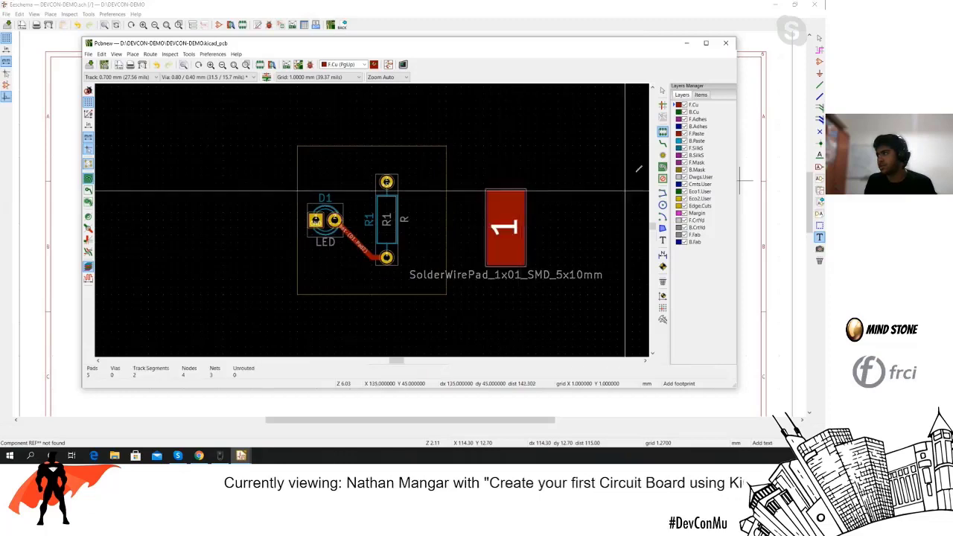
{"action": "left_click", "coordinate": [490, 213]}
{"action": "key", "text": "Delete"}
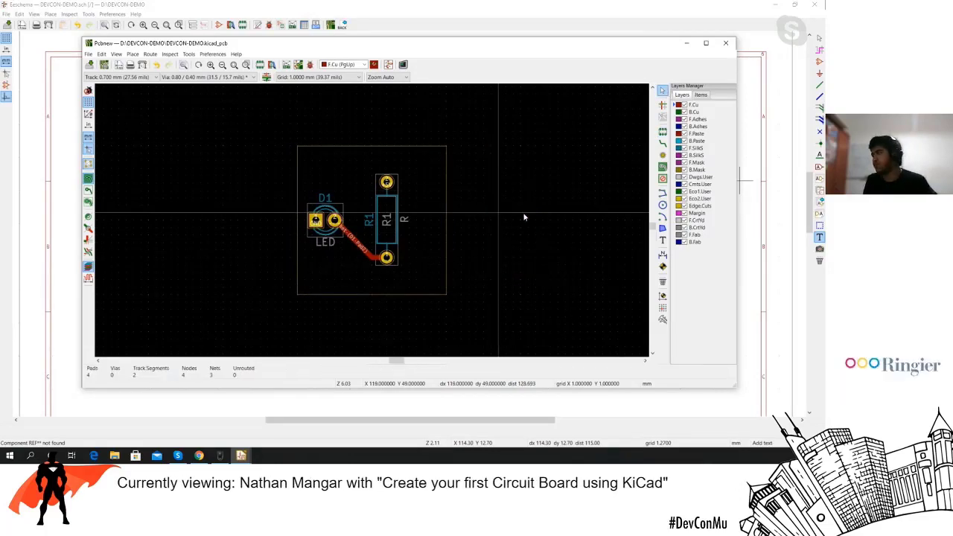
Start adding another footprint and filter the footprint library by "solder pad".
{"action": "left_click", "coordinate": [662, 131]}
{"action": "left_click", "coordinate": [559, 164]}
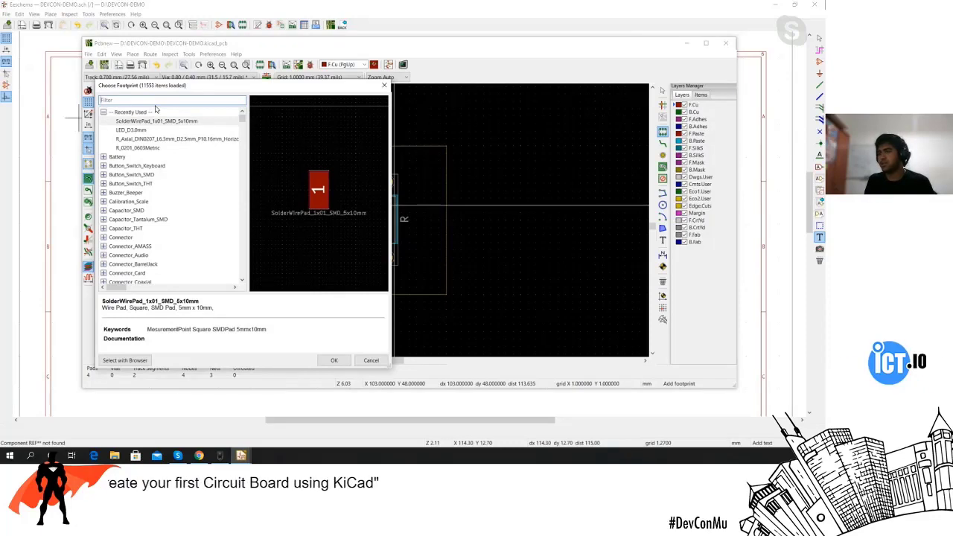
{"action": "left_click_drag", "start_coordinate": [157, 88], "coordinate": [179, 102]}
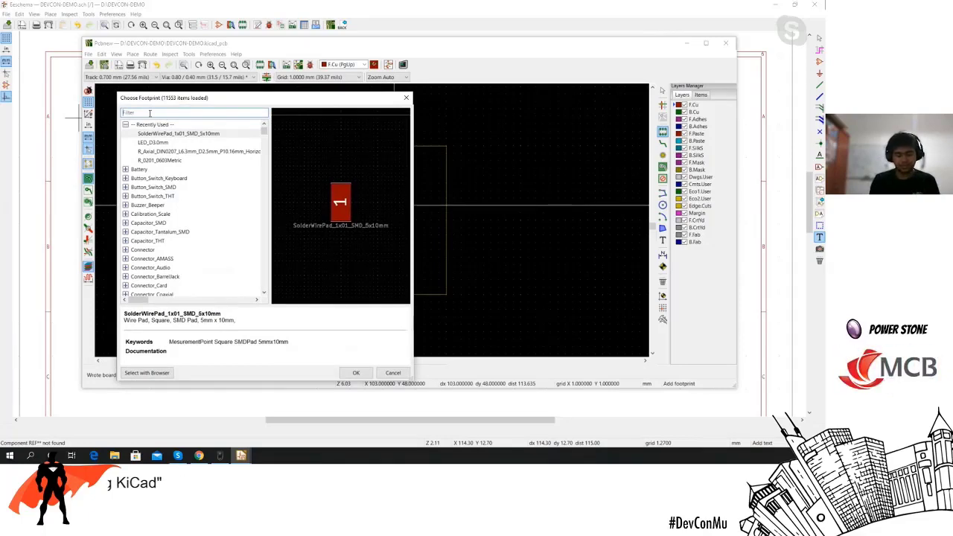
{"action": "type", "text": "so"}
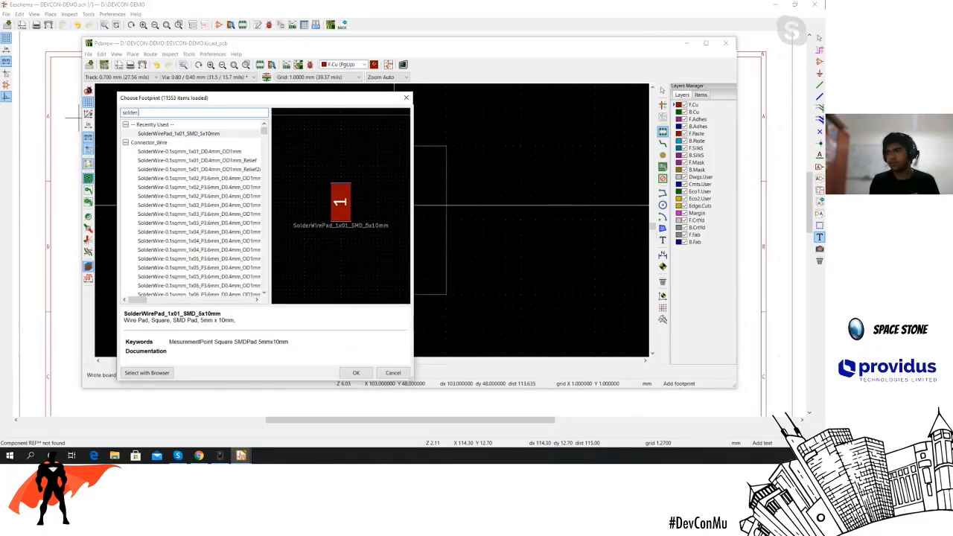
{"action": "type", "text": "lder pas"}
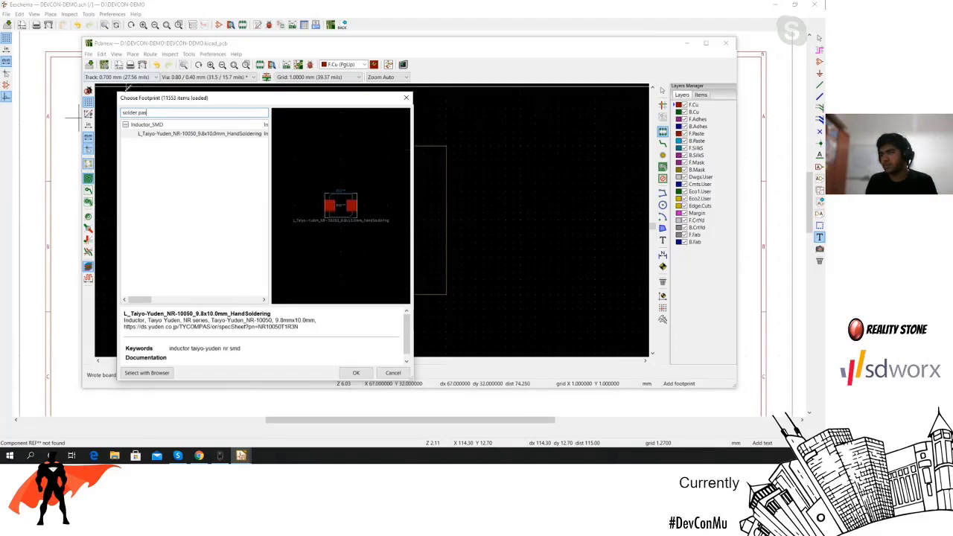
{"action": "key", "text": "BackSpace"}
{"action": "key", "text": "BackSpace"}
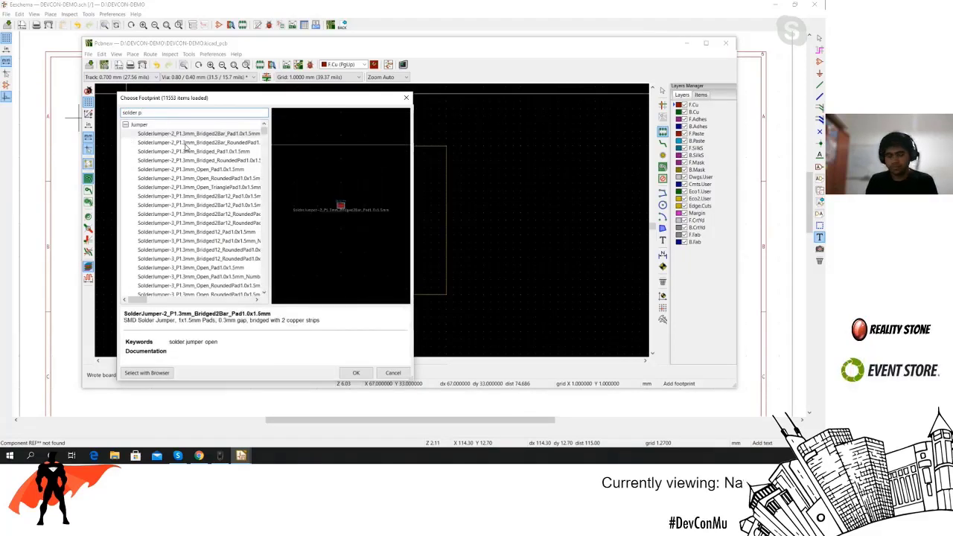
{"action": "type", "text": "ad"}
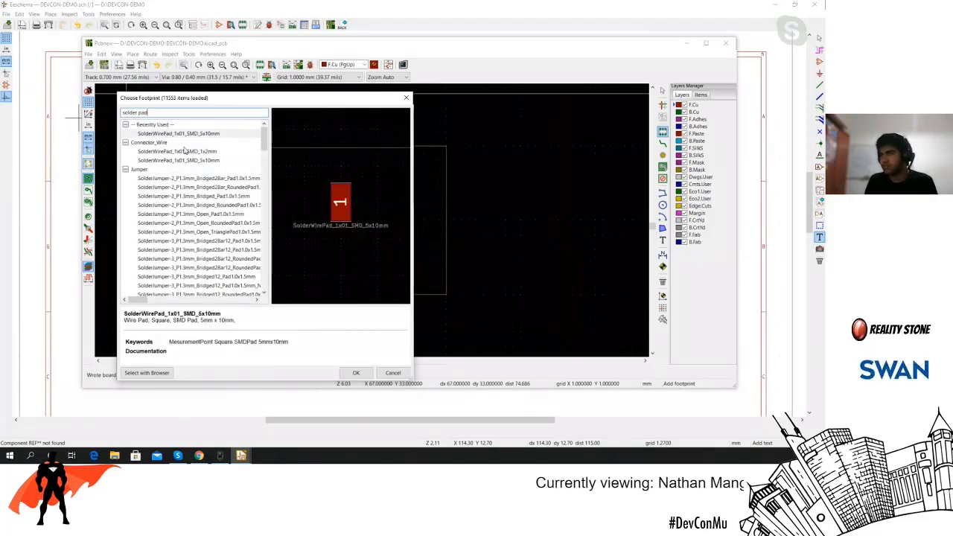
Place a SolderWirePad_1x01_SMD_1x2mm footprint inside the board outline, next to pad 2 of resistor R1.
{"action": "left_click", "coordinate": [175, 160]}
{"action": "left_click", "coordinate": [173, 152]}
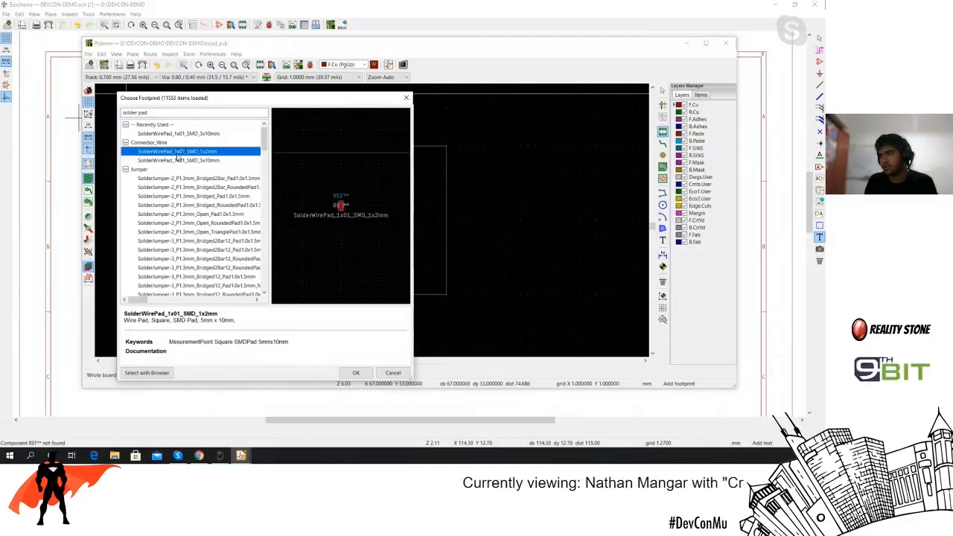
{"action": "double_click", "coordinate": [173, 152]}
{"action": "scroll", "coordinate": [372, 214], "scroll_direction": "up", "scroll_amount": 4}
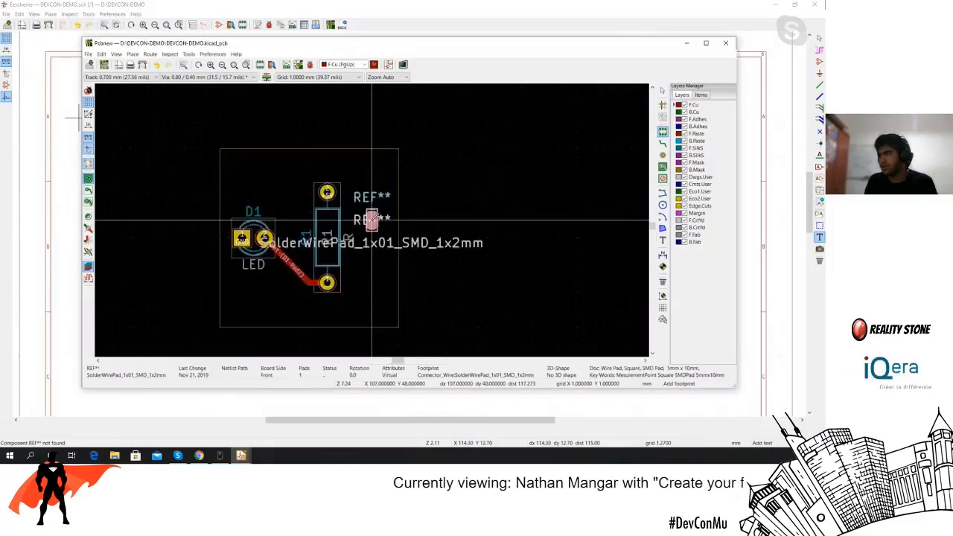
{"action": "scroll", "coordinate": [371, 218], "scroll_direction": "down", "scroll_amount": 4}
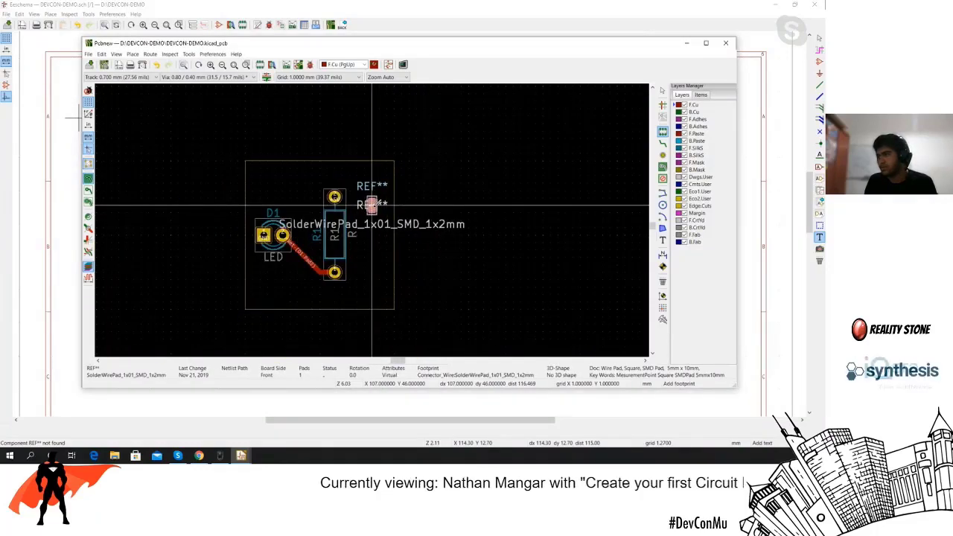
{"action": "left_click", "coordinate": [371, 204]}
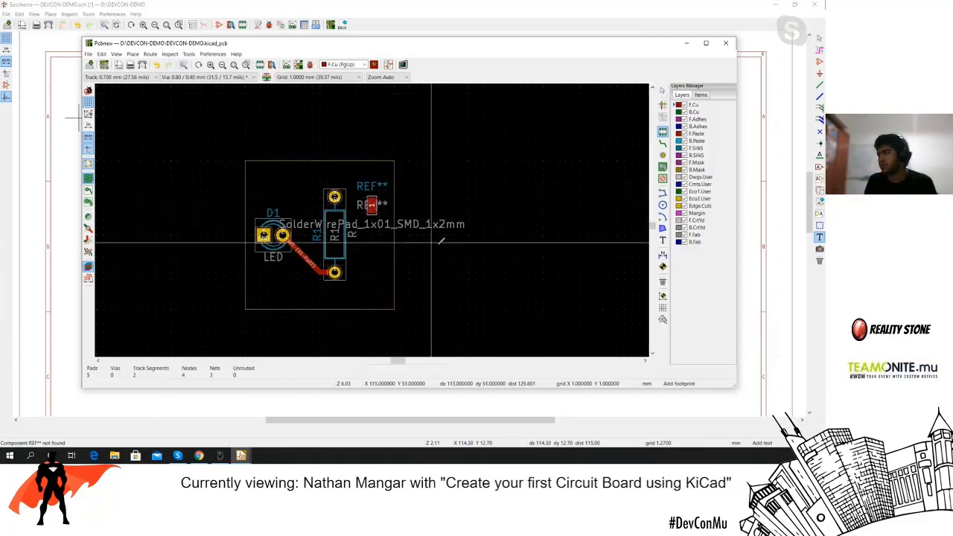
Copy the 1x2 mm solder wire pad and paste the copy directly below it, next to pad 1 of resistor R1.
{"action": "scroll", "coordinate": [350, 195], "scroll_direction": "up", "scroll_amount": 1}
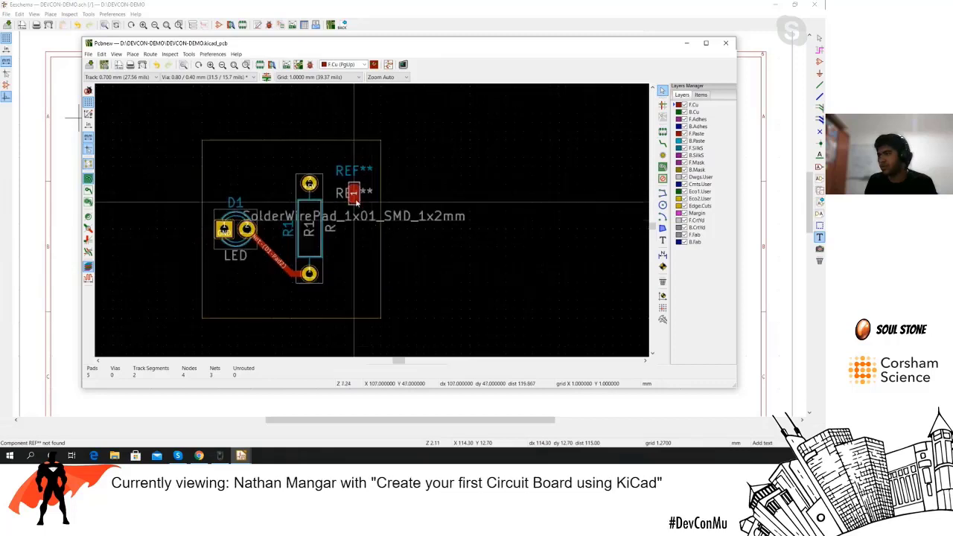
{"action": "left_click", "coordinate": [355, 192]}
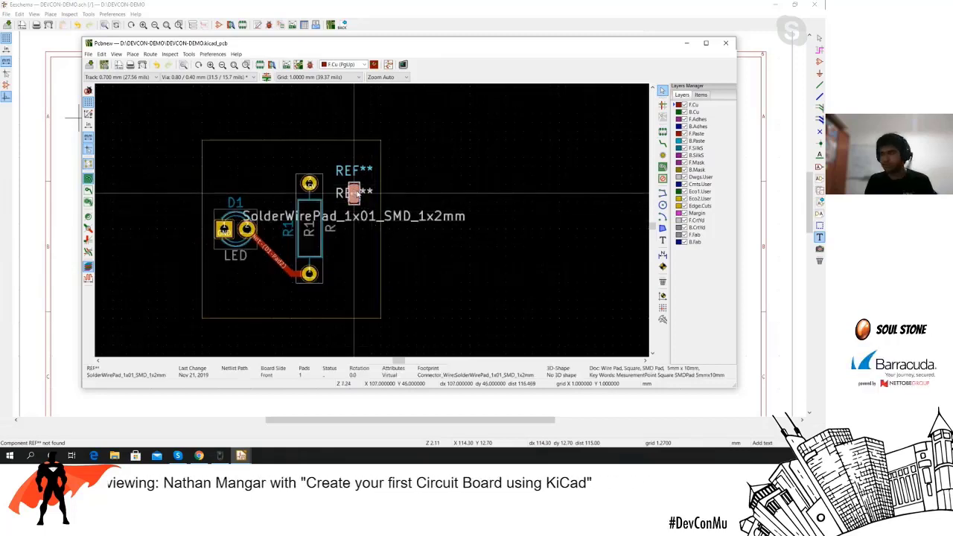
{"action": "key", "text": "Escape"}
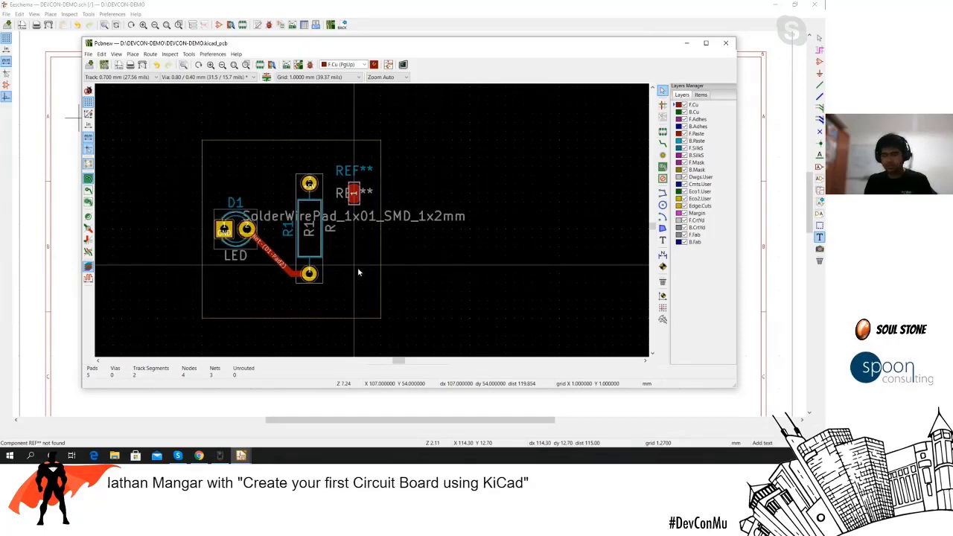
{"action": "key", "text": "ctrl+v"}
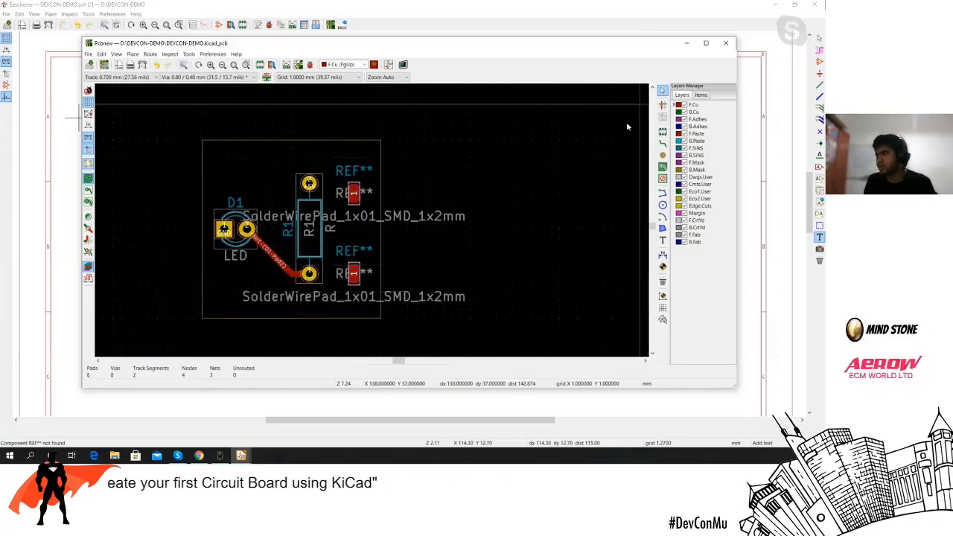
Assign the GND net to the upper solder wire pad.
{"action": "scroll", "coordinate": [374, 223], "scroll_direction": "up", "scroll_amount": 2}
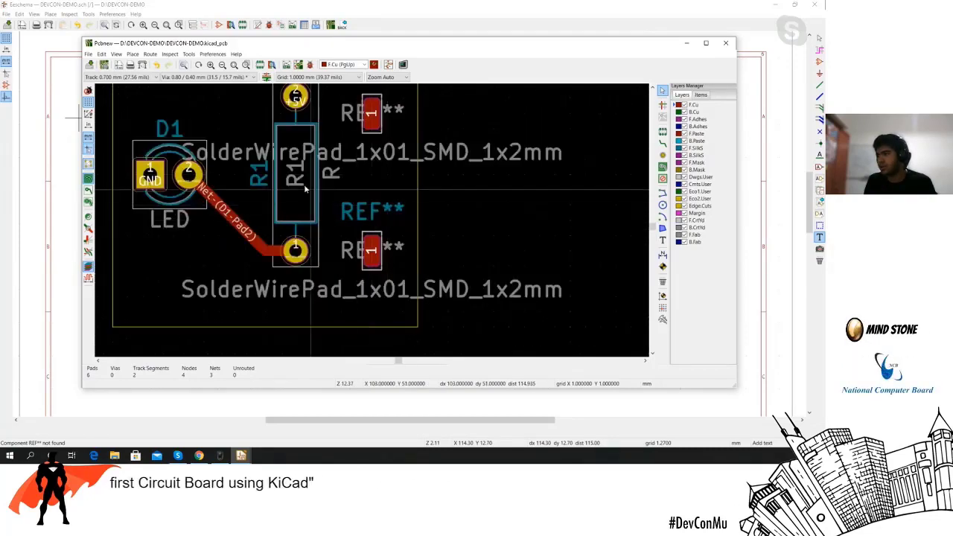
{"action": "scroll", "coordinate": [374, 223], "scroll_direction": "down", "scroll_amount": 1}
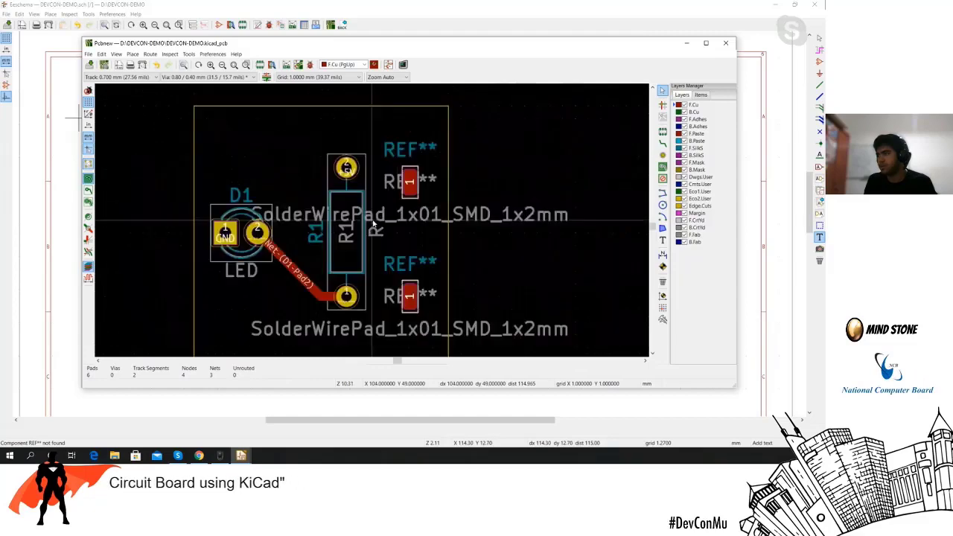
{"action": "double_click", "coordinate": [410, 181]}
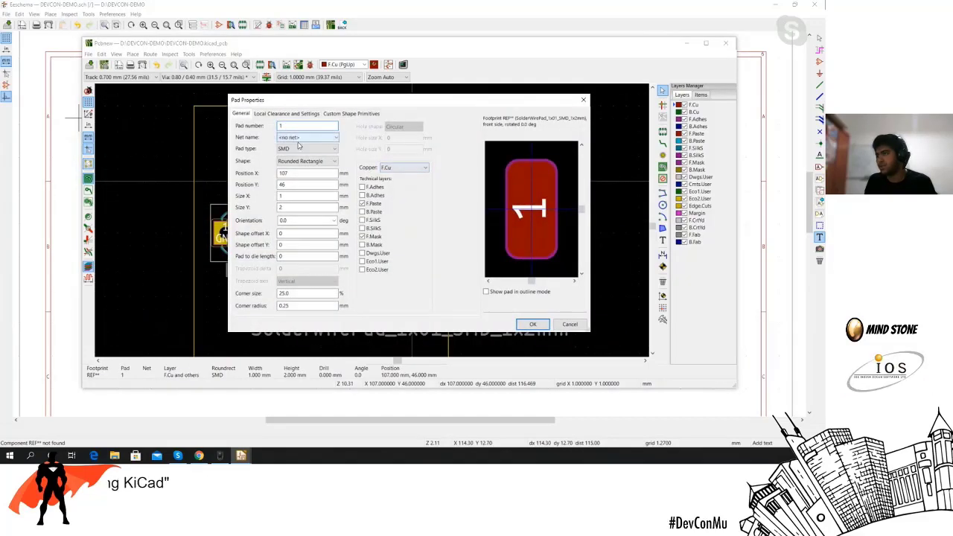
{"action": "left_click", "coordinate": [301, 138]}
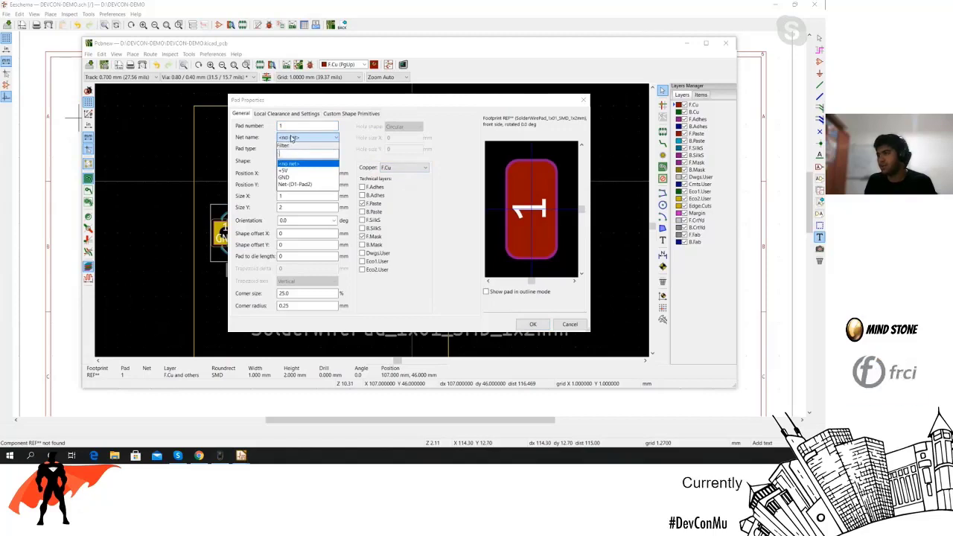
{"action": "left_click", "coordinate": [301, 177]}
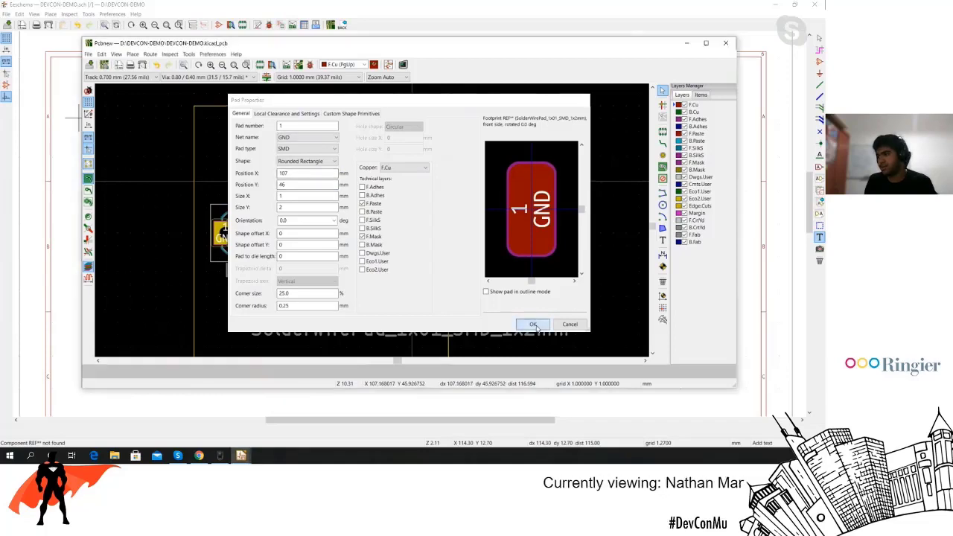
{"action": "left_click", "coordinate": [533, 324]}
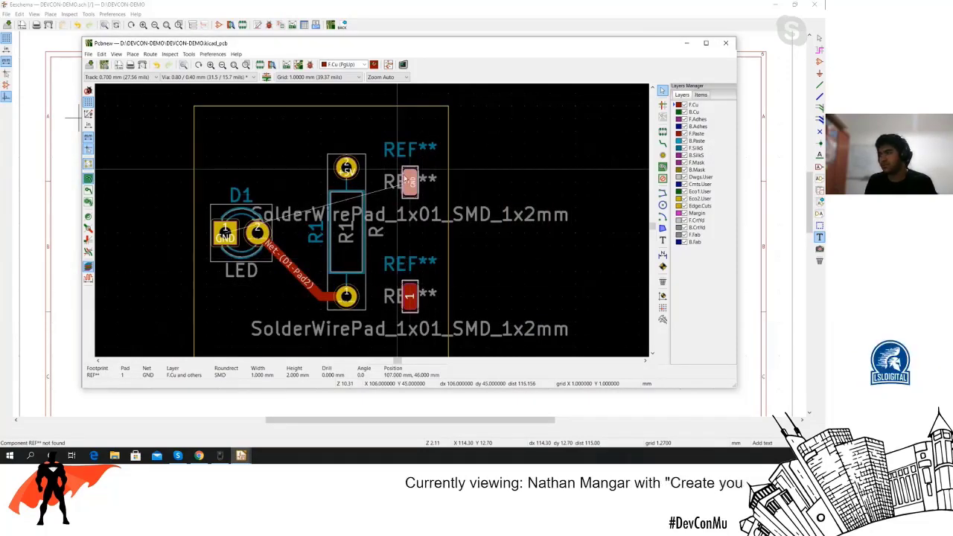
Change the net of the upper solder wire pad to +5V.
{"action": "double_click", "coordinate": [409, 183]}
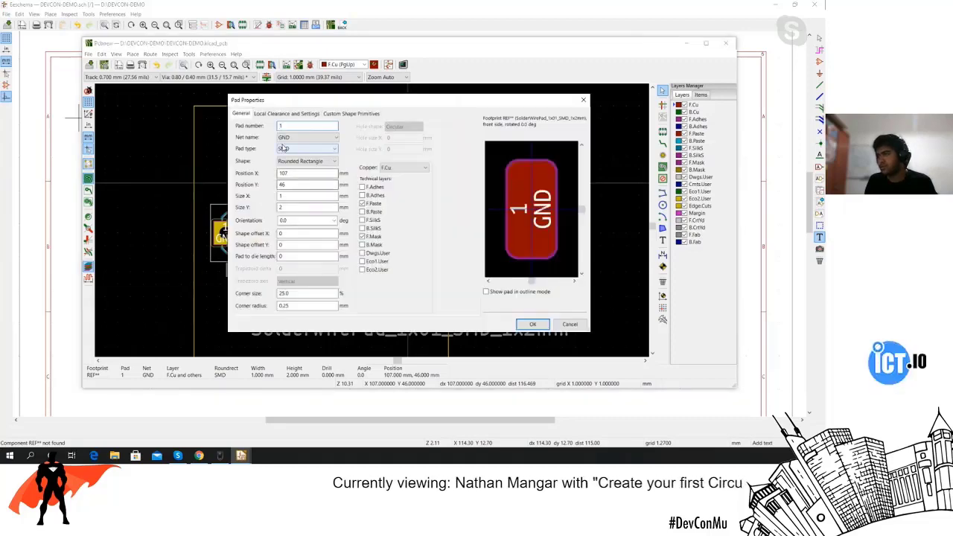
{"action": "left_click", "coordinate": [294, 138]}
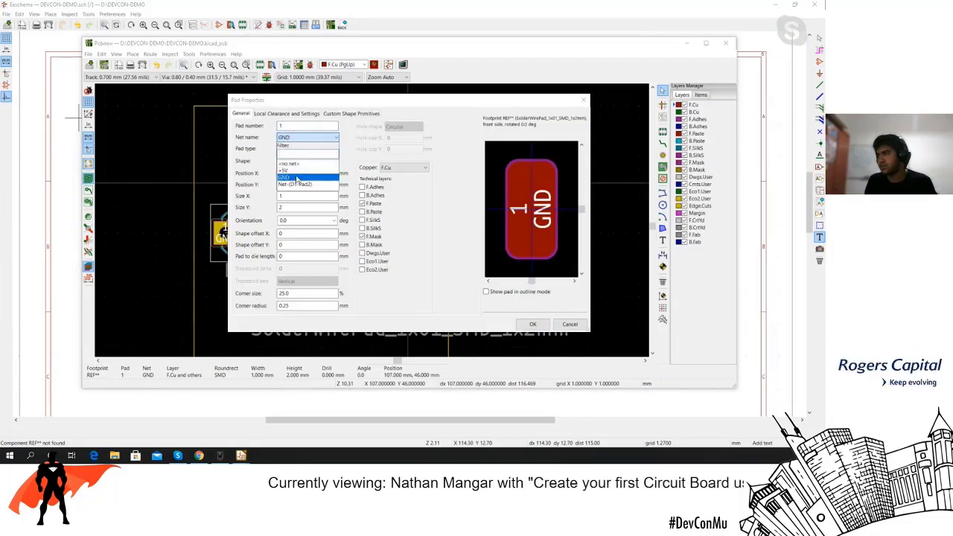
{"action": "left_click", "coordinate": [290, 169]}
{"action": "left_click", "coordinate": [532, 324]}
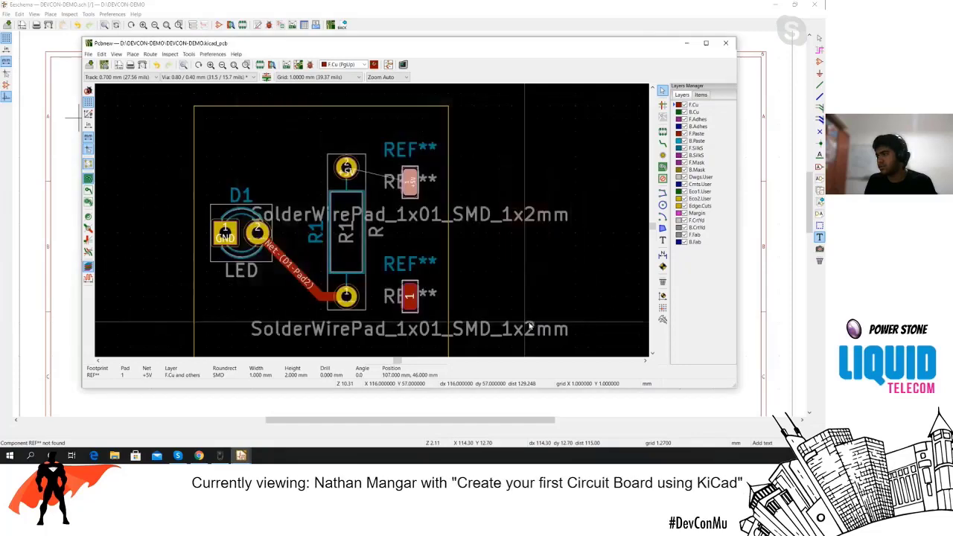
Assign the GND net to the lower solder wire pad.
{"action": "double_click", "coordinate": [409, 298]}
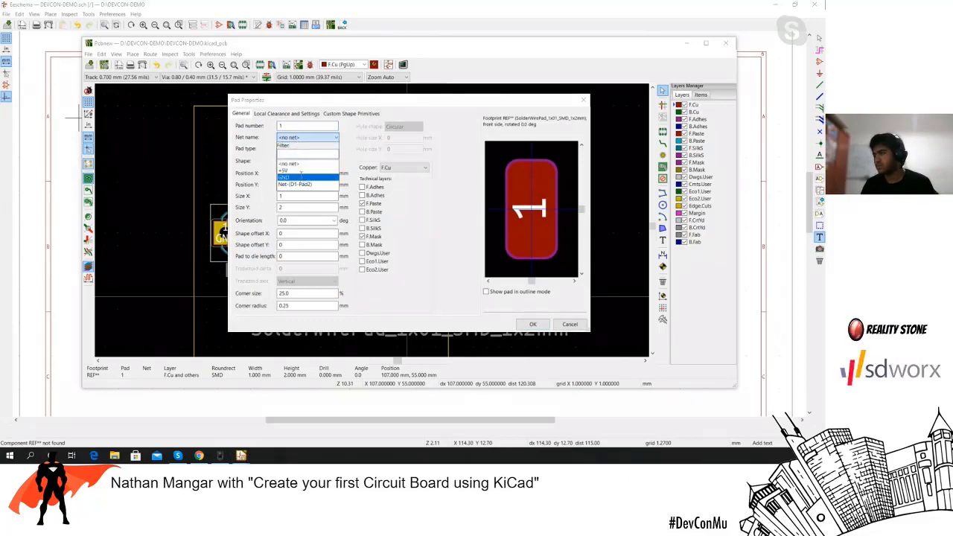
{"action": "left_click", "coordinate": [301, 177]}
{"action": "left_click", "coordinate": [532, 324]}
{"action": "scroll", "coordinate": [358, 266], "scroll_direction": "down", "scroll_amount": 3}
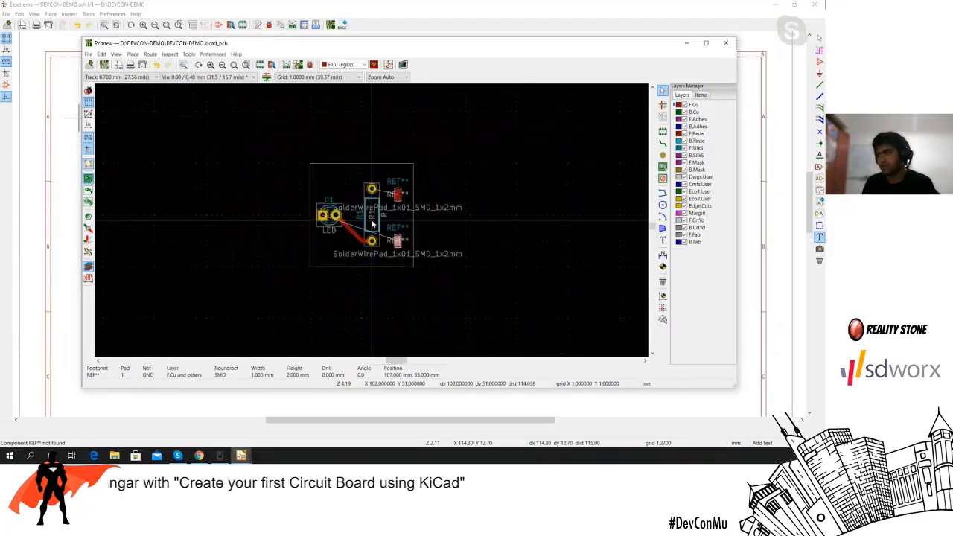
Route a front-copper track between the upper +5V solder wire pad and the upper pad of resistor R1.
{"action": "scroll", "coordinate": [373, 225], "scroll_direction": "up", "scroll_amount": 2}
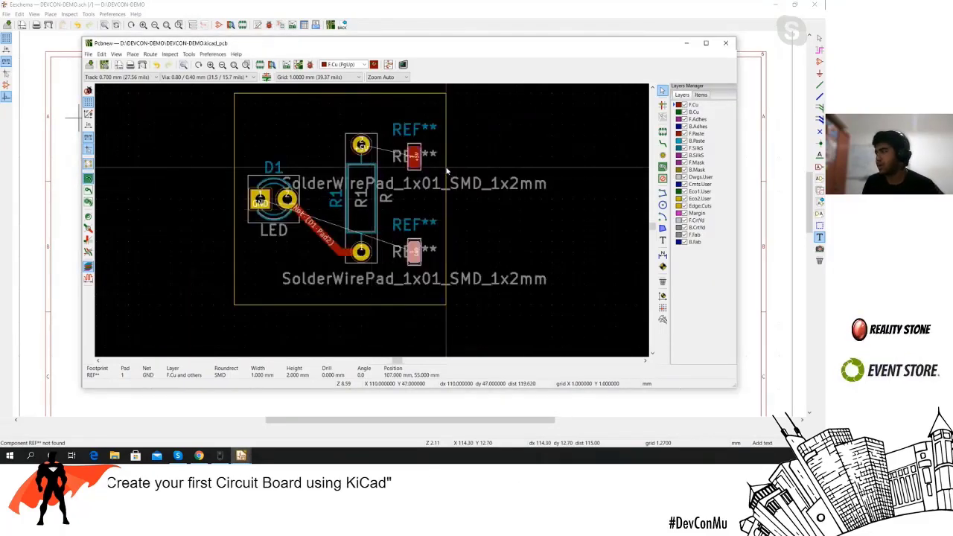
{"action": "left_click", "coordinate": [663, 144]}
{"action": "left_click", "coordinate": [404, 147]}
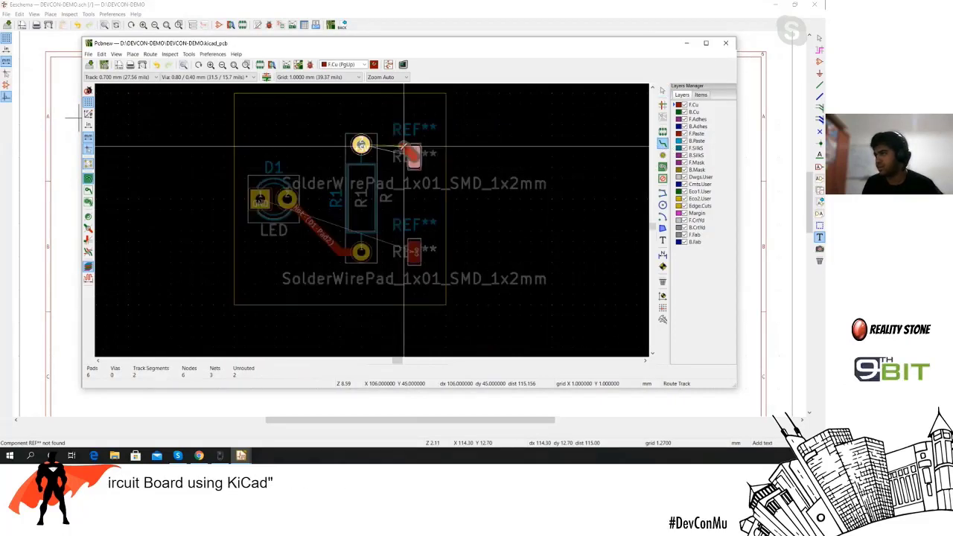
{"action": "left_click", "coordinate": [361, 145]}
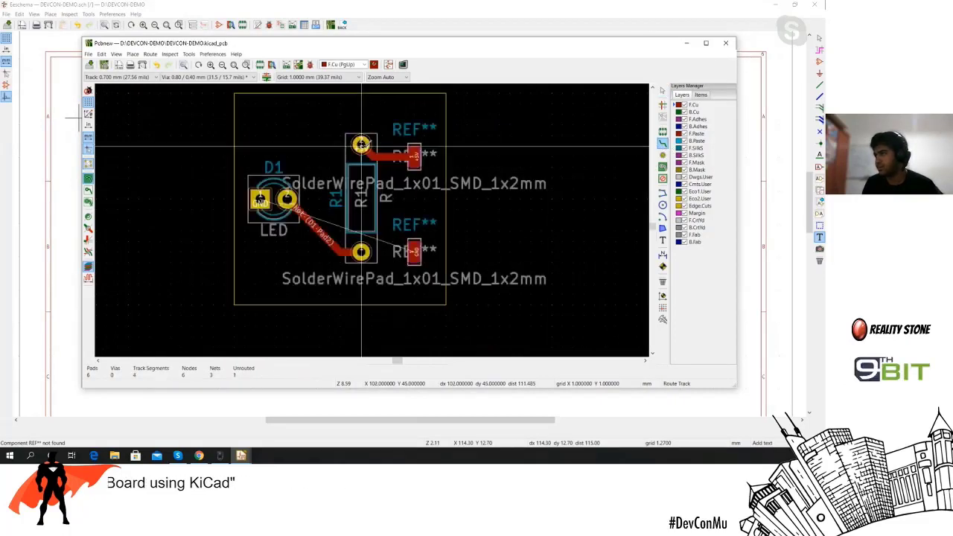
Route a front-copper track from the lower GND solder wire pad, passing below R1, to the LED's GND pad.
{"action": "left_click", "coordinate": [404, 253]}
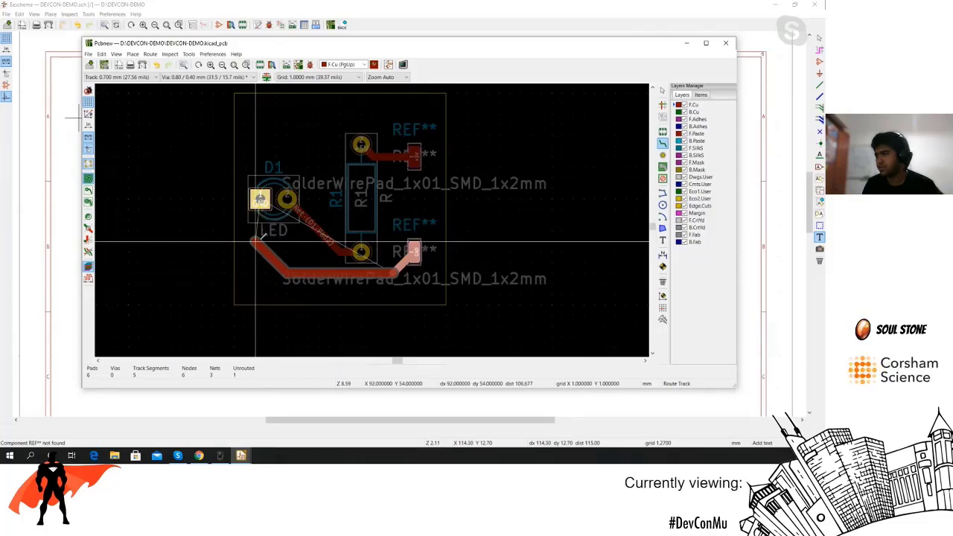
{"action": "left_click", "coordinate": [260, 201]}
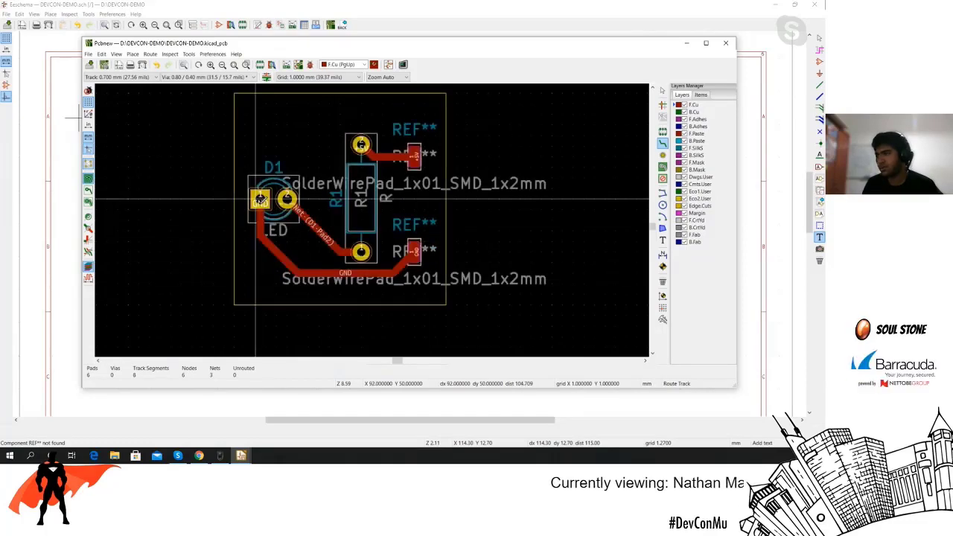
{"action": "scroll", "coordinate": [388, 215], "scroll_direction": "down", "scroll_amount": 2}
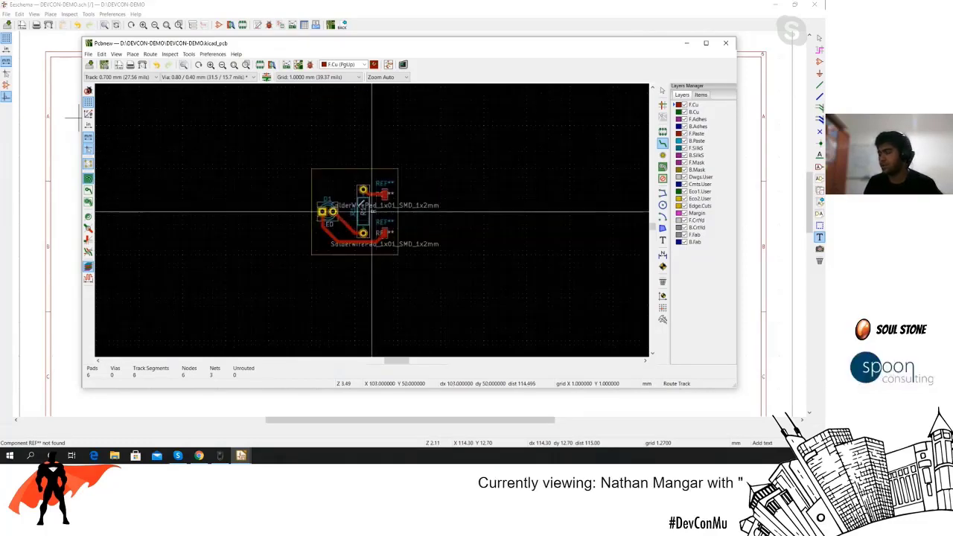
{"action": "scroll", "coordinate": [449, 186], "scroll_direction": "up", "scroll_amount": 2}
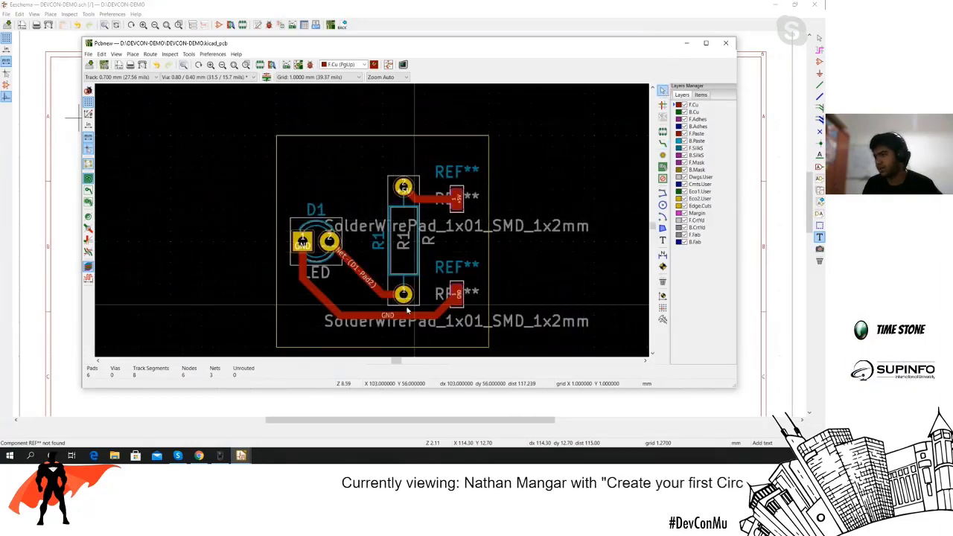
{"action": "scroll", "coordinate": [350, 343], "scroll_direction": "up", "scroll_amount": 2}
{"action": "scroll", "coordinate": [377, 213], "scroll_direction": "down", "scroll_amount": 2}
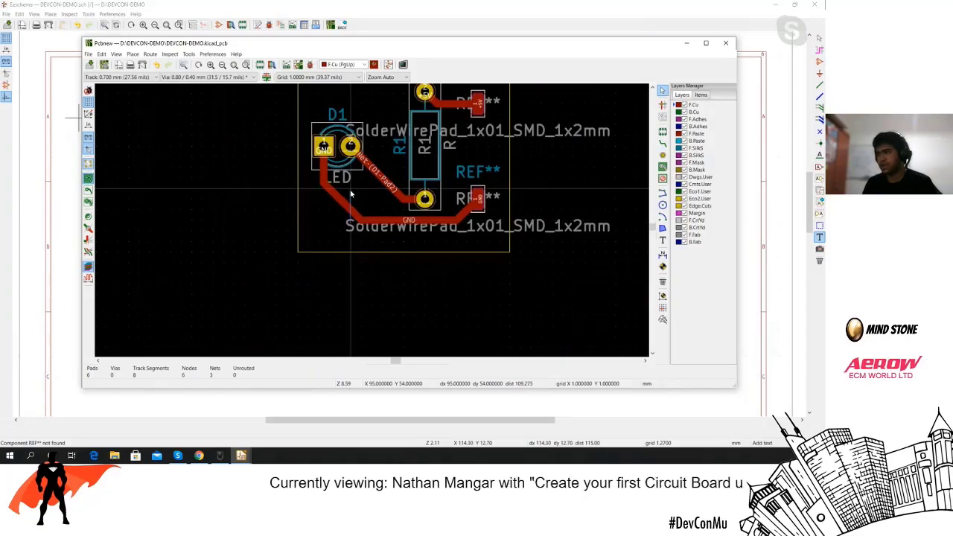
Delete the GND track segments between the LED and the lower solder wire pad.
{"action": "left_click", "coordinate": [338, 205]}
{"action": "key", "text": "Delete"}
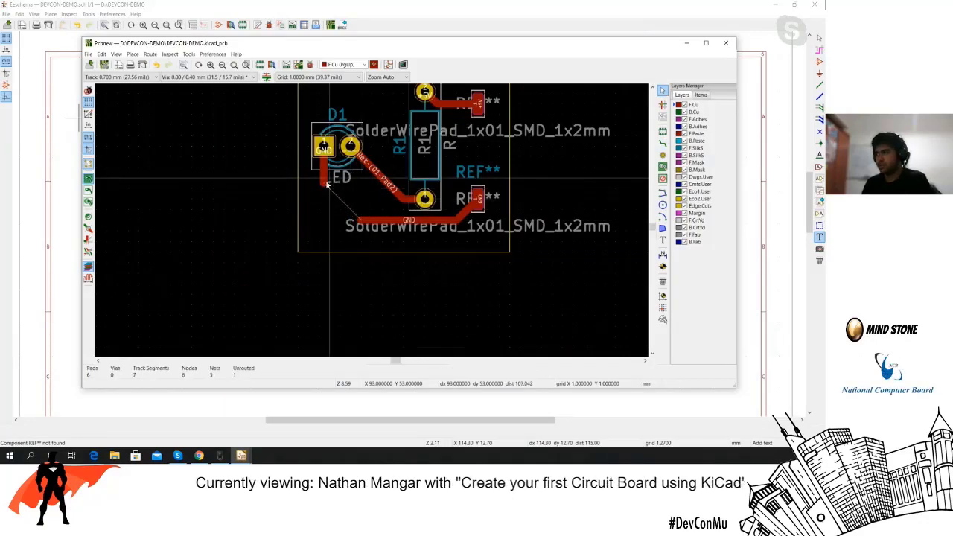
{"action": "left_click", "coordinate": [432, 220]}
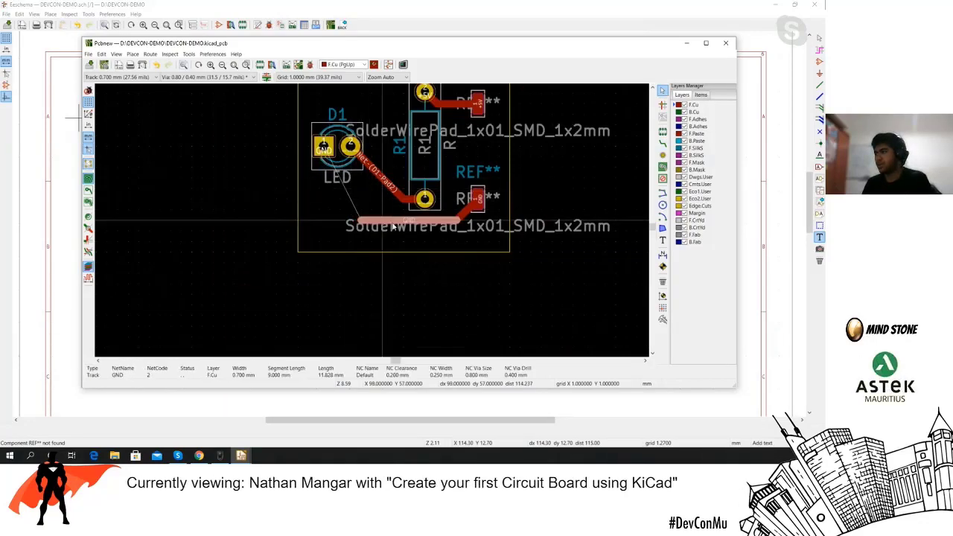
{"action": "key", "text": "Delete"}
{"action": "left_click", "coordinate": [460, 220]}
{"action": "key", "text": "Delete"}
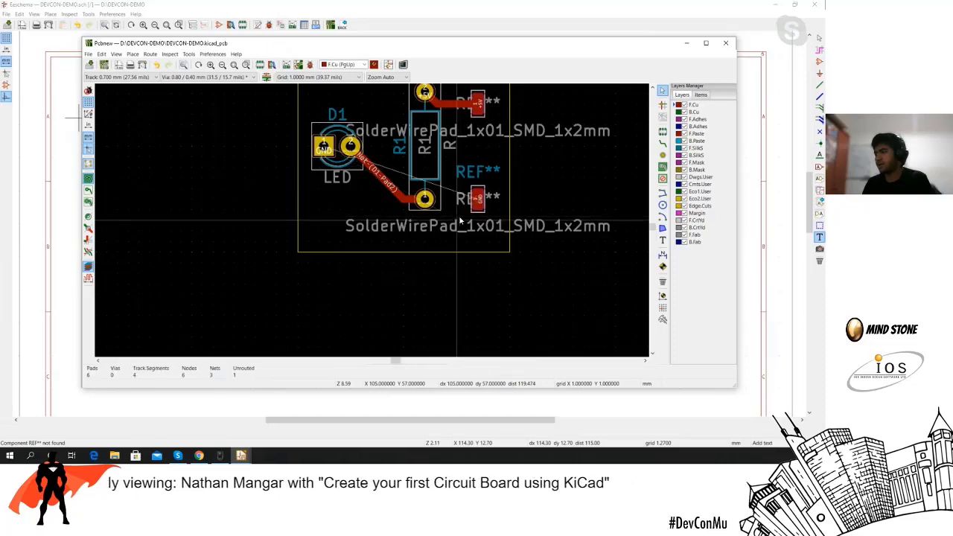
Start a copper zone on F.Cu at the upper-left corner of the board outline and assign it the GND net.
{"action": "scroll", "coordinate": [461, 221], "scroll_direction": "down", "scroll_amount": 3}
{"action": "scroll", "coordinate": [372, 223], "scroll_direction": "up", "scroll_amount": 3}
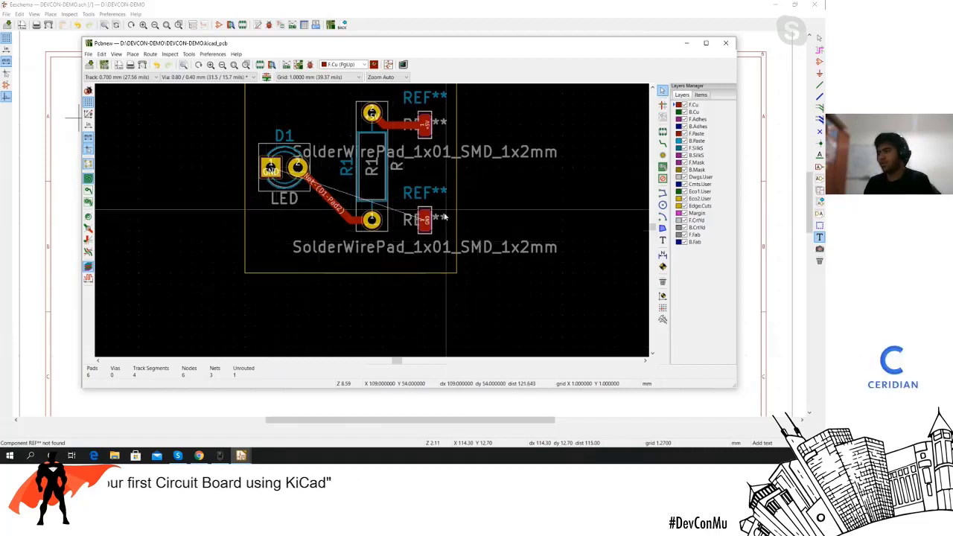
{"action": "scroll", "coordinate": [272, 173], "scroll_direction": "down", "scroll_amount": 3}
{"action": "scroll", "coordinate": [371, 223], "scroll_direction": "up", "scroll_amount": 1}
{"action": "scroll", "coordinate": [372, 222], "scroll_direction": "up", "scroll_amount": 1}
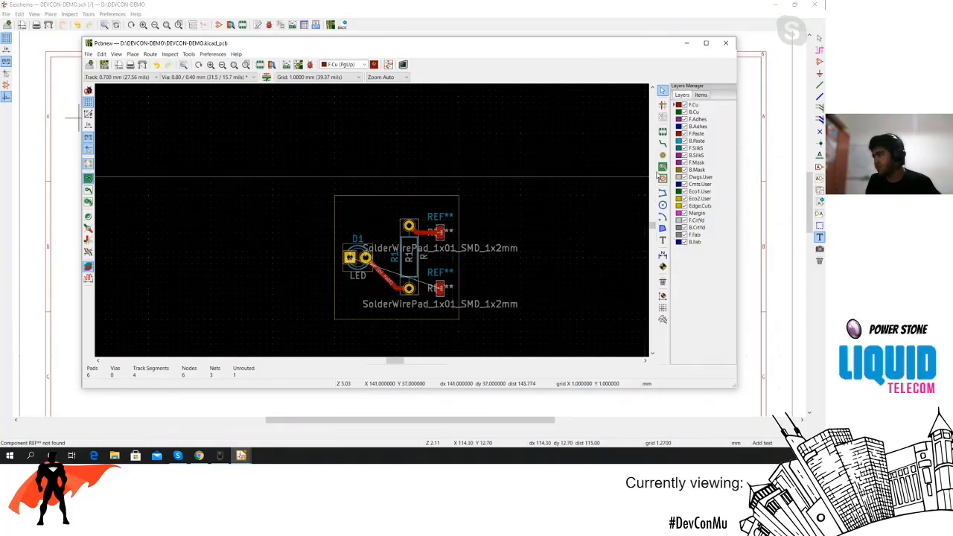
{"action": "left_click", "coordinate": [663, 169]}
{"action": "scroll", "coordinate": [374, 215], "scroll_direction": "up", "scroll_amount": 5}
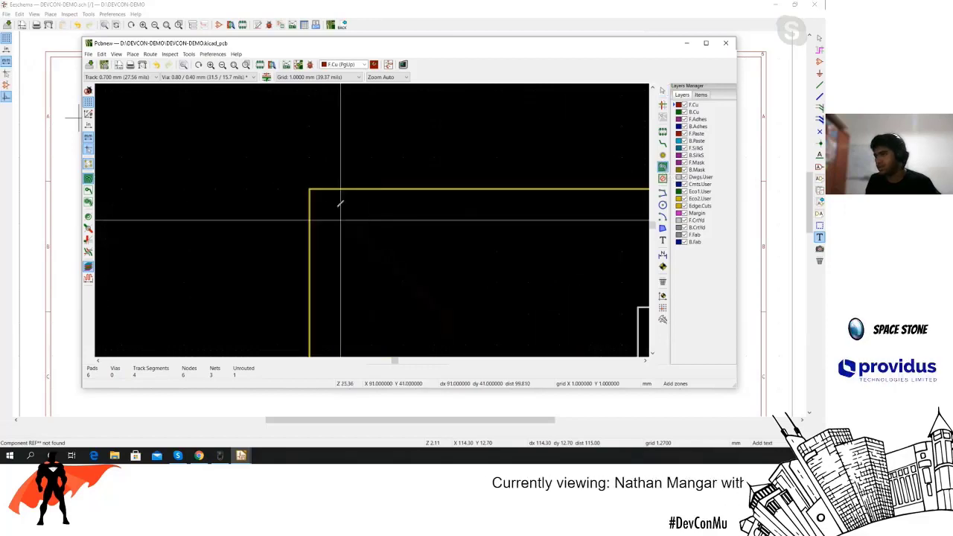
{"action": "left_click", "coordinate": [310, 189]}
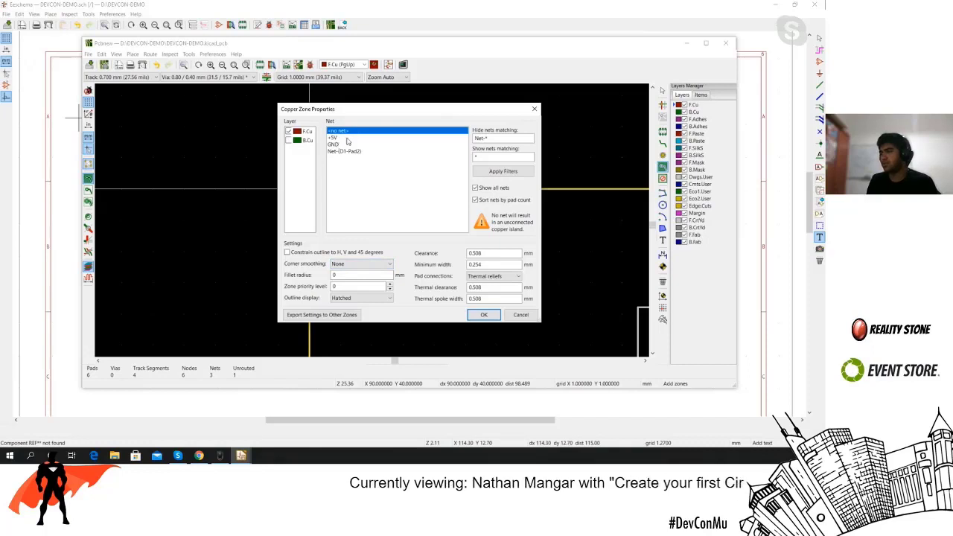
{"action": "left_click", "coordinate": [339, 144]}
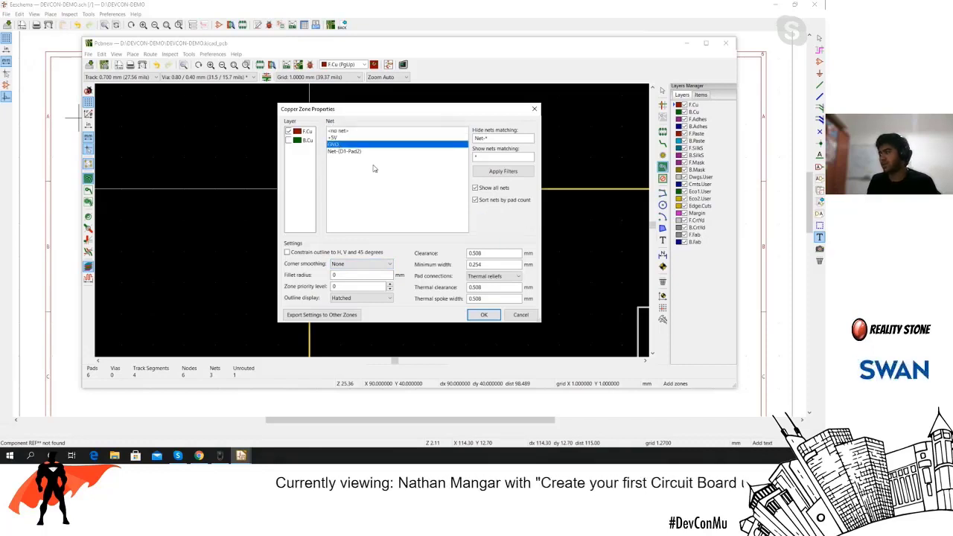
{"action": "left_click", "coordinate": [485, 319]}
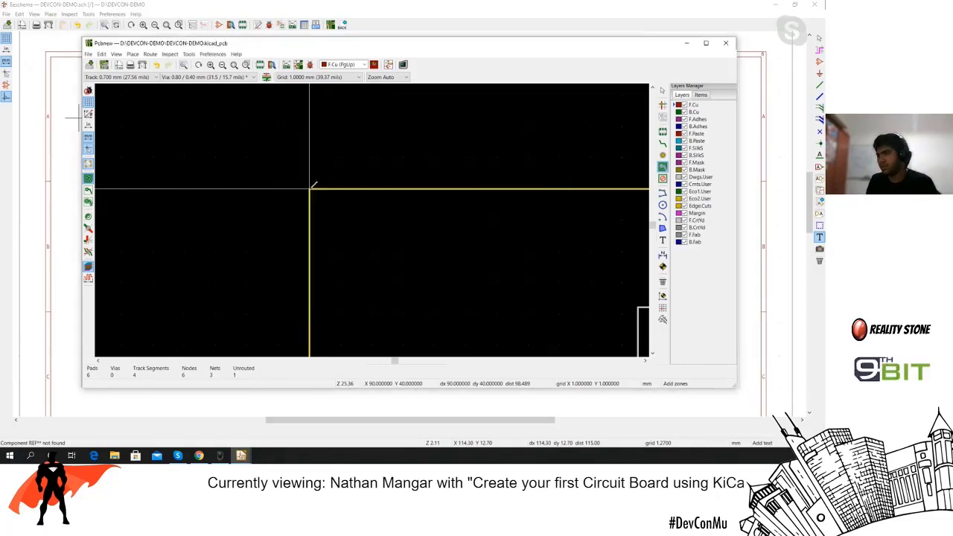
Trace the GND zone outline along the board edge through the remaining three corners and close it.
{"action": "scroll", "coordinate": [362, 207], "scroll_direction": "down", "scroll_amount": 10}
{"action": "scroll", "coordinate": [399, 215], "scroll_direction": "up", "scroll_amount": 10}
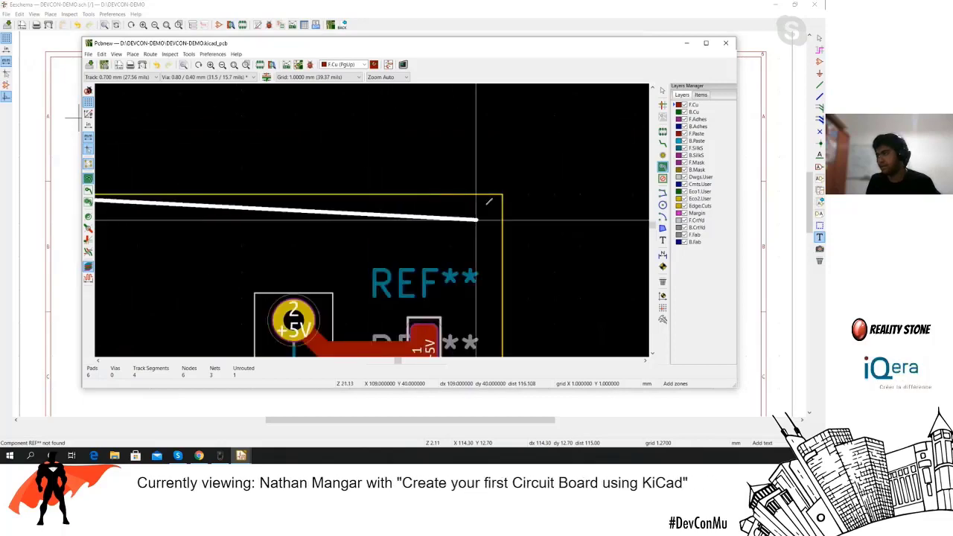
{"action": "left_click", "coordinate": [502, 196]}
{"action": "scroll", "coordinate": [447, 298], "scroll_direction": "down", "scroll_amount": 6}
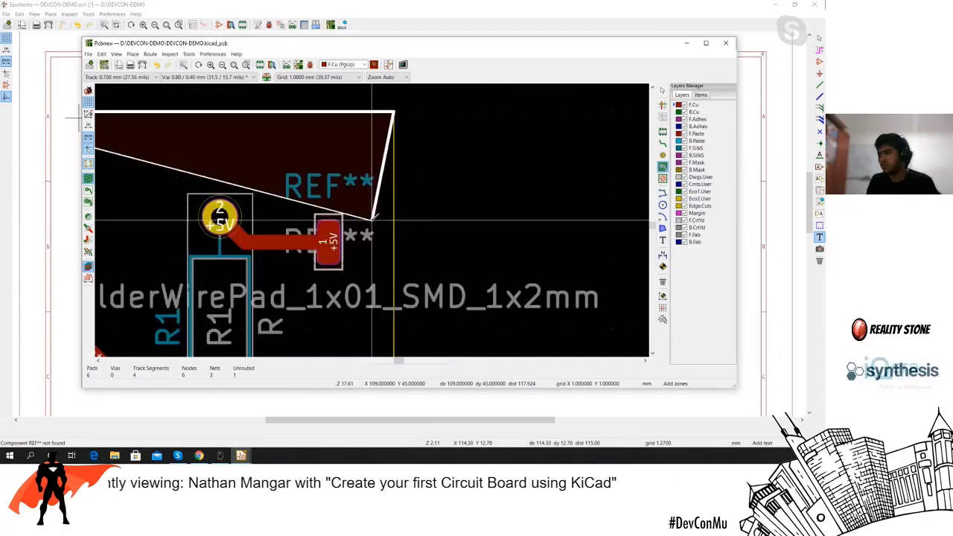
{"action": "scroll", "coordinate": [379, 292], "scroll_direction": "up", "scroll_amount": 6}
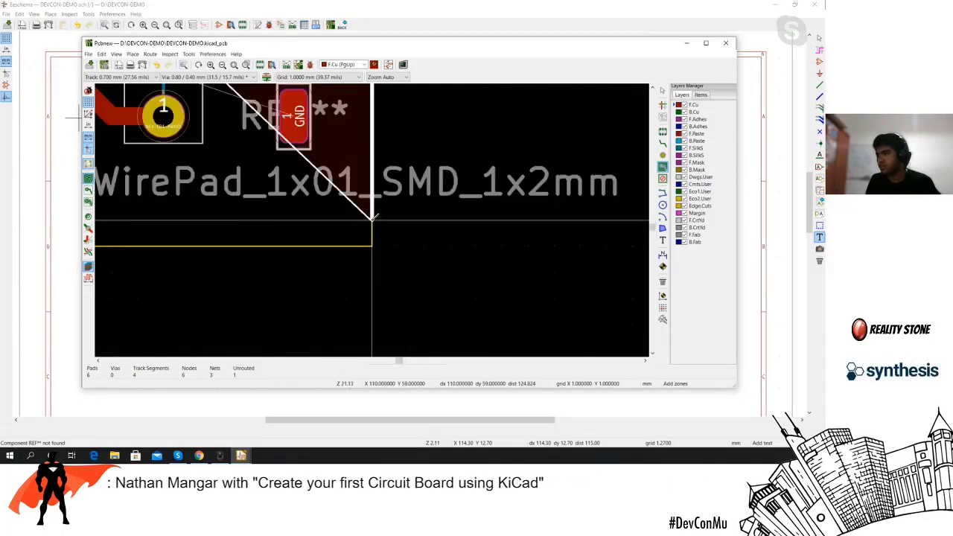
{"action": "left_click", "coordinate": [379, 235]}
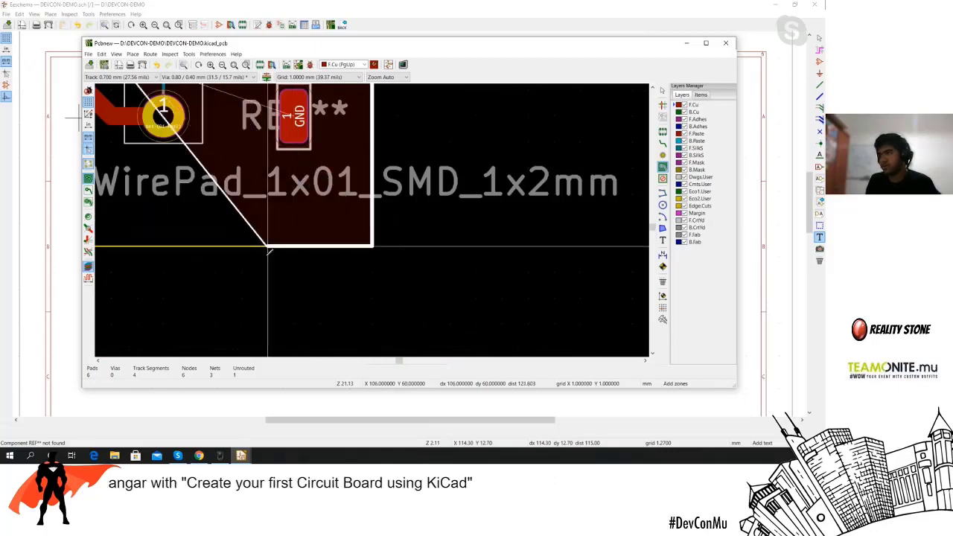
{"action": "scroll", "coordinate": [350, 224], "scroll_direction": "down", "scroll_amount": 6}
{"action": "scroll", "coordinate": [335, 215], "scroll_direction": "up", "scroll_amount": 3}
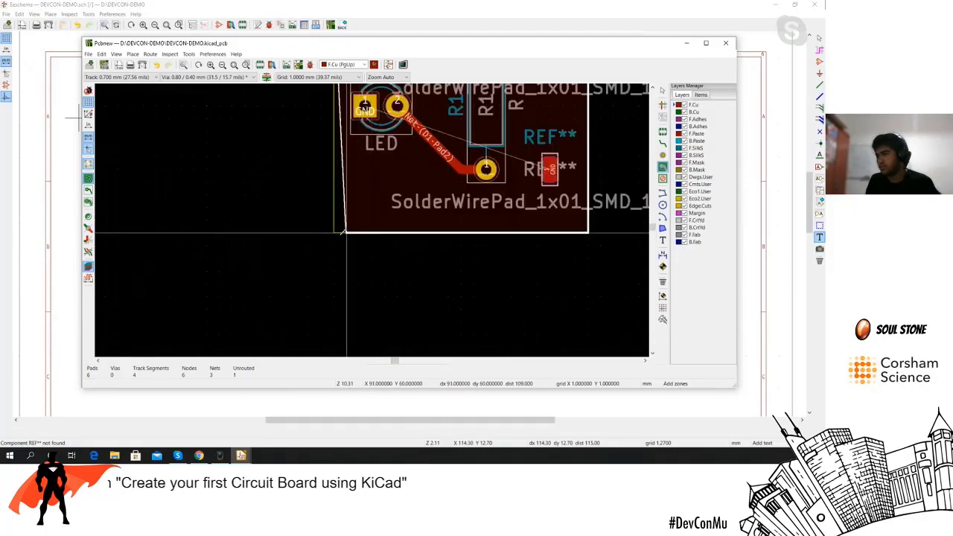
{"action": "double_click", "coordinate": [338, 232]}
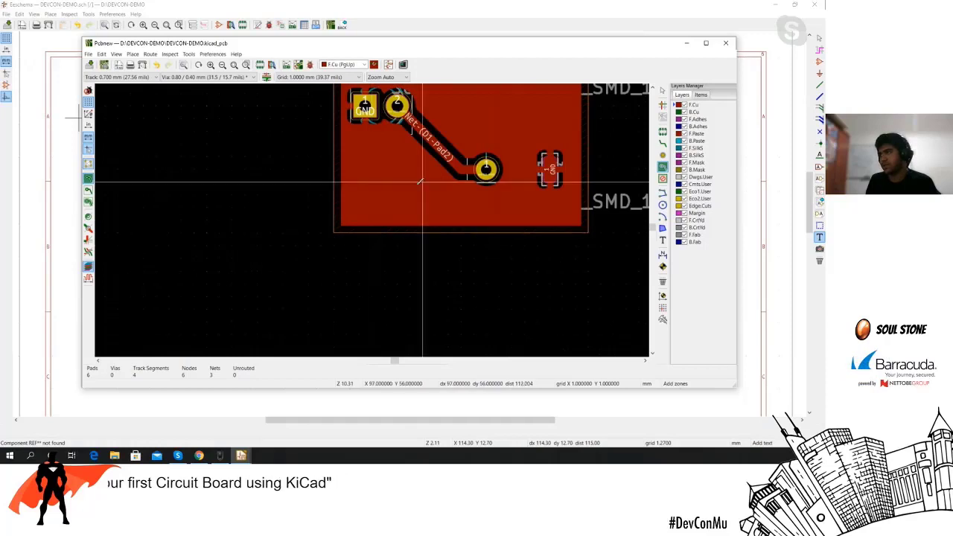
Display the copper zone as outlines only, so the footprints beneath it can be examined.
{"action": "scroll", "coordinate": [371, 208], "scroll_direction": "down", "scroll_amount": 3}
{"action": "scroll", "coordinate": [366, 174], "scroll_direction": "up", "scroll_amount": 3}
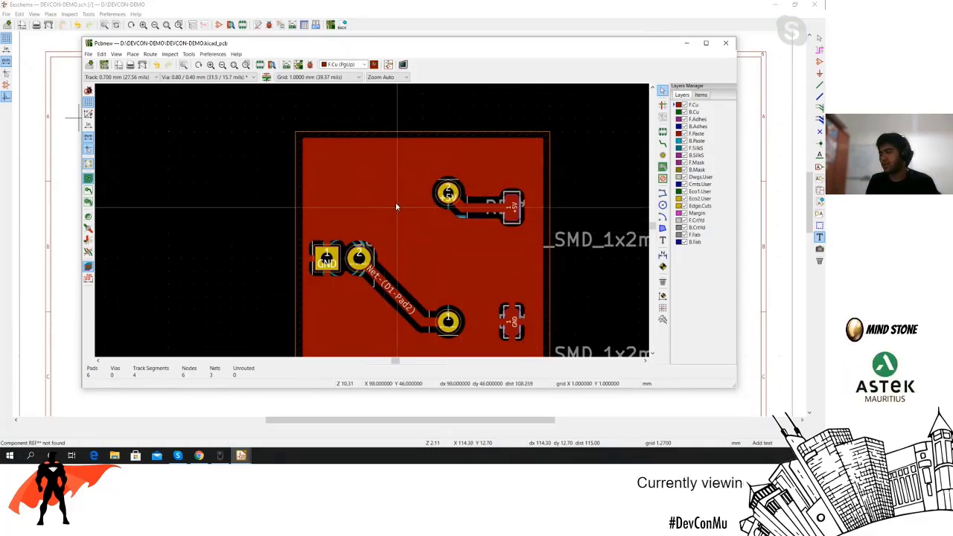
{"action": "scroll", "coordinate": [372, 221], "scroll_direction": "down", "scroll_amount": 2}
{"action": "scroll", "coordinate": [376, 227], "scroll_direction": "up", "scroll_amount": 2}
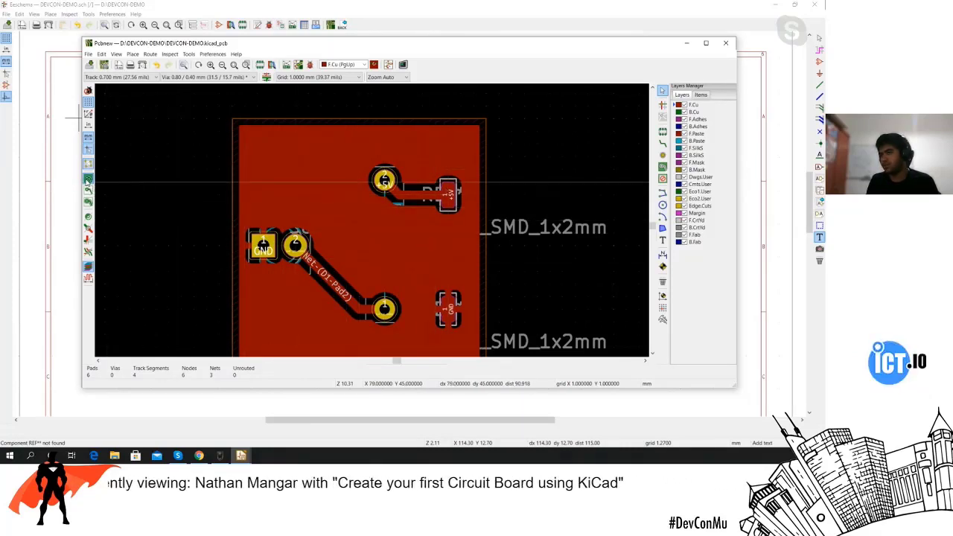
{"action": "left_click", "coordinate": [88, 189]}
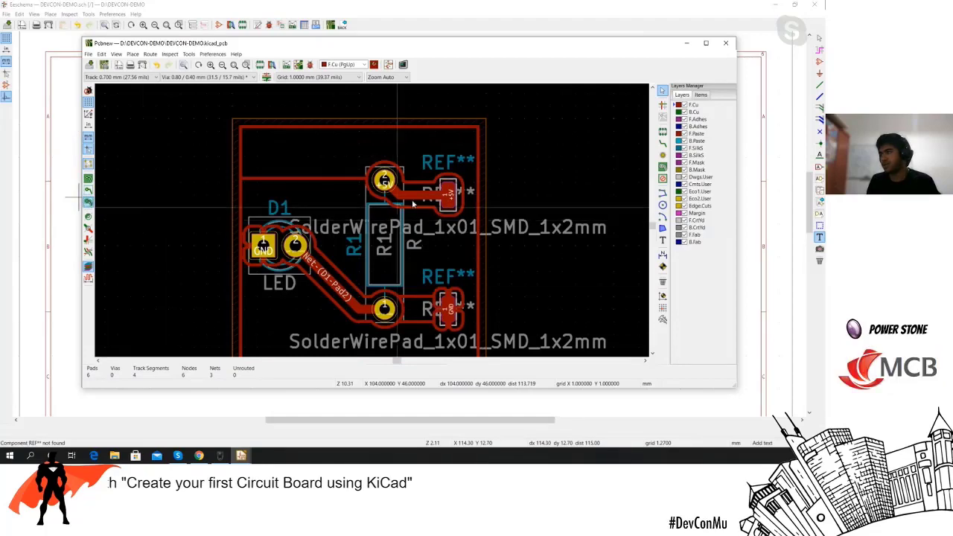
{"action": "scroll", "coordinate": [223, 220], "scroll_direction": "down", "scroll_amount": 4}
{"action": "scroll", "coordinate": [147, 223], "scroll_direction": "up", "scroll_amount": 2}
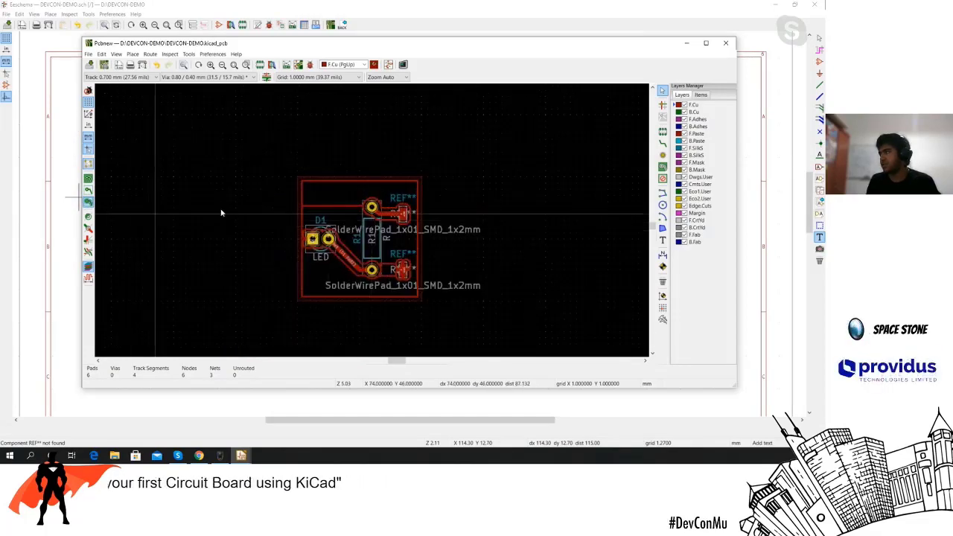
Maximize the board editor, inspect the board from another angle in the 3D Viewer, and close the viewer.
{"action": "left_click", "coordinate": [705, 43]}
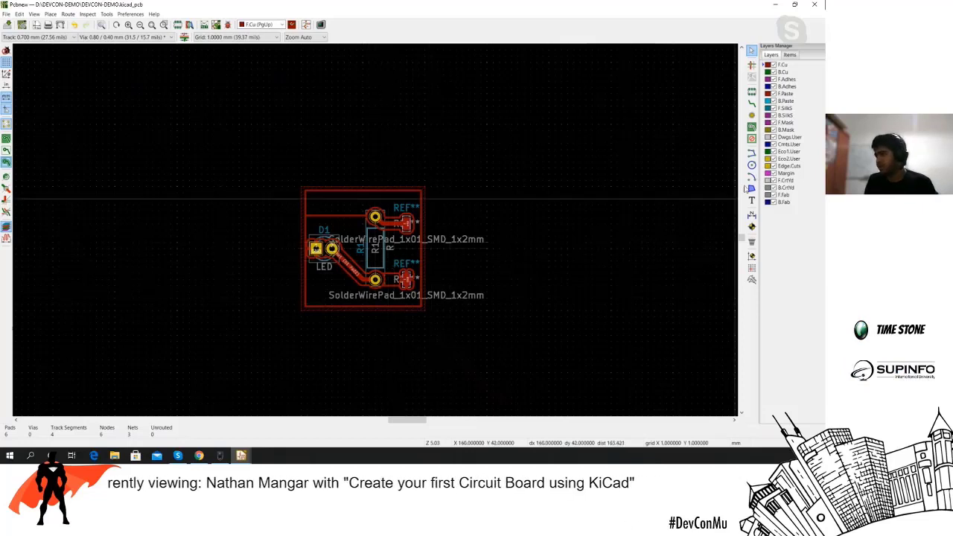
{"action": "left_click", "coordinate": [34, 15]}
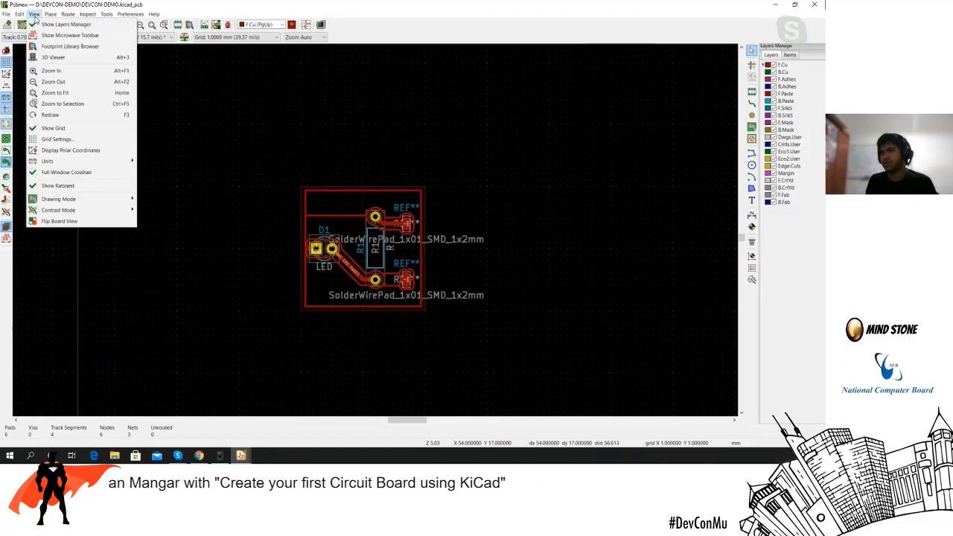
{"action": "left_click", "coordinate": [52, 55]}
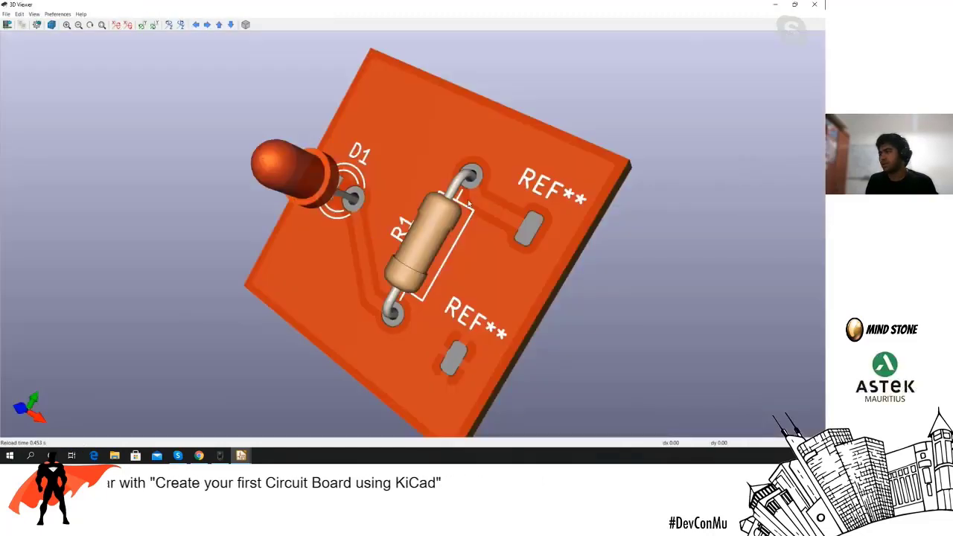
{"action": "left_click_drag", "start_coordinate": [370, 227], "coordinate": [431, 134]}
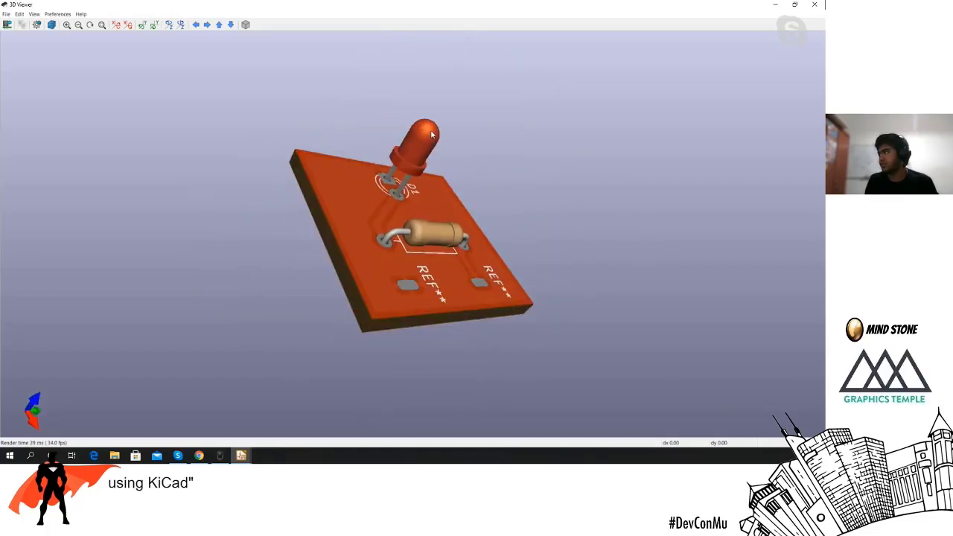
{"action": "left_click", "coordinate": [816, 10]}
Show the copper zone filled again and hide the F.Cu layer.
{"action": "scroll", "coordinate": [345, 232], "scroll_direction": "down", "scroll_amount": 2}
{"action": "scroll", "coordinate": [376, 233], "scroll_direction": "up", "scroll_amount": 3}
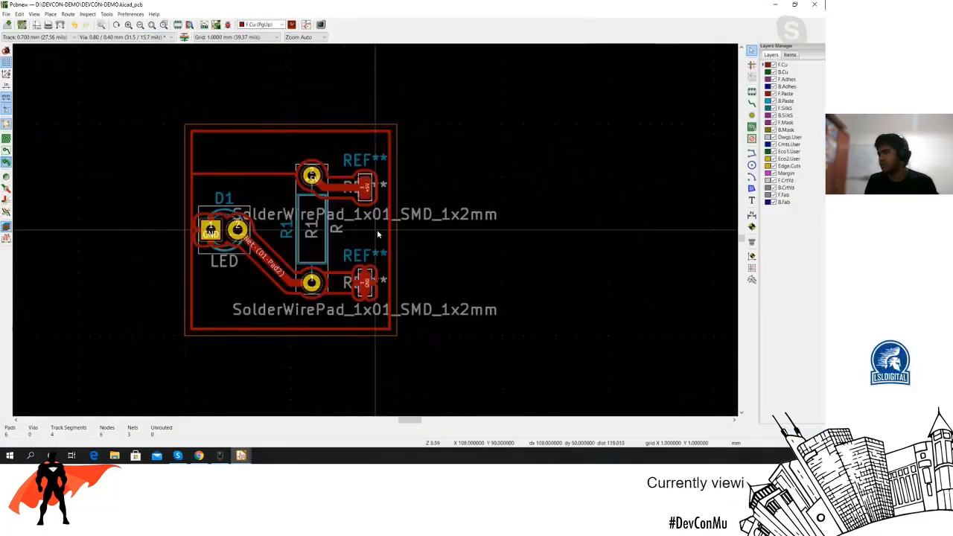
{"action": "scroll", "coordinate": [376, 233], "scroll_direction": "down", "scroll_amount": 3}
{"action": "scroll", "coordinate": [376, 233], "scroll_direction": "up", "scroll_amount": 1}
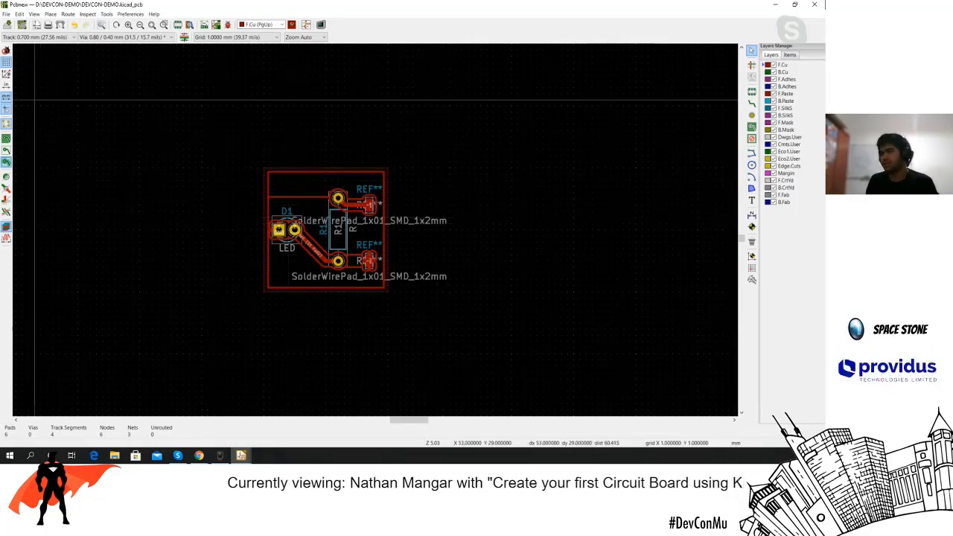
{"action": "left_click", "coordinate": [6, 163]}
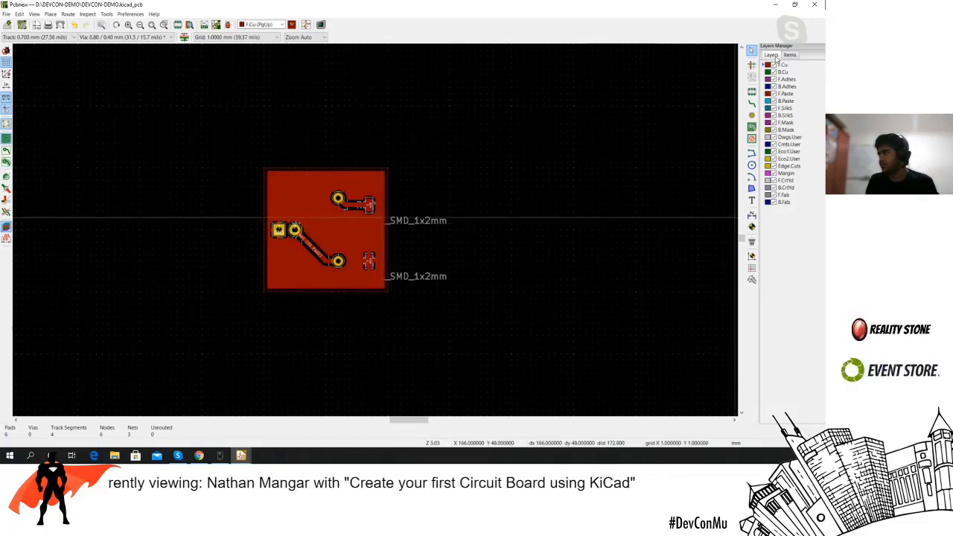
{"action": "left_click", "coordinate": [774, 66]}
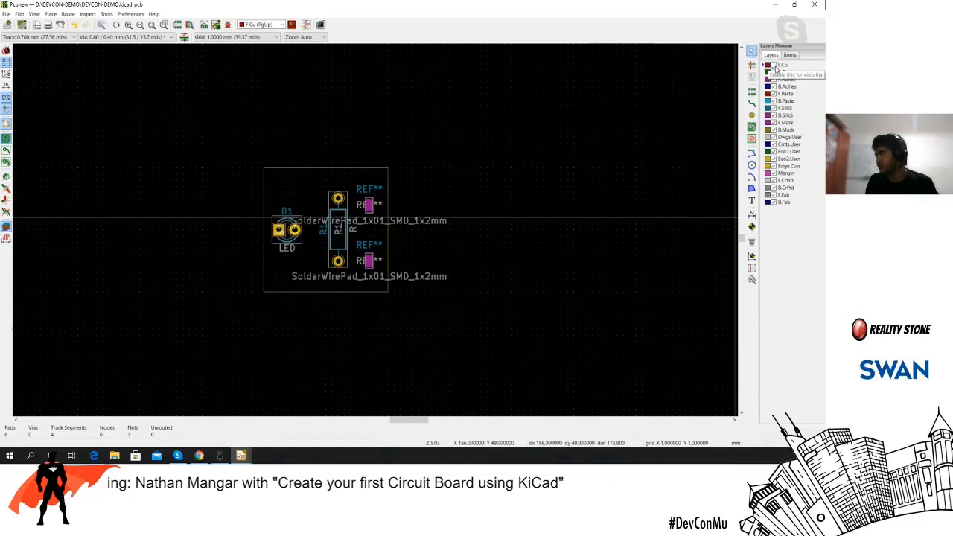
Delete the upper line of the square board outline, checking it against the F.Cu copper before hiding that layer again.
{"action": "left_click", "coordinate": [776, 67]}
{"action": "left_click", "coordinate": [776, 67]}
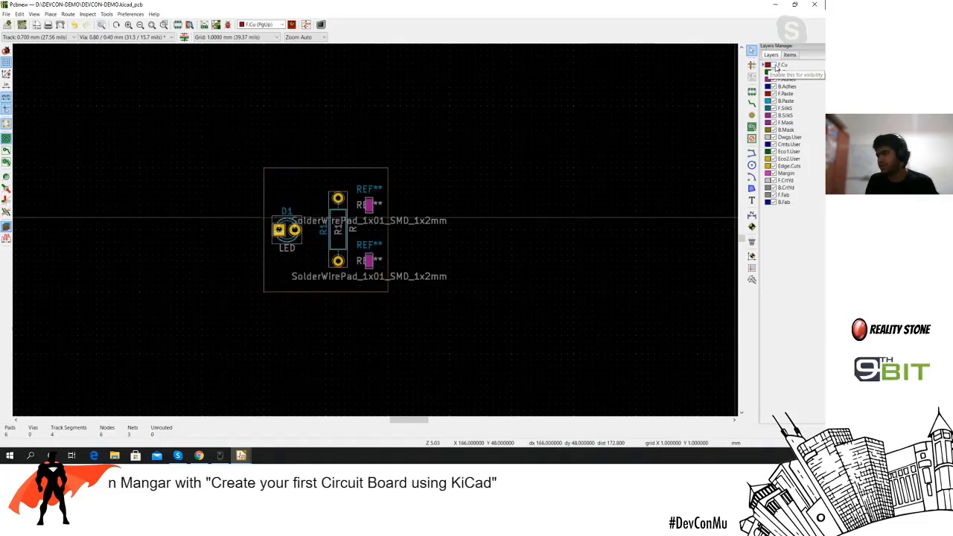
{"action": "scroll", "coordinate": [313, 156], "scroll_direction": "up", "scroll_amount": 3}
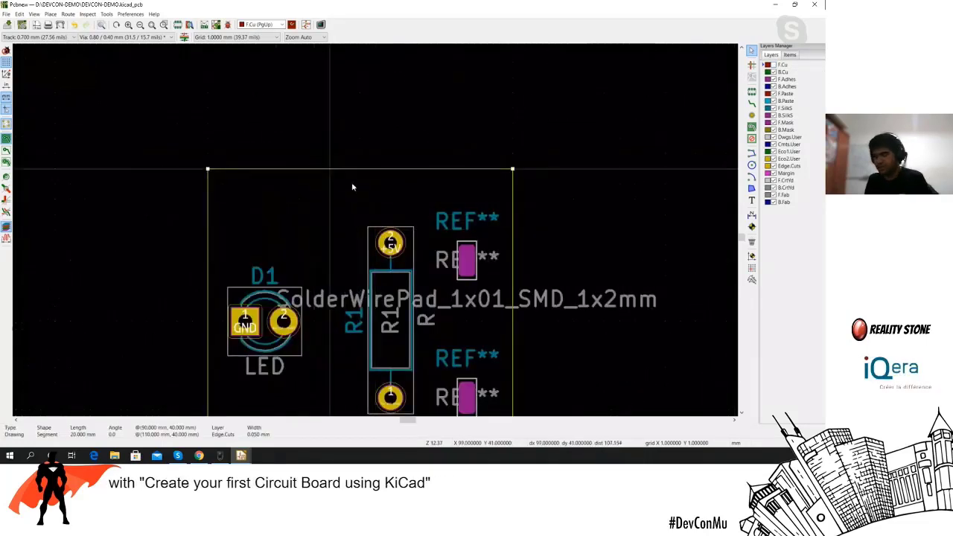
{"action": "key", "text": "Delete"}
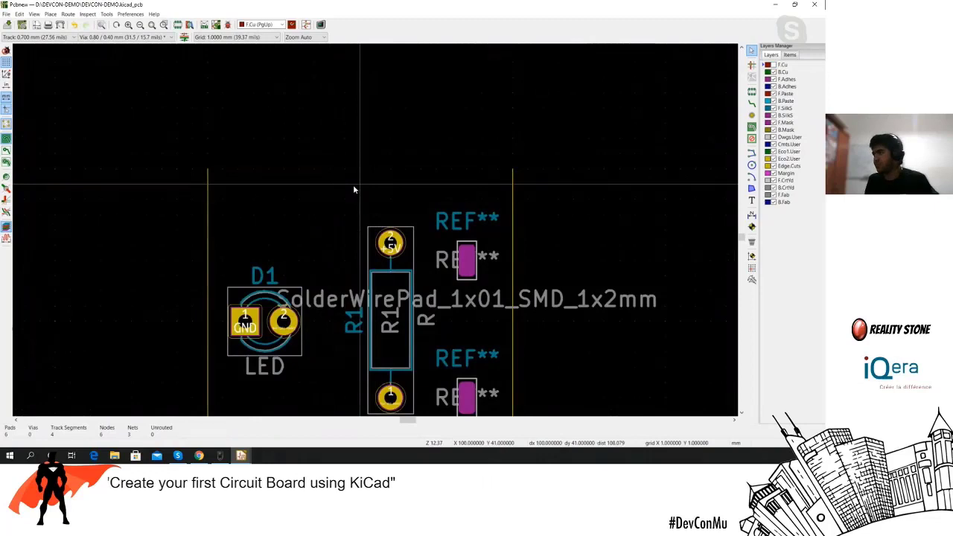
{"action": "left_click", "coordinate": [774, 65]}
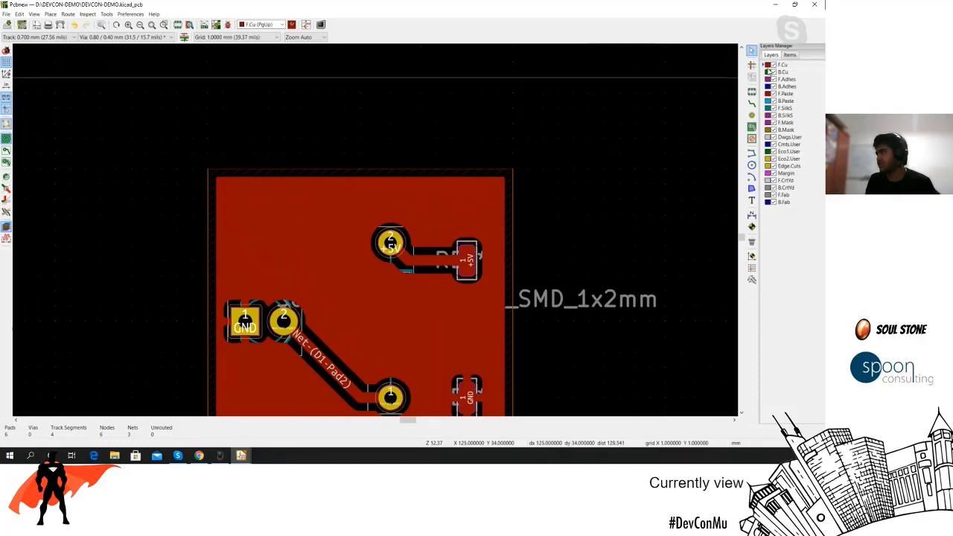
{"action": "left_click", "coordinate": [774, 65]}
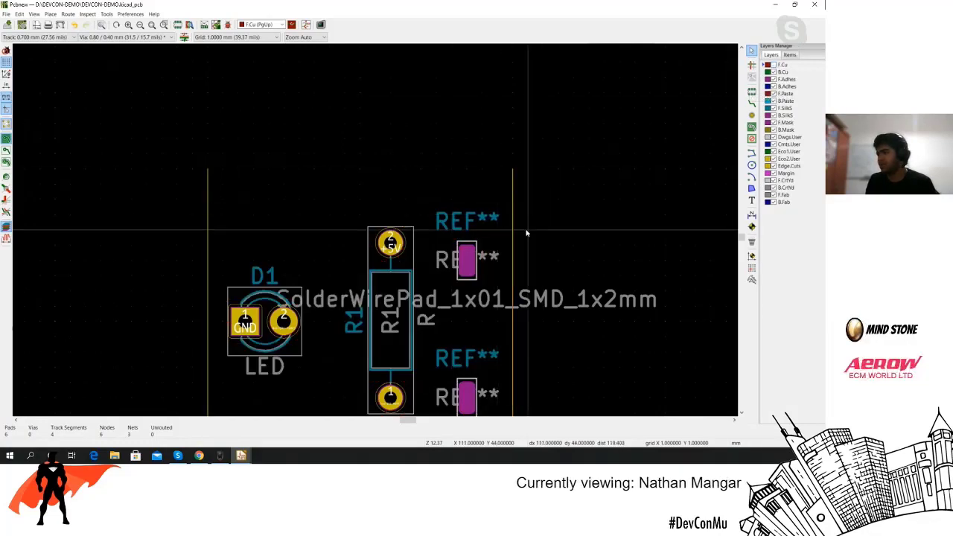
Delete the remaining Edge.Cuts lines of the square board outline around the footprints.
{"action": "left_click", "coordinate": [502, 187]}
{"action": "scroll", "coordinate": [502, 188], "scroll_direction": "down", "scroll_amount": 8}
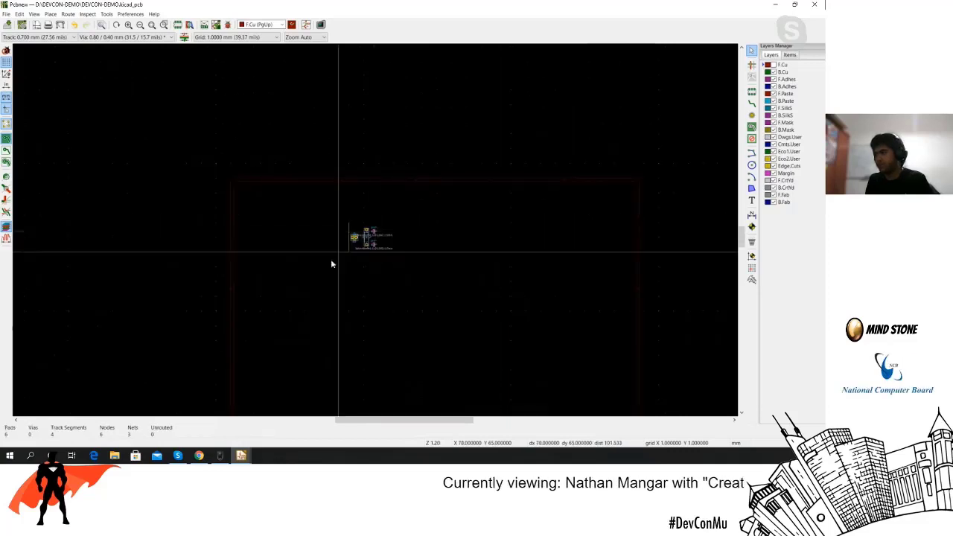
{"action": "scroll", "coordinate": [330, 261], "scroll_direction": "up", "scroll_amount": 4}
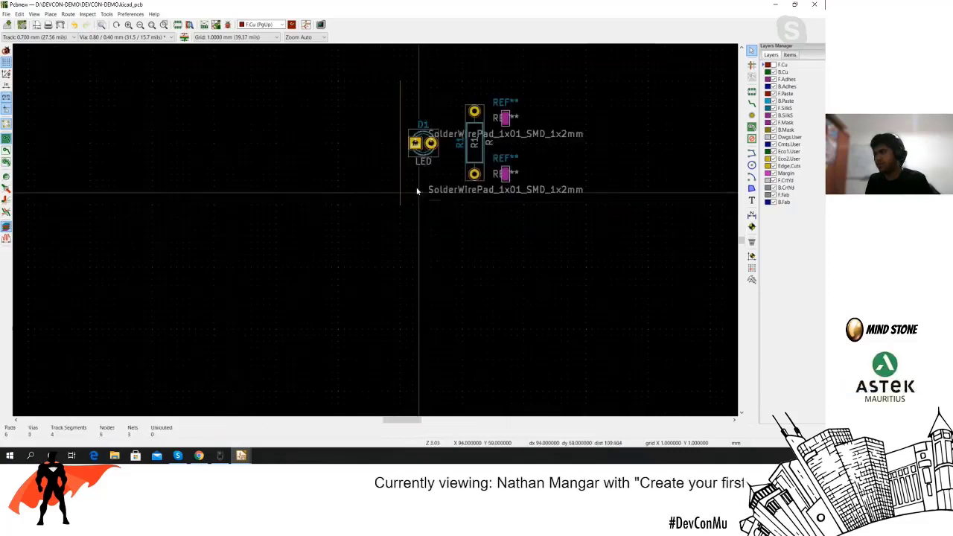
{"action": "scroll", "coordinate": [385, 191], "scroll_direction": "down", "scroll_amount": 4}
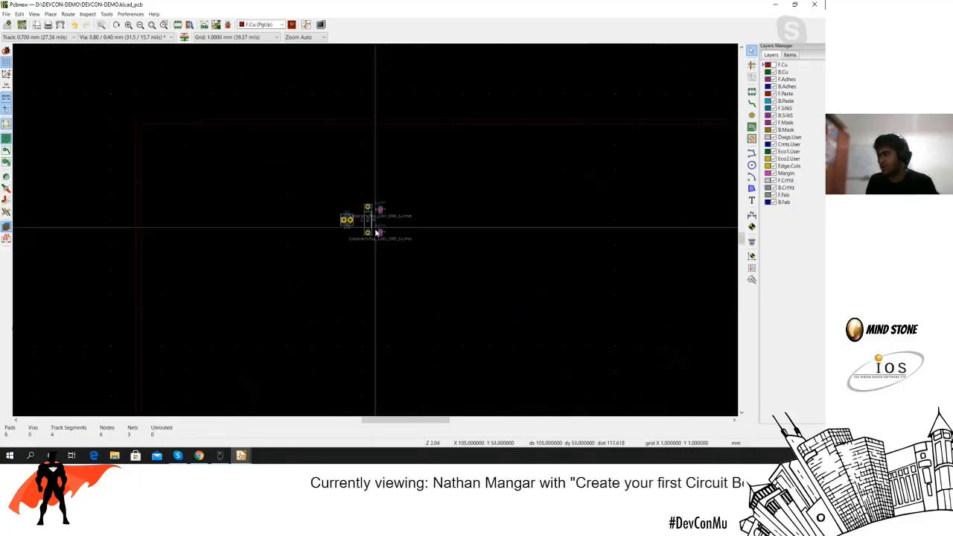
{"action": "scroll", "coordinate": [372, 228], "scroll_direction": "up", "scroll_amount": 5}
{"action": "scroll", "coordinate": [452, 174], "scroll_direction": "down", "scroll_amount": 4}
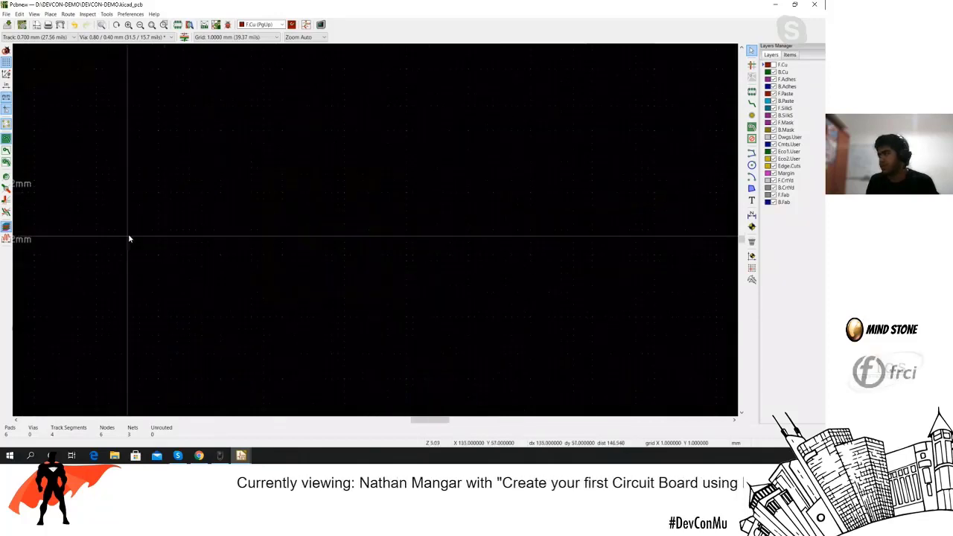
{"action": "scroll", "coordinate": [128, 234], "scroll_direction": "up", "scroll_amount": 4}
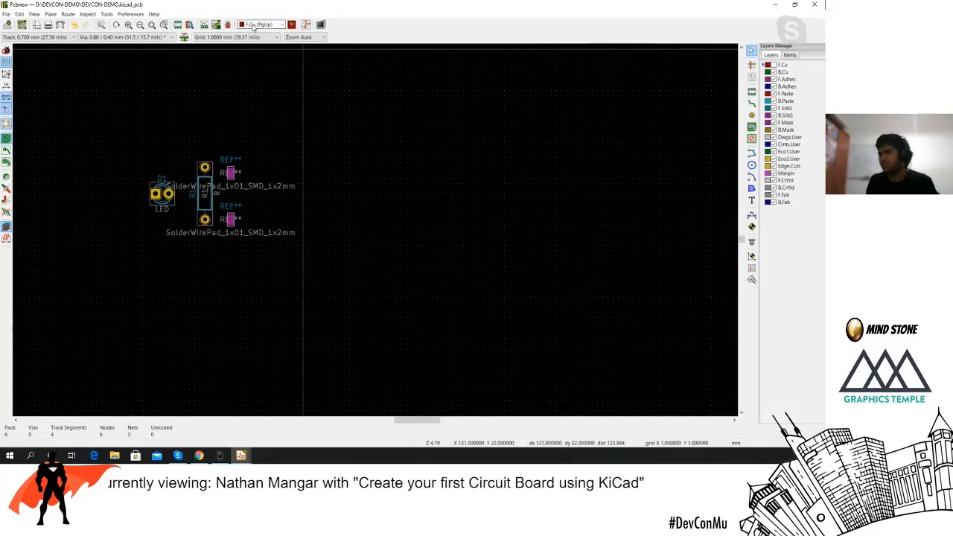
Draw a circular board outline with a radius of about 13.9 mm on the Edge.Cuts layer, above the LED.
{"action": "left_click", "coordinate": [254, 25]}
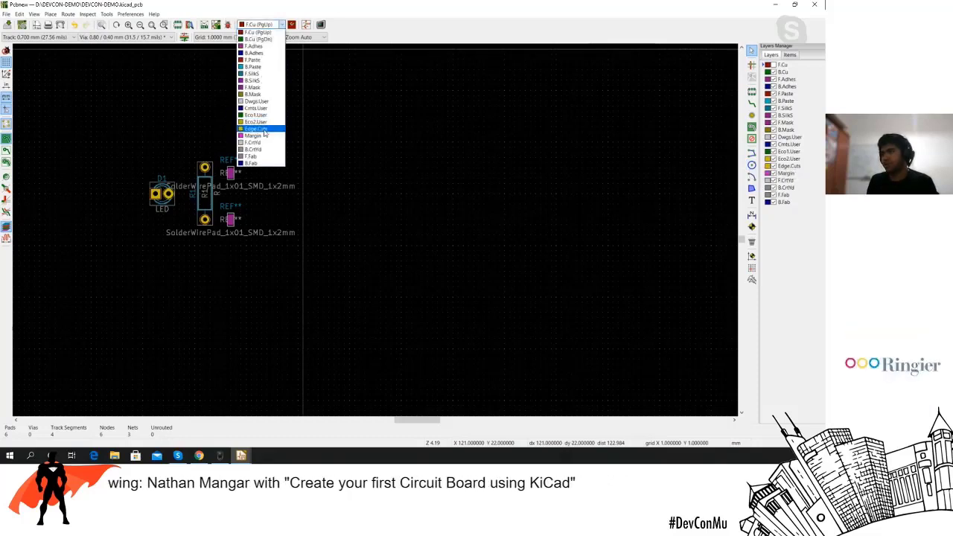
{"action": "left_click", "coordinate": [256, 129]}
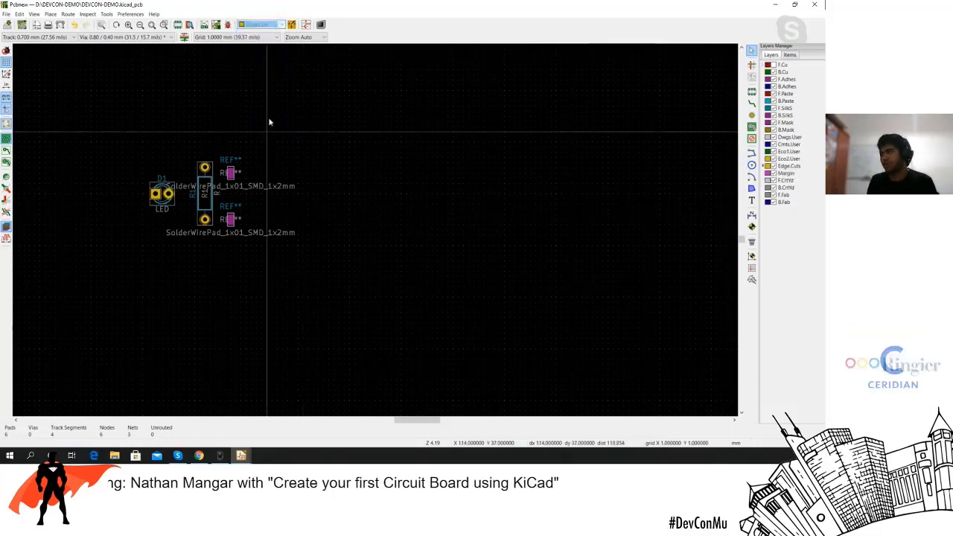
{"action": "left_click", "coordinate": [751, 165]}
{"action": "scroll", "coordinate": [219, 166], "scroll_direction": "up", "scroll_amount": 1}
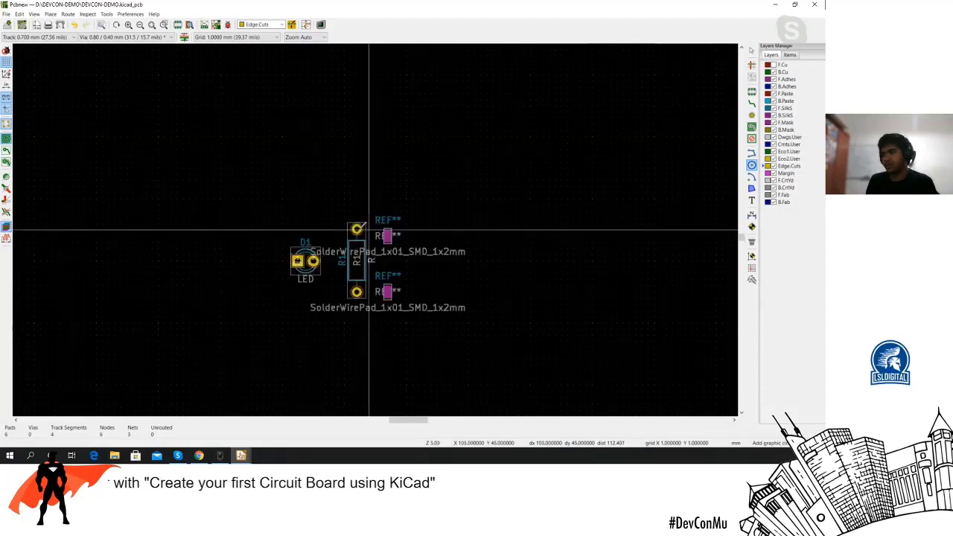
{"action": "left_click", "coordinate": [258, 199]}
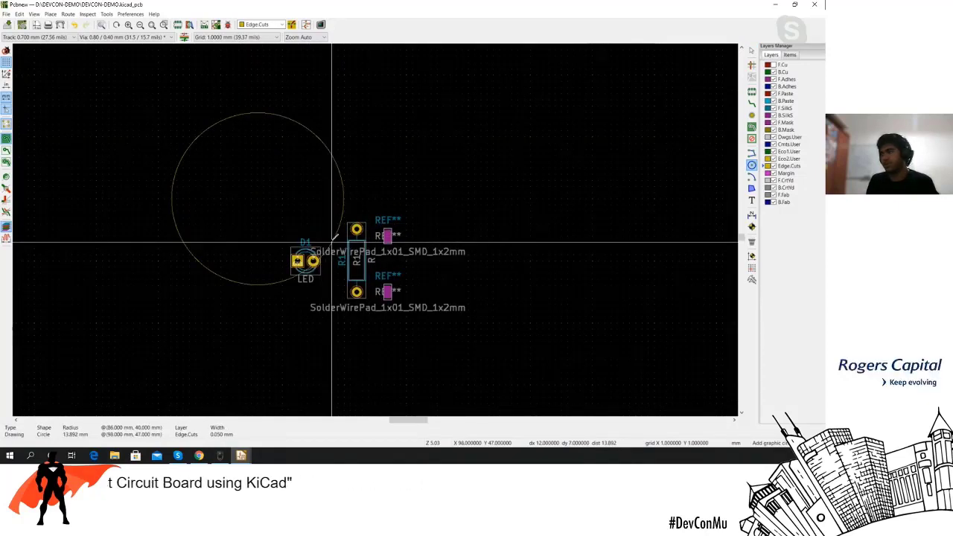
{"action": "left_click", "coordinate": [332, 242]}
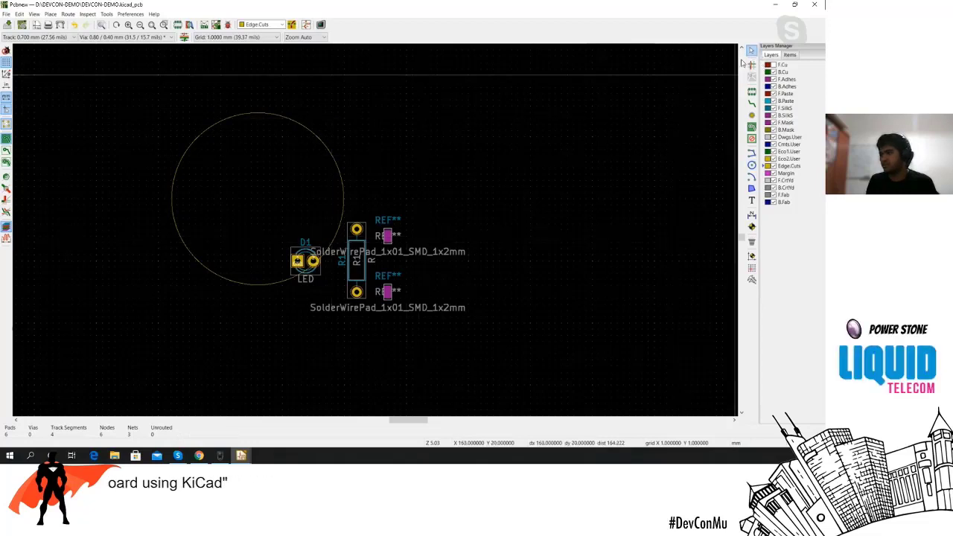
Move the circular outline so it encloses the LED, resistor and solder pads, and show the F.Cu layer.
{"action": "left_click", "coordinate": [332, 156]}
{"action": "key", "text": "m"}
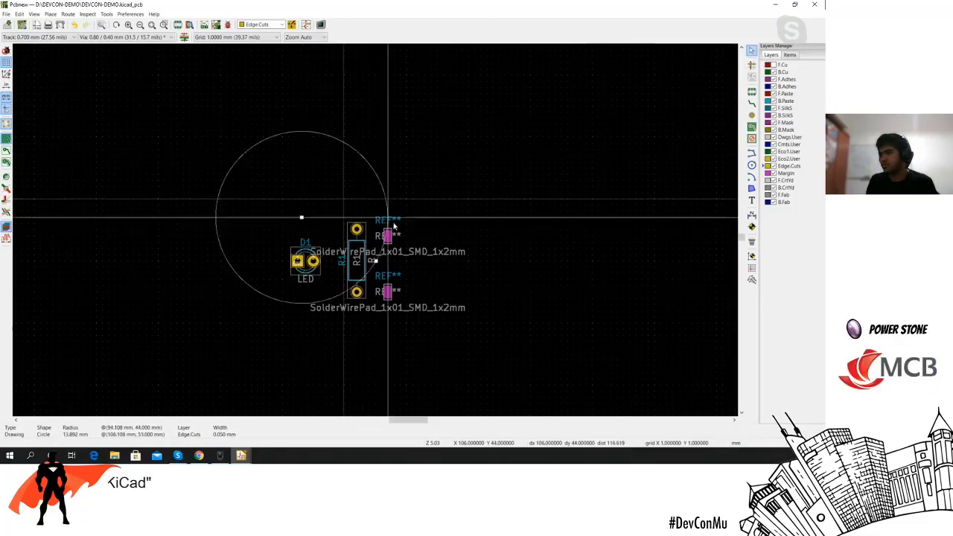
{"action": "left_click", "coordinate": [442, 264]}
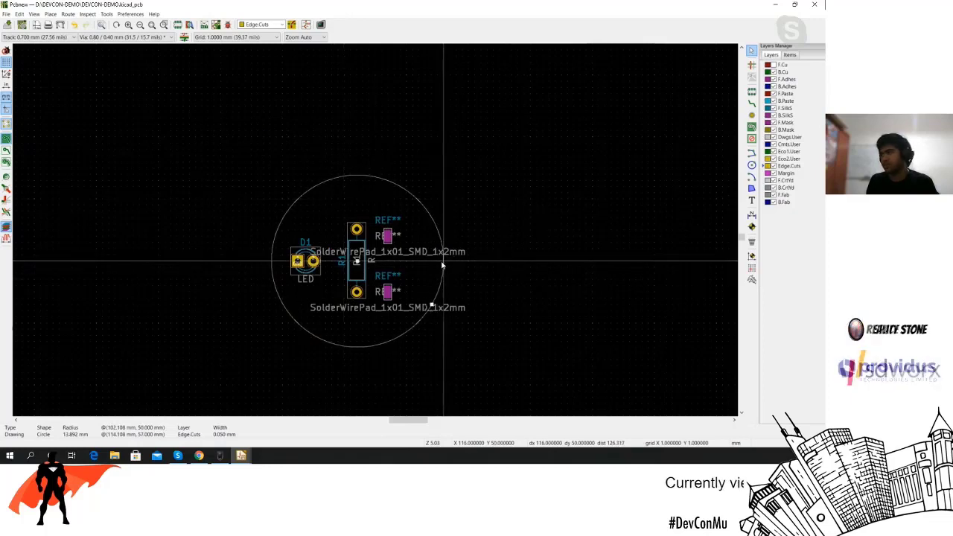
{"action": "left_click", "coordinate": [776, 67]}
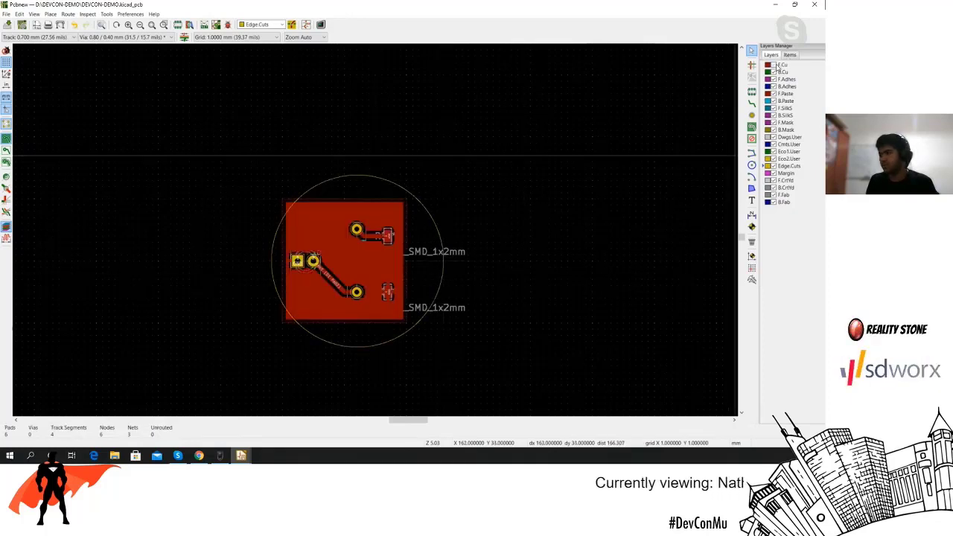
Shift the circular outline slightly toward the LED side so it is roughly centred on the square copper zone.
{"action": "left_click", "coordinate": [438, 226]}
{"action": "left_click_drag", "start_coordinate": [436, 250], "coordinate": [430, 258]}
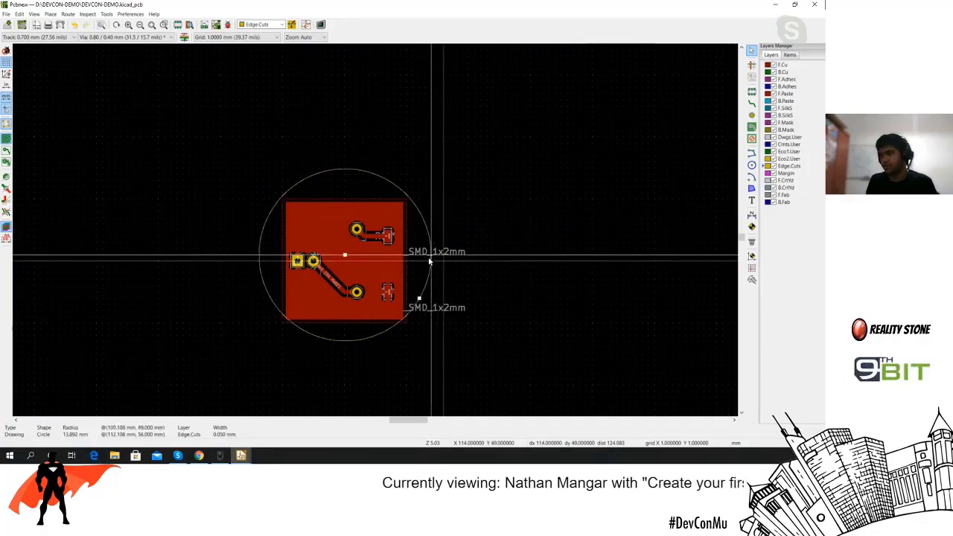
{"action": "key", "text": "Escape"}
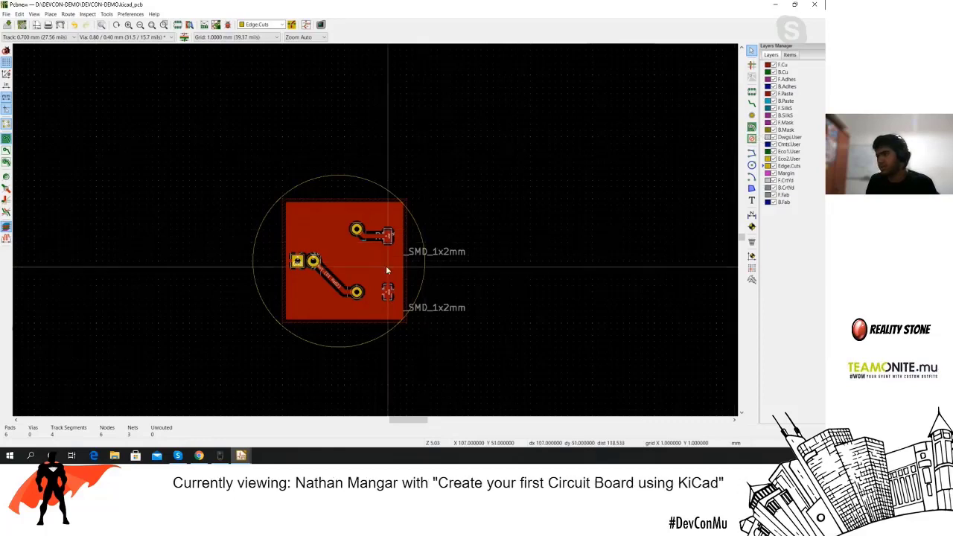
Delete the square GND copper zone inside the circular outline.
{"action": "scroll", "coordinate": [390, 266], "scroll_direction": "up", "scroll_amount": 3}
{"action": "left_click", "coordinate": [419, 226]}
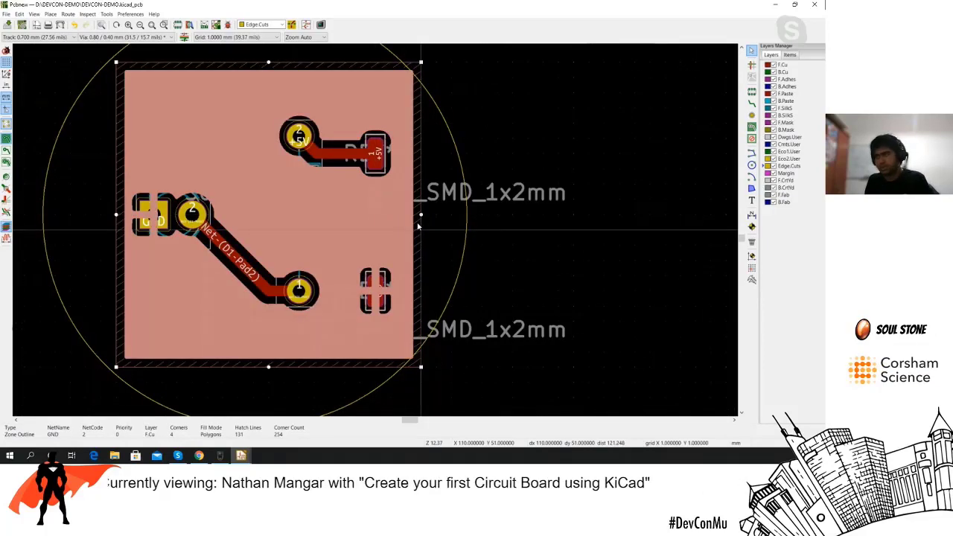
{"action": "key", "text": "Delete"}
{"action": "scroll", "coordinate": [604, 187], "scroll_direction": "down", "scroll_amount": 3}
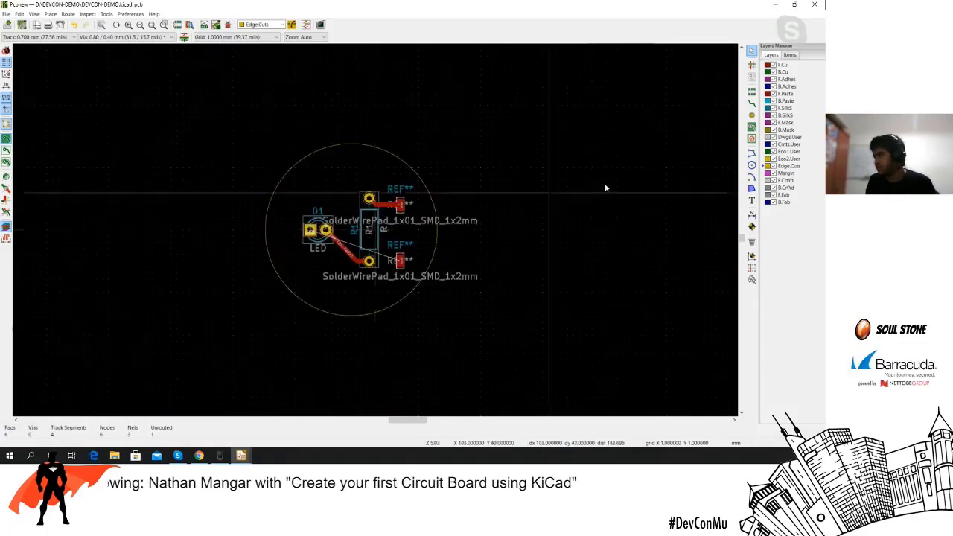
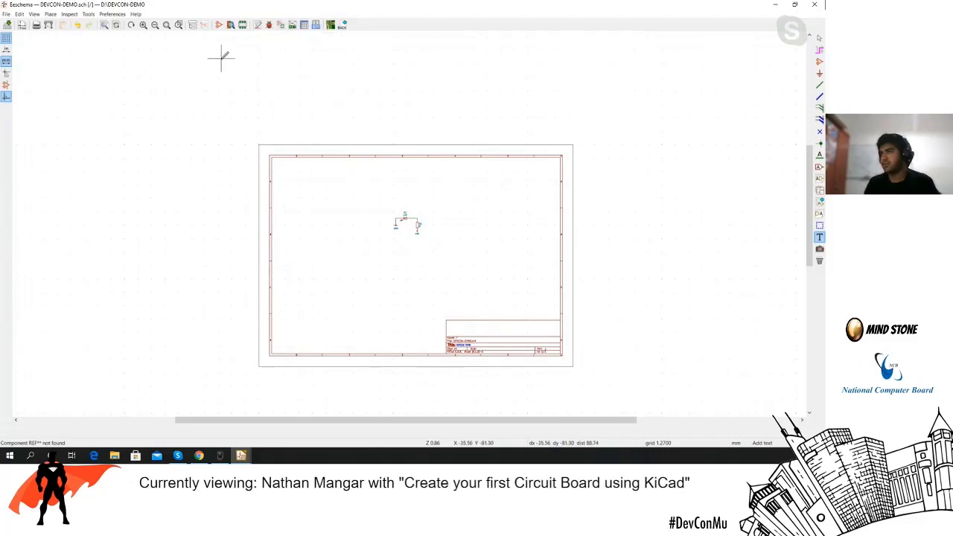
Switch from the schematic to the board editor, leave the zone tool, and open the Plot dialog.
{"action": "left_click", "coordinate": [331, 25]}
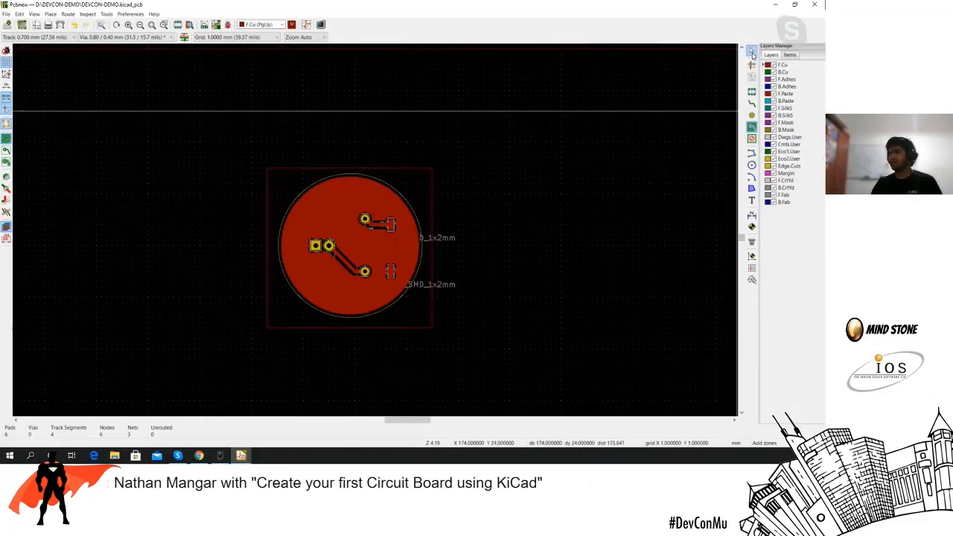
{"action": "left_click", "coordinate": [752, 53]}
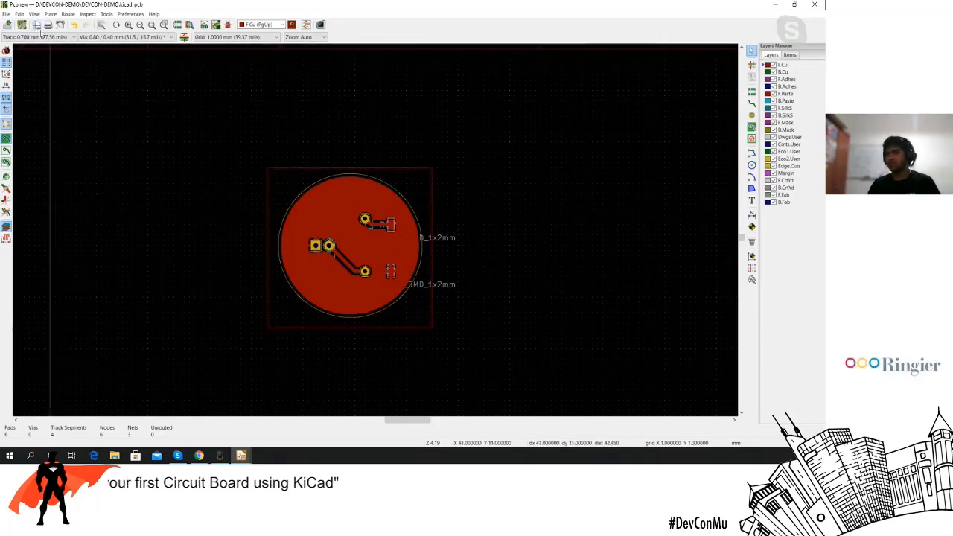
{"action": "left_click", "coordinate": [6, 14]}
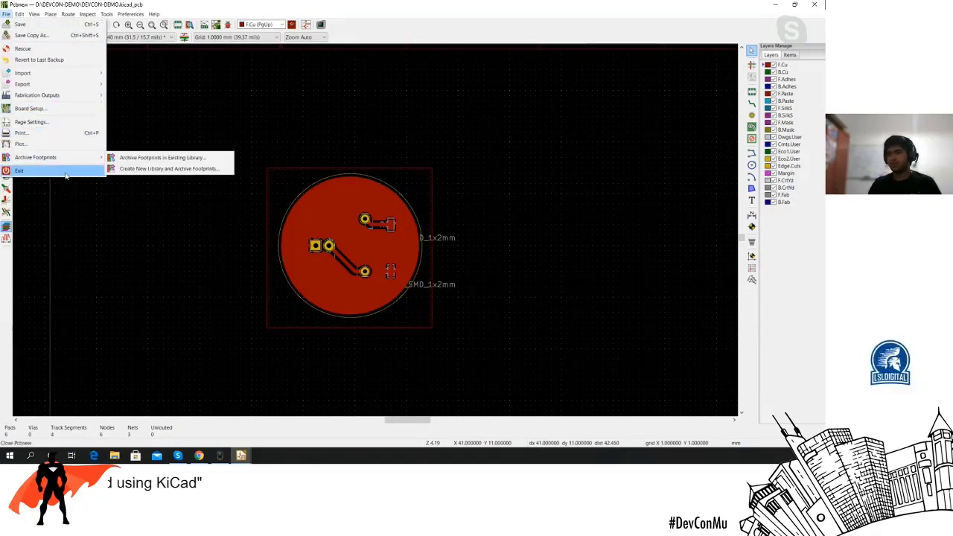
{"action": "left_click", "coordinate": [21, 143]}
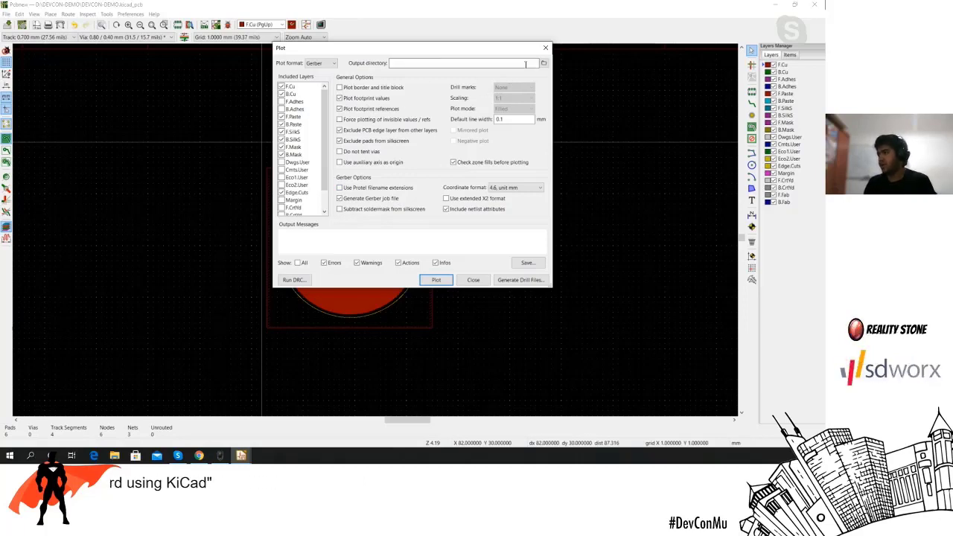
Create a folder named gerbers inside the DEVCON-DEMO project directory while choosing the plot output directory.
{"action": "left_click", "coordinate": [547, 63]}
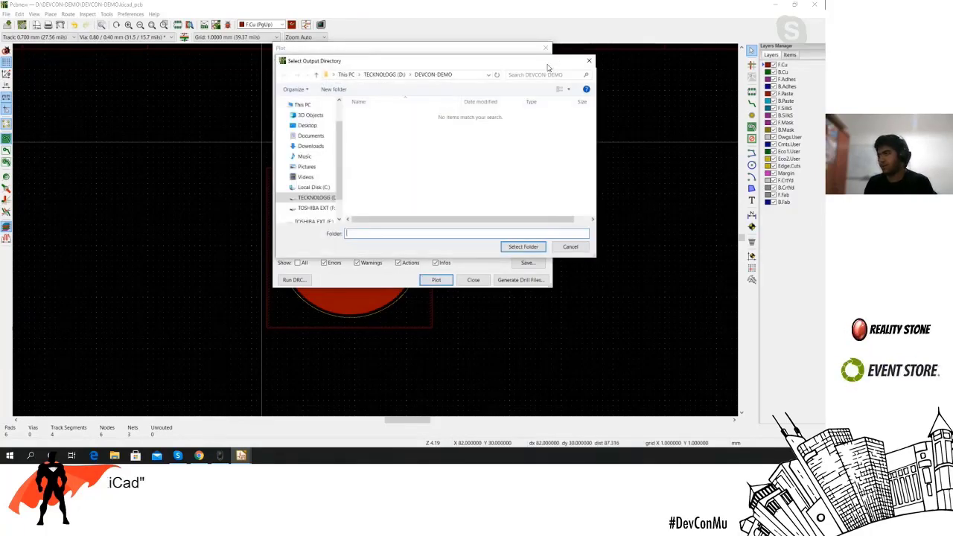
{"action": "right_click", "coordinate": [390, 131]}
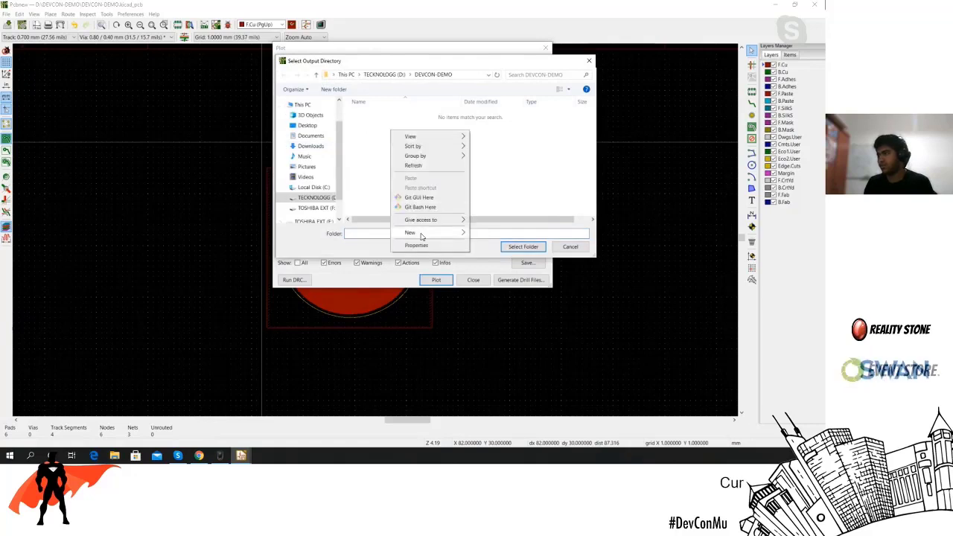
{"action": "mouse_move", "coordinate": [429, 237]}
{"action": "left_click", "coordinate": [534, 237]}
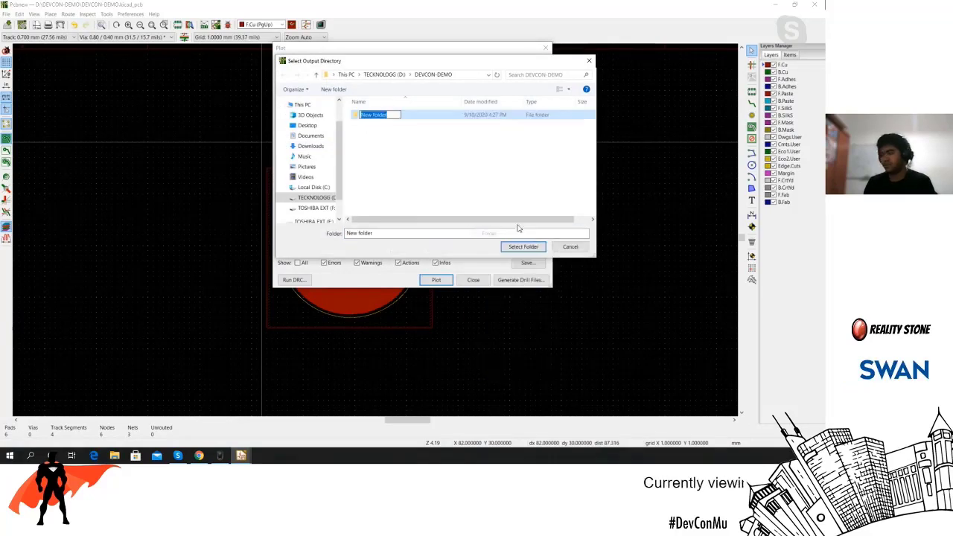
{"action": "type", "text": "ge"}
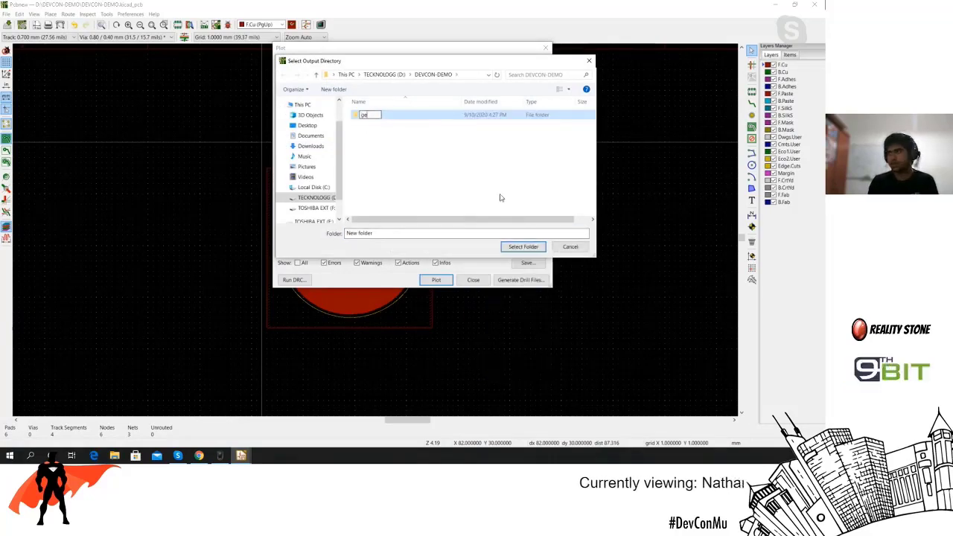
{"action": "type", "text": "rbers"}
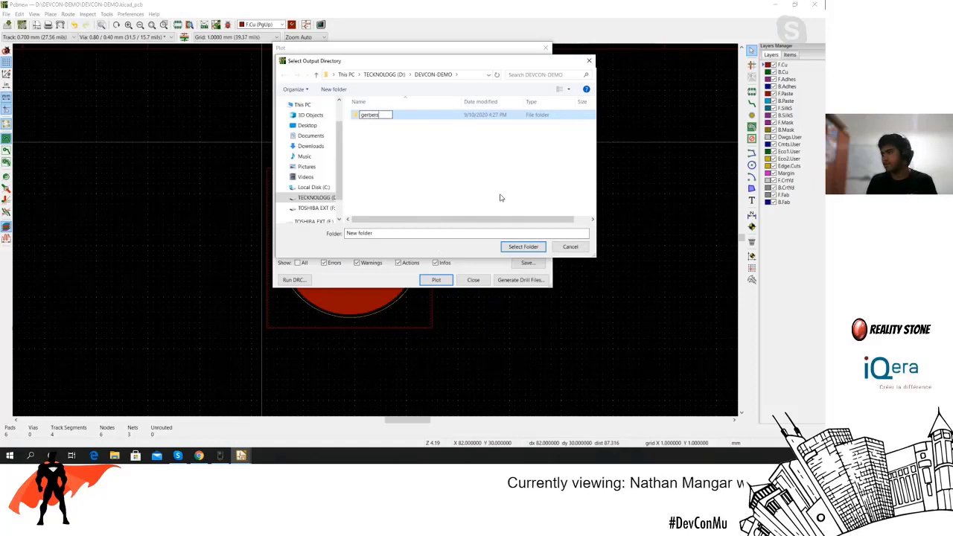
{"action": "key", "text": "Return"}
Set the gerbers folder as the output directory with a relative path and plot the included layers in Gerber format.
{"action": "left_click", "coordinate": [524, 248]}
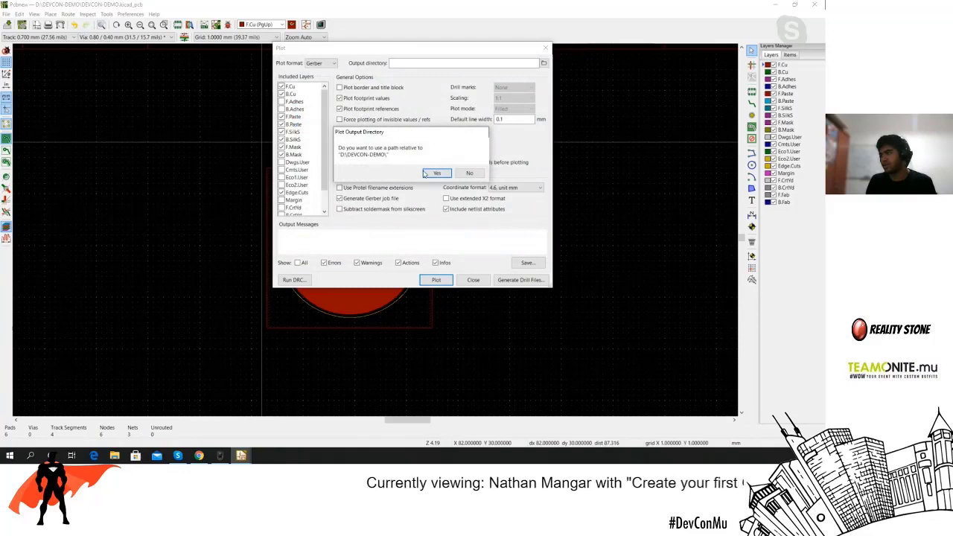
{"action": "left_click", "coordinate": [437, 173]}
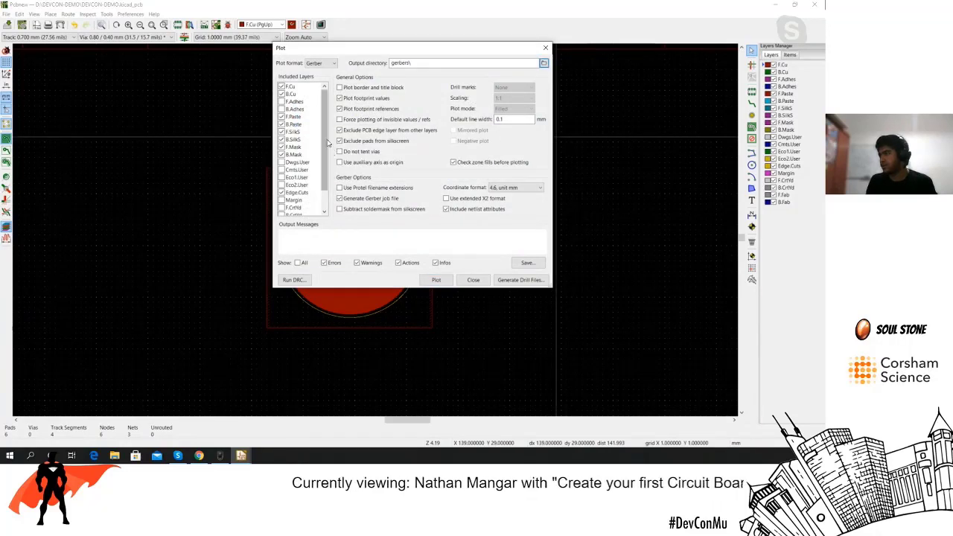
{"action": "left_click", "coordinate": [436, 281]}
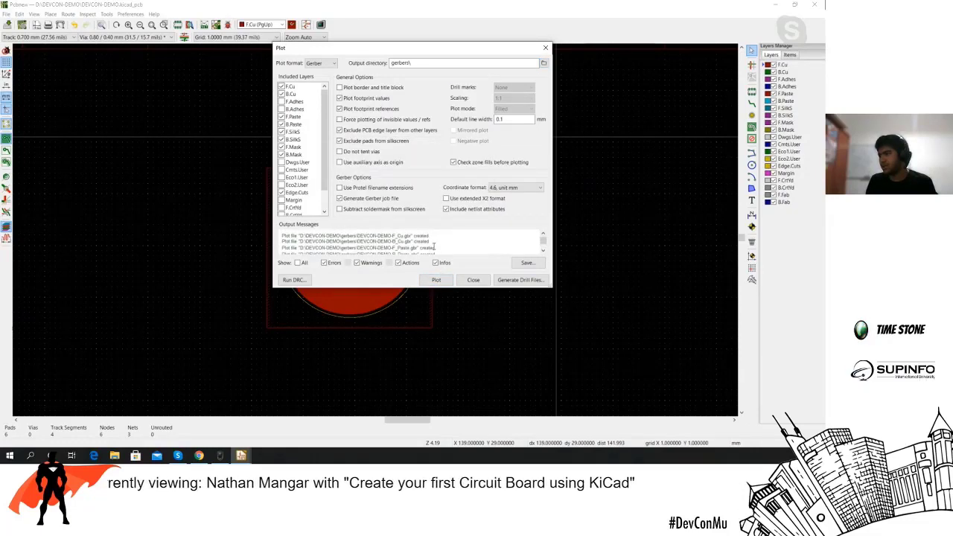
Generate the Excellon drill files for the board into the gerbers output folder.
{"action": "scroll", "coordinate": [434, 248], "scroll_direction": "up", "scroll_amount": 3}
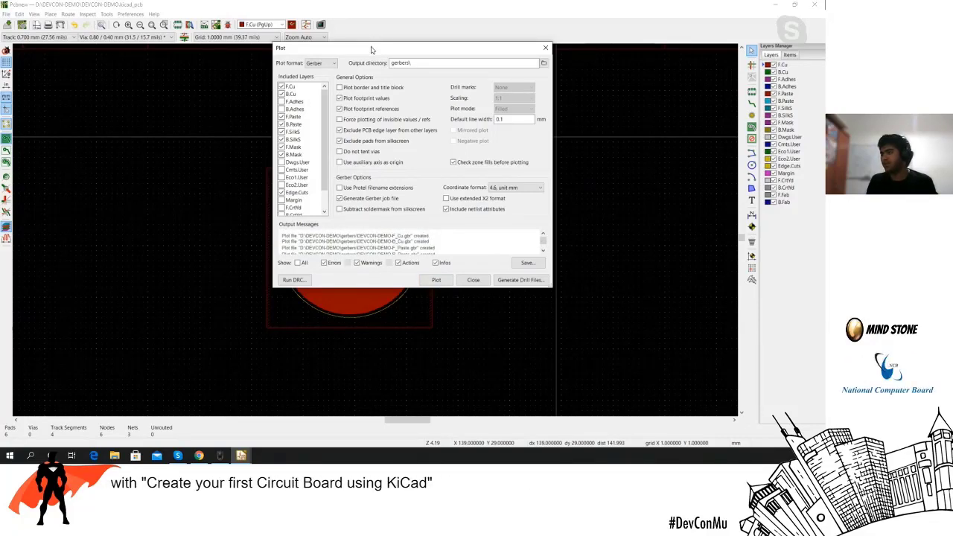
{"action": "left_click_drag", "start_coordinate": [372, 49], "coordinate": [592, 134]}
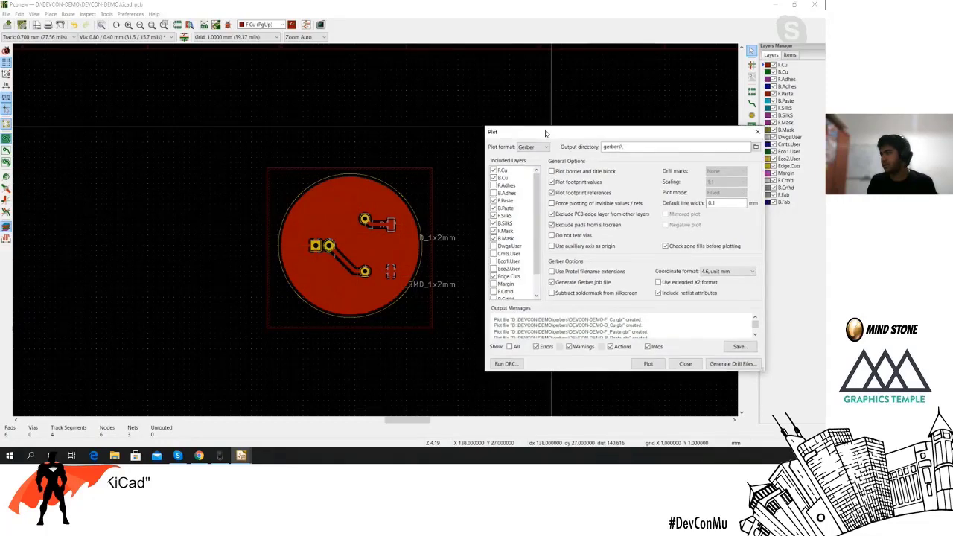
{"action": "left_click_drag", "start_coordinate": [552, 135], "coordinate": [311, 75]}
{"action": "left_click", "coordinate": [490, 310]}
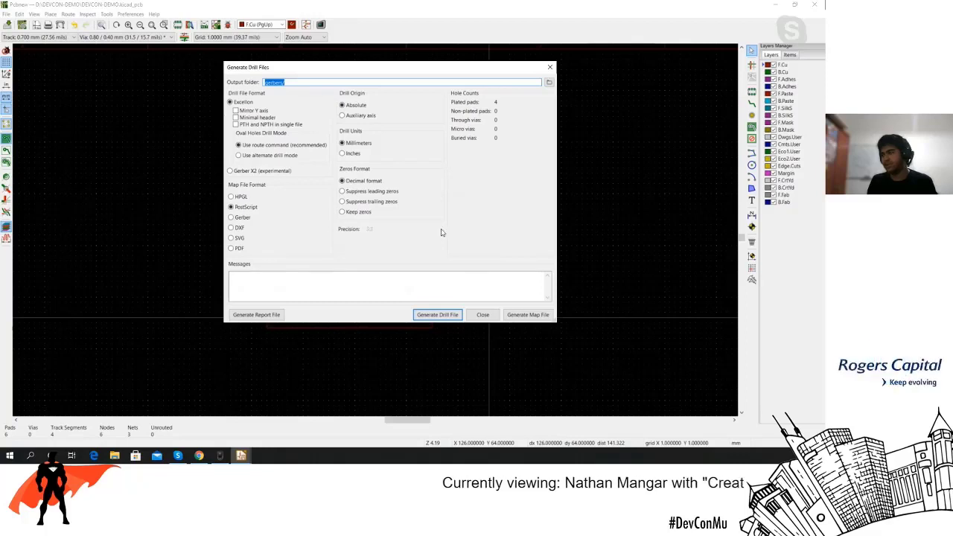
{"action": "left_click", "coordinate": [429, 315]}
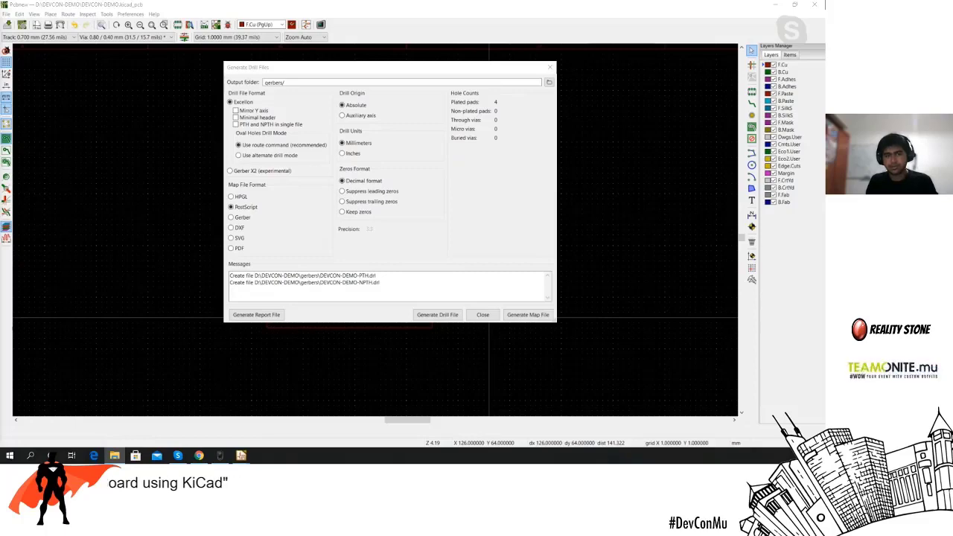
Switch to File Explorer and open the gerbers folder inside the DEVCON-DEMO project directory.
{"action": "key", "text": "alt+Tab"}
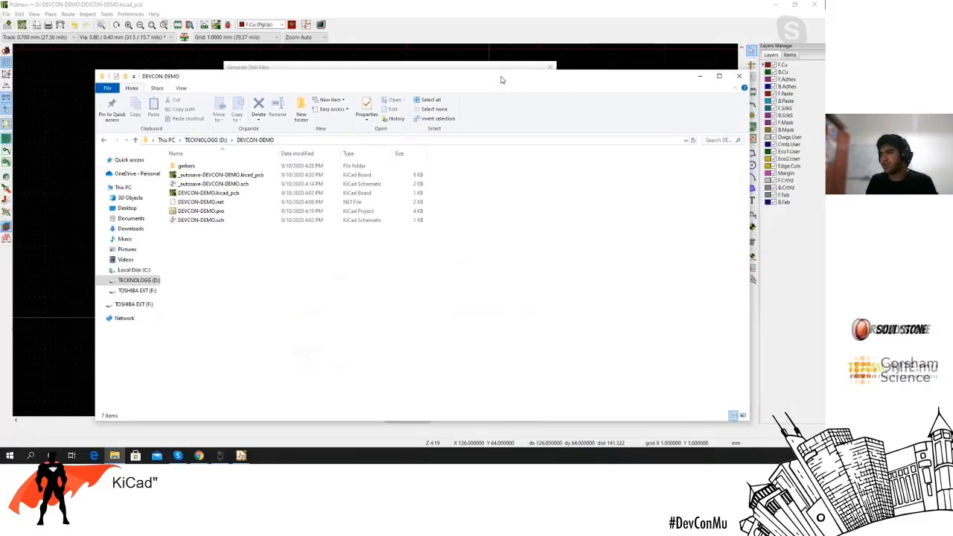
{"action": "left_click", "coordinate": [684, 76]}
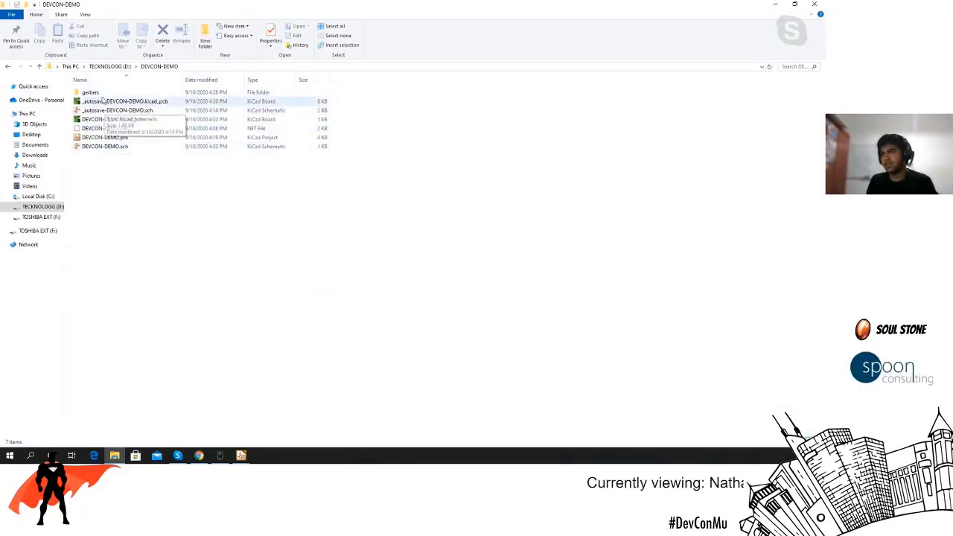
{"action": "left_click", "coordinate": [102, 98]}
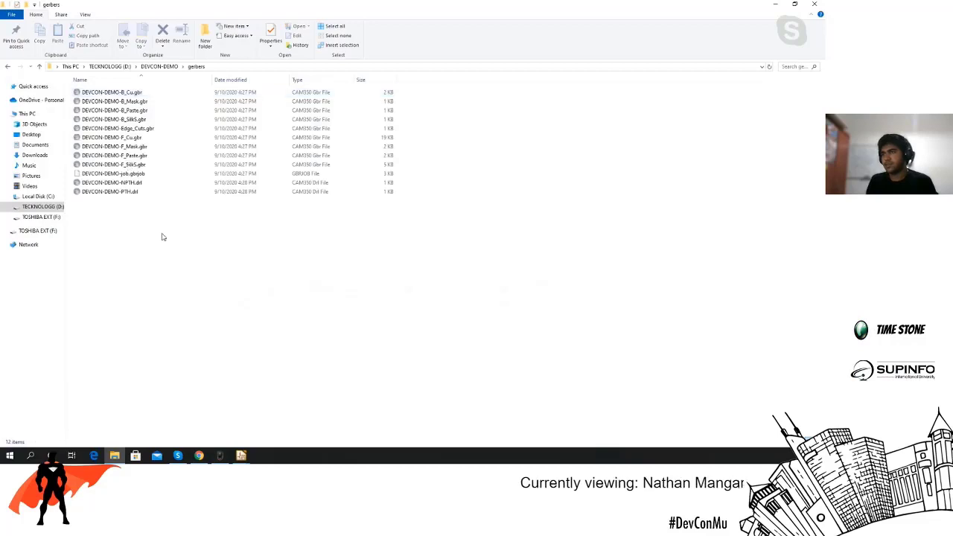
Create a new WinRAR ZIP archive named DEVCON-DEMO in the gerbers folder.
{"action": "right_click", "coordinate": [138, 230]}
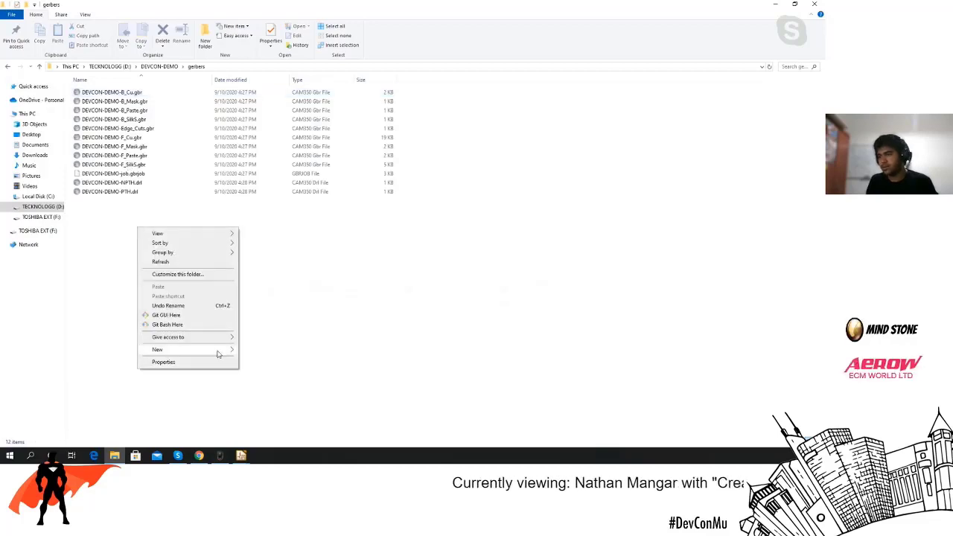
{"action": "mouse_move", "coordinate": [218, 354]}
{"action": "left_click", "coordinate": [262, 347]}
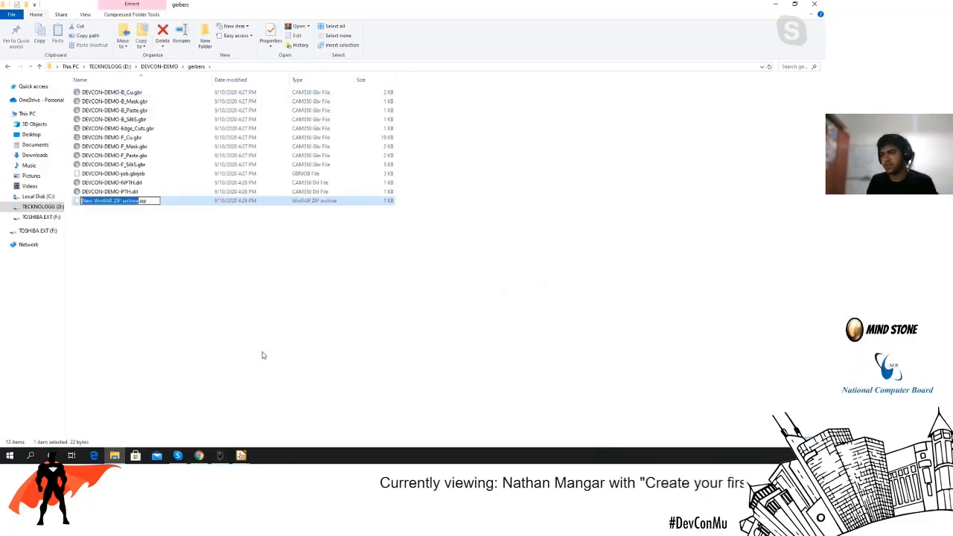
{"action": "type", "text": "D"}
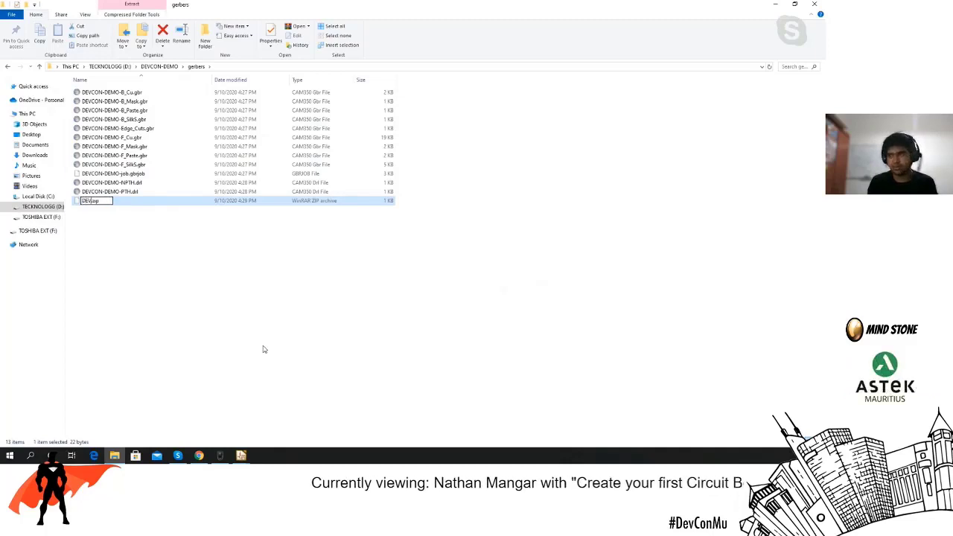
{"action": "type", "text": "EVCON-DEM"}
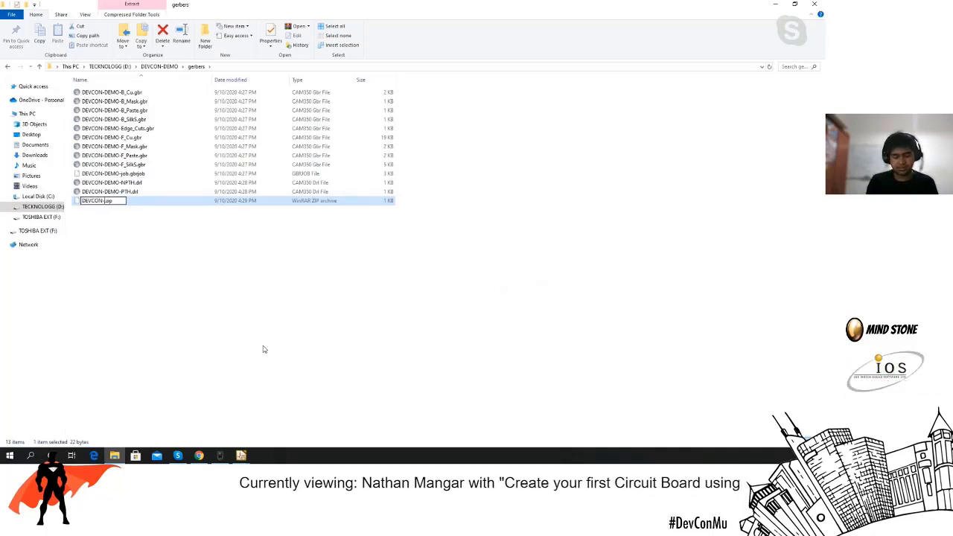
{"action": "type", "text": "O"}
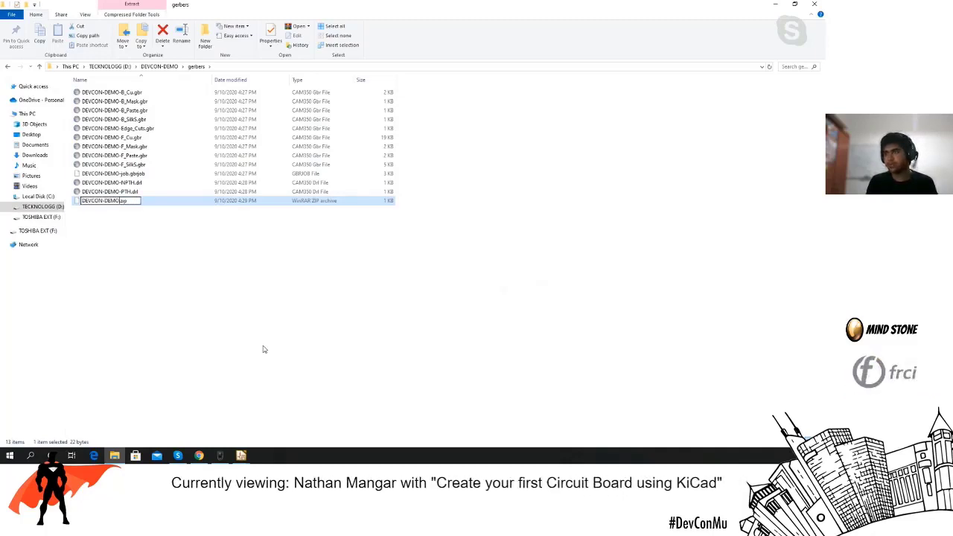
{"action": "key", "text": "Return"}
Add all the Gerber, job and drill files to DEVCON-DEMO.zip and minimise File Explorer.
{"action": "left_click_drag", "start_coordinate": [215, 256], "coordinate": [105, 99]}
{"action": "left_click_drag", "start_coordinate": [159, 170], "coordinate": [153, 94]}
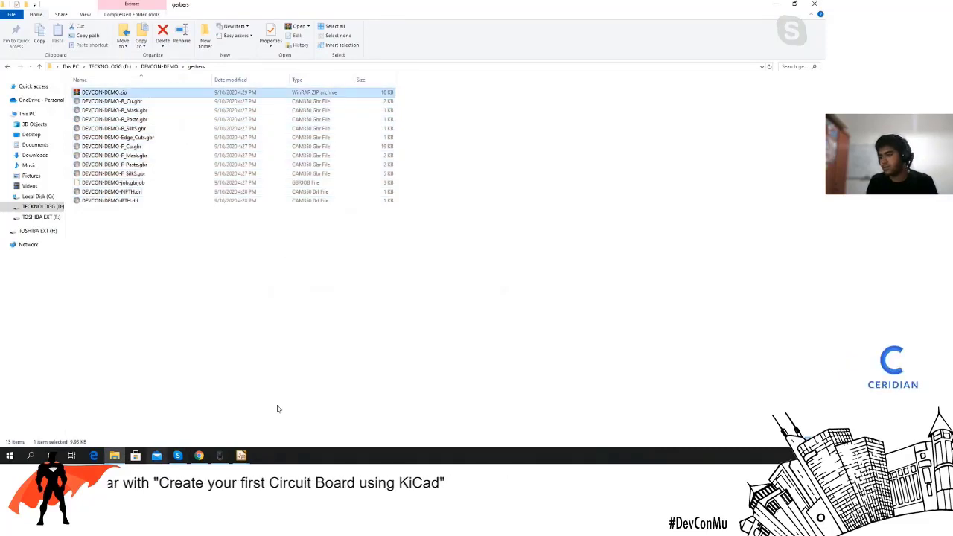
{"action": "left_click", "coordinate": [773, 6]}
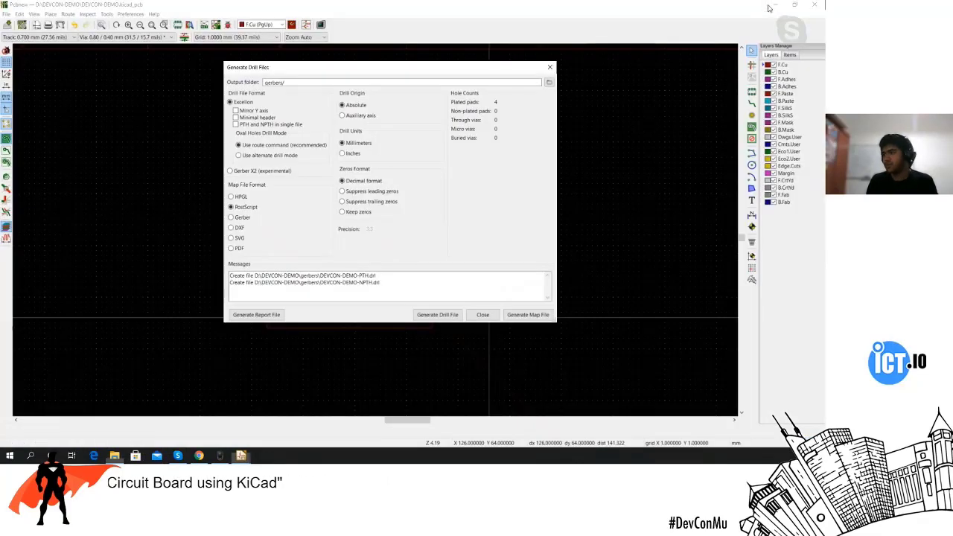
Close the drill and plot dialogs and minimise the board and schematic editors to reach the KiCad project manager.
{"action": "left_click", "coordinate": [483, 314]}
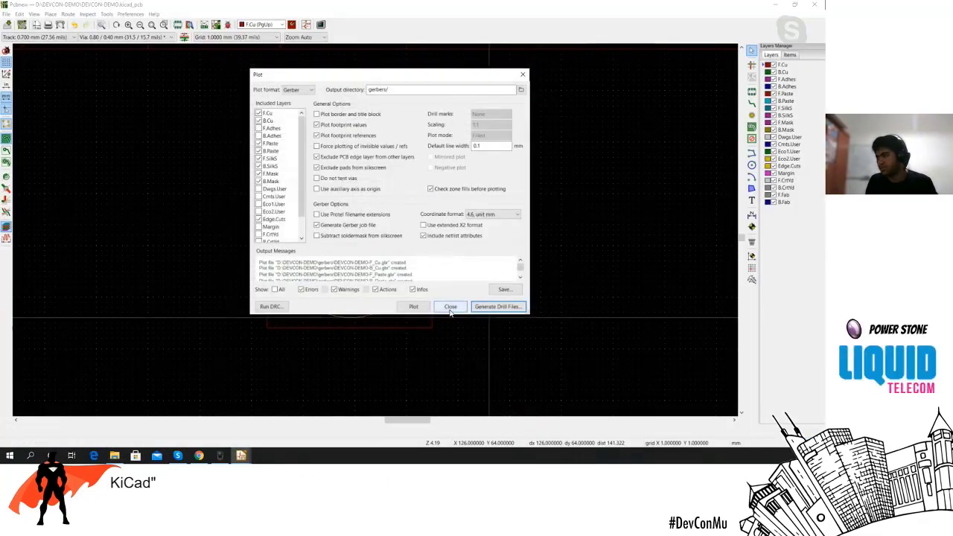
{"action": "left_click", "coordinate": [451, 308]}
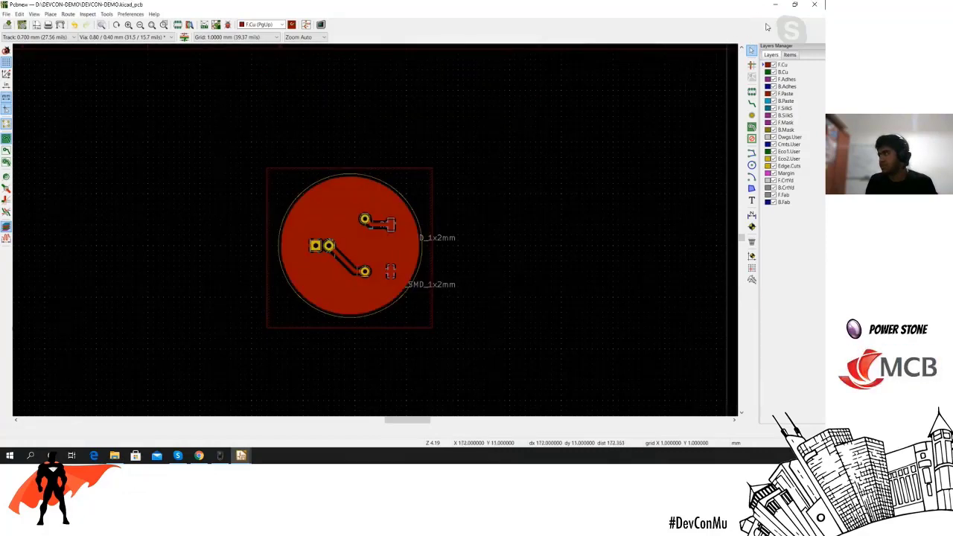
{"action": "left_click", "coordinate": [794, 5]}
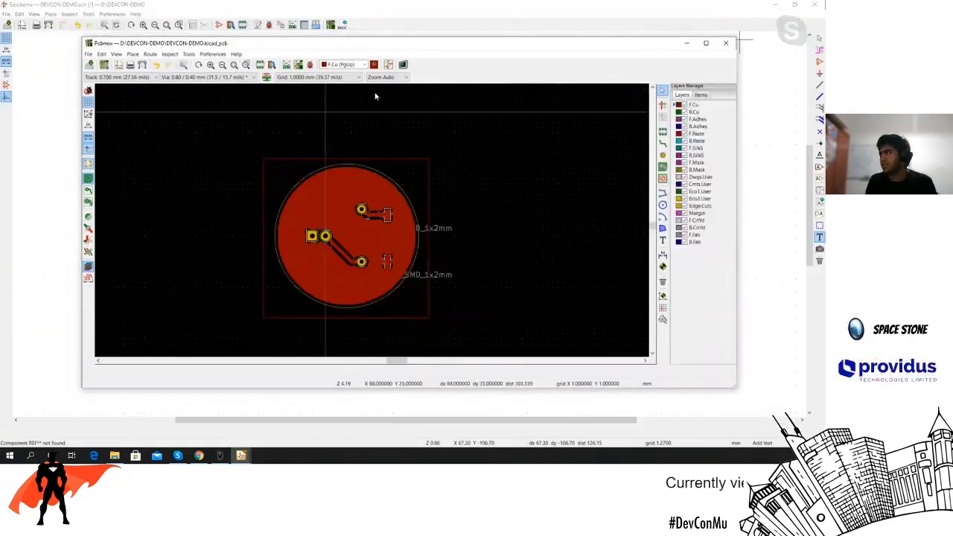
{"action": "left_click", "coordinate": [687, 43]}
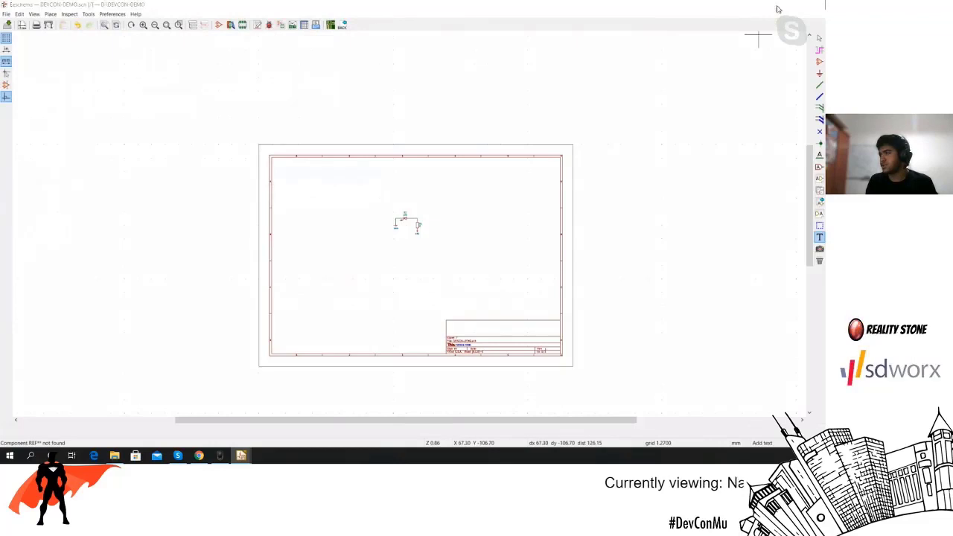
{"action": "left_click", "coordinate": [775, 6]}
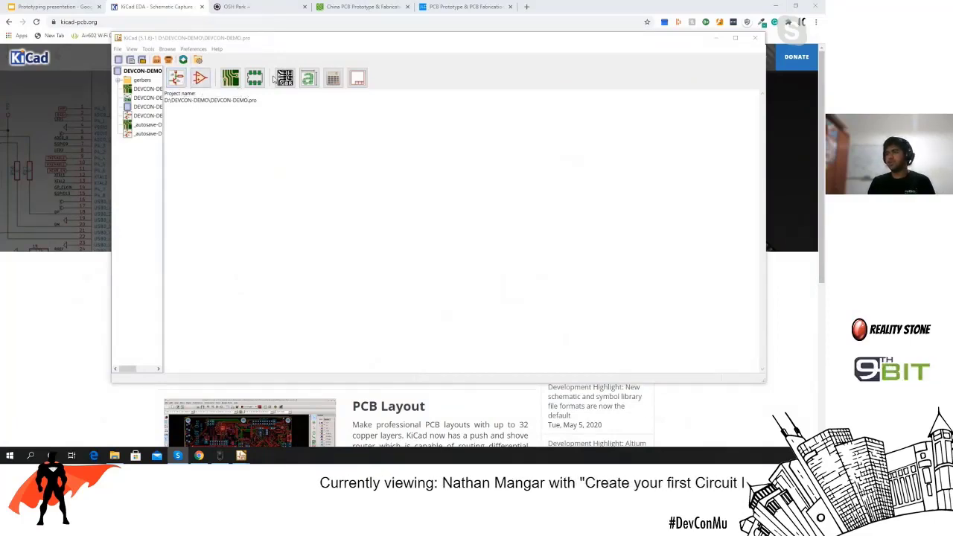
Open the PCB Calculator, look through its track width, electrical spacing, TransLine, color code and regulator tools, and close it.
{"action": "left_click", "coordinate": [334, 77]}
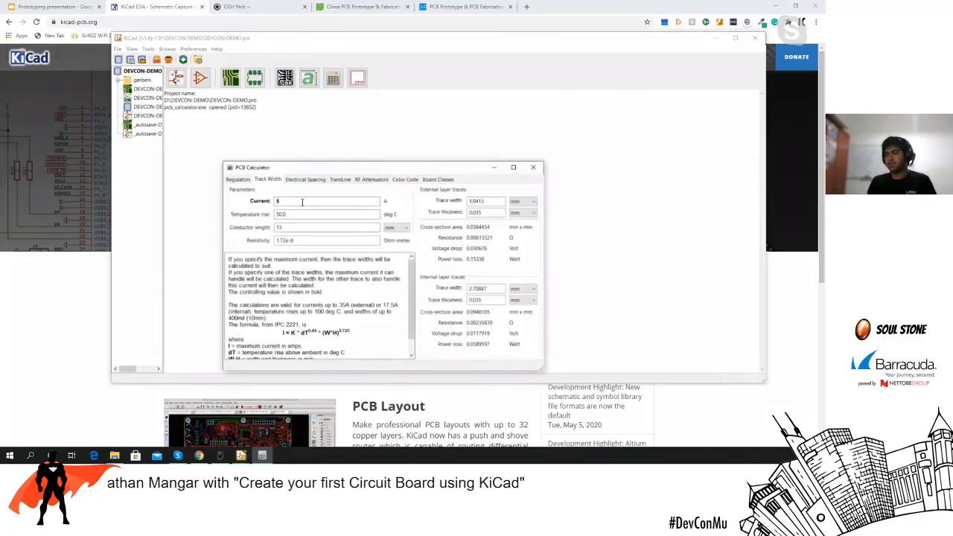
{"action": "left_click_drag", "start_coordinate": [284, 172], "coordinate": [320, 138]}
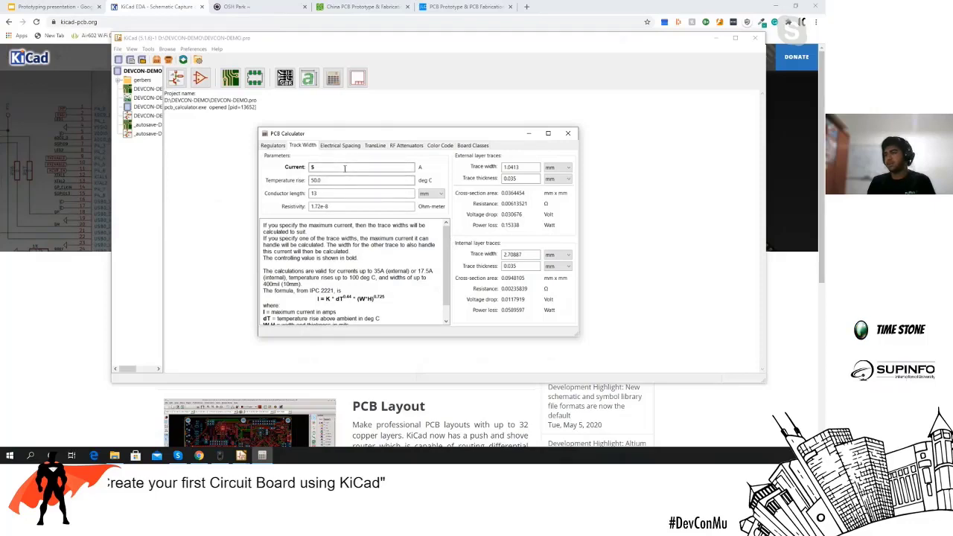
{"action": "left_click", "coordinate": [343, 146]}
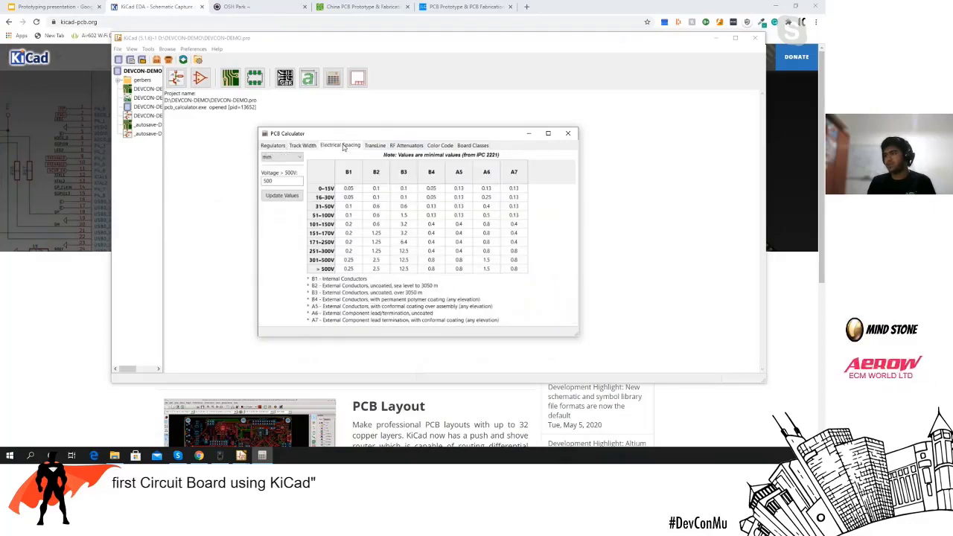
{"action": "left_click", "coordinate": [400, 144]}
{"action": "left_click", "coordinate": [377, 146]}
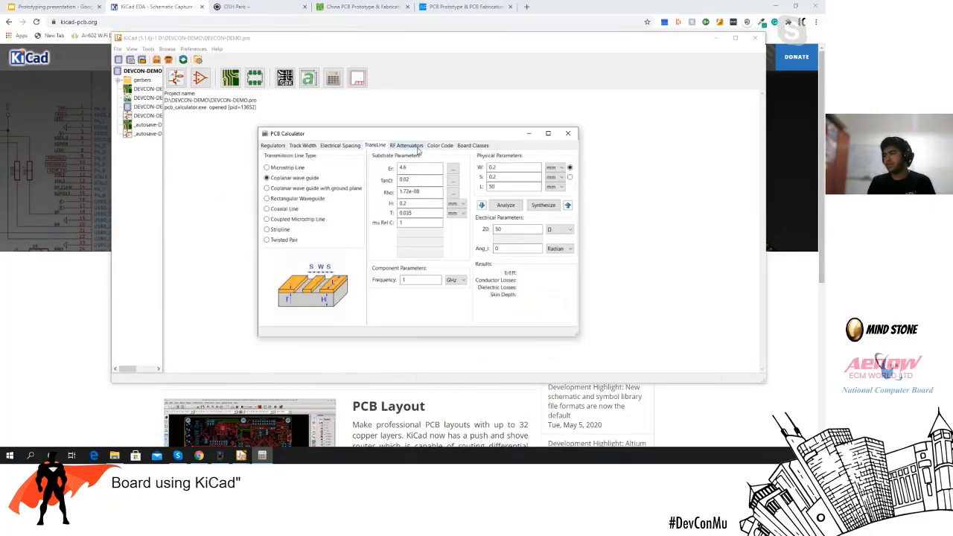
{"action": "left_click", "coordinate": [438, 146]}
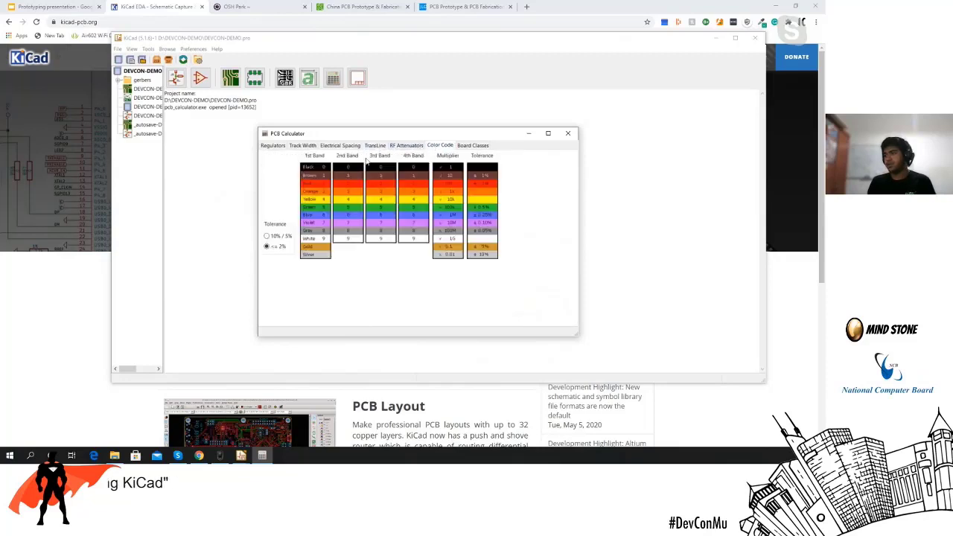
{"action": "left_click", "coordinate": [408, 146]}
{"action": "left_click", "coordinate": [281, 146]}
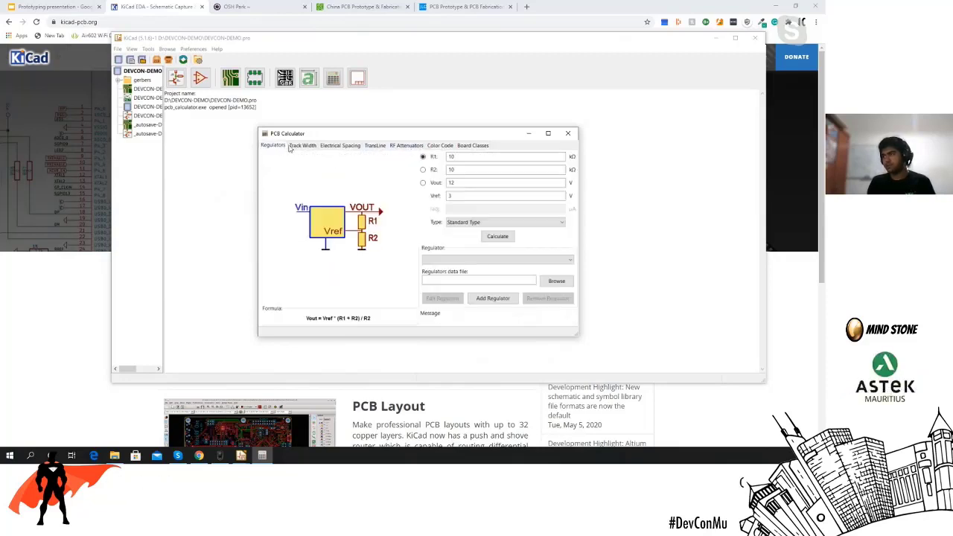
{"action": "left_click", "coordinate": [569, 135]}
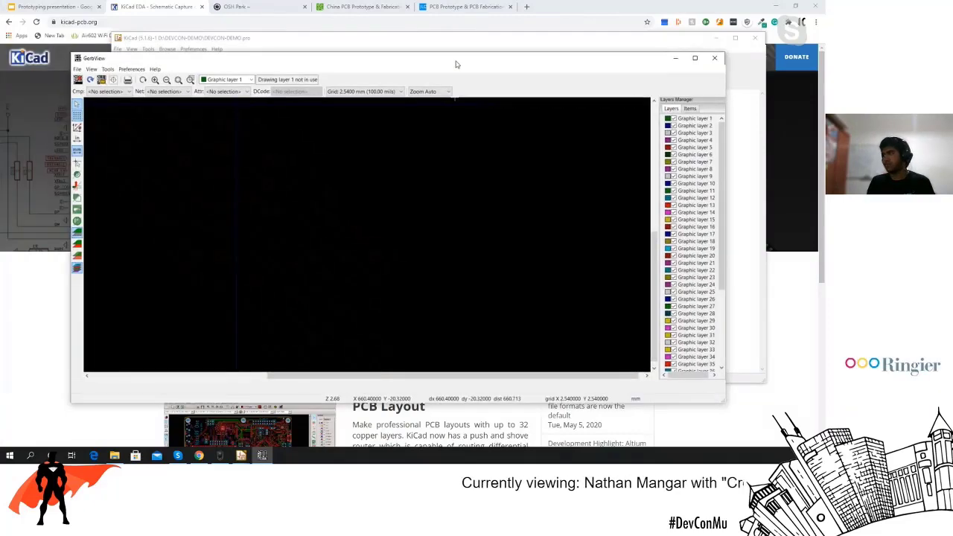
Load all the Gerber files from the gerbers folder into a maximised GerbView window and dismiss the error list.
{"action": "left_click", "coordinate": [695, 58]}
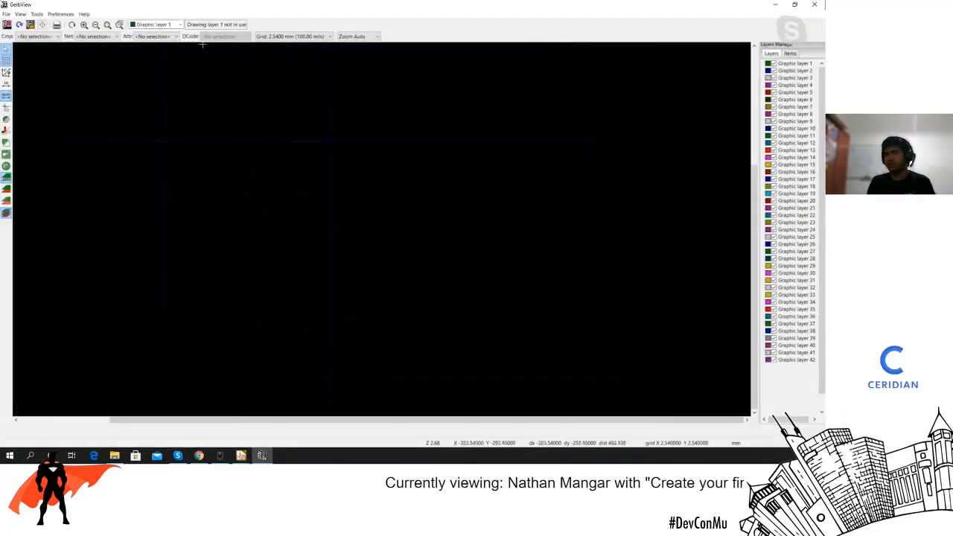
{"action": "left_click", "coordinate": [6, 13]}
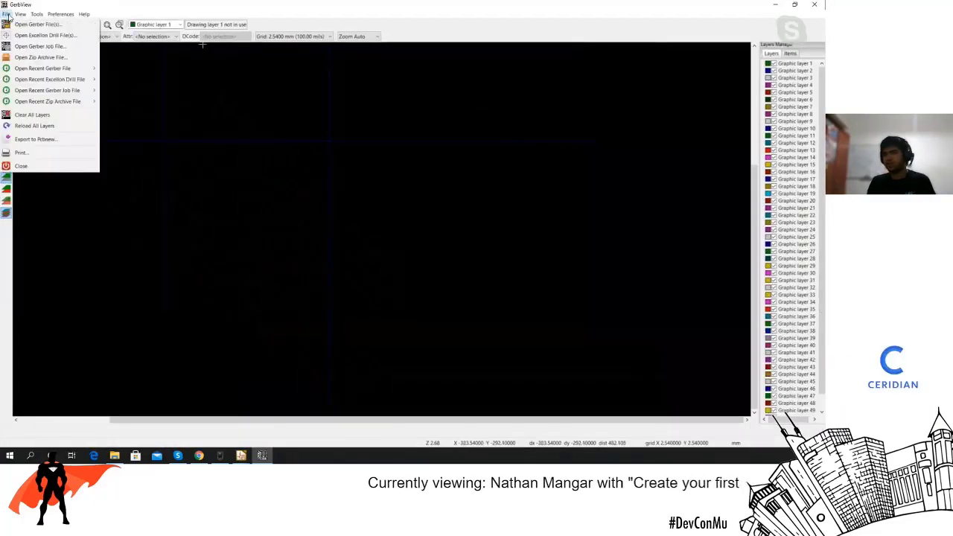
{"action": "left_click", "coordinate": [67, 29]}
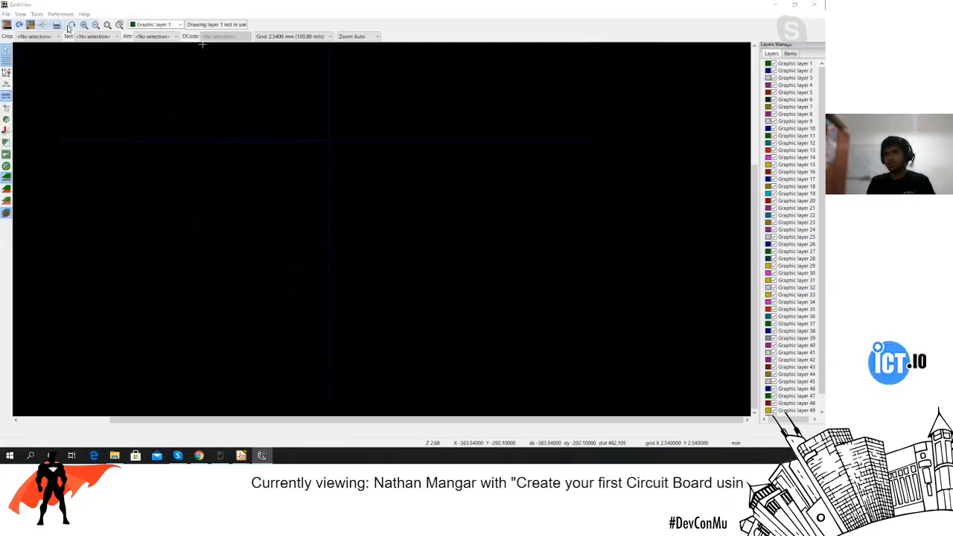
{"action": "left_click", "coordinate": [122, 82]}
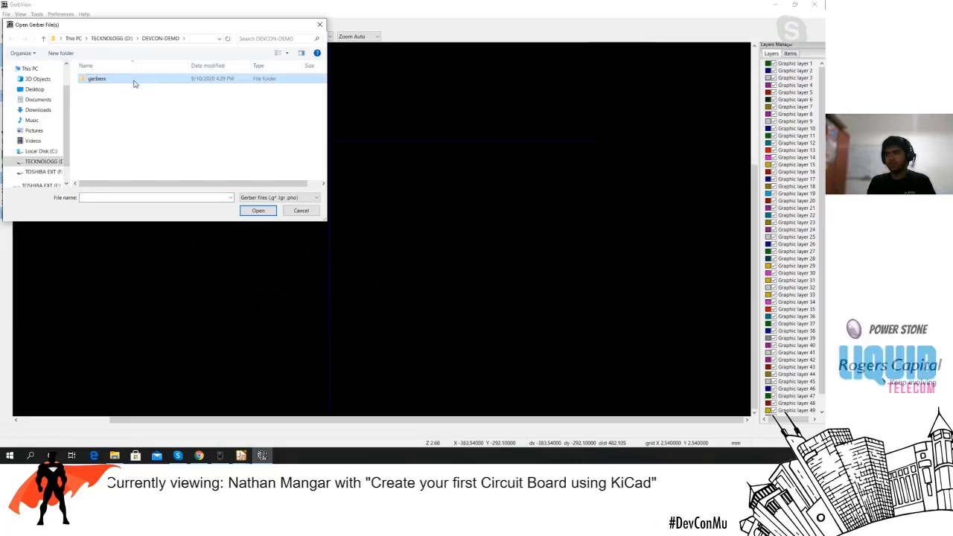
{"action": "double_click", "coordinate": [127, 83]}
{"action": "left_click_drag", "start_coordinate": [76, 82], "coordinate": [157, 169]}
{"action": "left_click", "coordinate": [263, 213]}
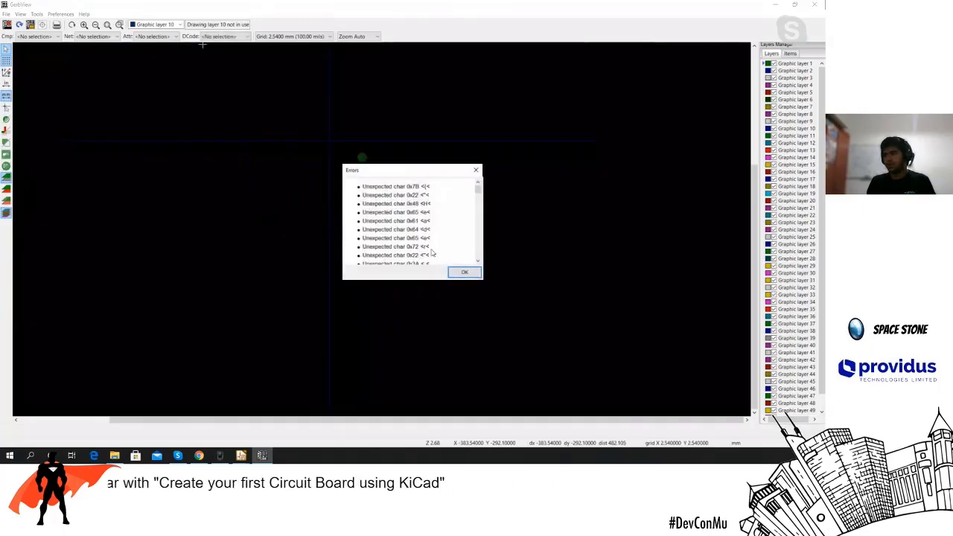
{"action": "left_click", "coordinate": [463, 273]}
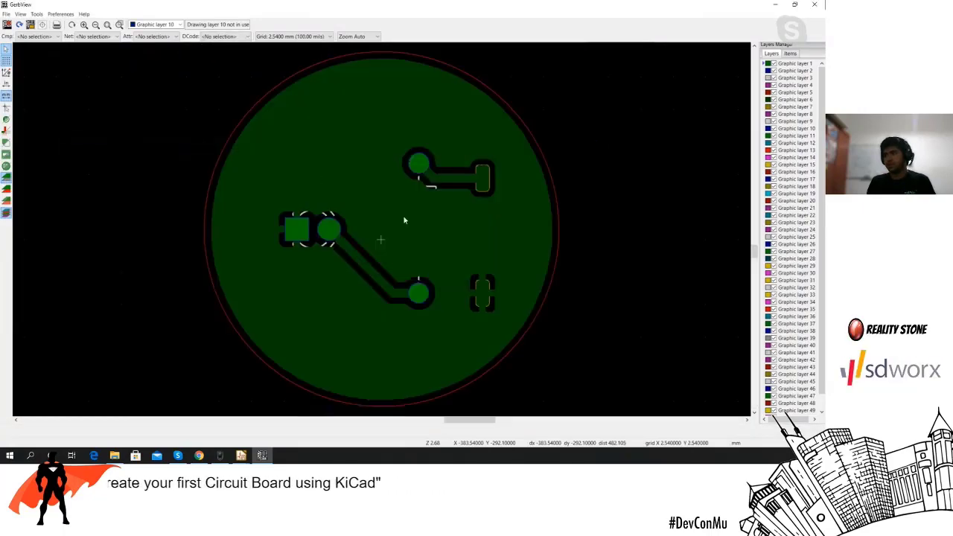
Examine the circular outline, copper fill, pads and tracks of the loaded Gerber layers.
{"action": "scroll", "coordinate": [339, 223], "scroll_direction": "down", "scroll_amount": 2}
{"action": "scroll", "coordinate": [340, 228], "scroll_direction": "up", "scroll_amount": 5}
{"action": "scroll", "coordinate": [340, 227], "scroll_direction": "up", "scroll_amount": 2}
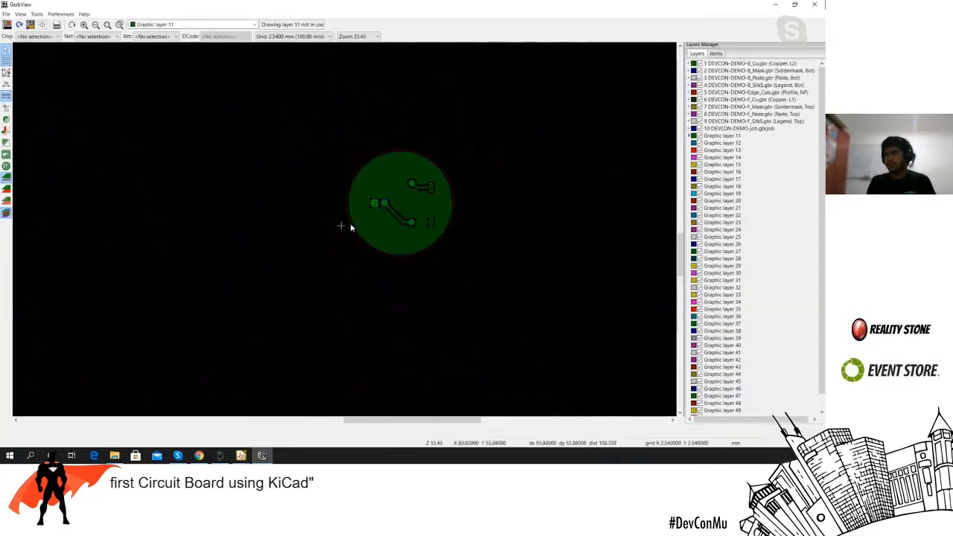
{"action": "scroll", "coordinate": [341, 226], "scroll_direction": "down", "scroll_amount": 1}
{"action": "scroll", "coordinate": [340, 227], "scroll_direction": "up", "scroll_amount": 4}
{"action": "scroll", "coordinate": [341, 227], "scroll_direction": "up", "scroll_amount": 1}
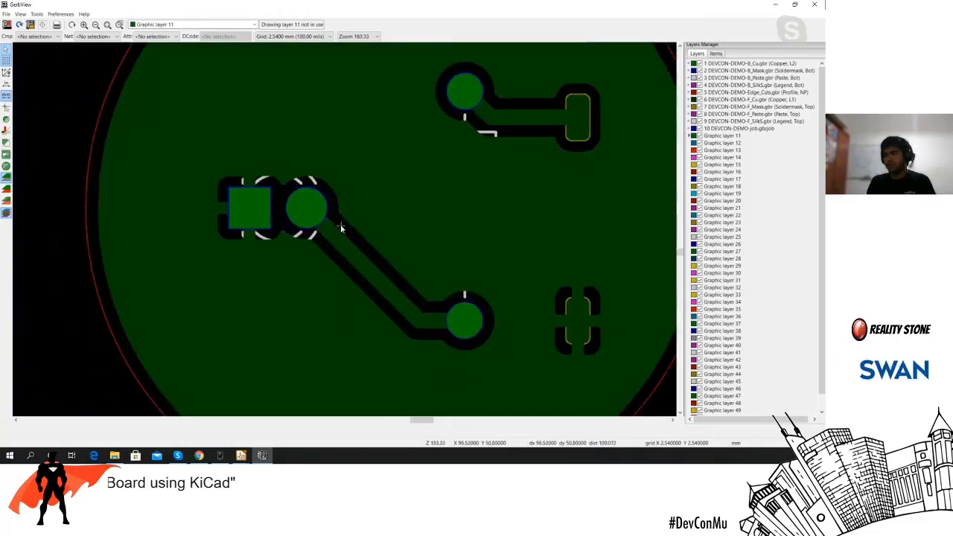
{"action": "scroll", "coordinate": [340, 227], "scroll_direction": "down", "scroll_amount": 3}
{"action": "scroll", "coordinate": [341, 227], "scroll_direction": "up", "scroll_amount": 2}
{"action": "scroll", "coordinate": [340, 228], "scroll_direction": "down", "scroll_amount": 2}
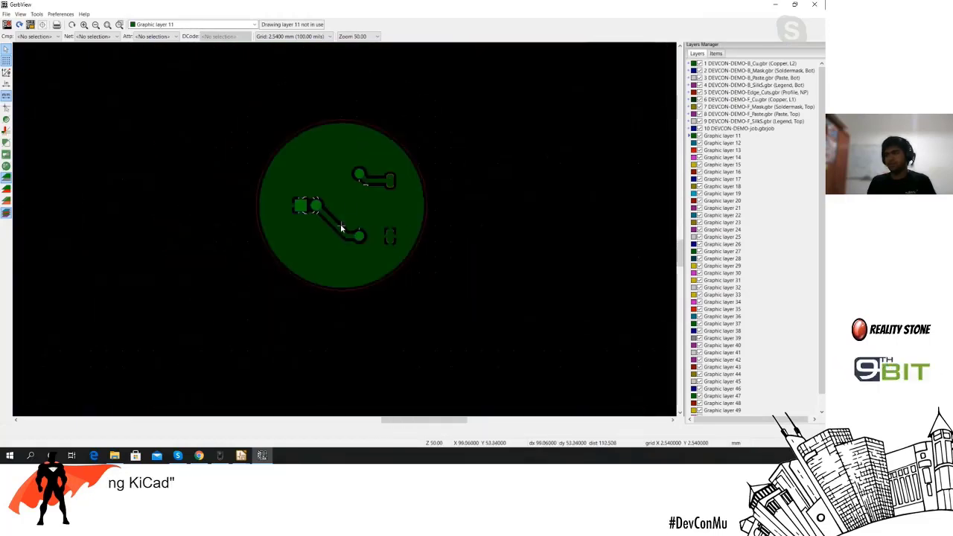
Close the Gerber viewer and open tracespace.io/view in a new browser tab.
{"action": "scroll", "coordinate": [341, 227], "scroll_direction": "up", "scroll_amount": 1}
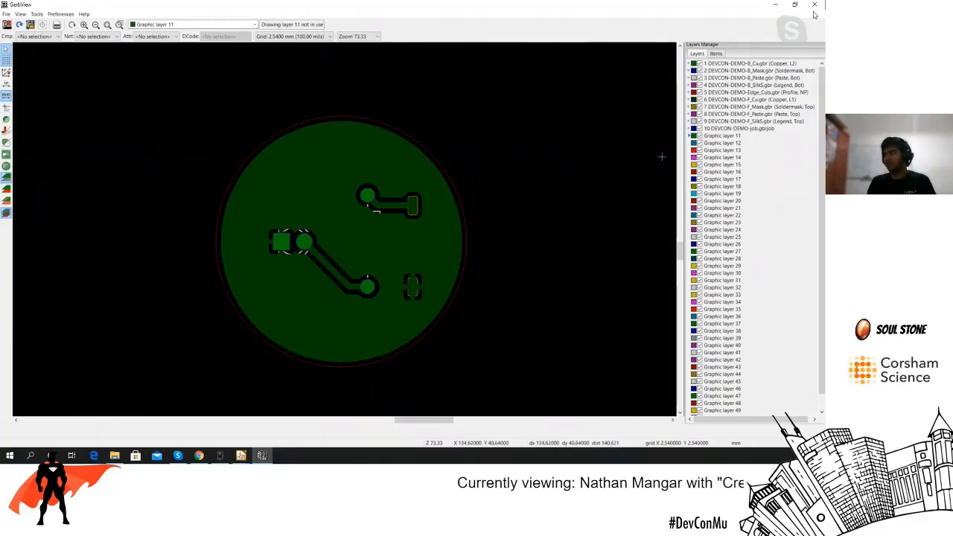
{"action": "key", "text": "alt+F4"}
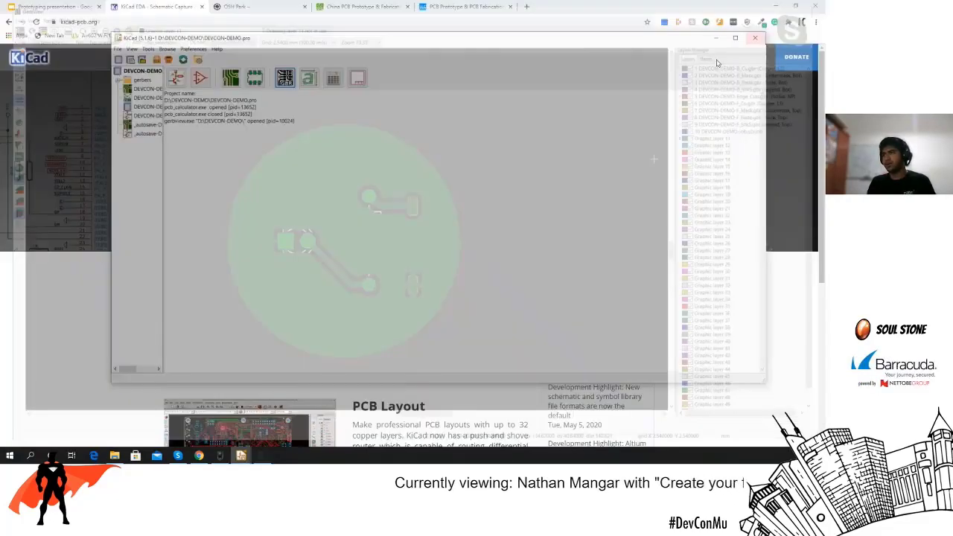
{"action": "left_click", "coordinate": [525, 6]}
{"action": "left_click", "coordinate": [525, 6]}
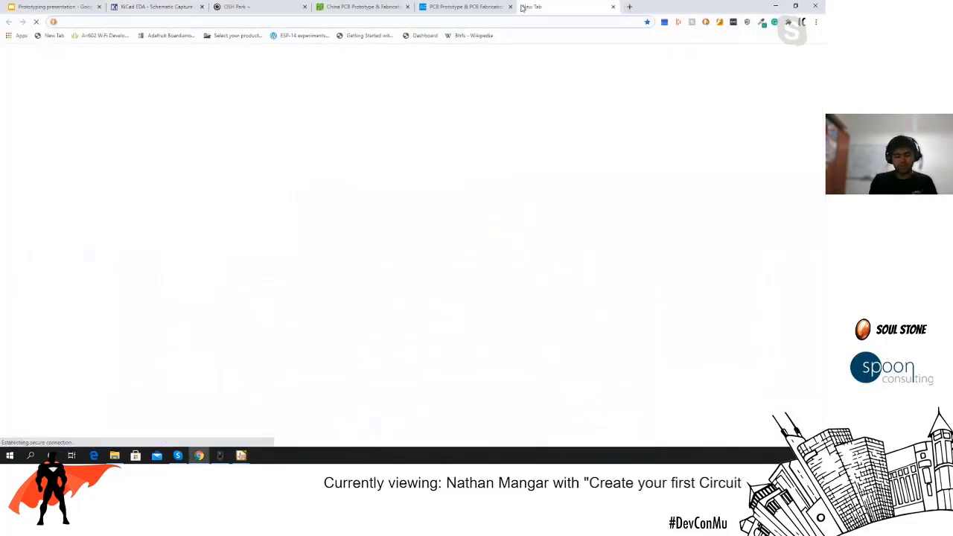
{"action": "type", "text": "tracespace.io/view"}
{"action": "key", "text": "Return"}
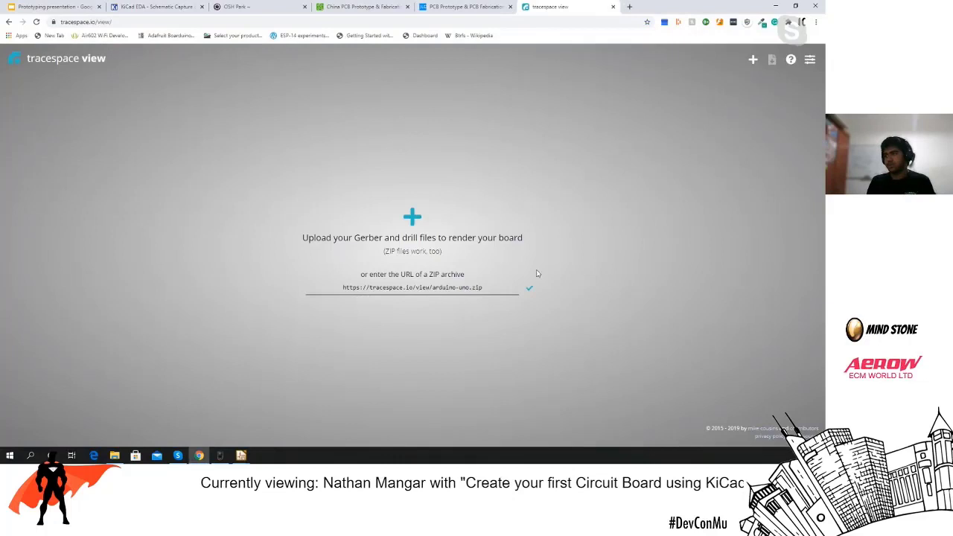
Try to render DEVCON-DEMO.zip from the DEVCON-DEMO gerbers folder on the D: drive in tracespace view, and hide the saved boards.
{"action": "left_click", "coordinate": [414, 218]}
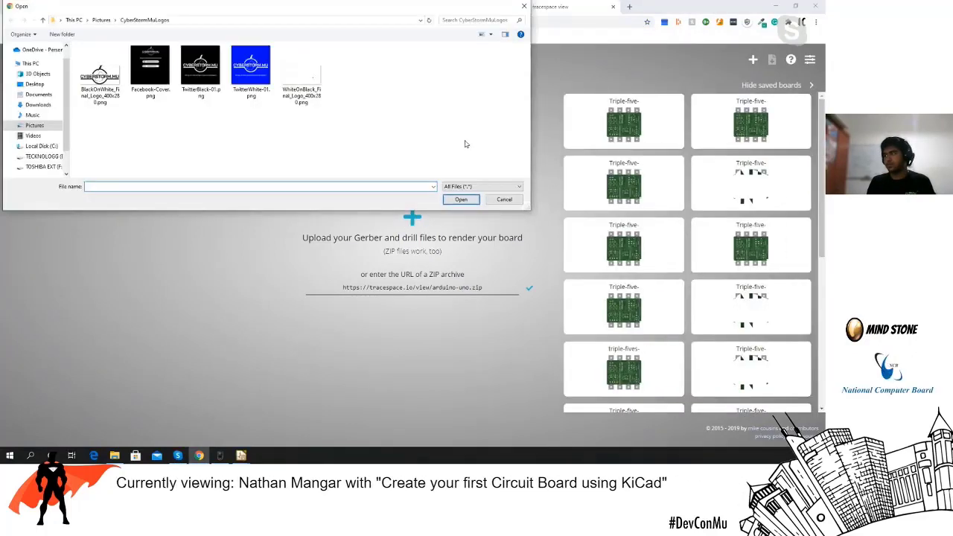
{"action": "left_click", "coordinate": [34, 126]}
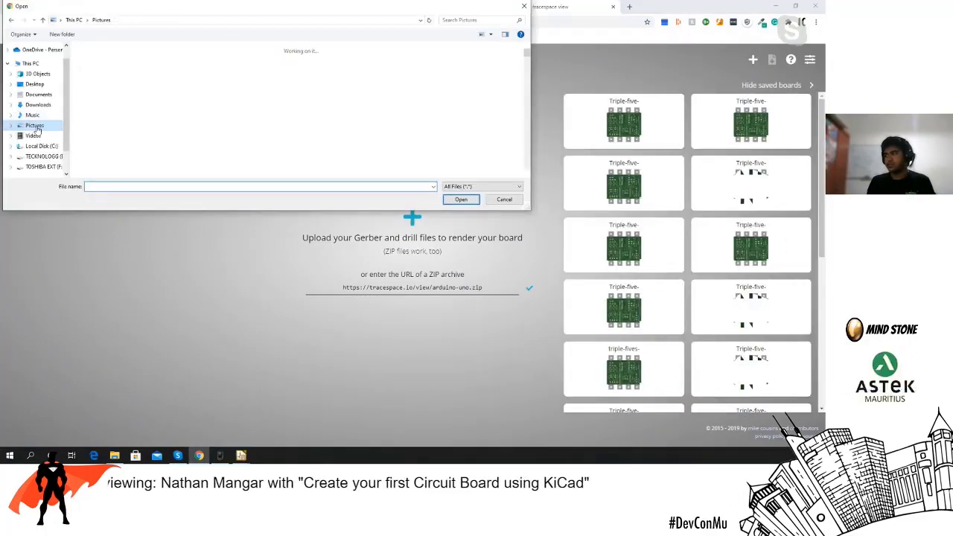
{"action": "left_click", "coordinate": [41, 156]}
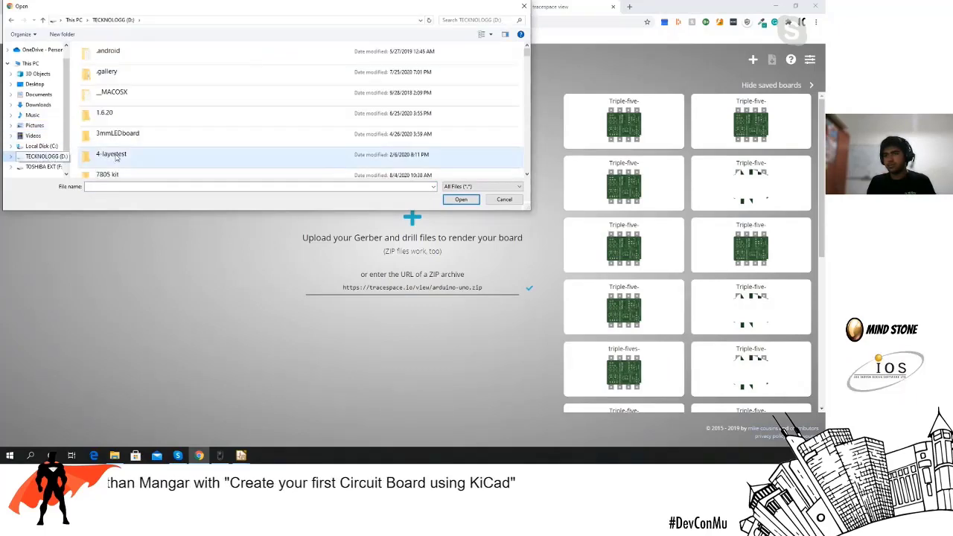
{"action": "scroll", "coordinate": [158, 135], "scroll_direction": "down", "scroll_amount": 5}
{"action": "scroll", "coordinate": [155, 151], "scroll_direction": "down", "scroll_amount": 10}
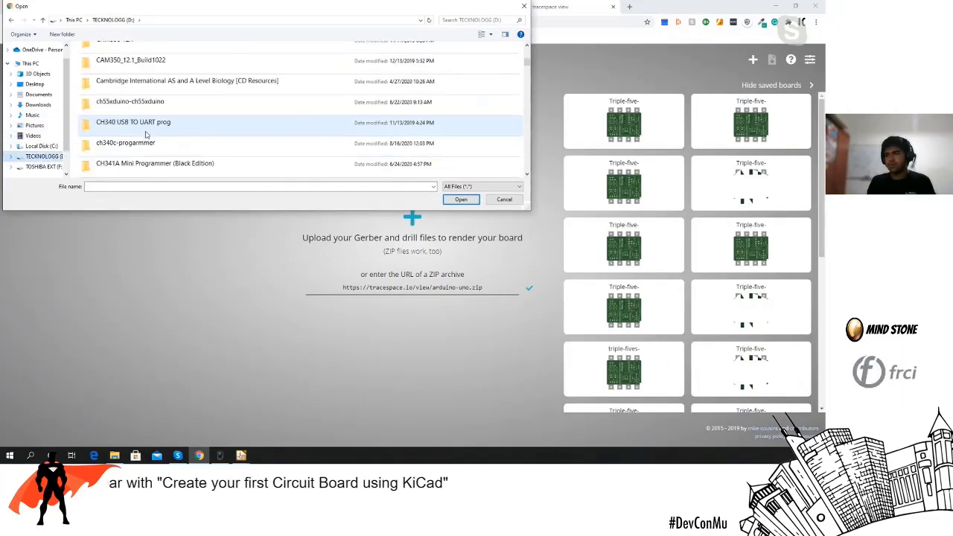
{"action": "scroll", "coordinate": [151, 132], "scroll_direction": "up", "scroll_amount": 6}
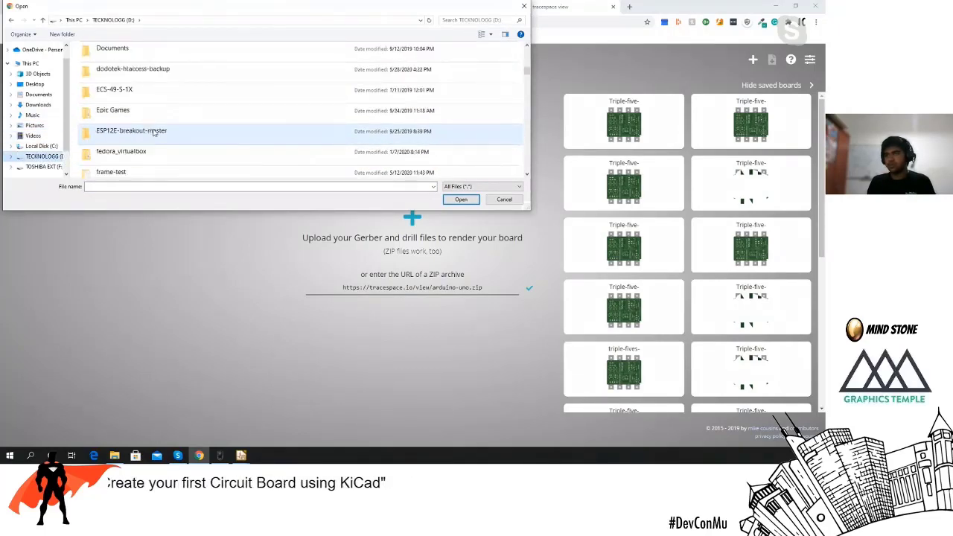
{"action": "double_click", "coordinate": [137, 52]}
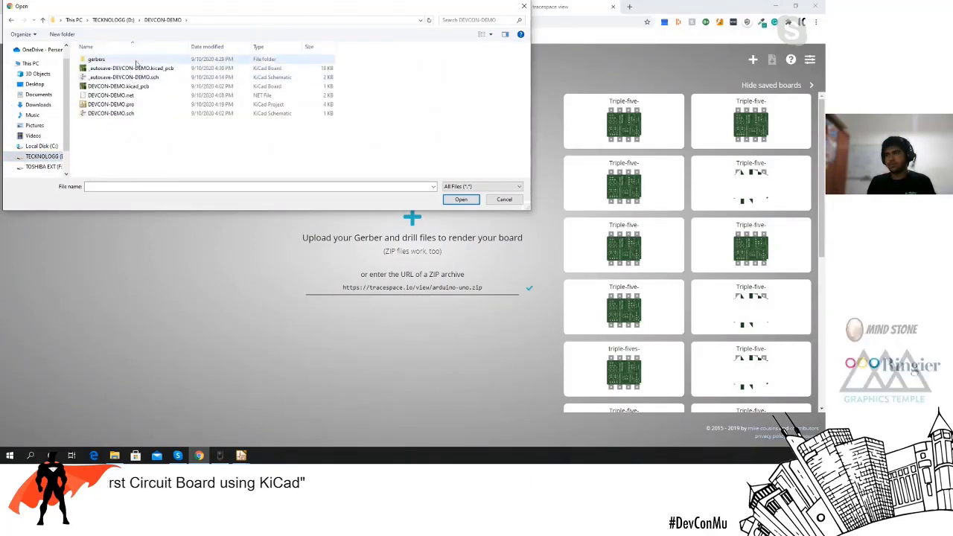
{"action": "double_click", "coordinate": [97, 59]}
{"action": "left_click", "coordinate": [110, 58]}
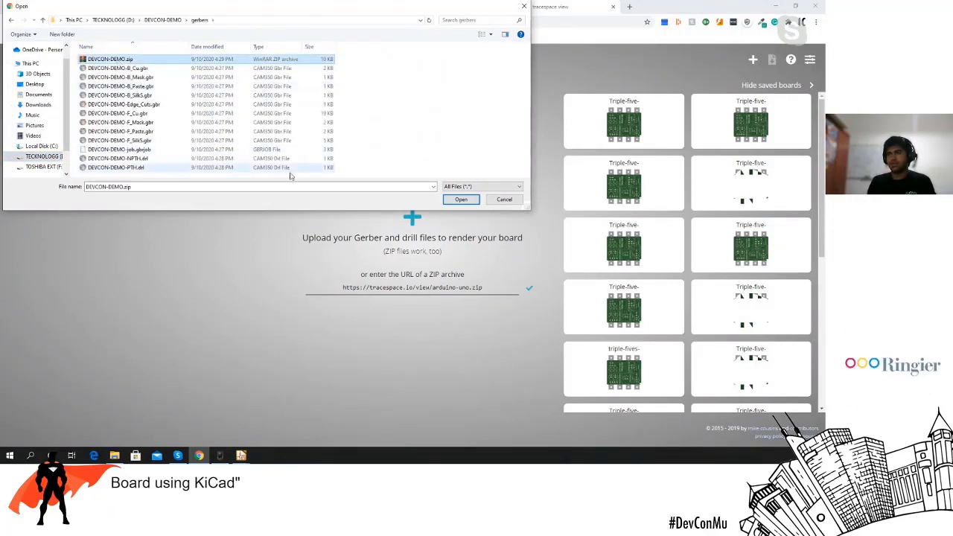
{"action": "left_click", "coordinate": [461, 199]}
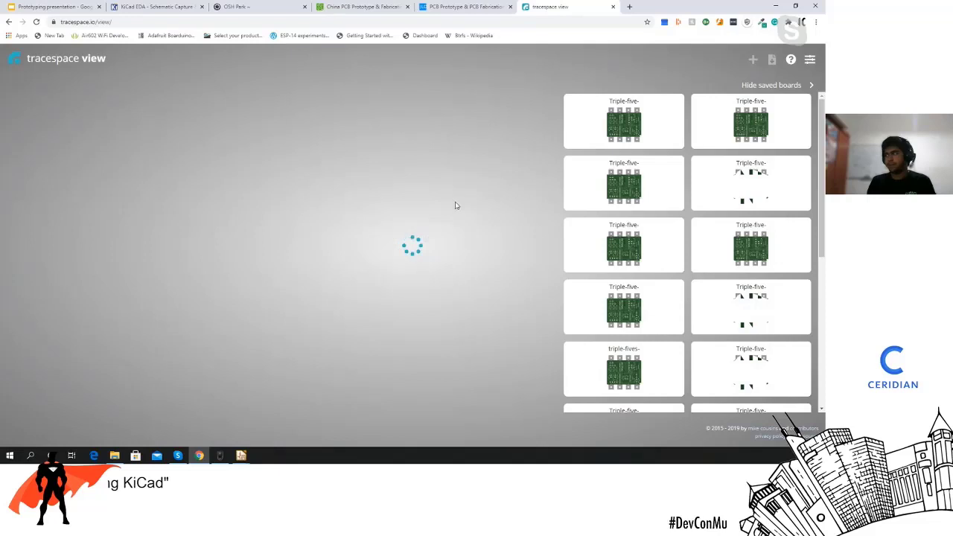
{"action": "left_click", "coordinate": [771, 85]}
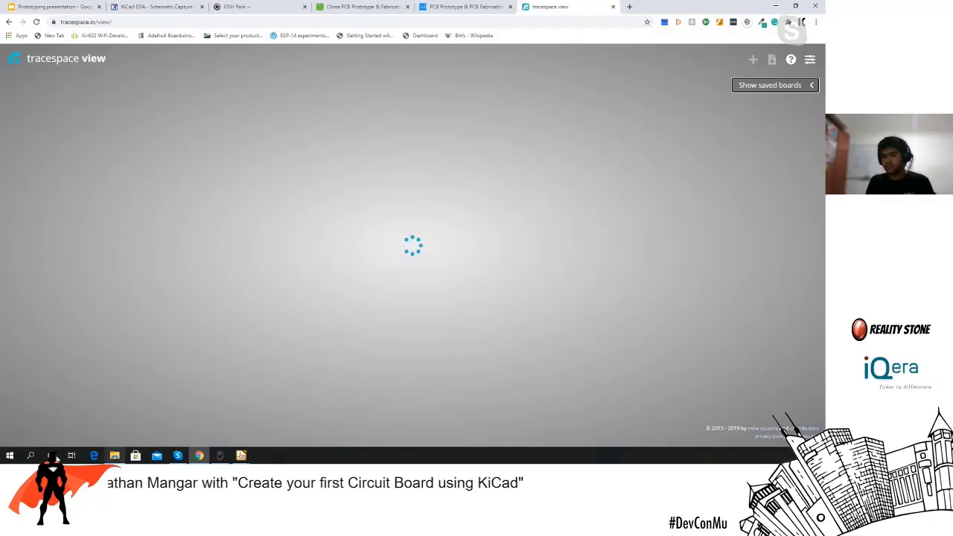
Bring up the gerbers folder in a smaller File Explorer window, reload tracespace view and submit DEVCON-DEMO.zip again.
{"action": "left_click", "coordinate": [115, 455]}
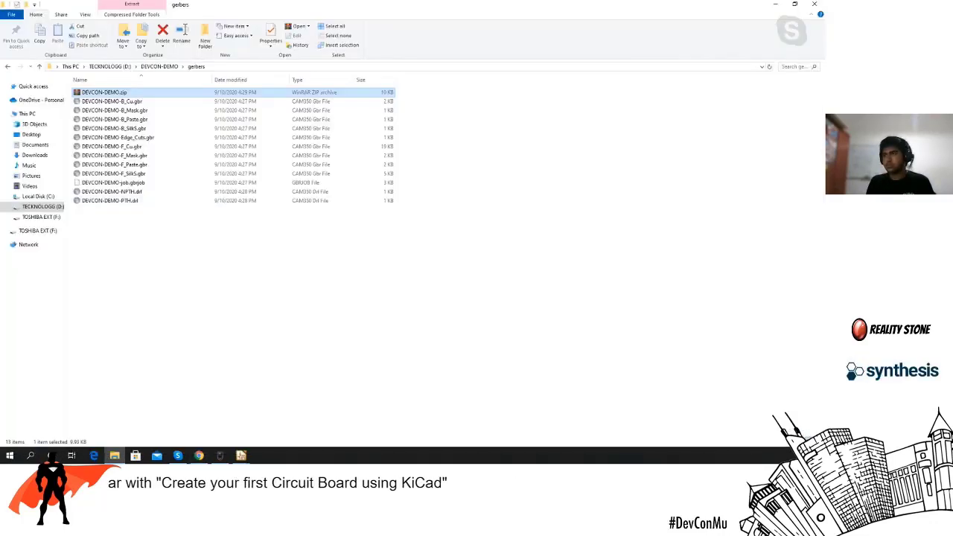
{"action": "left_click_drag", "start_coordinate": [184, 8], "coordinate": [0, 71]}
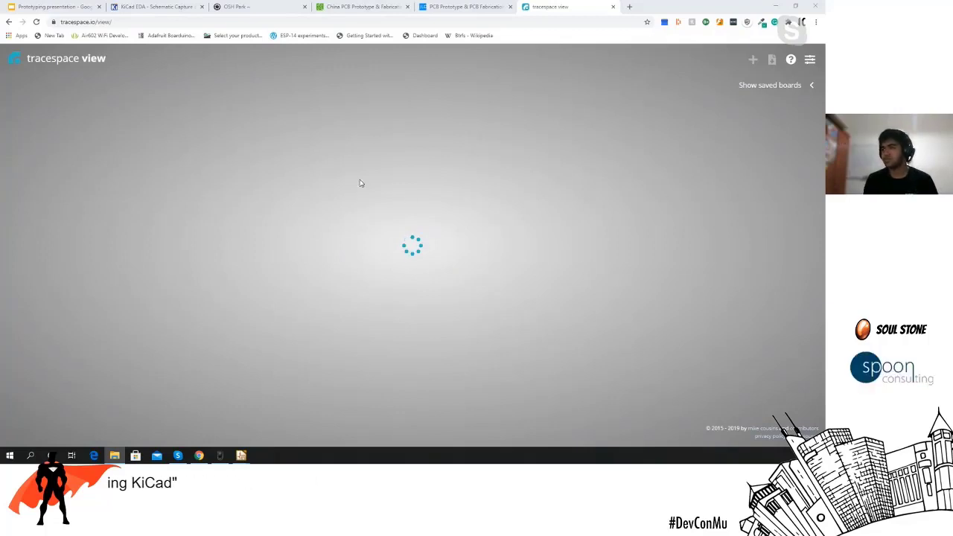
{"action": "left_click", "coordinate": [37, 22]}
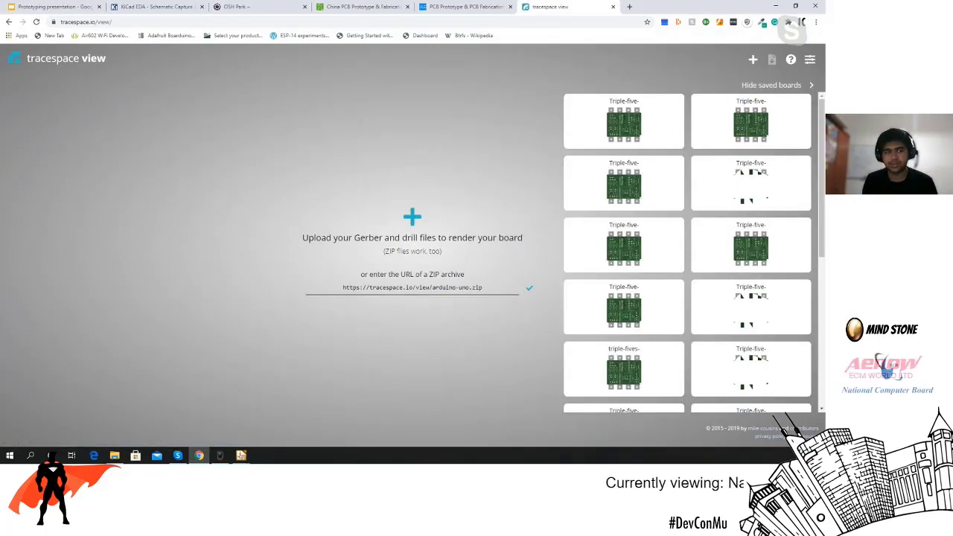
{"action": "left_click_drag", "start_coordinate": [94, 154], "coordinate": [387, 202]}
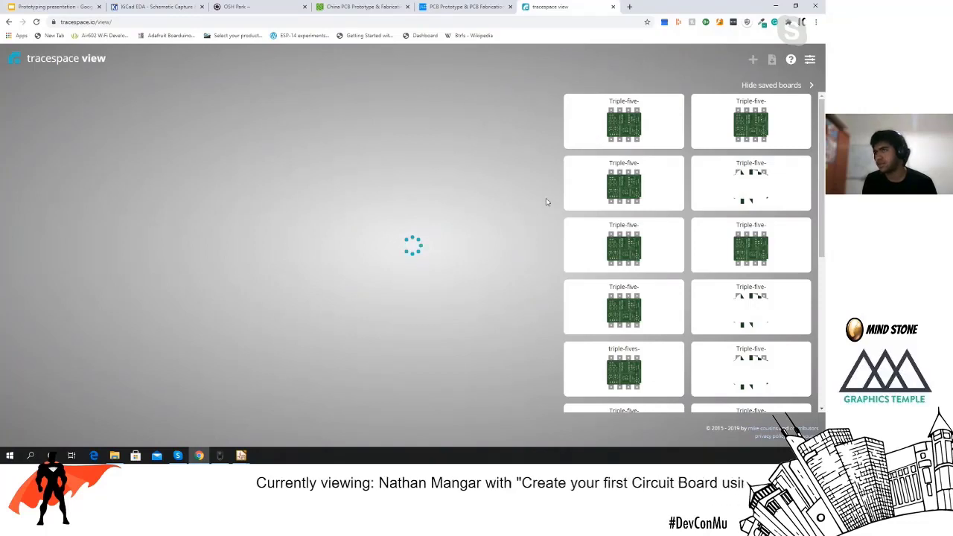
Switch to the OSH Park site and upload DEVCON-DEMO.zip from the gerbers folder.
{"action": "left_click", "coordinate": [459, 7]}
{"action": "left_click", "coordinate": [228, 7]}
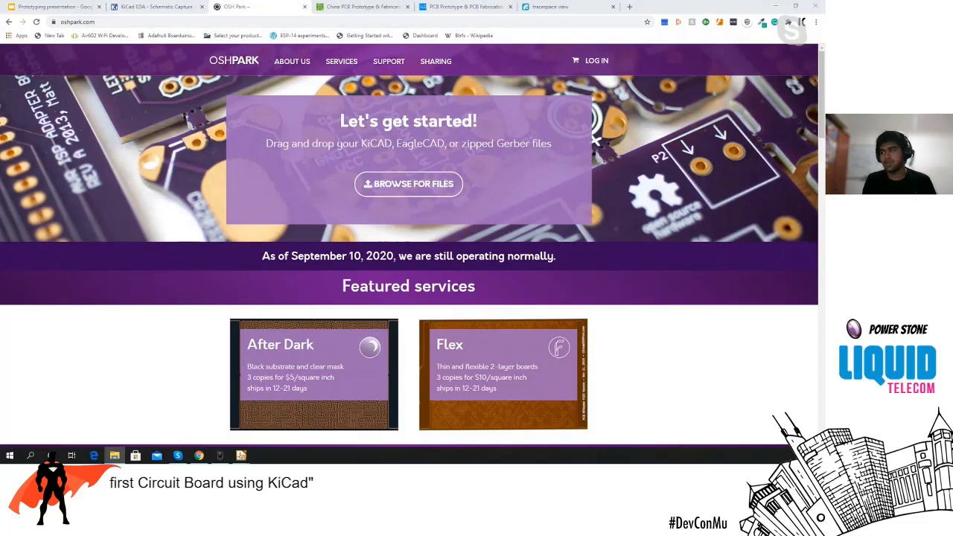
{"action": "left_click_drag", "start_coordinate": [253, 56], "coordinate": [358, 104]}
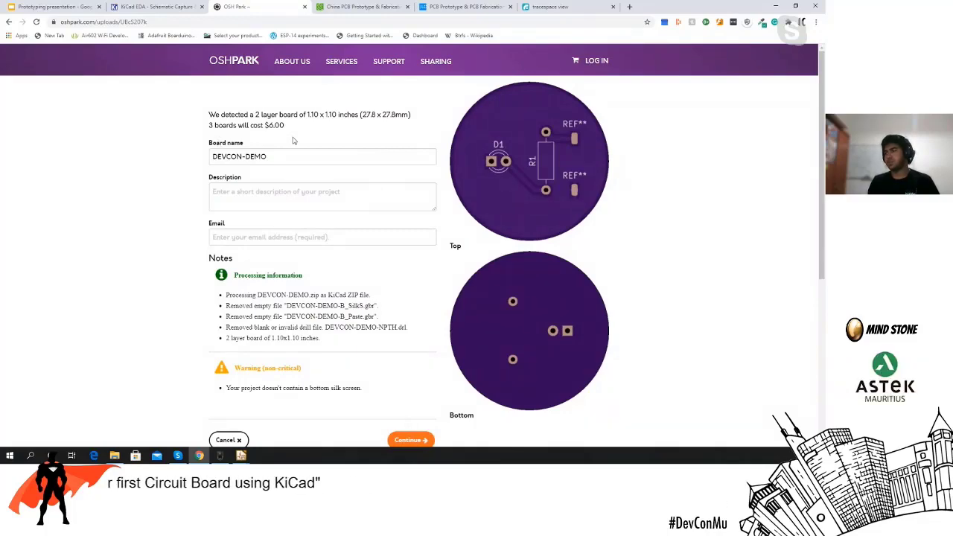
Examine the board size, price, processing notes and the top and bottom board renders on the OSH Park upload page.
{"action": "scroll", "coordinate": [484, 201], "scroll_direction": "down", "scroll_amount": 3}
{"action": "scroll", "coordinate": [501, 192], "scroll_direction": "up", "scroll_amount": 3}
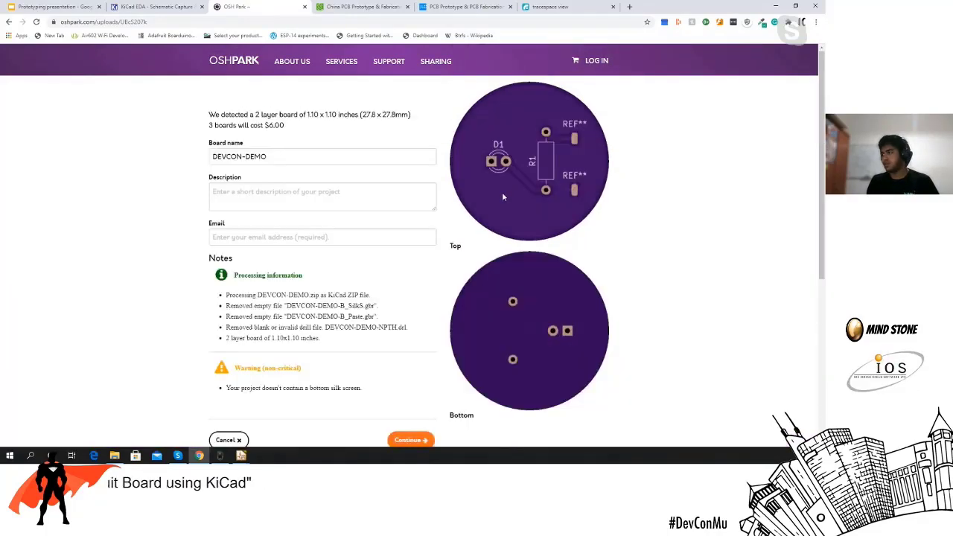
{"action": "scroll", "coordinate": [499, 214], "scroll_direction": "down", "scroll_amount": 2}
{"action": "scroll", "coordinate": [385, 246], "scroll_direction": "up", "scroll_amount": 2}
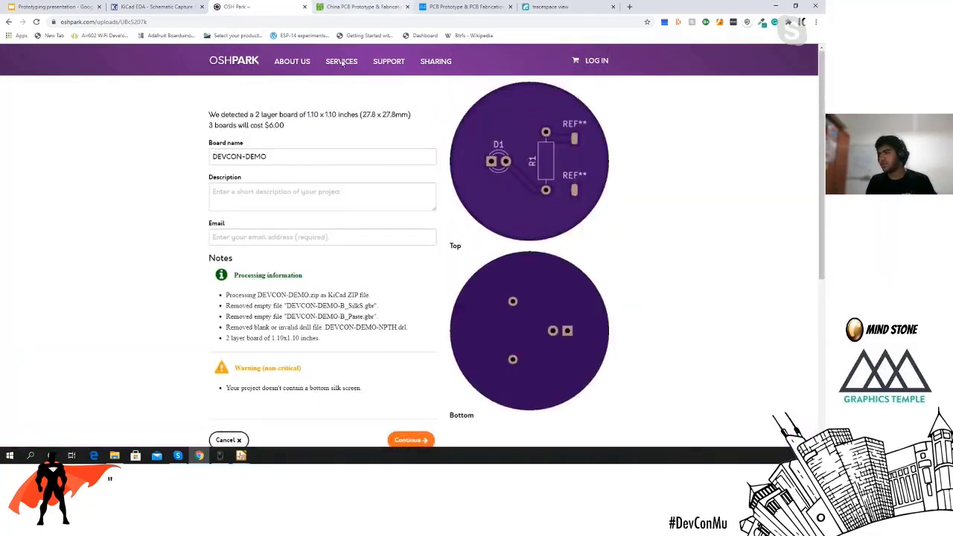
{"action": "scroll", "coordinate": [275, 385], "scroll_direction": "down", "scroll_amount": 1}
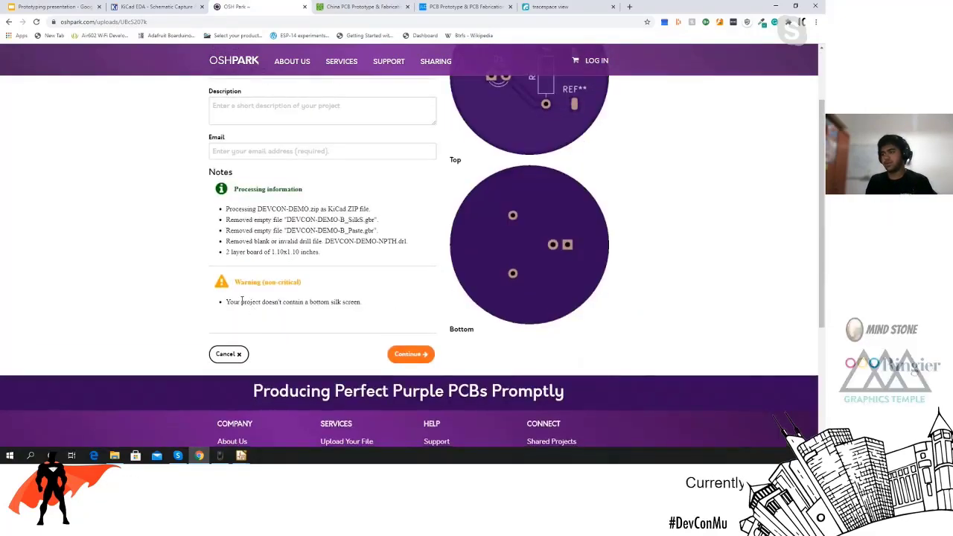
{"action": "scroll", "coordinate": [540, 350], "scroll_direction": "up", "scroll_amount": 1}
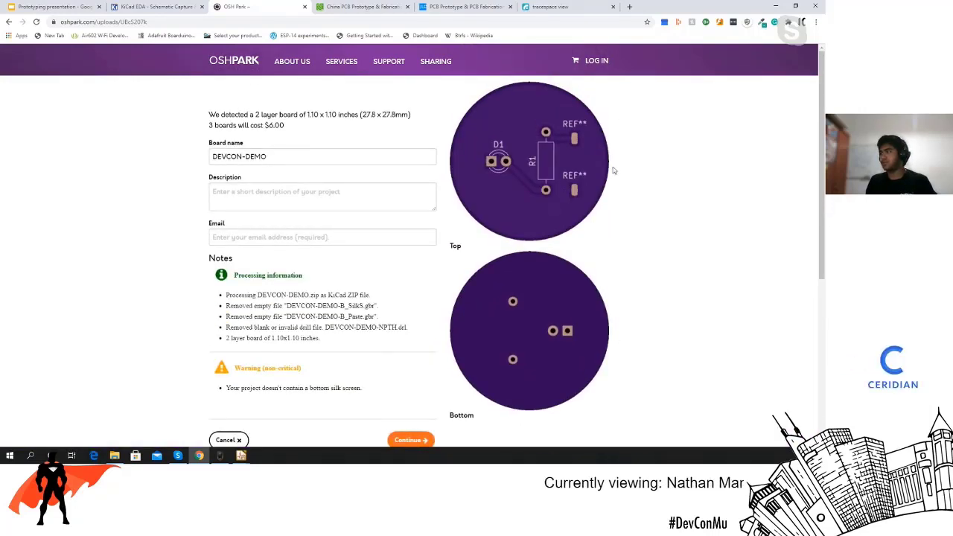
Look at the PCBWay and JLCPCB home pages, and return to the OSH Park board preview.
{"action": "left_click", "coordinate": [334, 9]}
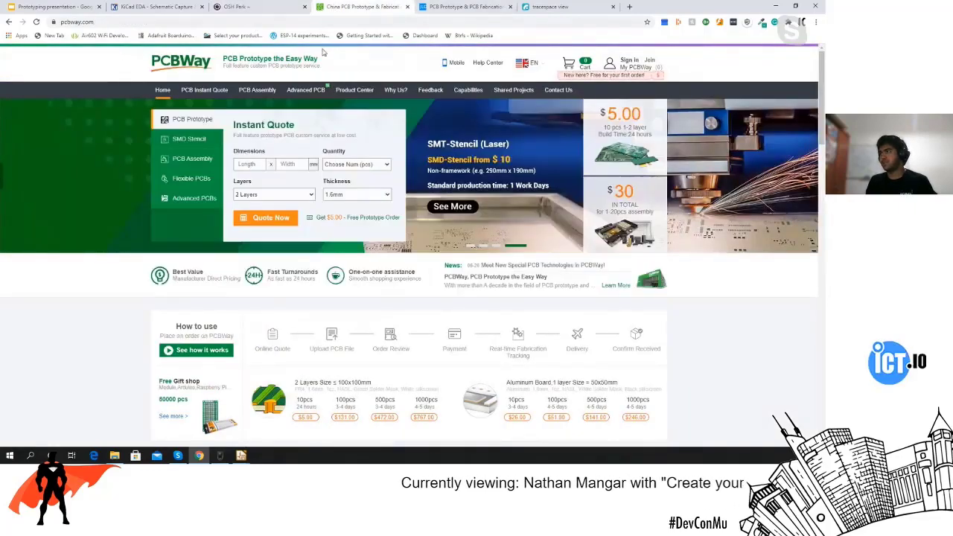
{"action": "left_click", "coordinate": [444, 9]}
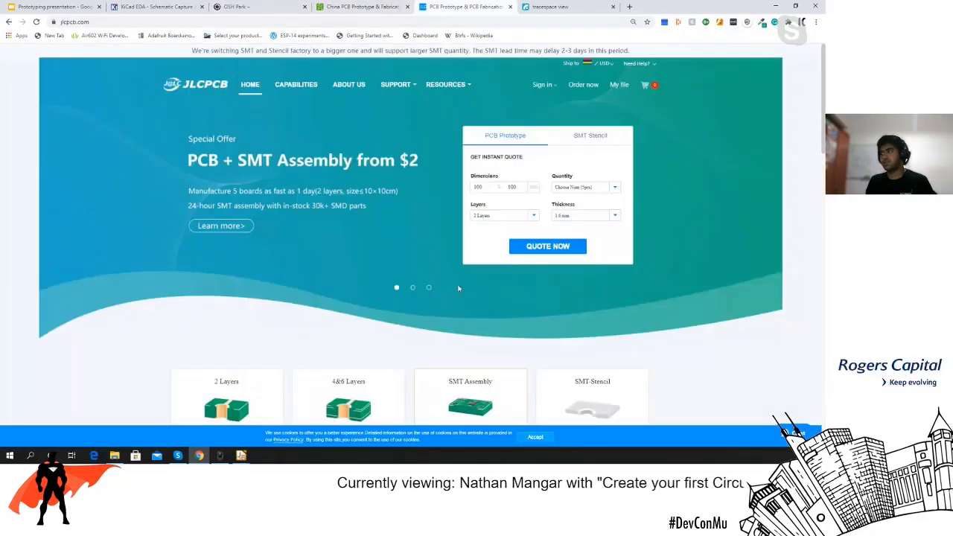
{"action": "left_click", "coordinate": [259, 9]}
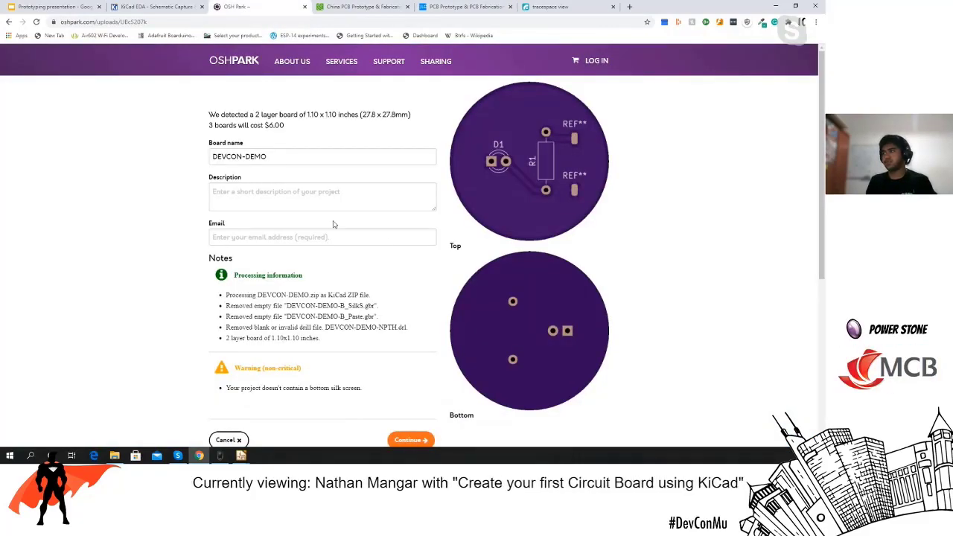
{"action": "scroll", "coordinate": [501, 264], "scroll_direction": "down", "scroll_amount": 2}
{"action": "scroll", "coordinate": [501, 264], "scroll_direction": "up", "scroll_amount": 2}
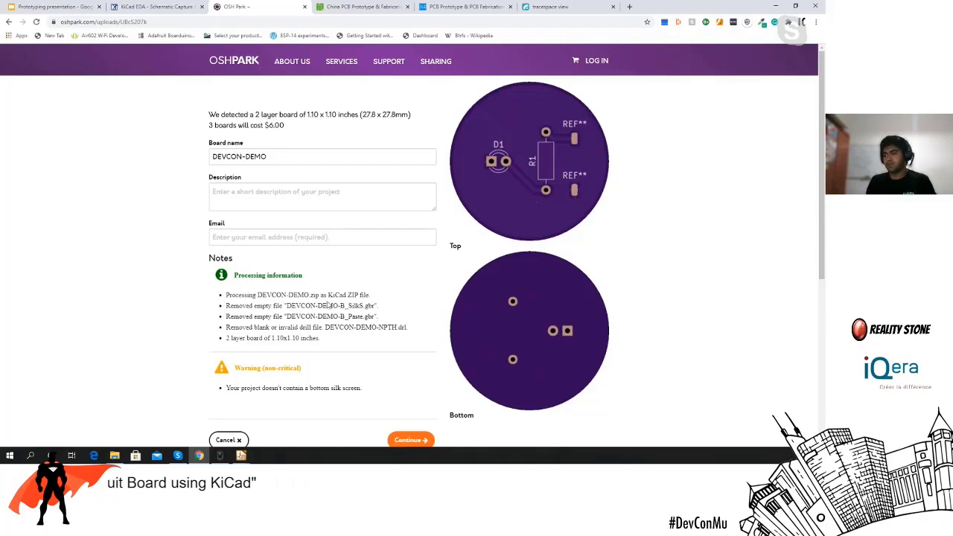
Switch to the Eeschema window and examine the LED and resistor circuit on its drawing sheet.
{"action": "mouse_move", "coordinate": [241, 455]}
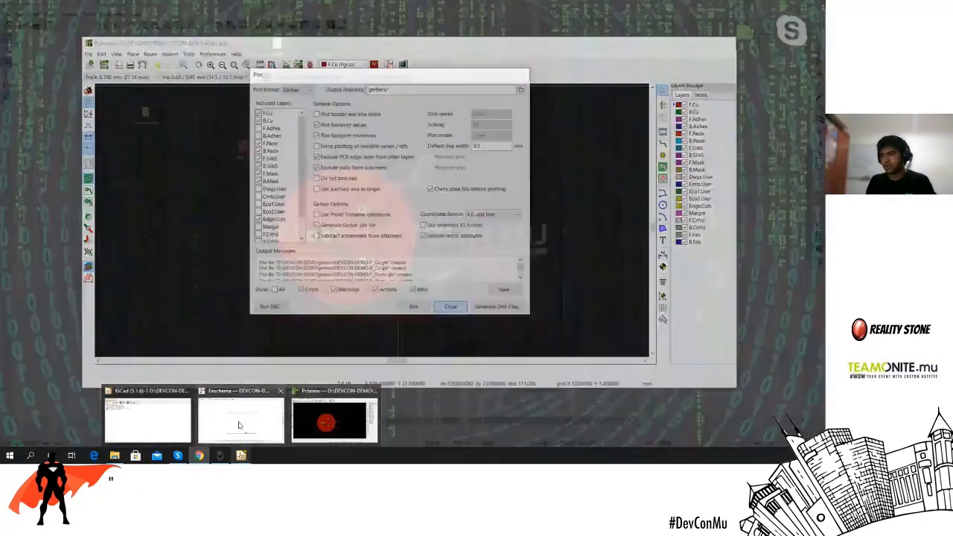
{"action": "left_click", "coordinate": [239, 425]}
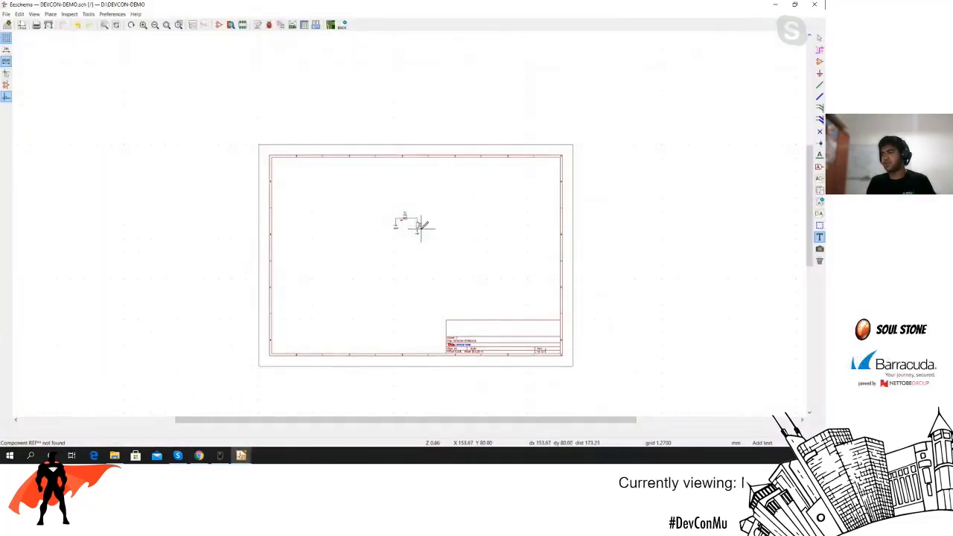
{"action": "scroll", "coordinate": [417, 223], "scroll_direction": "down", "scroll_amount": 3}
{"action": "scroll", "coordinate": [409, 221], "scroll_direction": "up", "scroll_amount": 6}
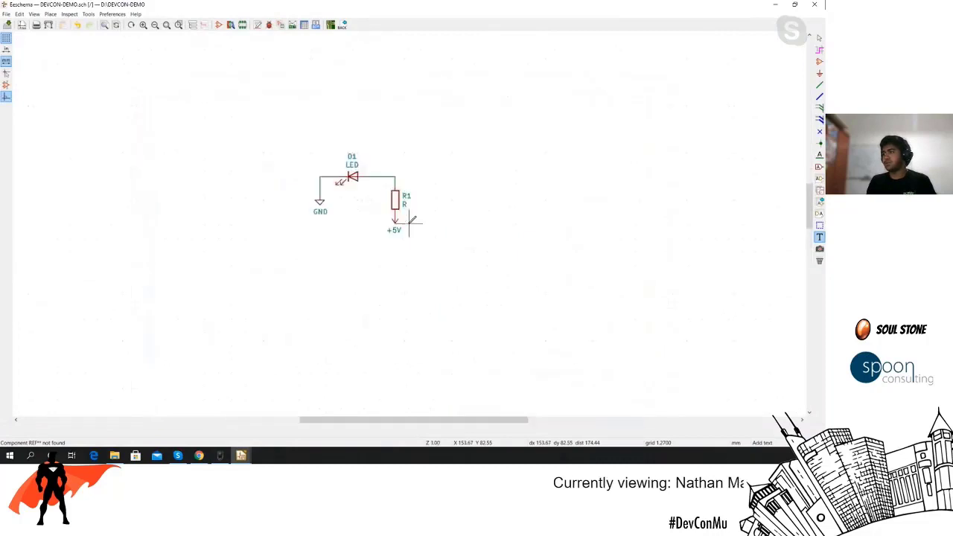
{"action": "scroll", "coordinate": [408, 221], "scroll_direction": "down", "scroll_amount": 5}
{"action": "scroll", "coordinate": [409, 219], "scroll_direction": "up", "scroll_amount": 3}
{"action": "scroll", "coordinate": [409, 220], "scroll_direction": "down", "scroll_amount": 1}
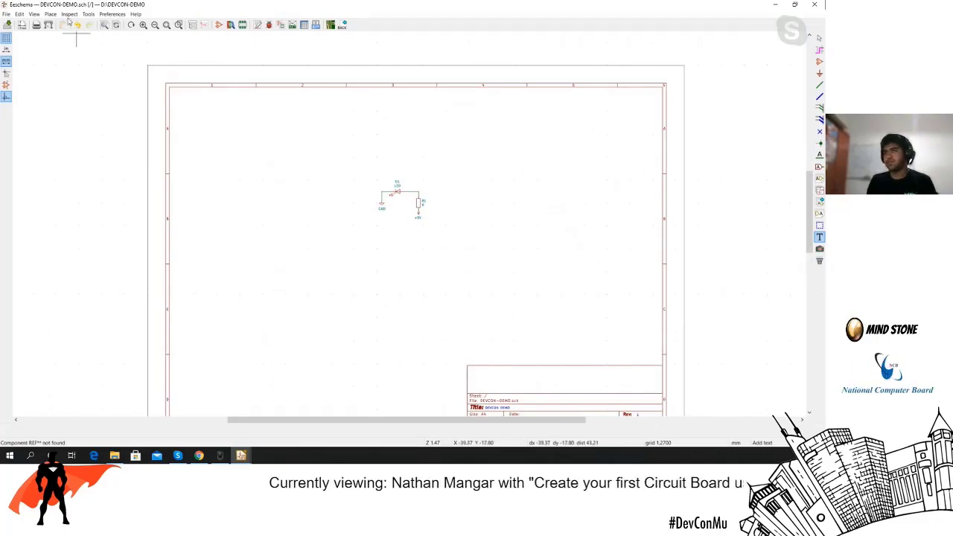
Set the schematic's paper size to A3 297x420mm in the page settings and inspect the resized drawing sheet.
{"action": "left_click", "coordinate": [6, 14]}
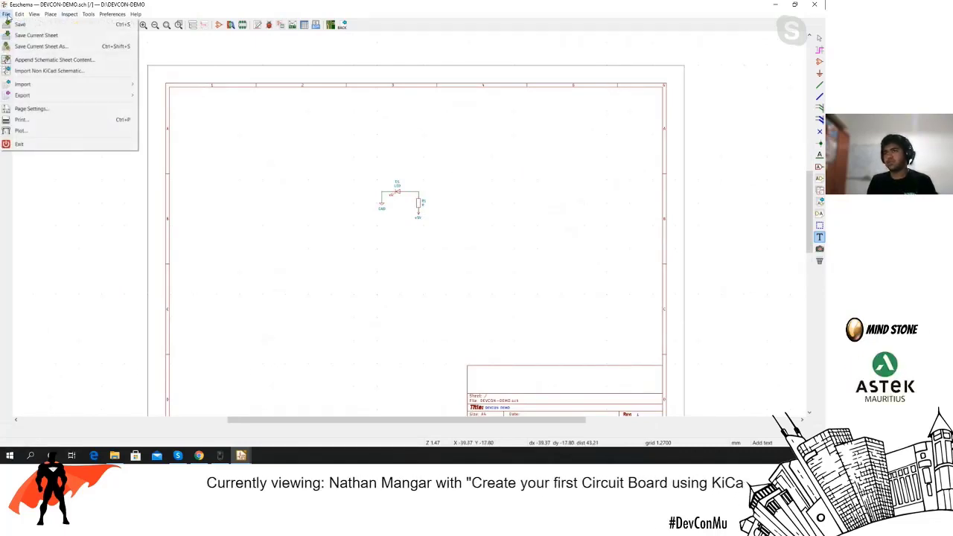
{"action": "mouse_move", "coordinate": [20, 14]}
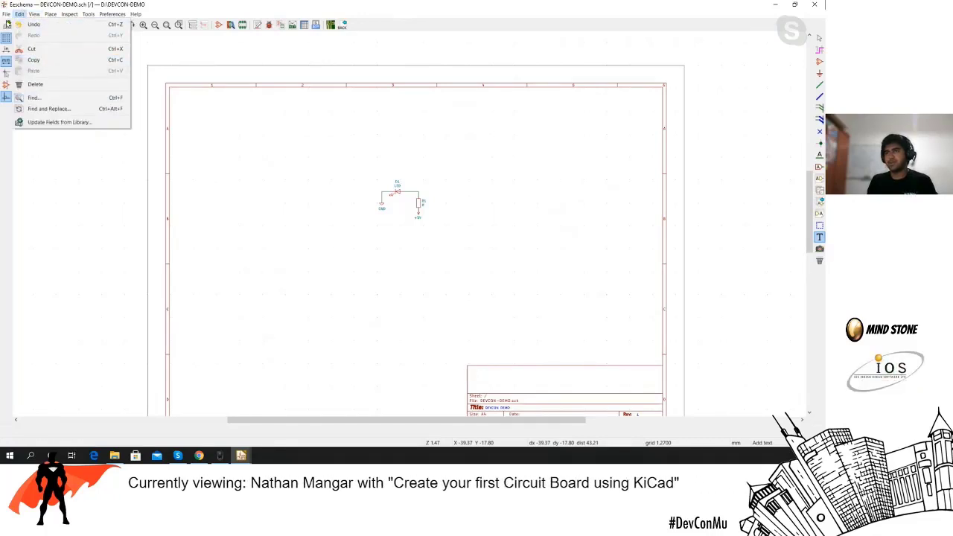
{"action": "left_click", "coordinate": [42, 109]}
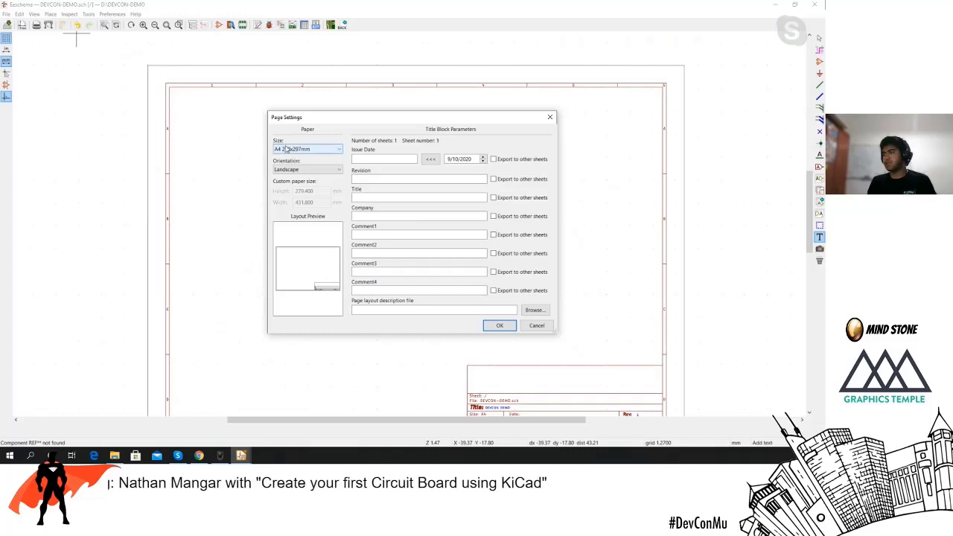
{"action": "left_click", "coordinate": [287, 149]}
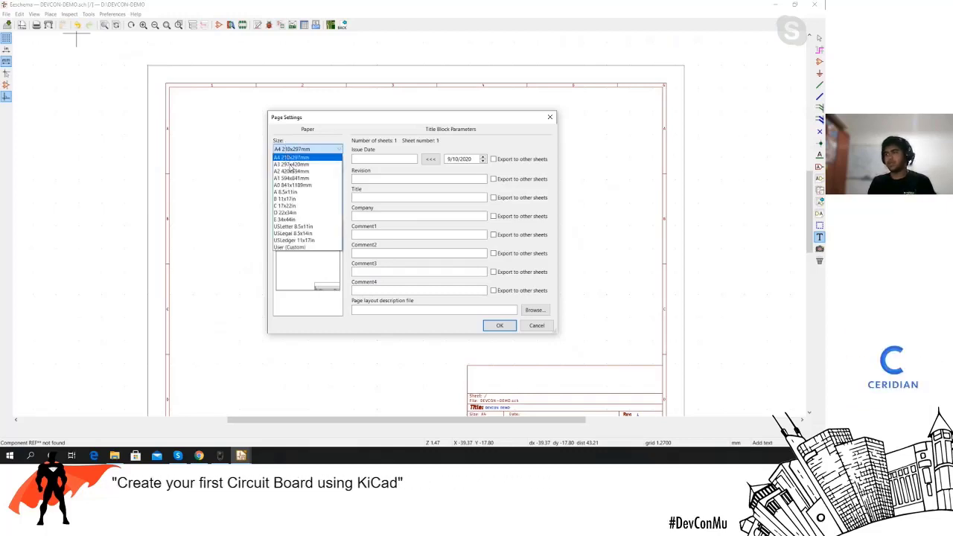
{"action": "left_click", "coordinate": [290, 165]}
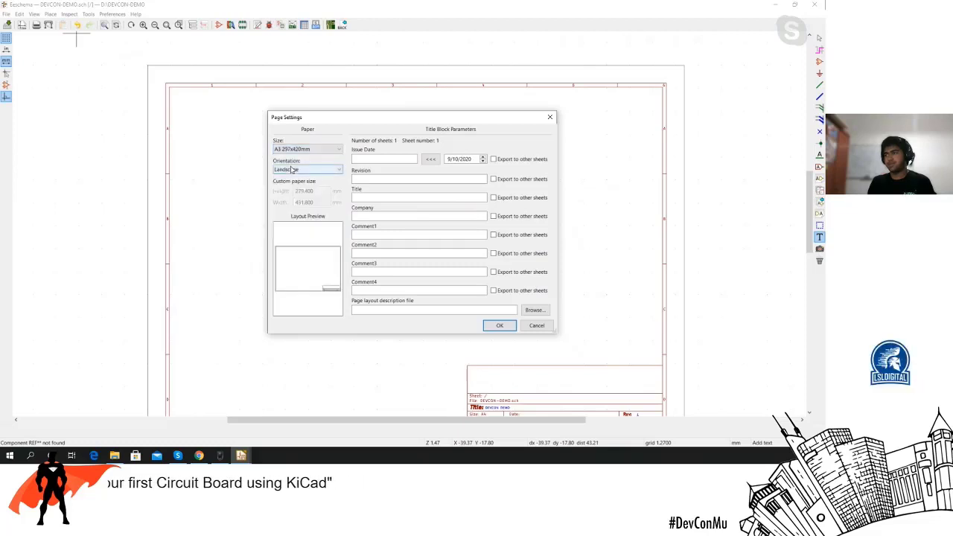
{"action": "left_click", "coordinate": [499, 324]}
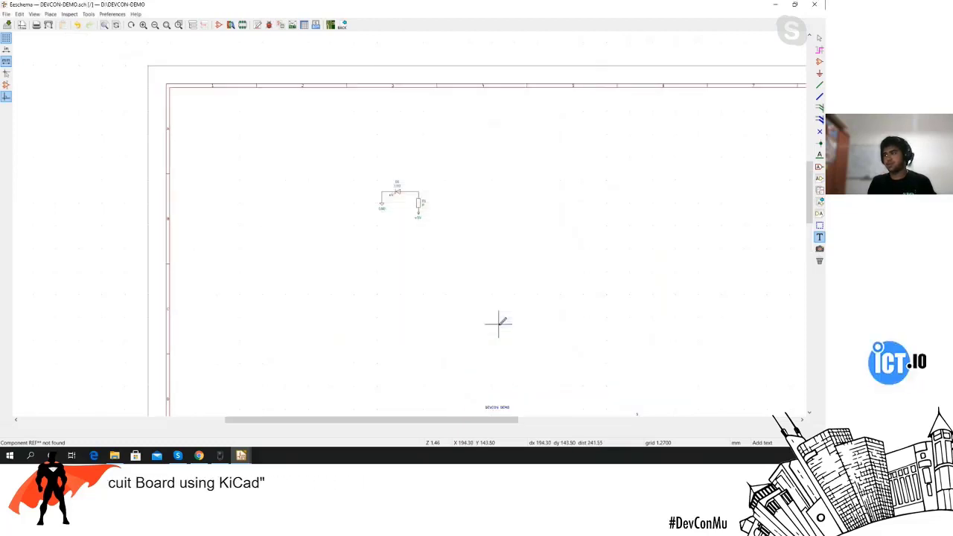
{"action": "scroll", "coordinate": [409, 223], "scroll_direction": "down", "scroll_amount": 4}
{"action": "scroll", "coordinate": [409, 221], "scroll_direction": "up", "scroll_amount": 3}
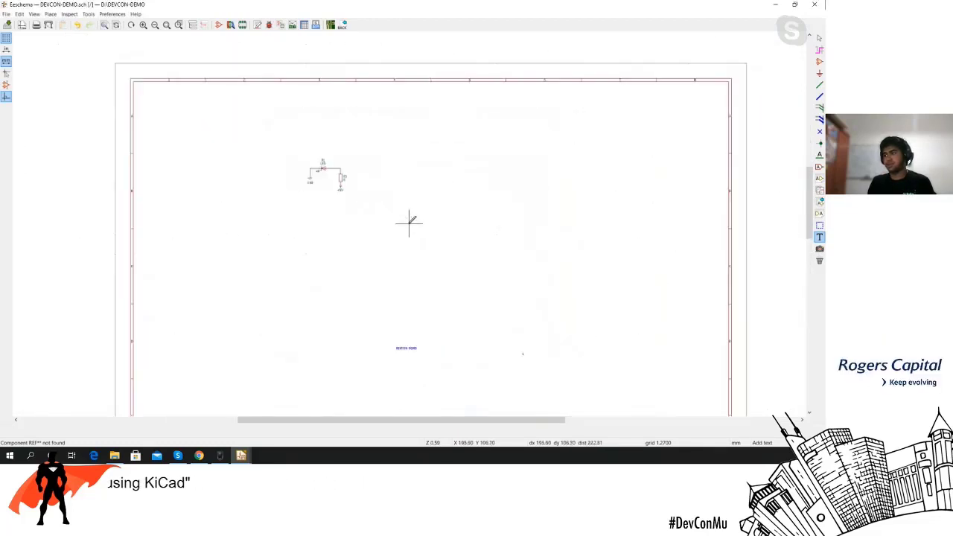
{"action": "scroll", "coordinate": [409, 221], "scroll_direction": "down", "scroll_amount": 5}
{"action": "scroll", "coordinate": [409, 221], "scroll_direction": "up", "scroll_amount": 5}
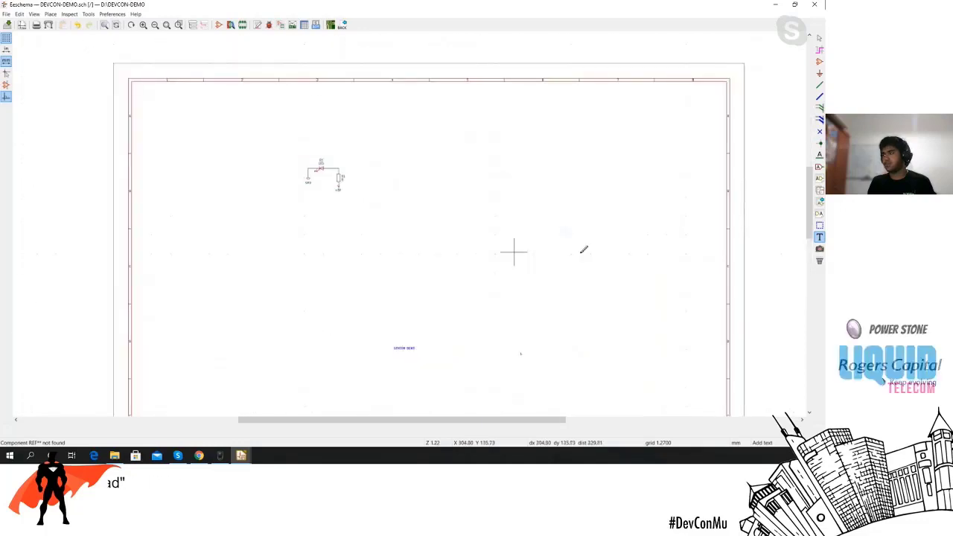
Set the schematic's paper size to A4 210x297mm in the page settings.
{"action": "left_click", "coordinate": [8, 15]}
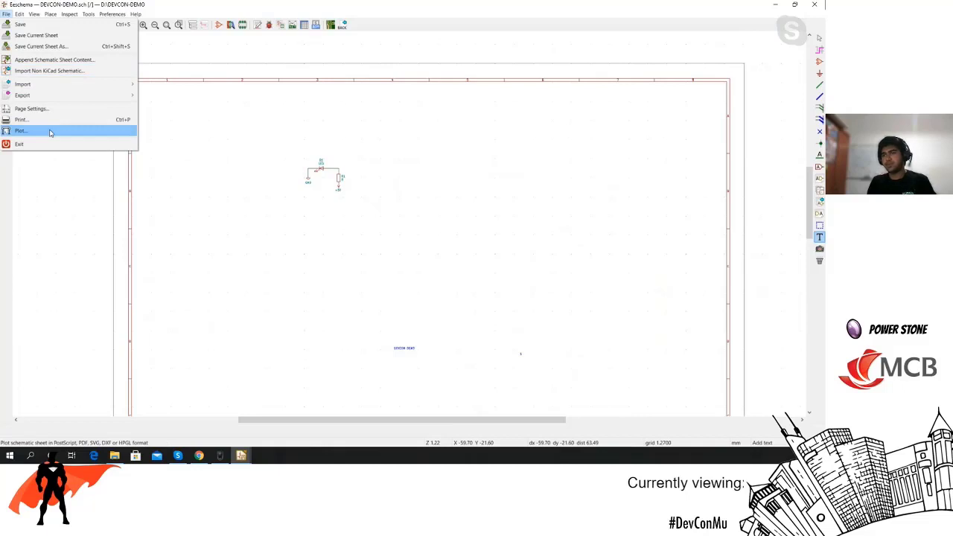
{"action": "left_click", "coordinate": [45, 109]}
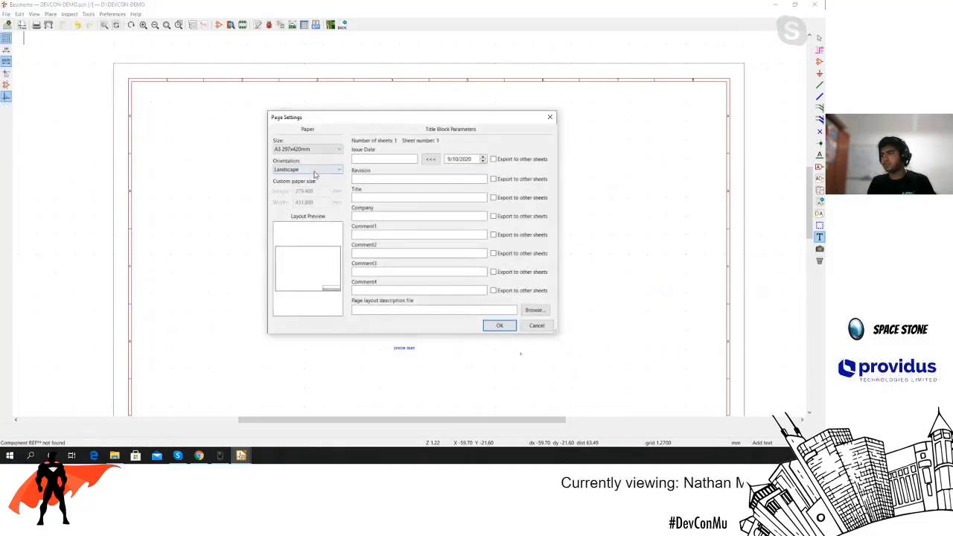
{"action": "left_click", "coordinate": [315, 149]}
{"action": "left_click", "coordinate": [298, 163]}
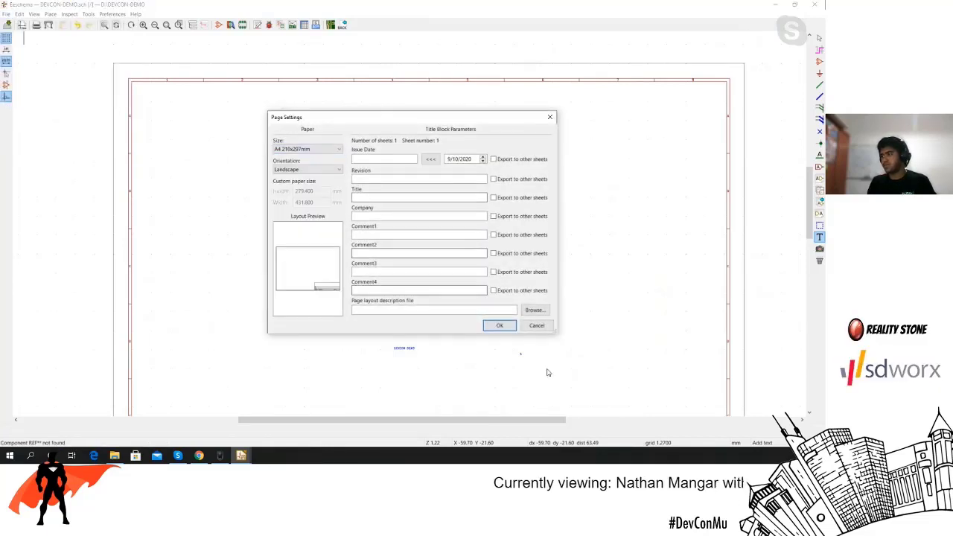
{"action": "left_click", "coordinate": [499, 327]}
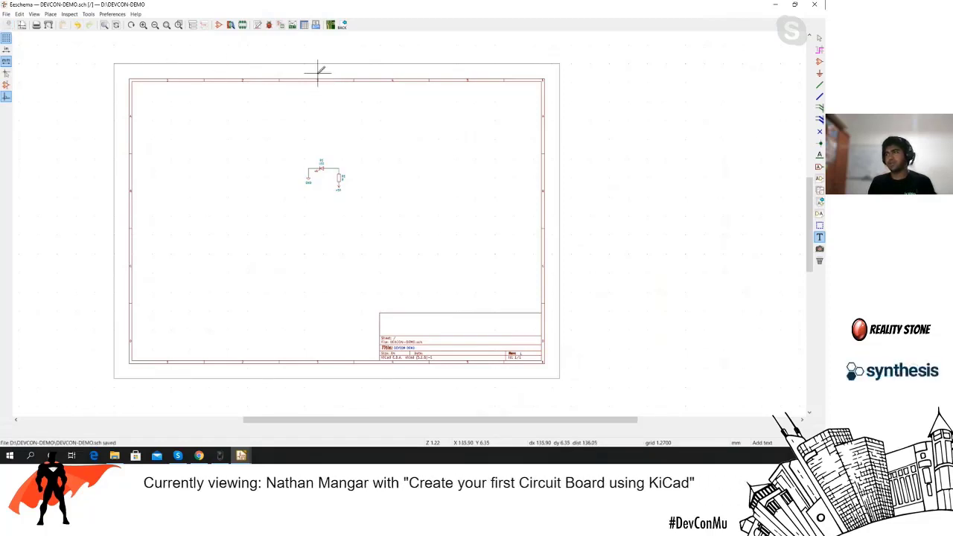
Switch from the schematic to the Pcbnew board layout and examine the circular board's pads, tracks and copper fill.
{"action": "left_click", "coordinate": [329, 27]}
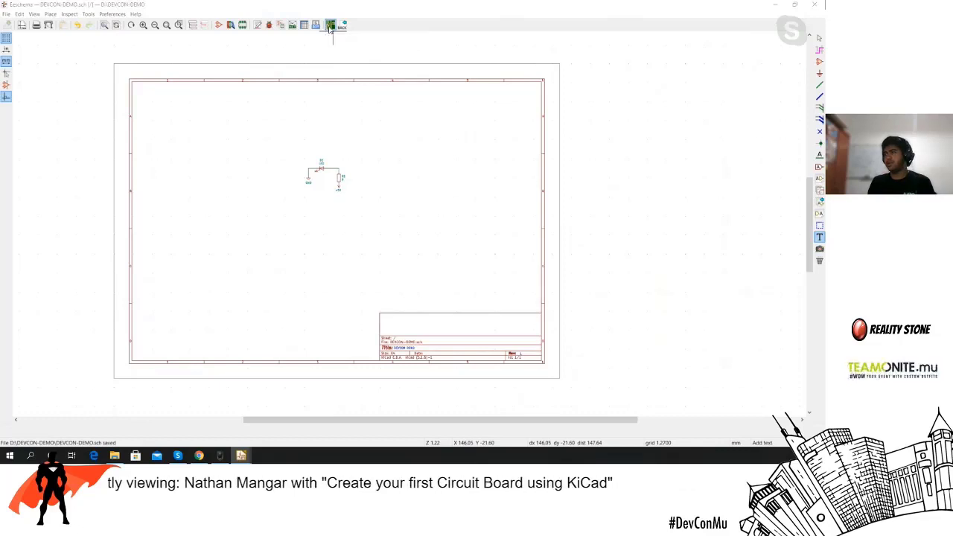
{"action": "scroll", "coordinate": [372, 219], "scroll_direction": "down", "scroll_amount": 4}
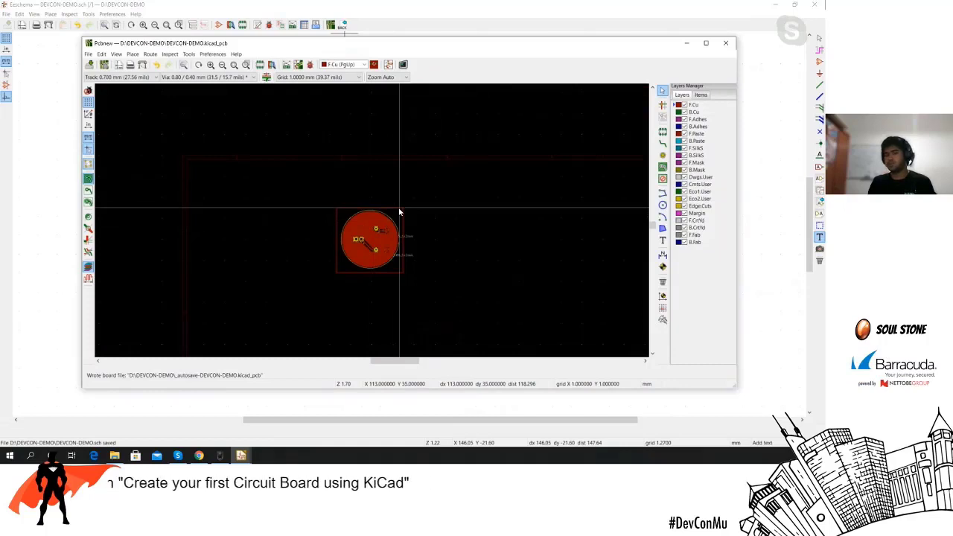
{"action": "left_click", "coordinate": [33, 211]}
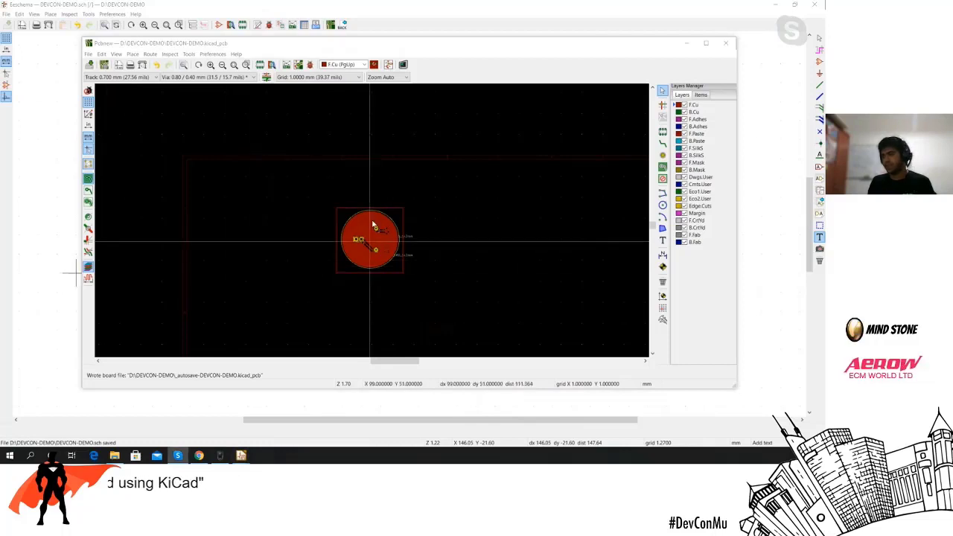
{"action": "scroll", "coordinate": [372, 224], "scroll_direction": "down", "scroll_amount": 3}
{"action": "scroll", "coordinate": [372, 223], "scroll_direction": "up", "scroll_amount": 4}
{"action": "scroll", "coordinate": [372, 223], "scroll_direction": "down", "scroll_amount": 1}
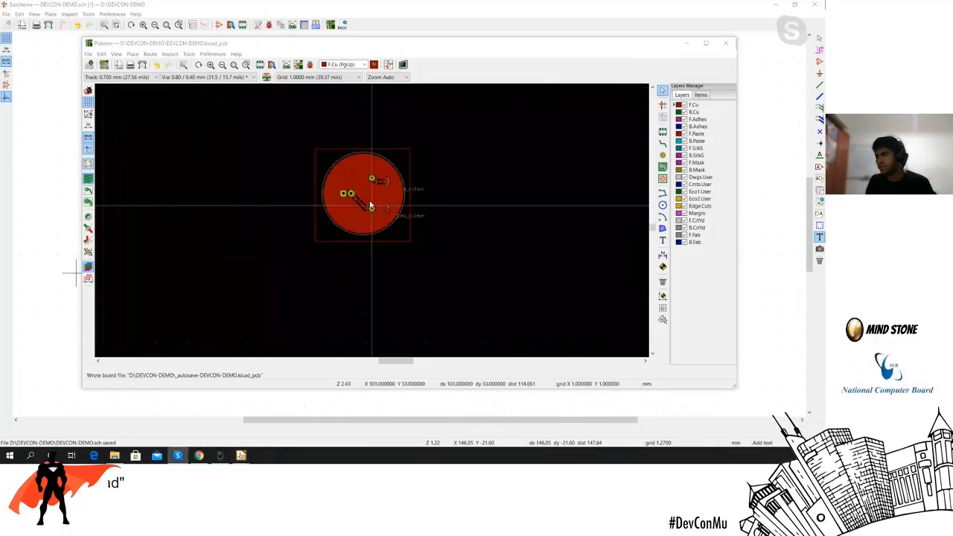
{"action": "scroll", "coordinate": [372, 223], "scroll_direction": "up", "scroll_amount": 4}
{"action": "scroll", "coordinate": [377, 221], "scroll_direction": "down", "scroll_amount": 1}
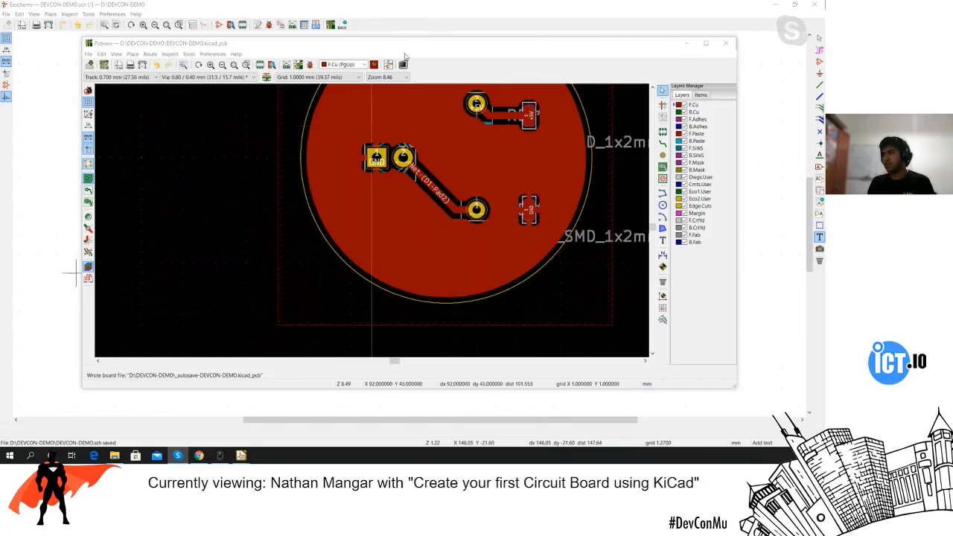
{"action": "key", "text": "alt+F4"}
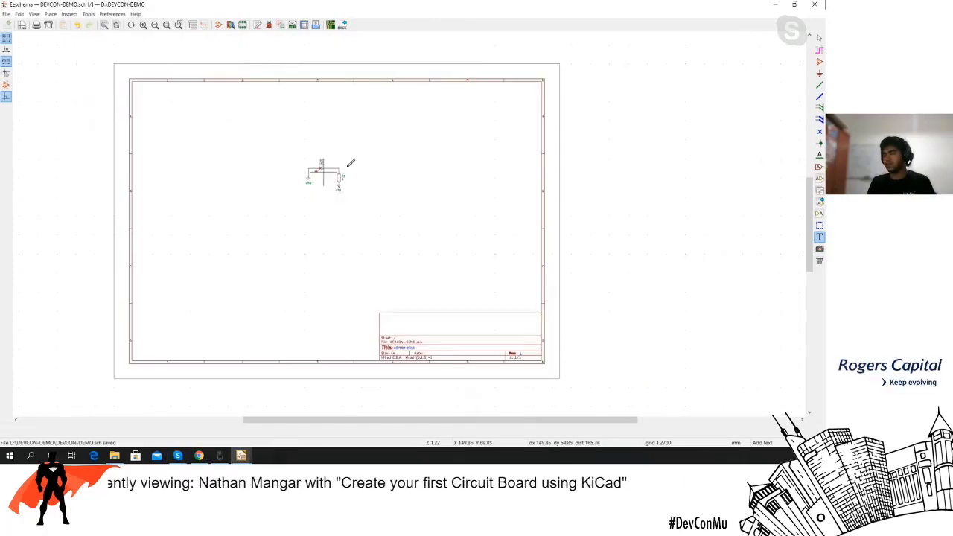
{"action": "left_click", "coordinate": [331, 26]}
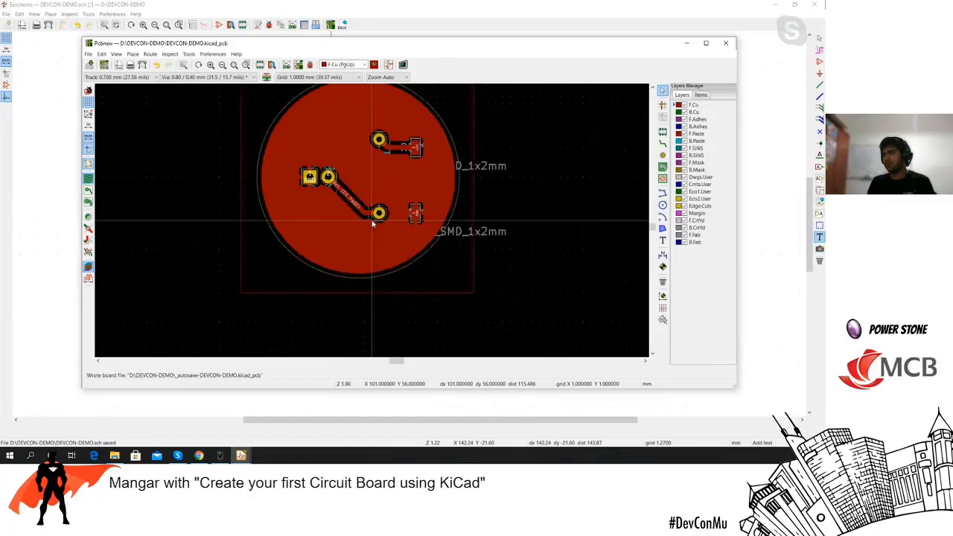
{"action": "scroll", "coordinate": [372, 223], "scroll_direction": "down", "scroll_amount": 3}
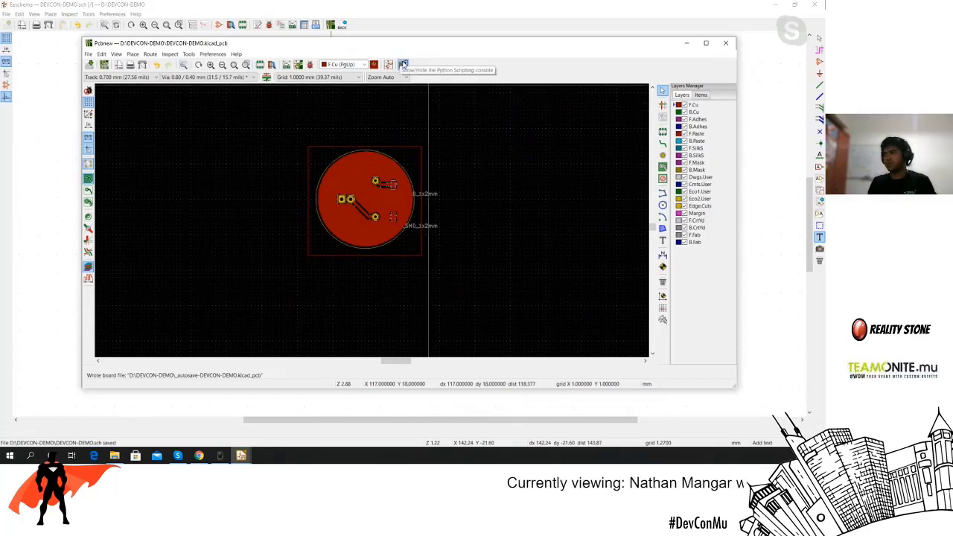
Show the Python scripting console for the board layout, look at its shell, and close it.
{"action": "left_click", "coordinate": [403, 65]}
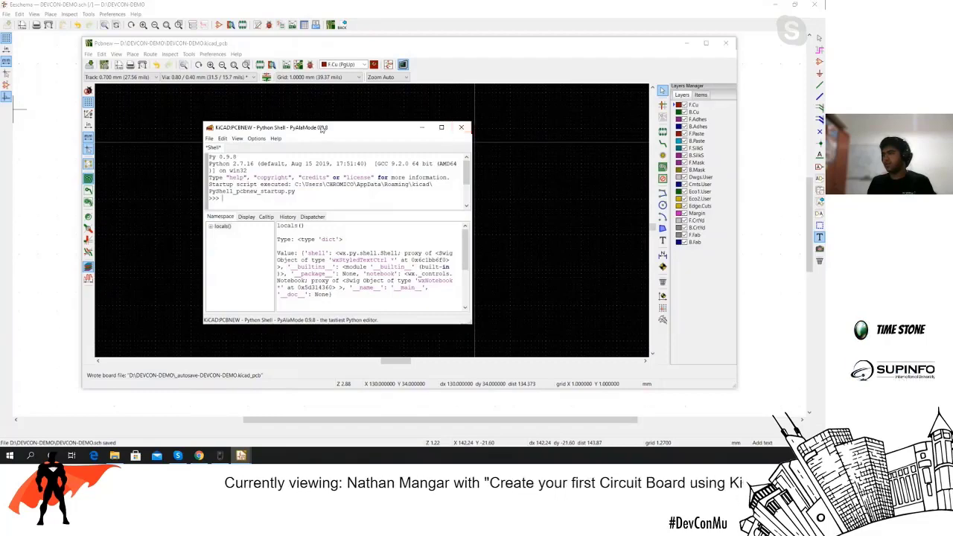
{"action": "left_click_drag", "start_coordinate": [328, 132], "coordinate": [372, 119]}
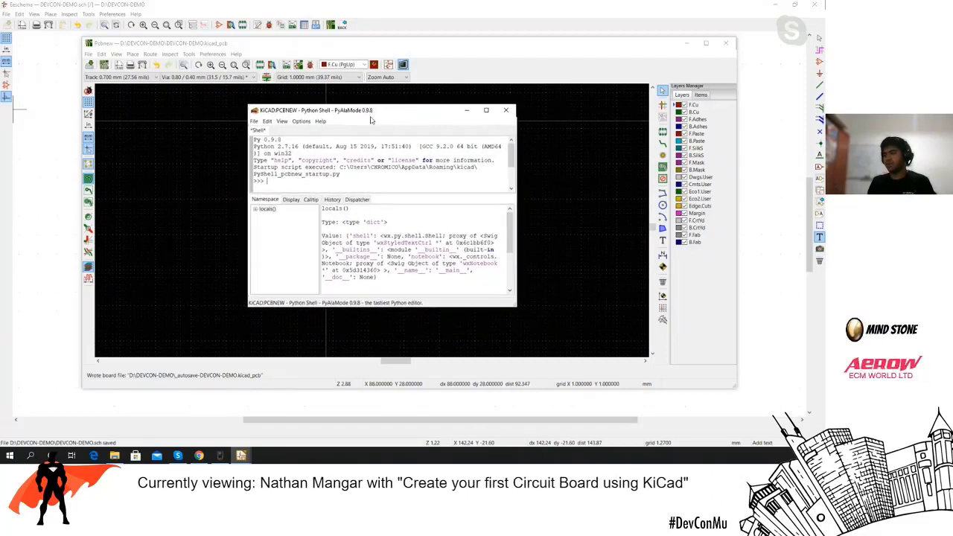
{"action": "left_click", "coordinate": [507, 112]}
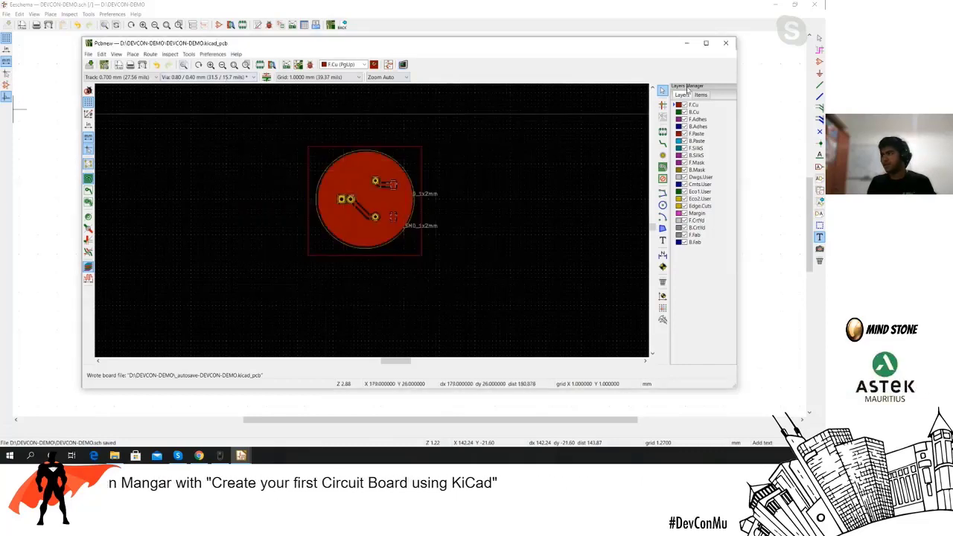
Minimize the board and schematic windows, switch to the Prototyping presentation in Google Slides, and present it from the "Let's create our first circuit board !" slide.
{"action": "left_click", "coordinate": [686, 43]}
{"action": "scroll", "coordinate": [405, 216], "scroll_direction": "down", "scroll_amount": 3}
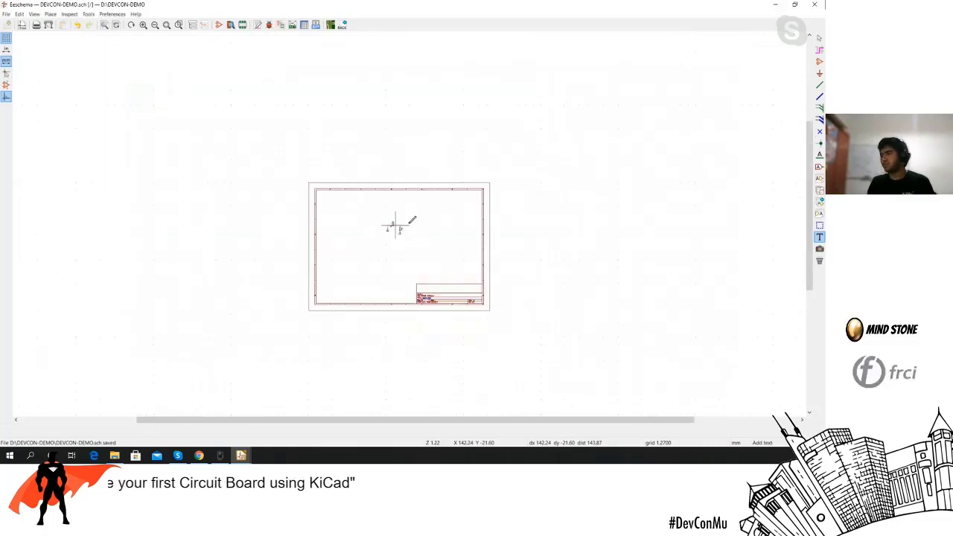
{"action": "left_click", "coordinate": [776, 5]}
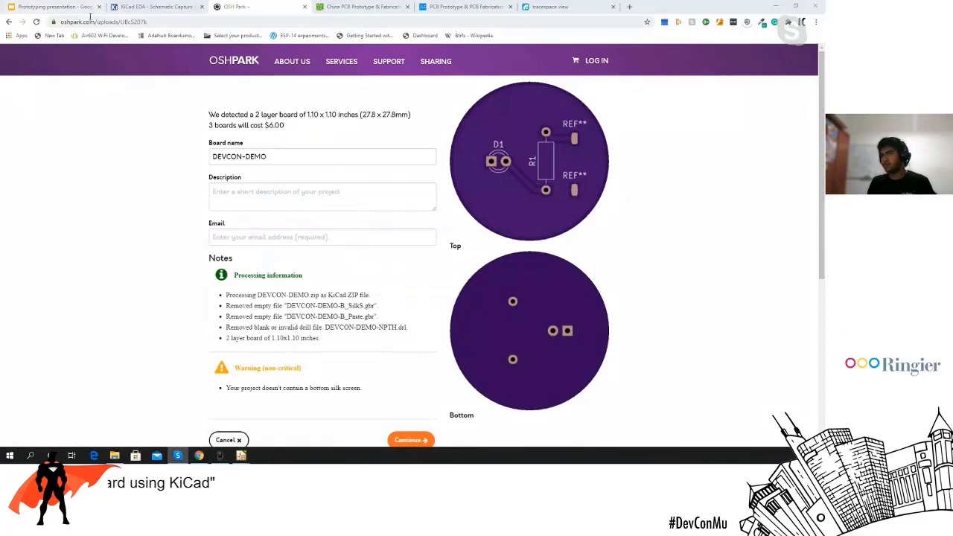
{"action": "left_click", "coordinate": [50, 6]}
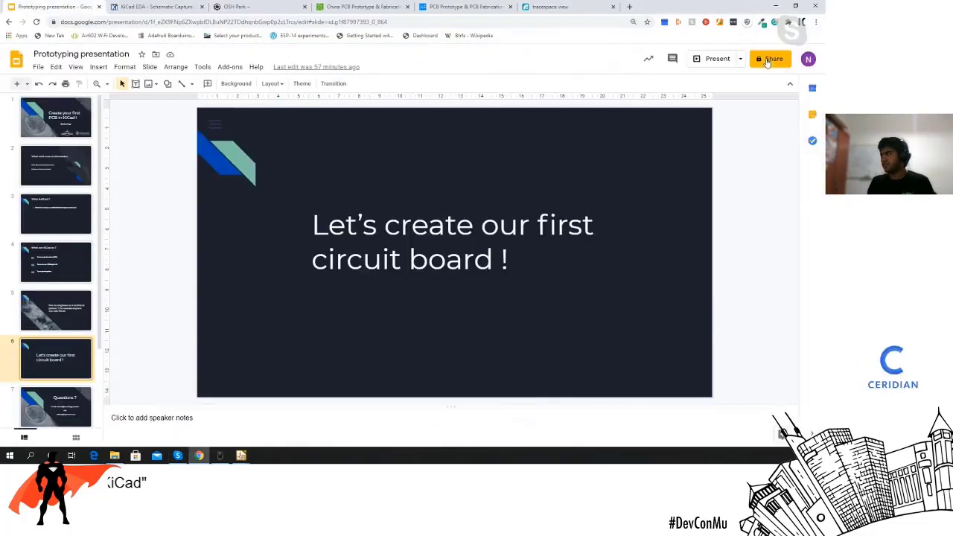
{"action": "left_click", "coordinate": [700, 64]}
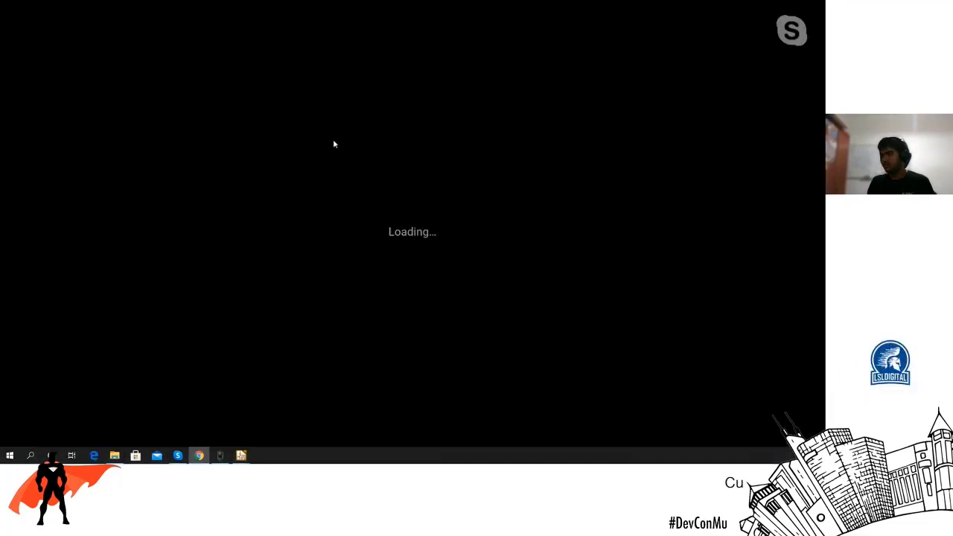